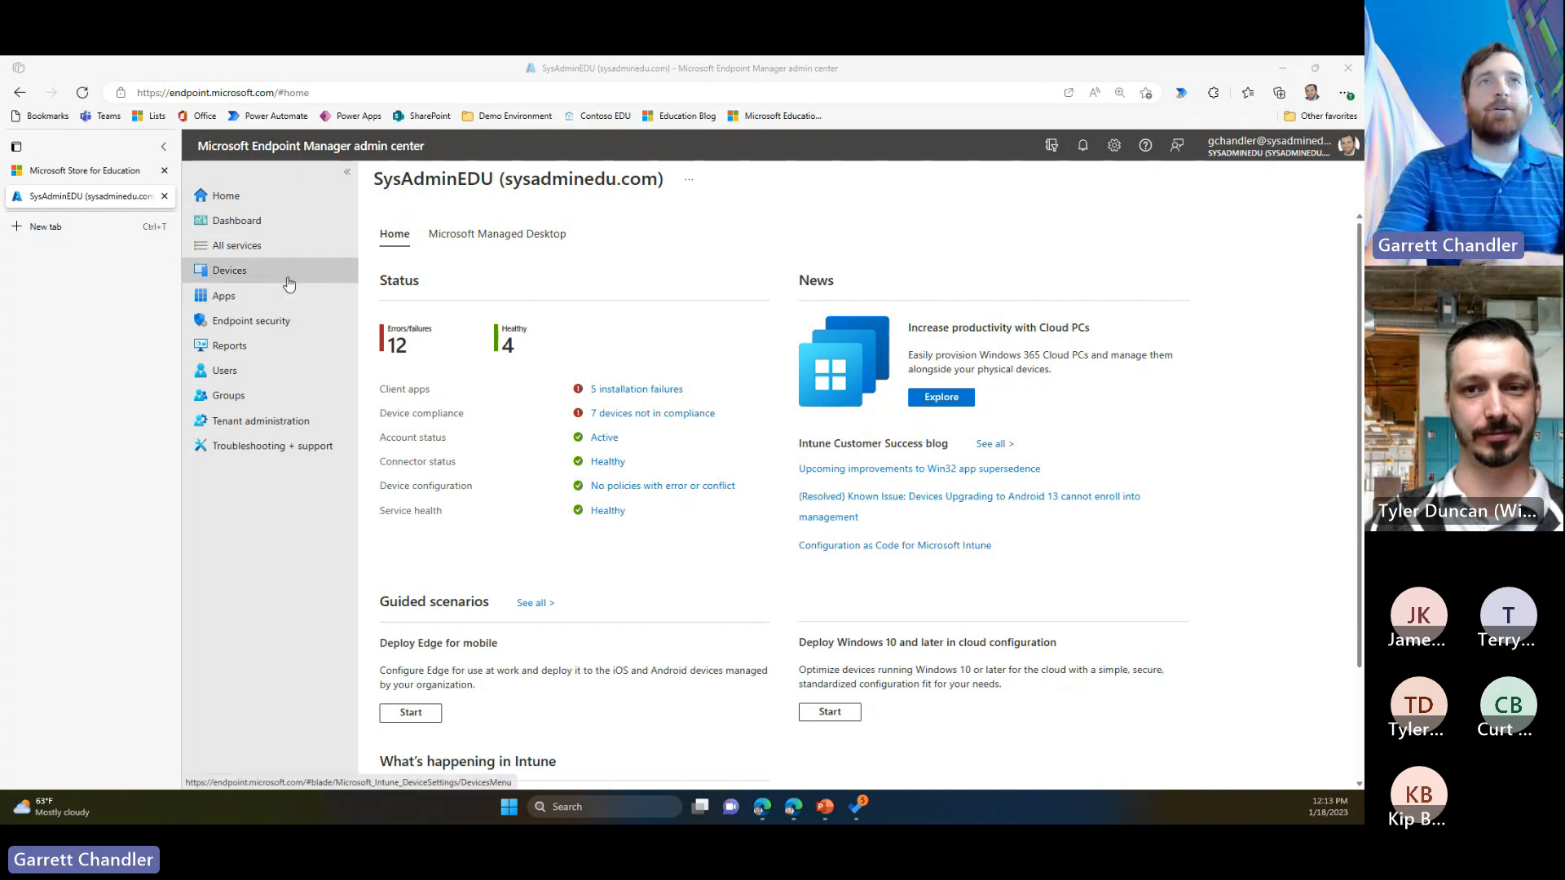
Step: Start adding a new Windows app with the app type Microsoft Store app (new)
{"action": "left_click", "coordinate": [255, 302]}
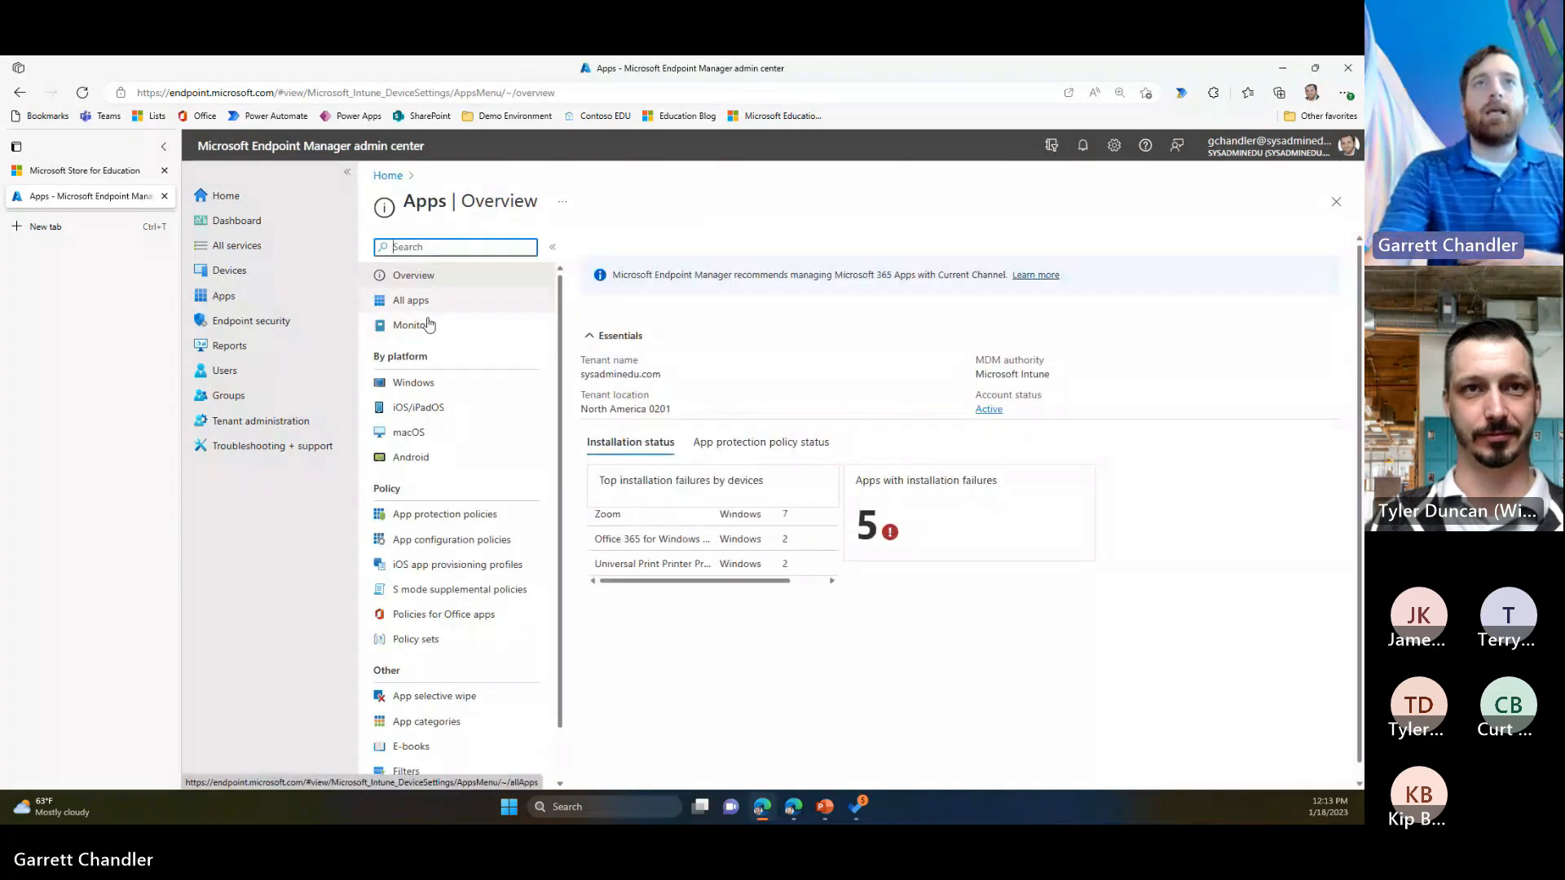
{"action": "left_click", "coordinate": [488, 382]}
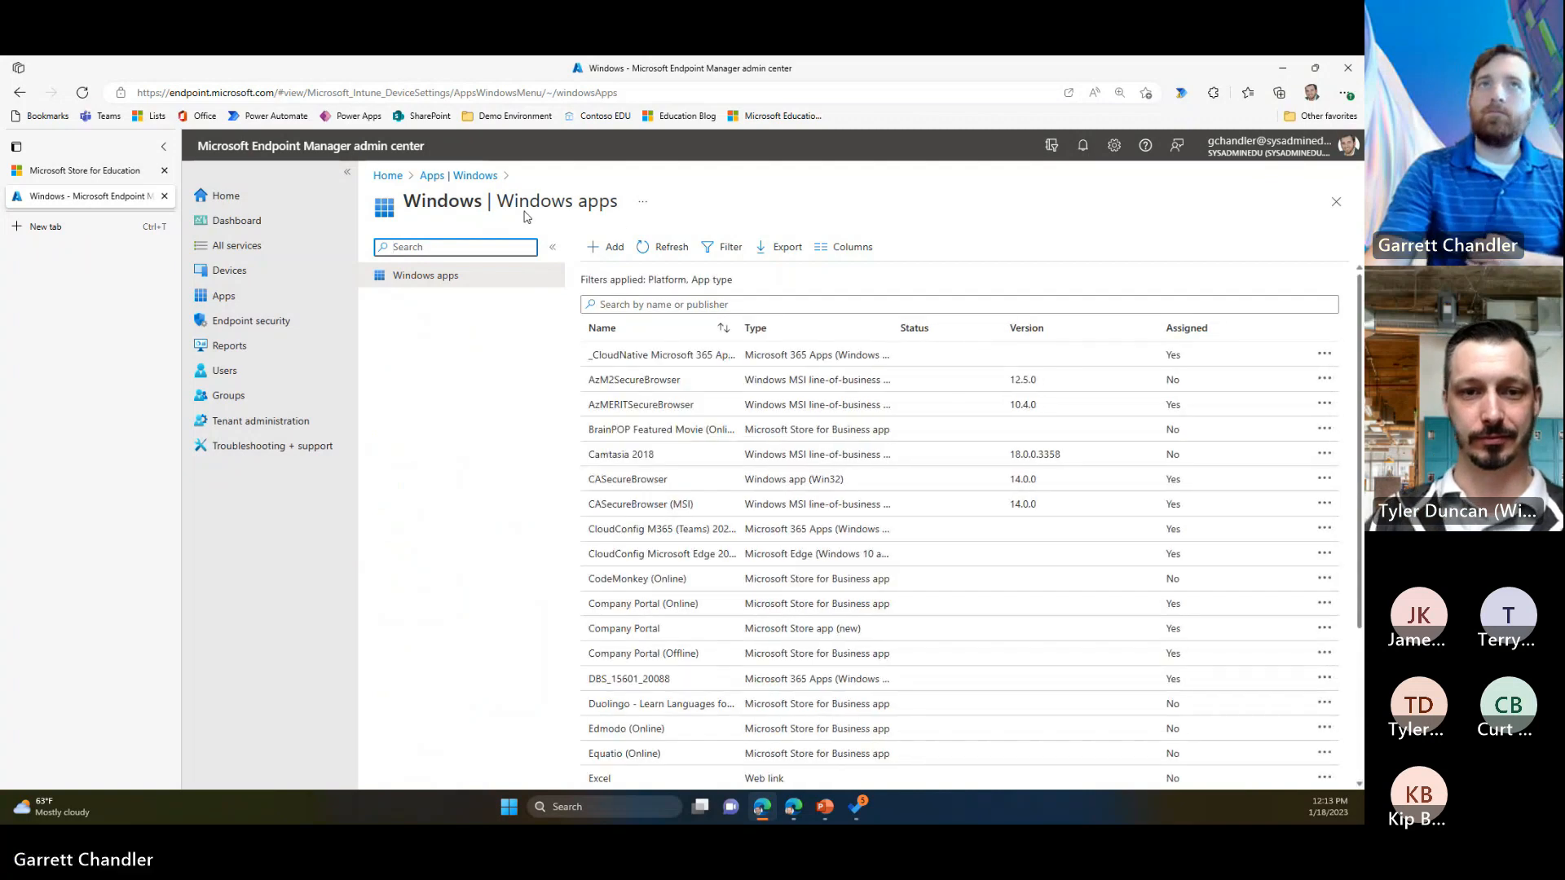
{"action": "left_click", "coordinate": [596, 256]}
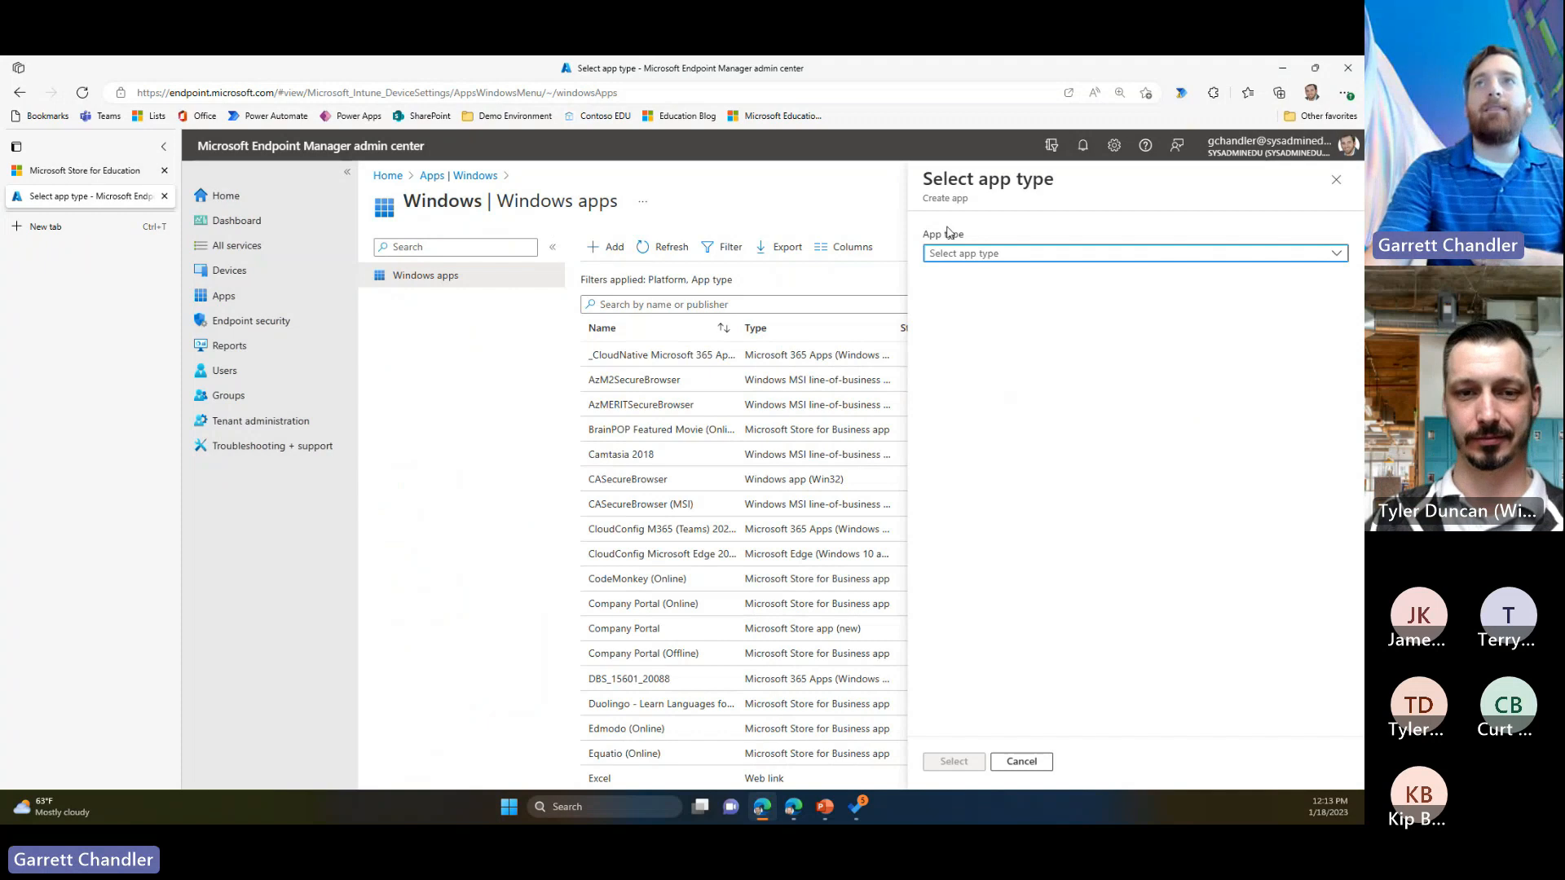
{"action": "left_click", "coordinate": [971, 258]}
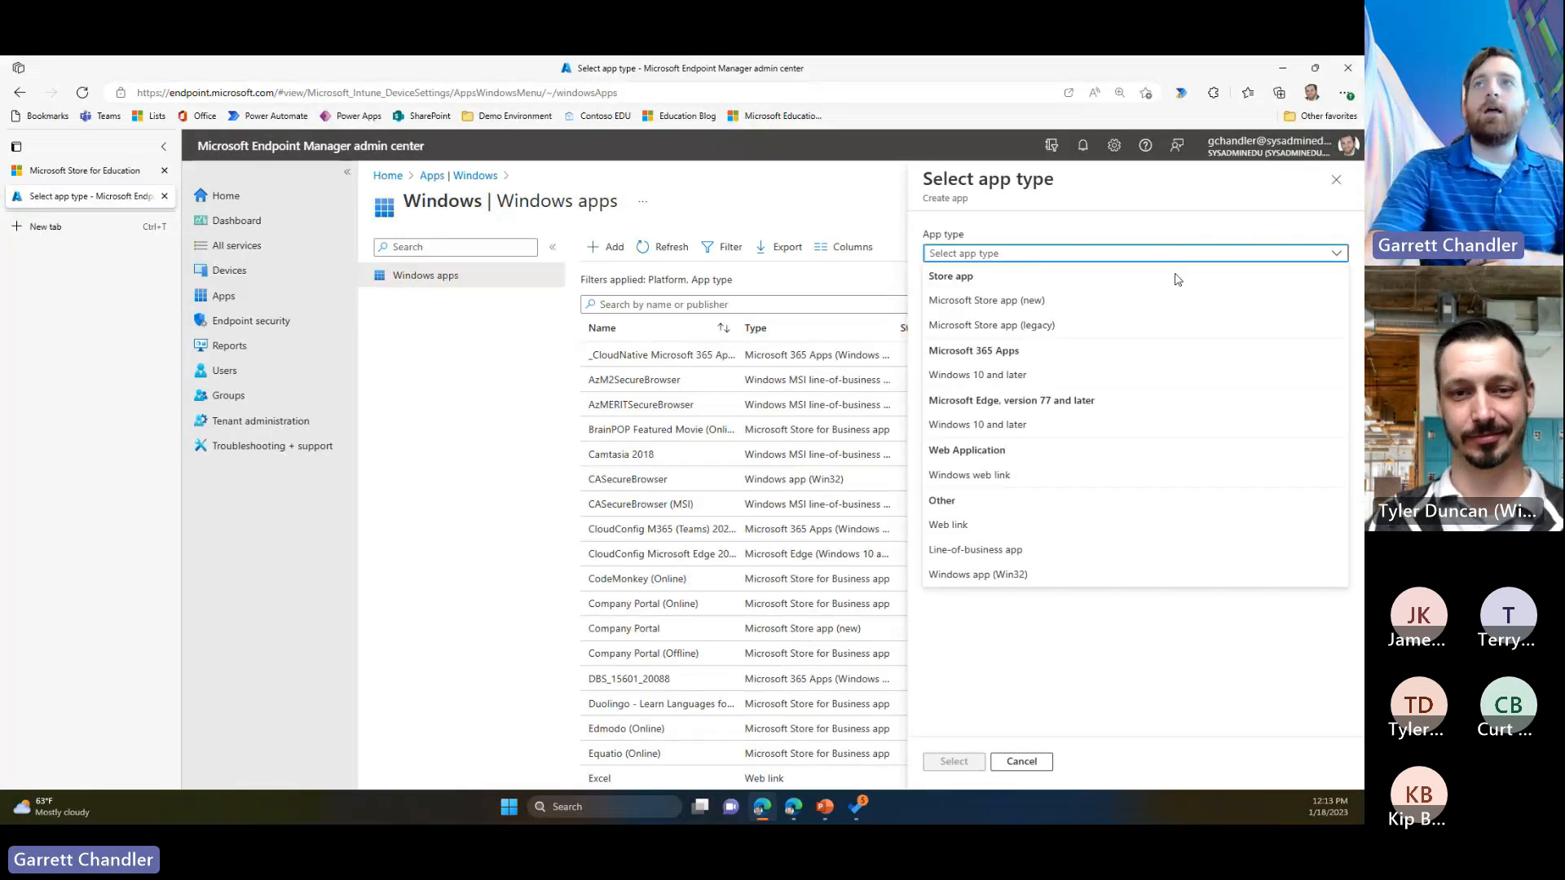
{"action": "left_click", "coordinate": [1006, 303]}
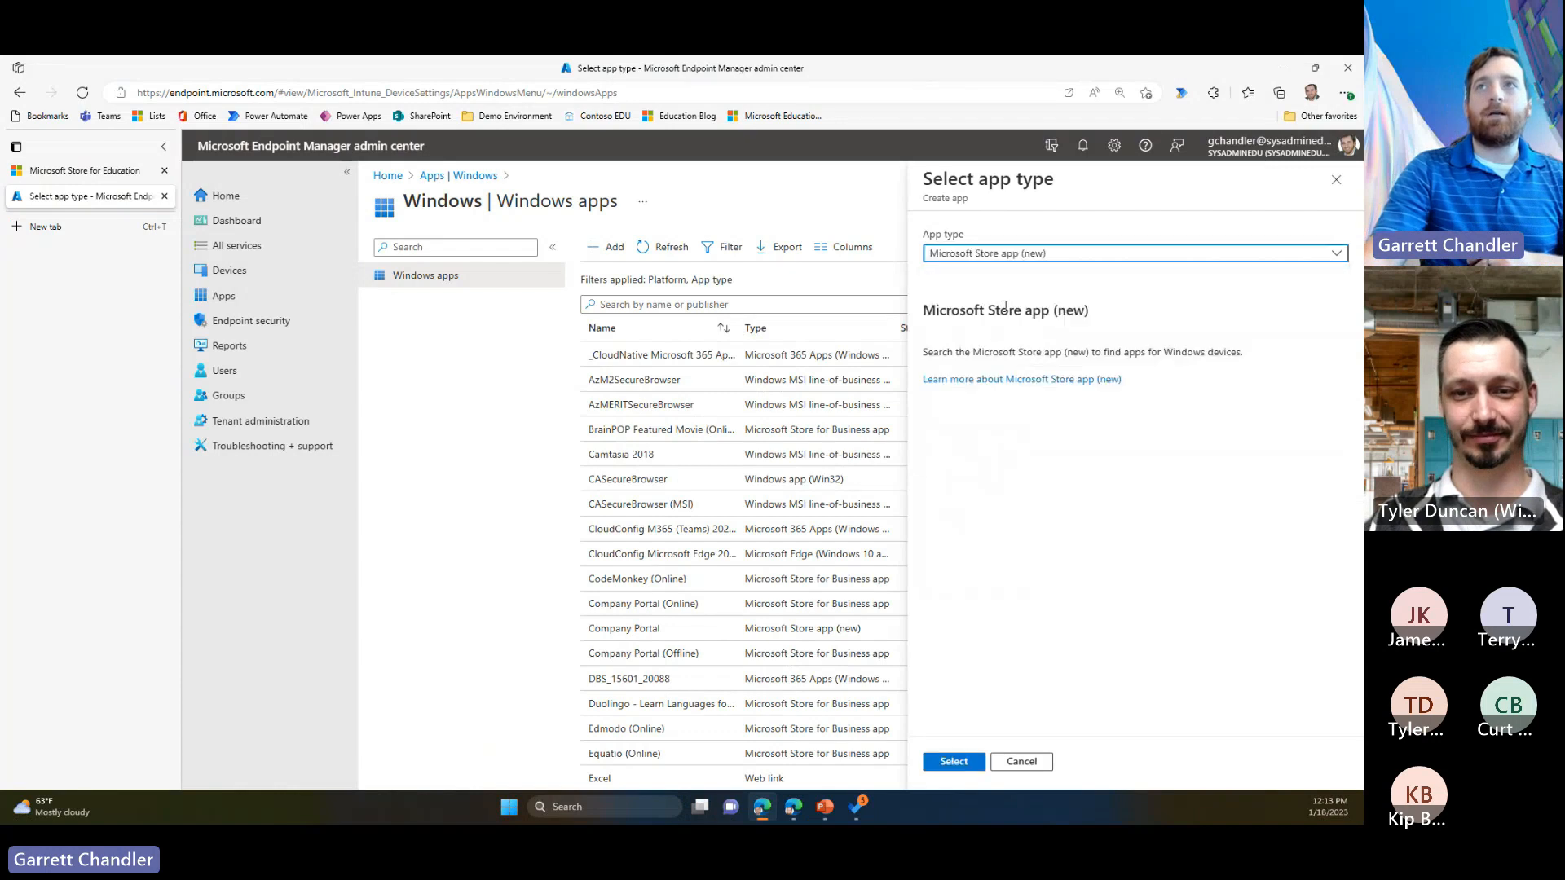
{"action": "left_click", "coordinate": [952, 763]}
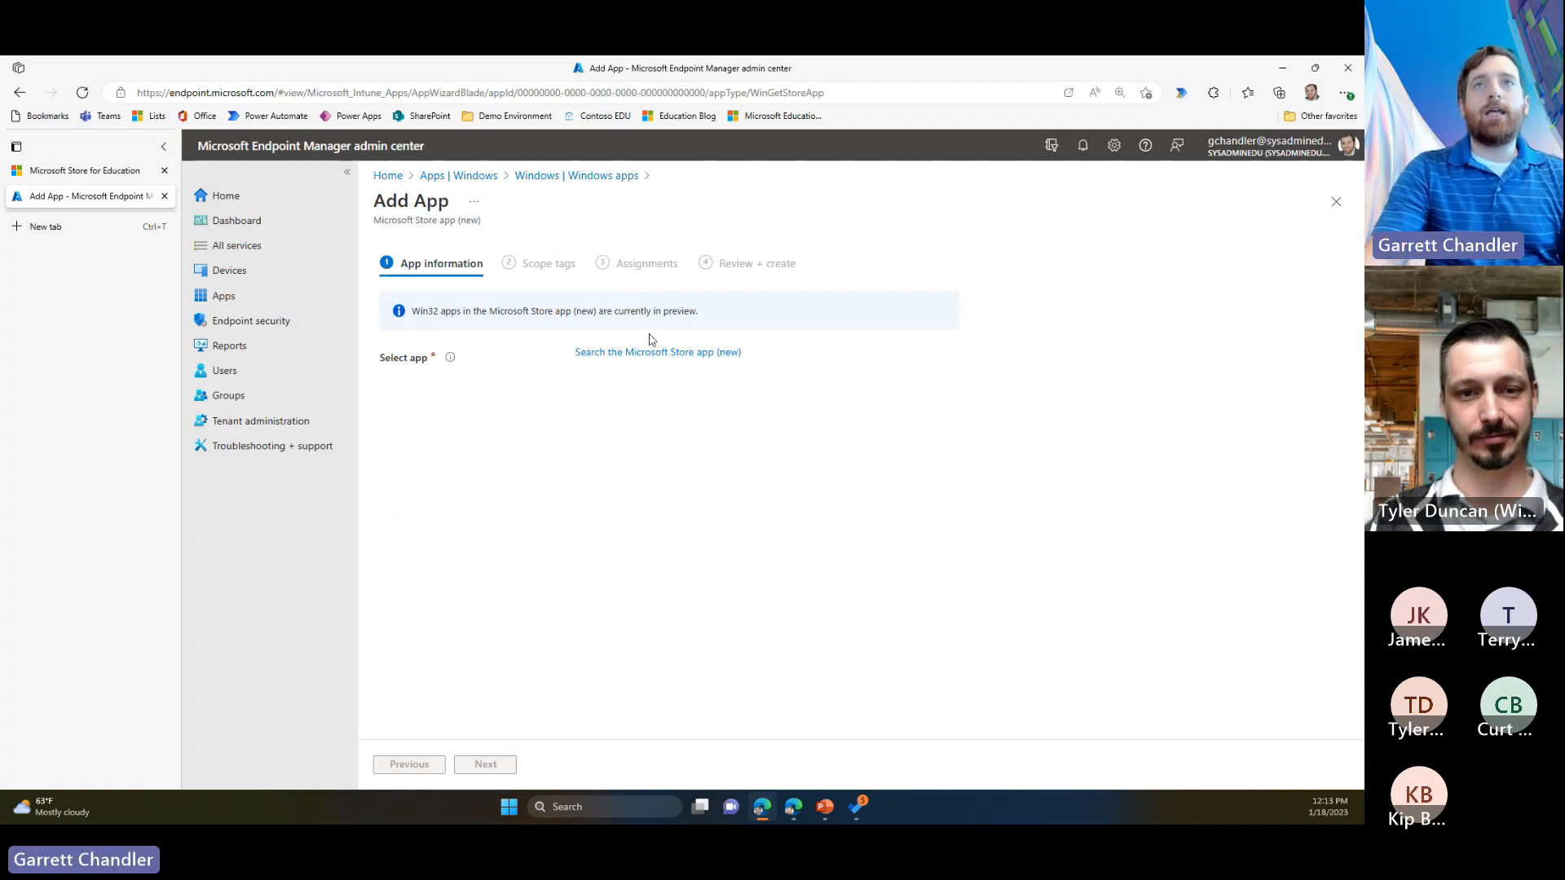
Step: Search the Microsoft Store for "adobe" and select Adobe Acrobat Reader DC as the app
{"action": "left_click", "coordinate": [638, 354]}
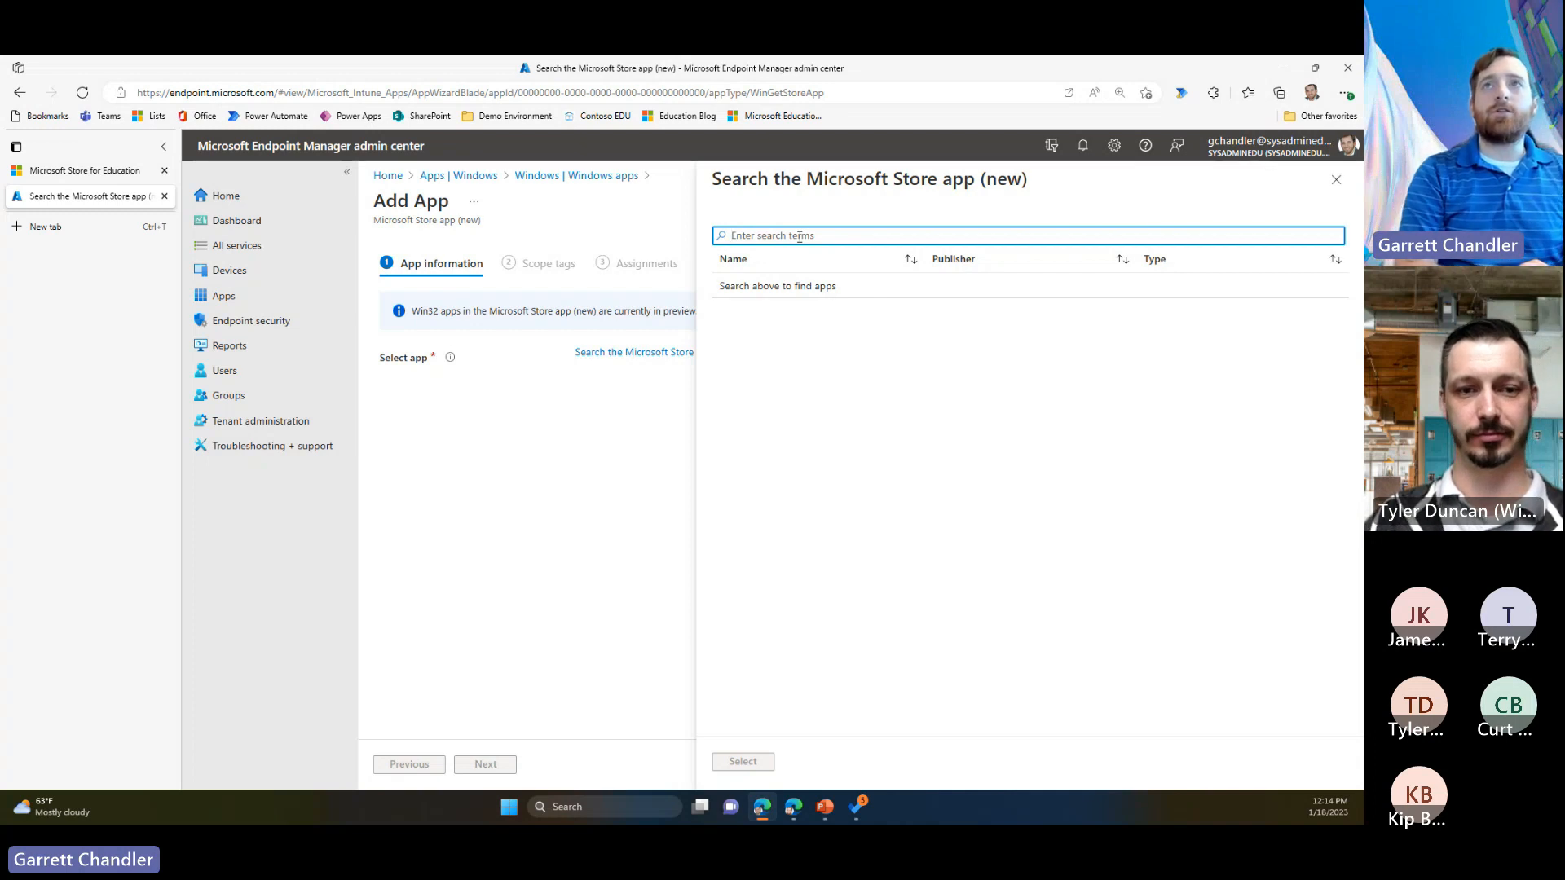
{"action": "type", "text": "adobe"}
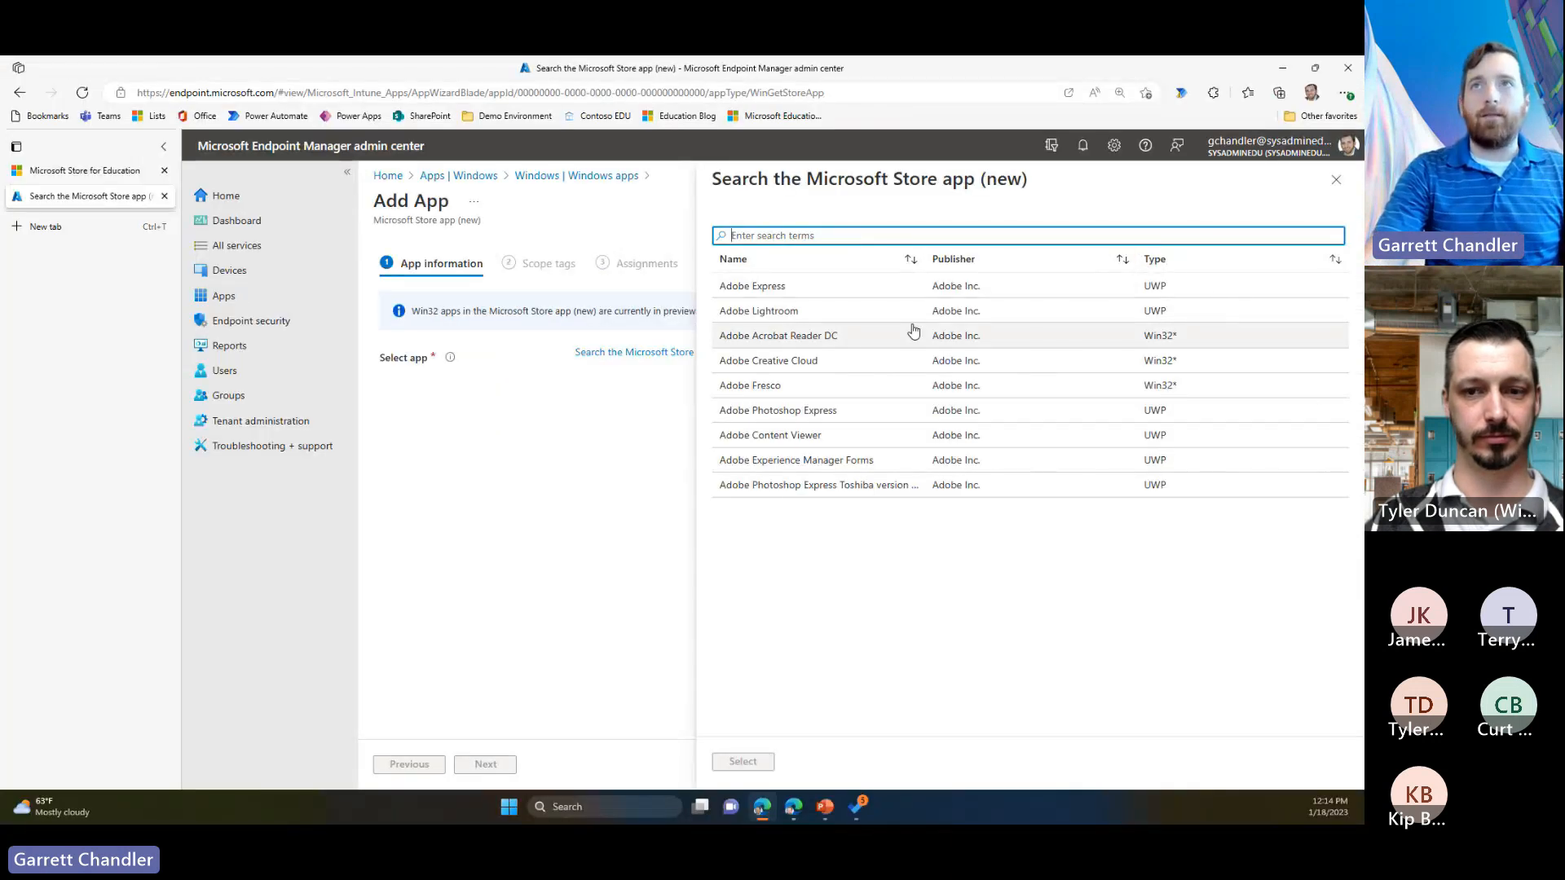
{"action": "left_click", "coordinate": [880, 337]}
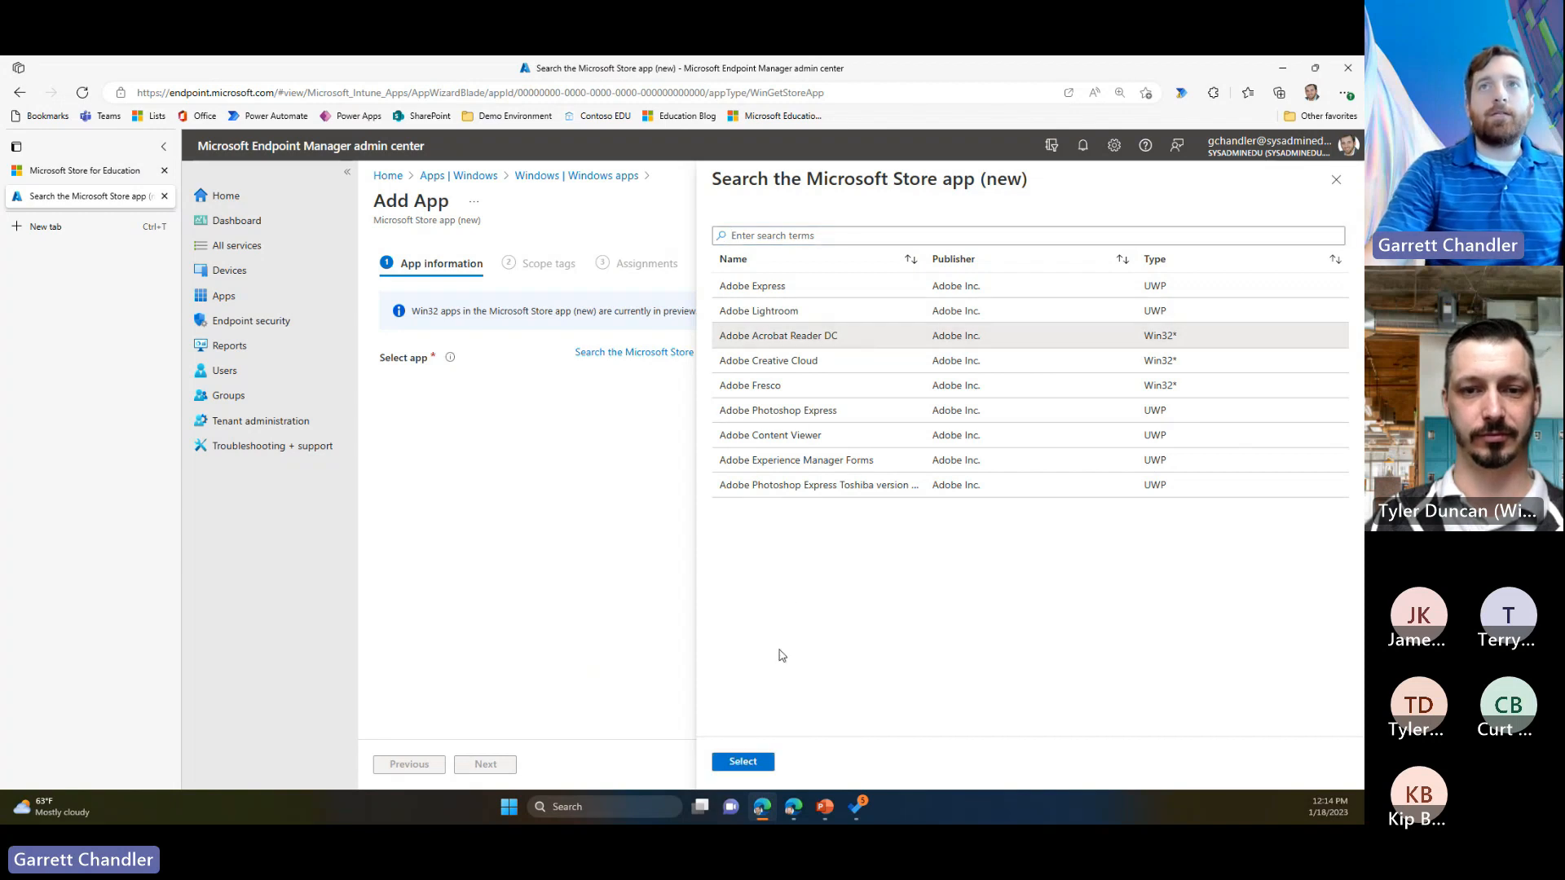
{"action": "left_click", "coordinate": [762, 762]}
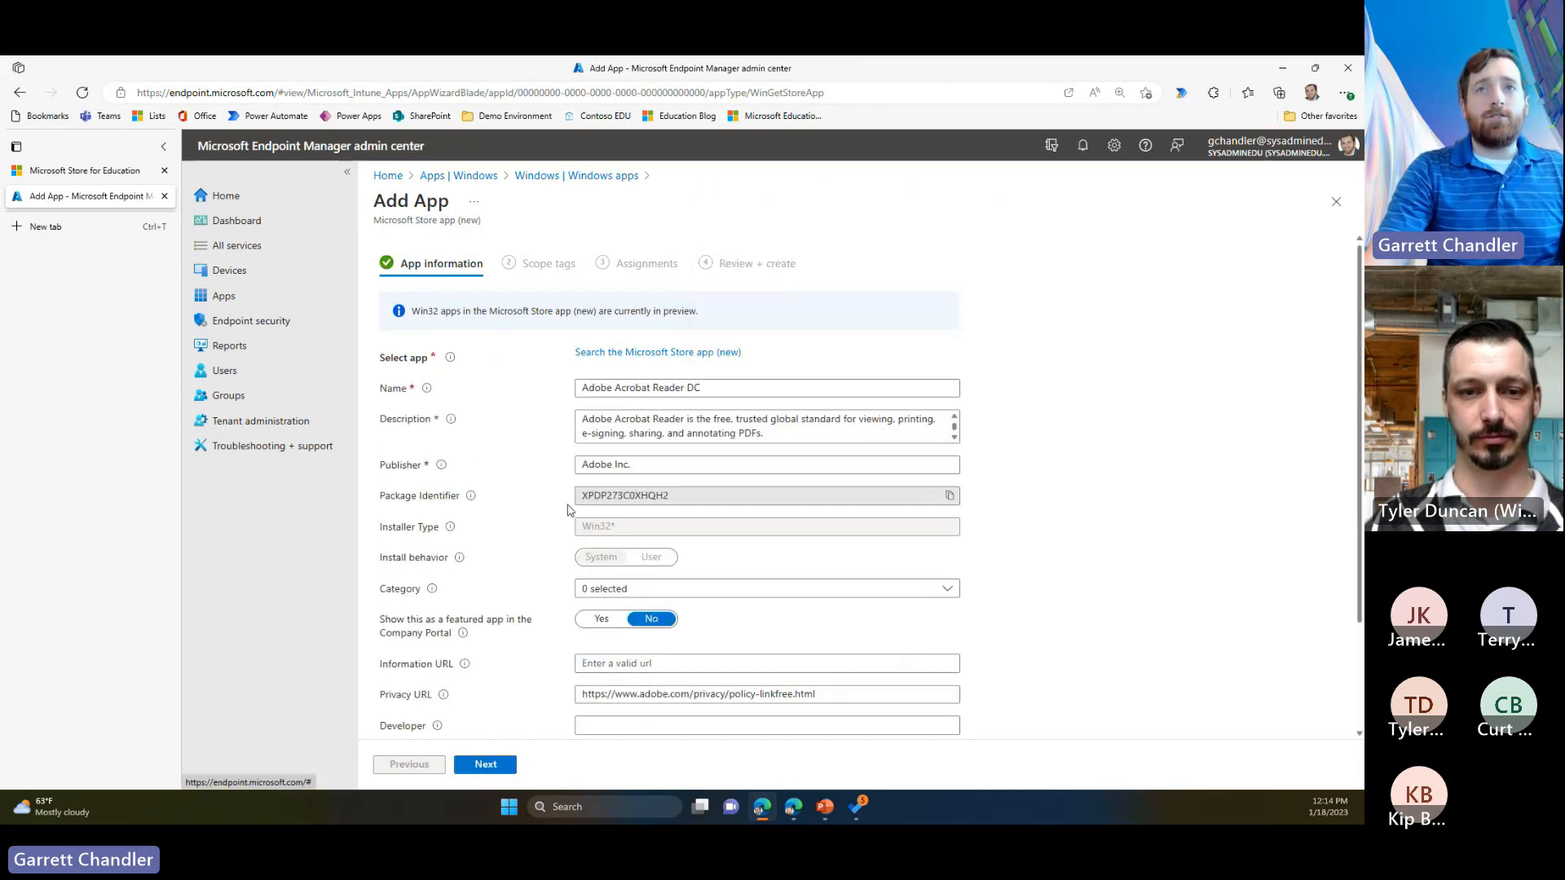
Step: Review the prefilled app information including the package identifier, keep it as is, and continue to the assignments without adding scope tags
{"action": "scroll", "coordinate": [552, 528], "scroll_direction": "down", "scroll_amount": 1}
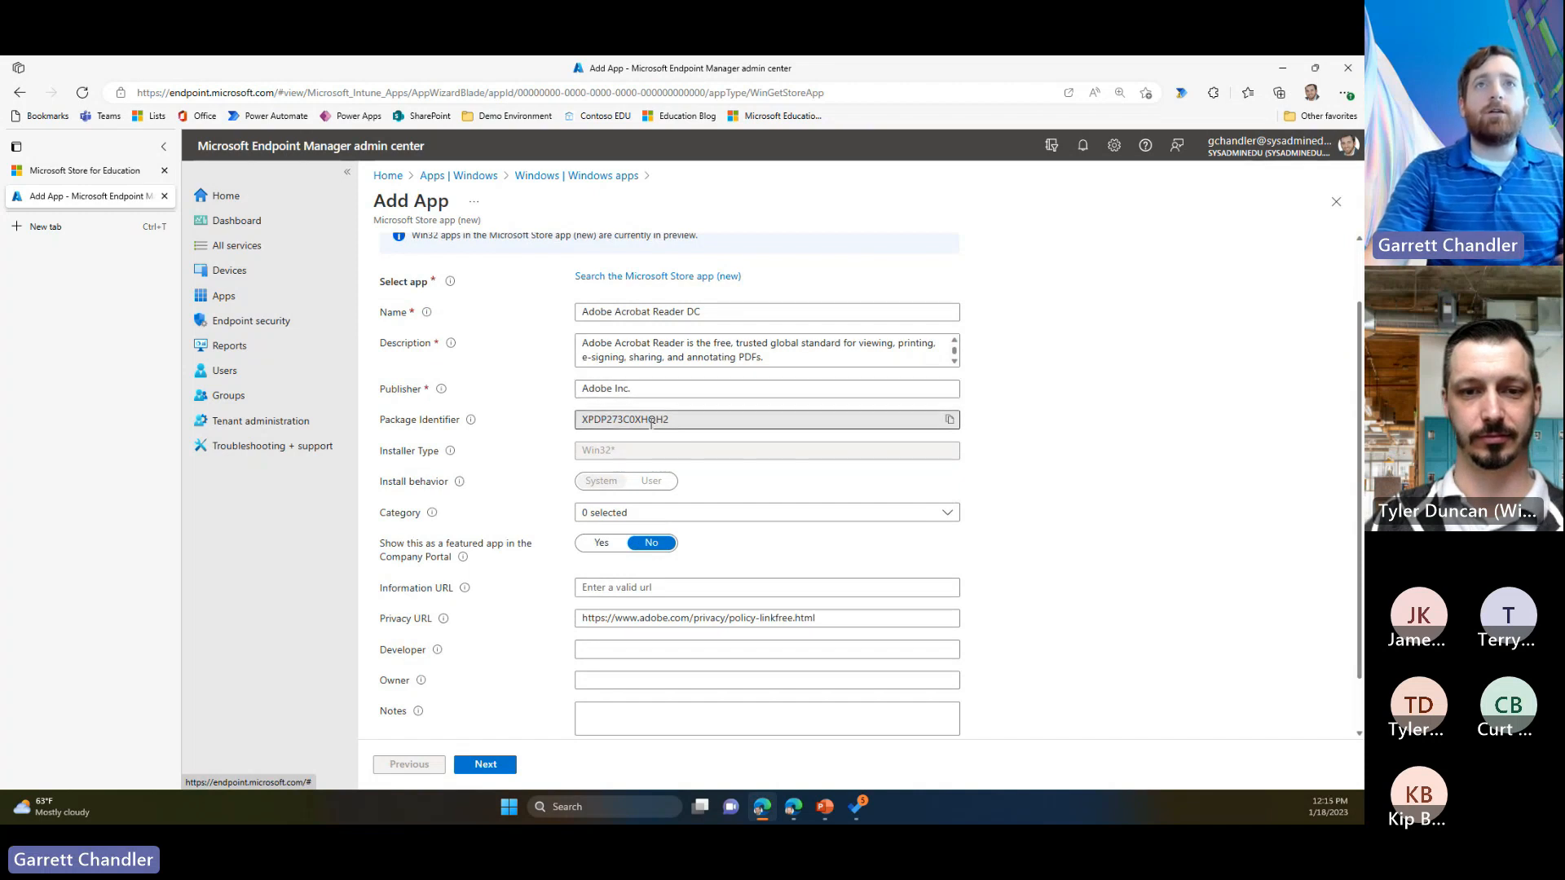
{"action": "left_click_drag", "start_coordinate": [693, 416], "coordinate": [569, 419]}
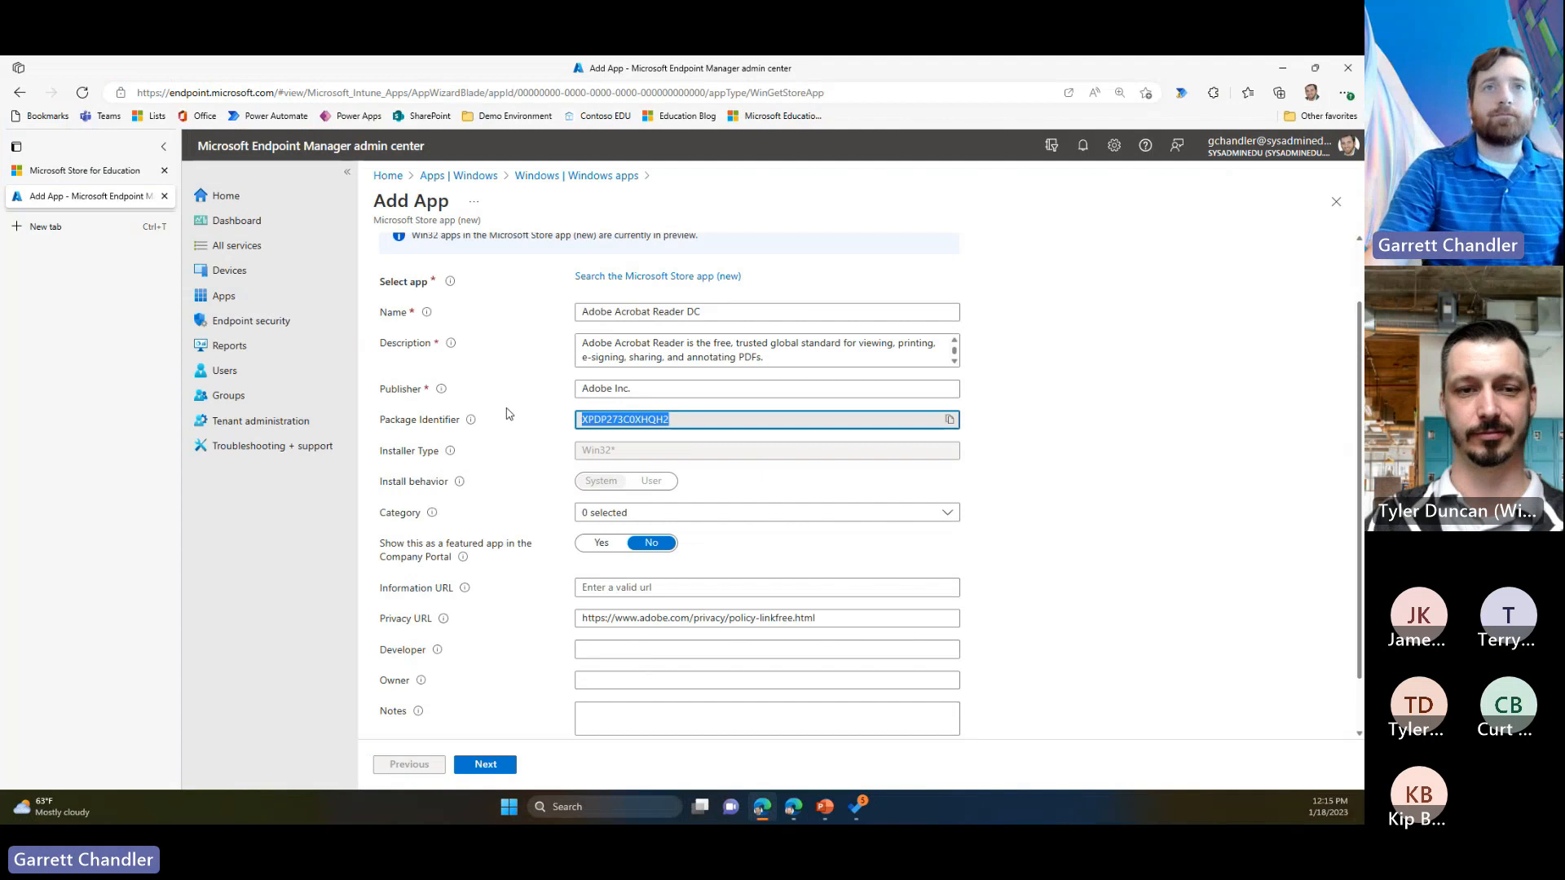
{"action": "left_click", "coordinate": [524, 655]}
{"action": "scroll", "coordinate": [531, 607], "scroll_direction": "down", "scroll_amount": 1}
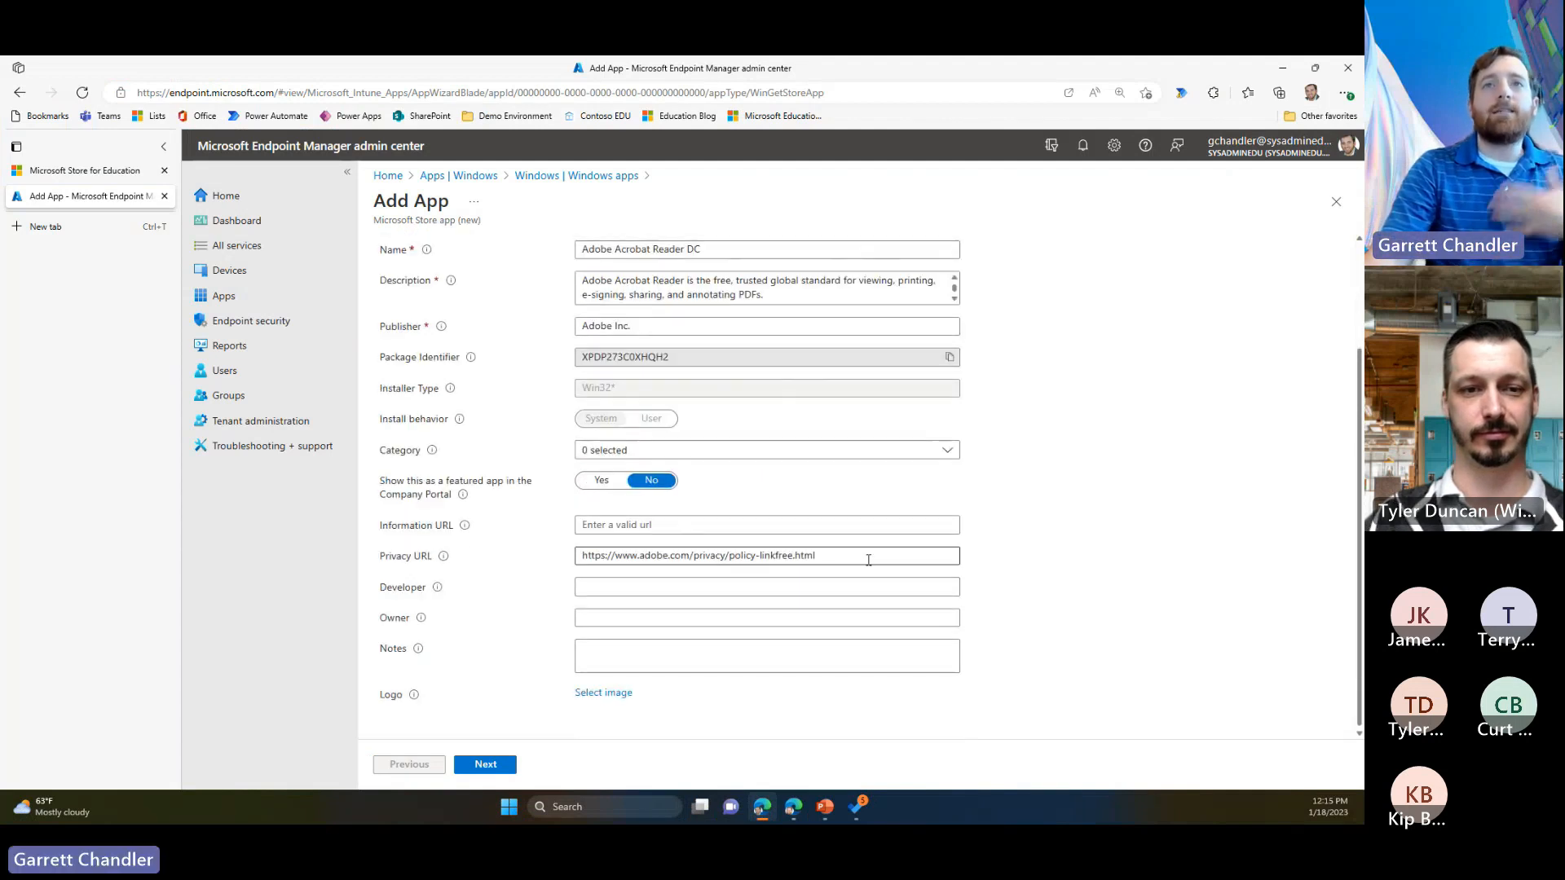
{"action": "scroll", "coordinate": [451, 660], "scroll_direction": "up", "scroll_amount": 1}
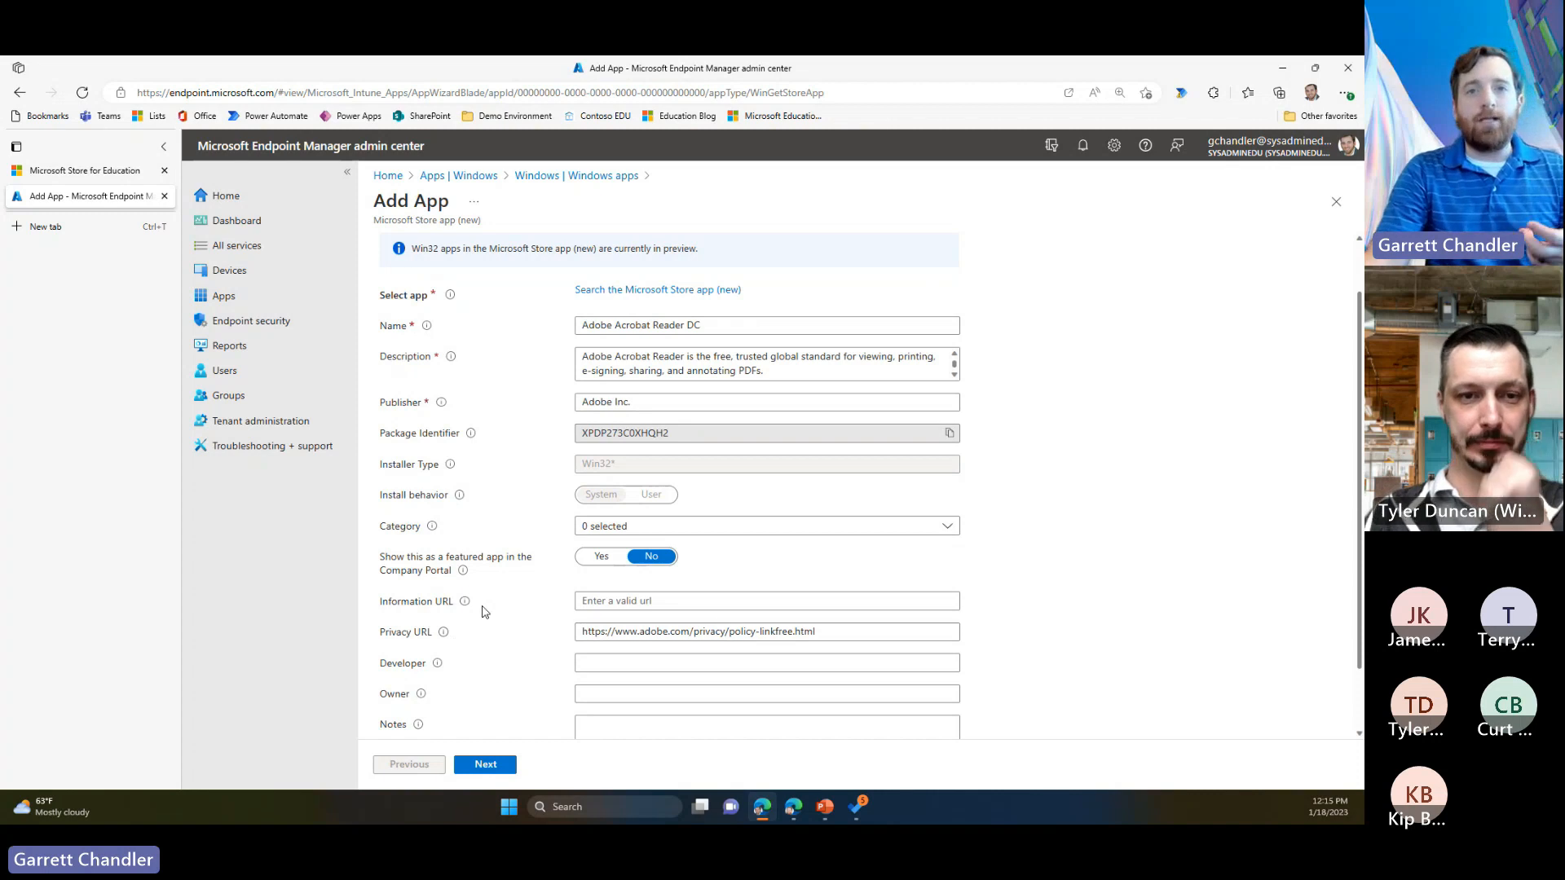
{"action": "scroll", "coordinate": [482, 613], "scroll_direction": "down", "scroll_amount": 1}
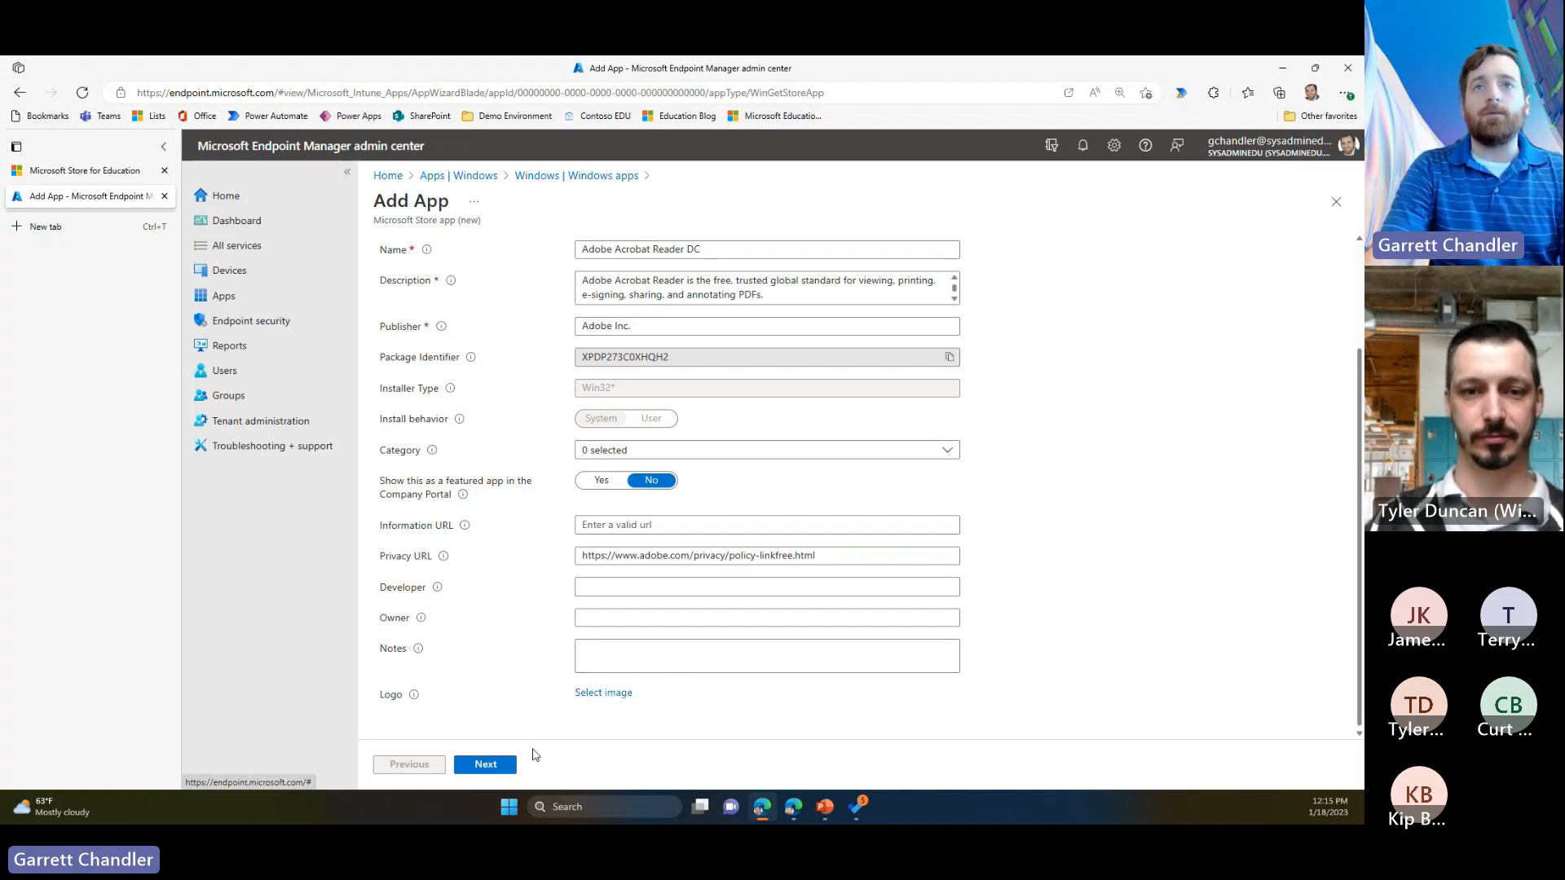
{"action": "left_click", "coordinate": [503, 764]}
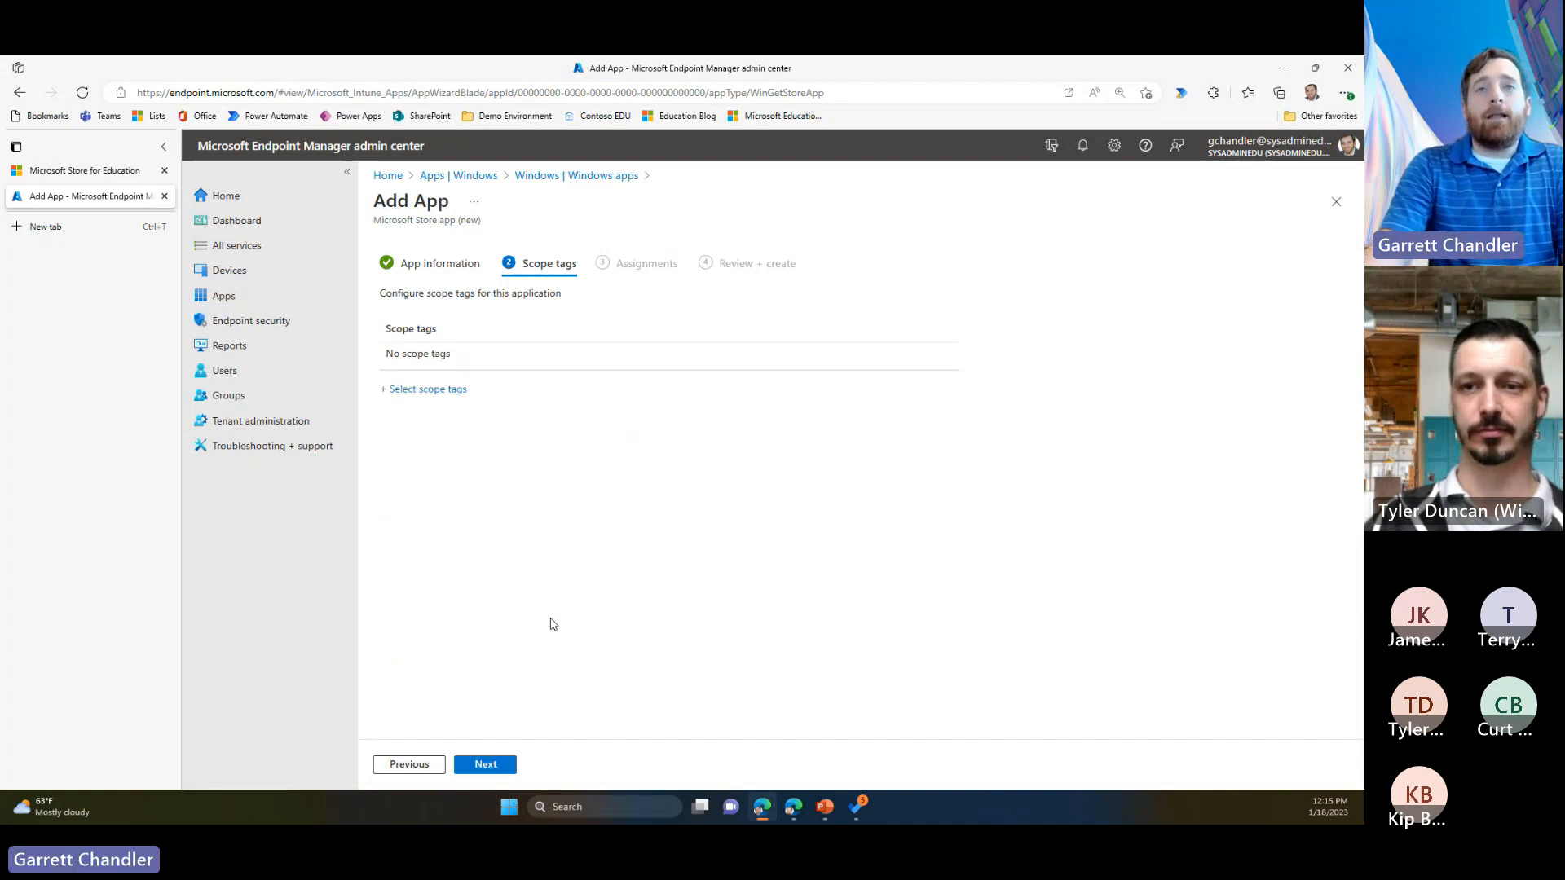
{"action": "left_click", "coordinate": [486, 765]}
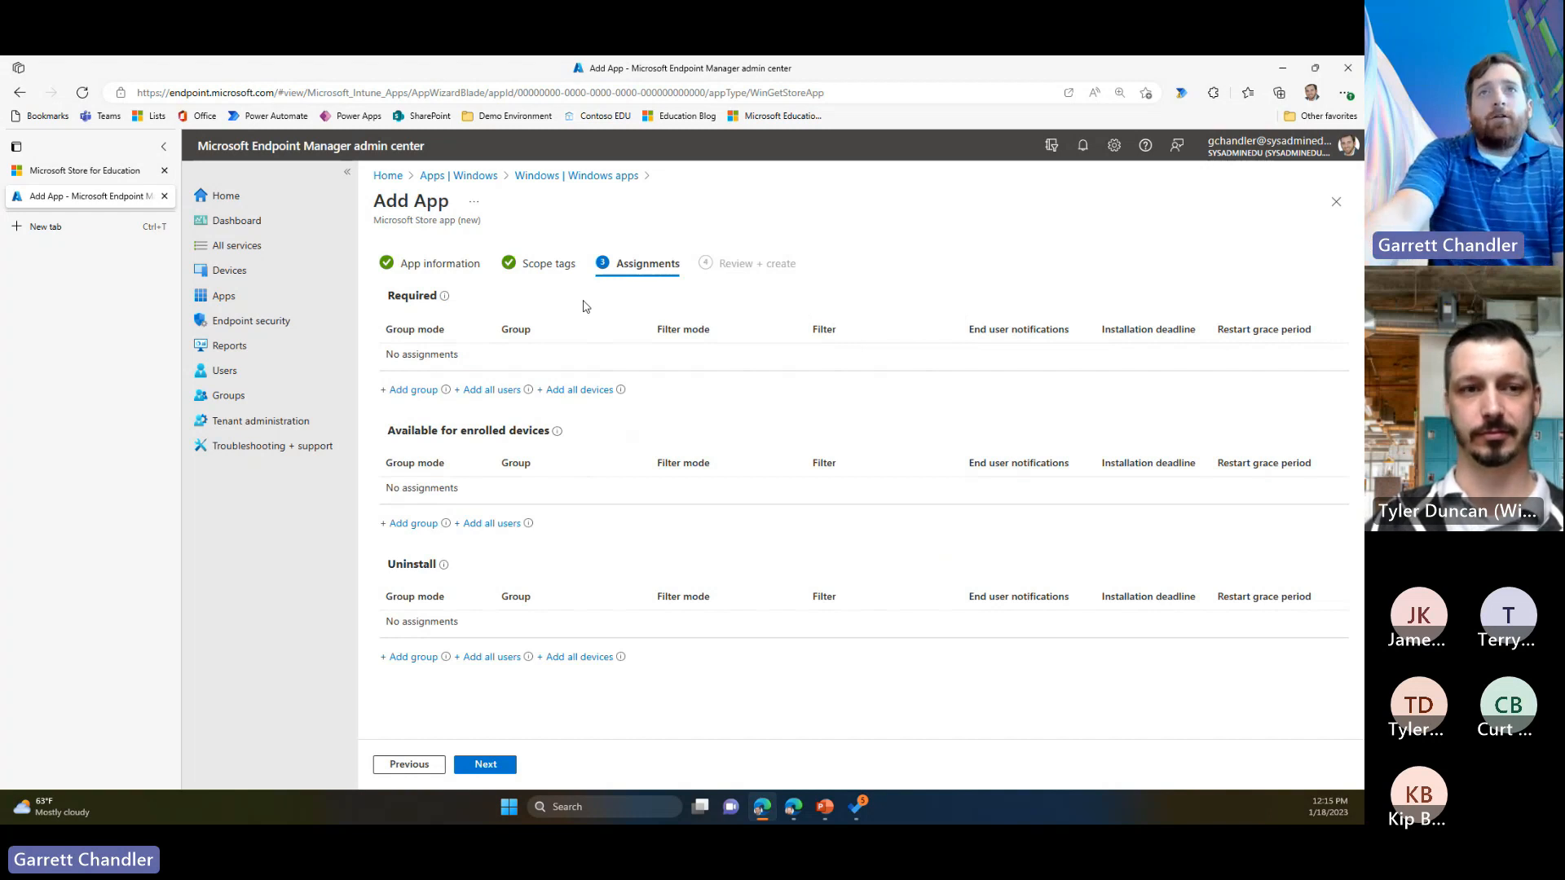
Step: Assign the app as required for all devices and available to all users, and create it
{"action": "left_click", "coordinate": [590, 390]}
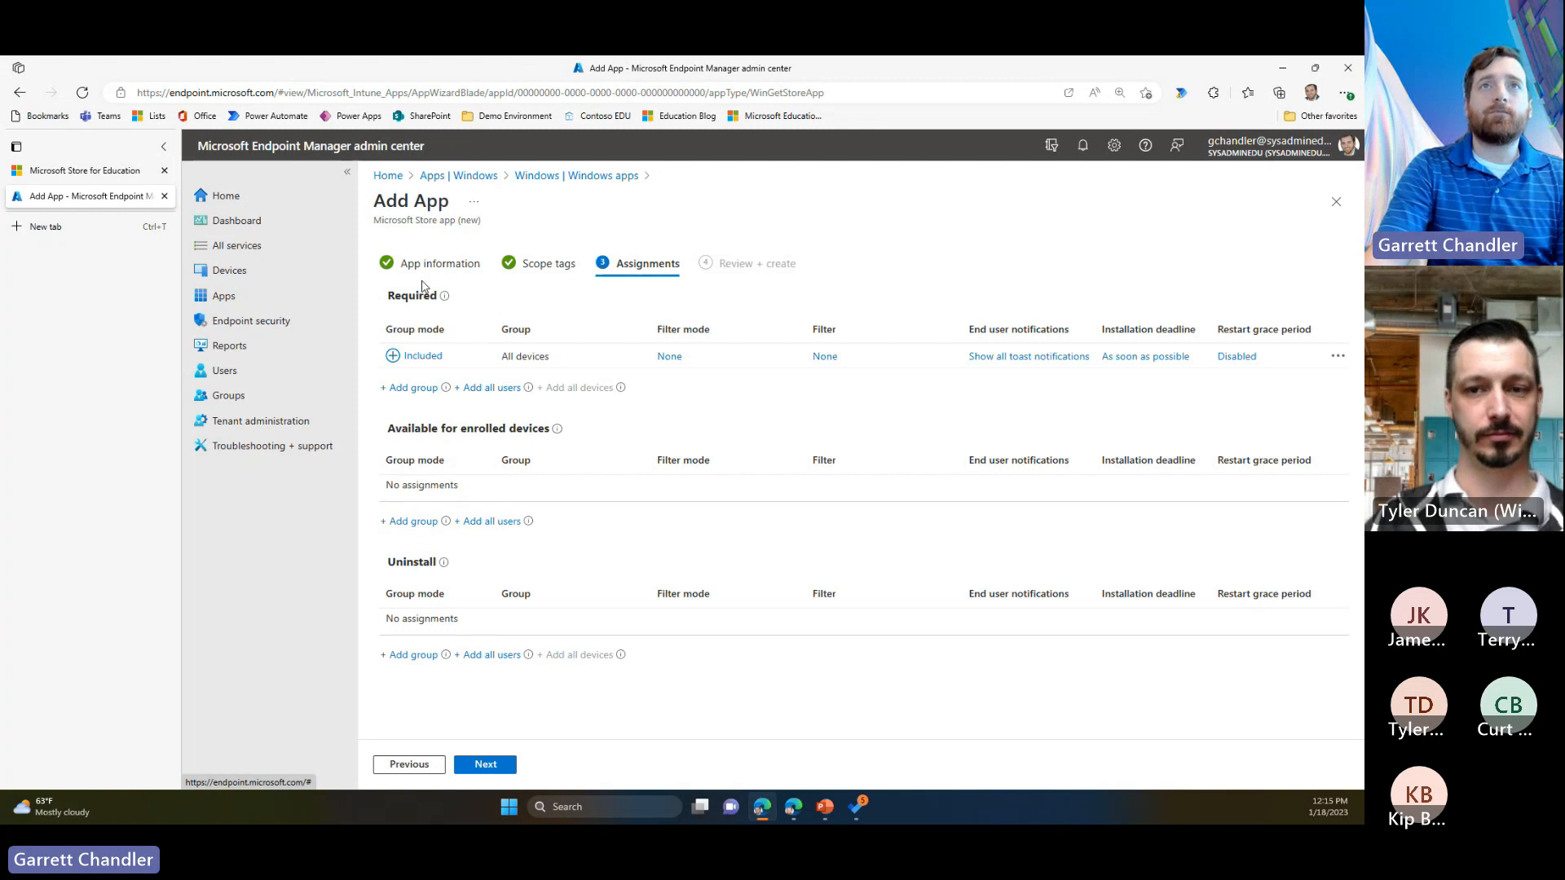
{"action": "left_click", "coordinate": [496, 522]}
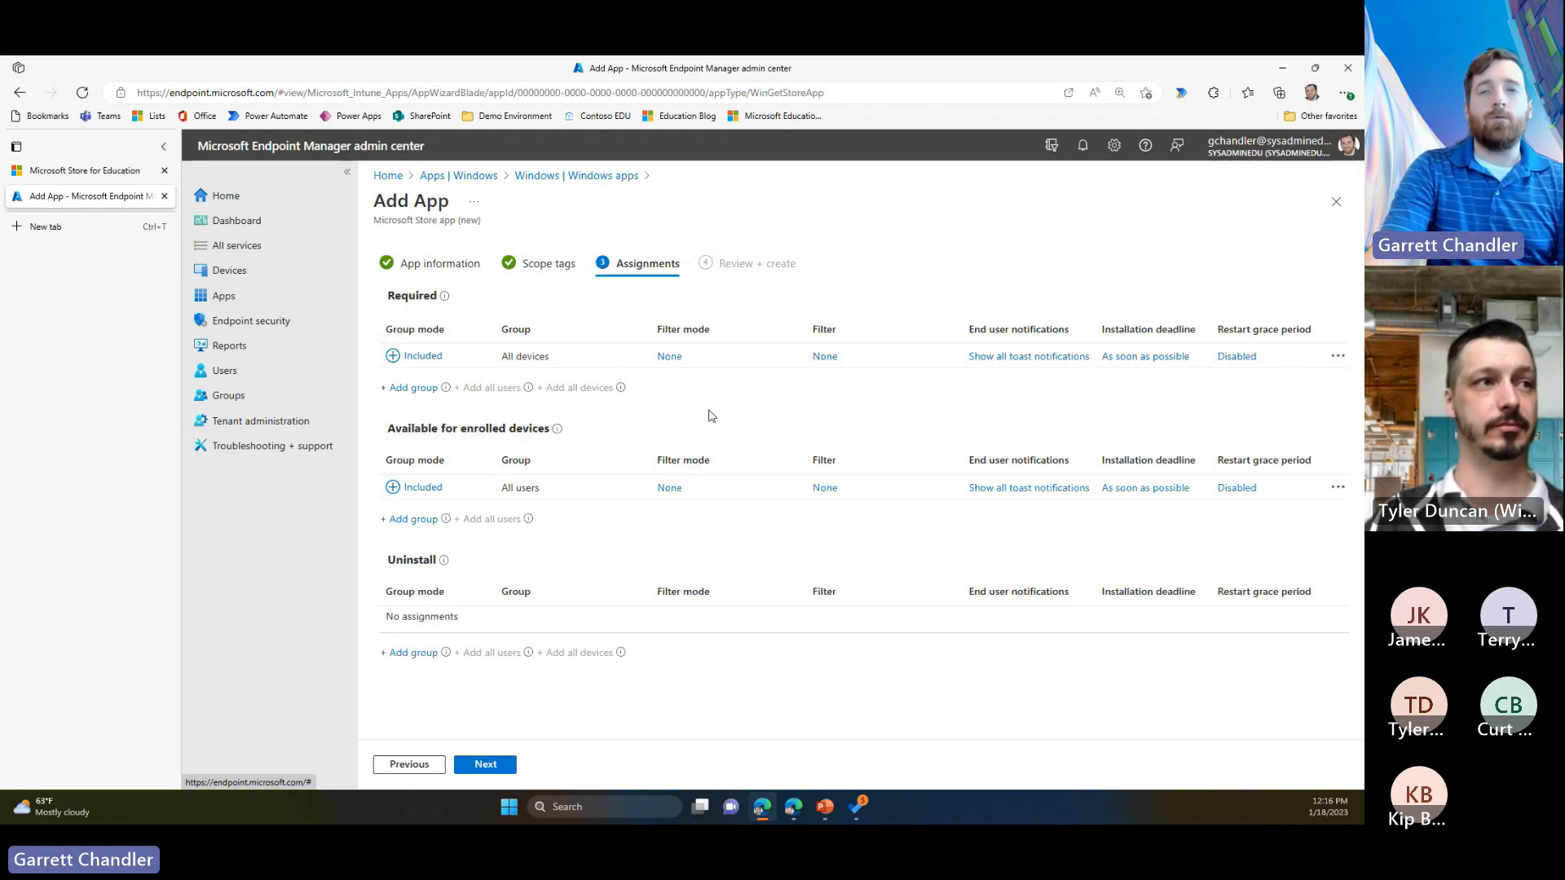
{"action": "left_click", "coordinate": [479, 766]}
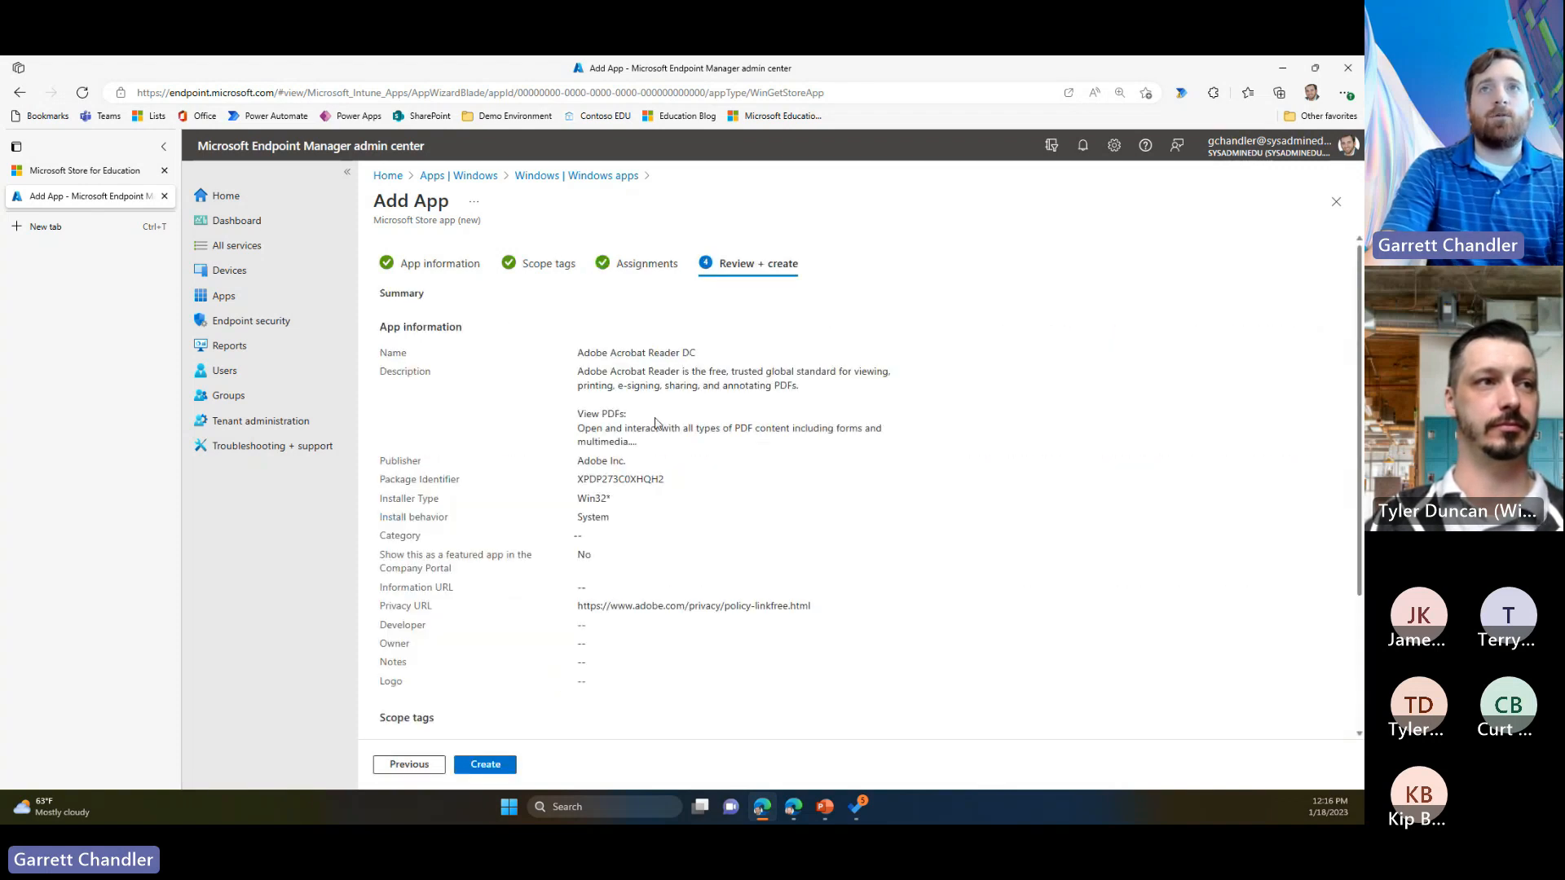
{"action": "left_click", "coordinate": [487, 765]}
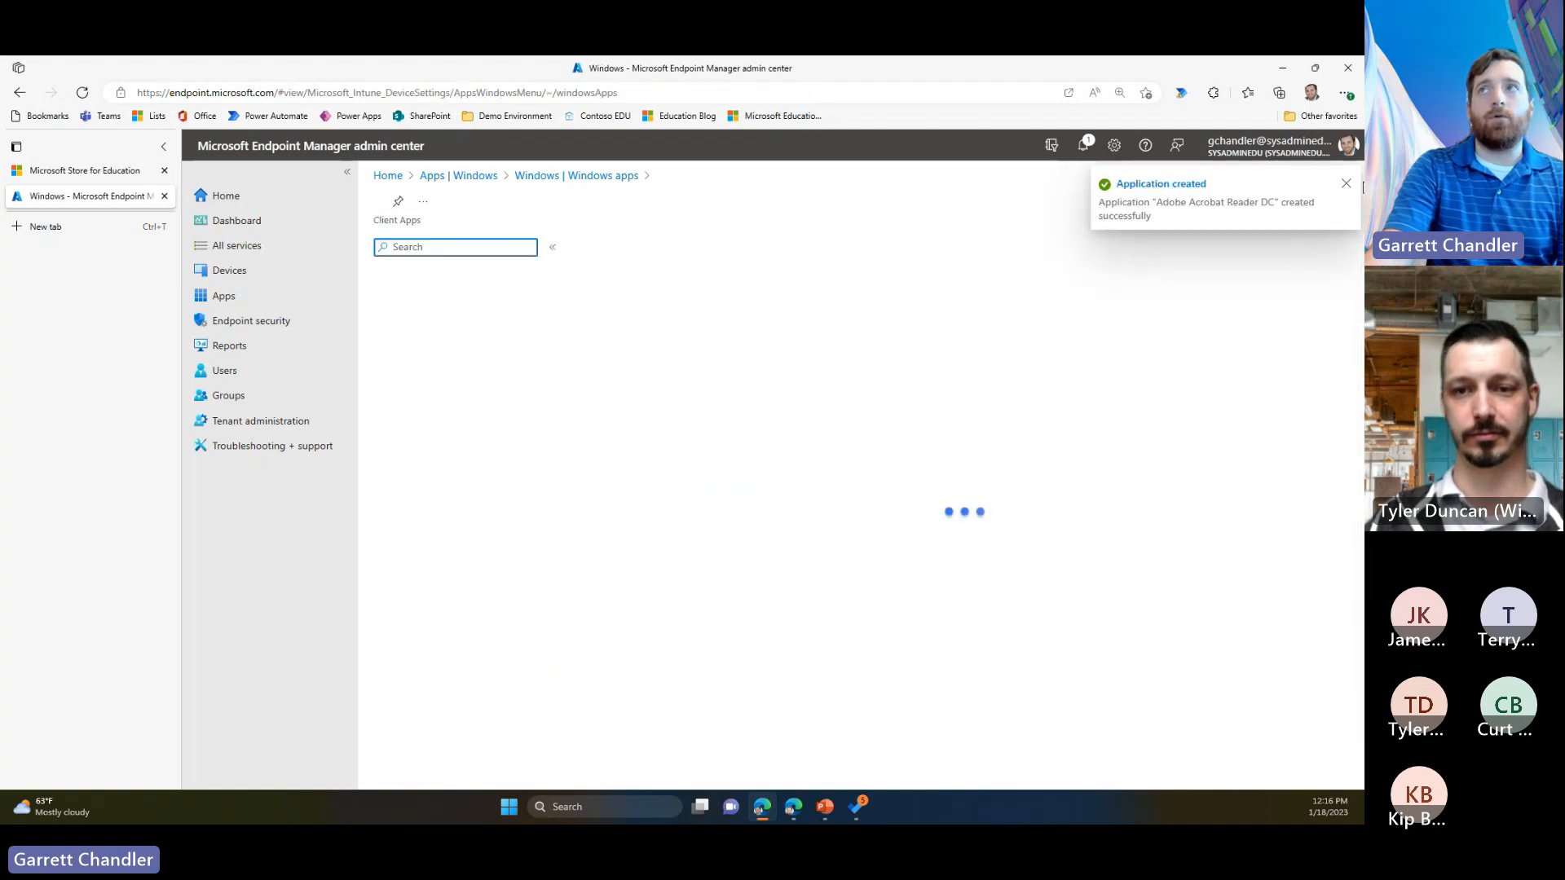
{"action": "left_click", "coordinate": [1344, 190]}
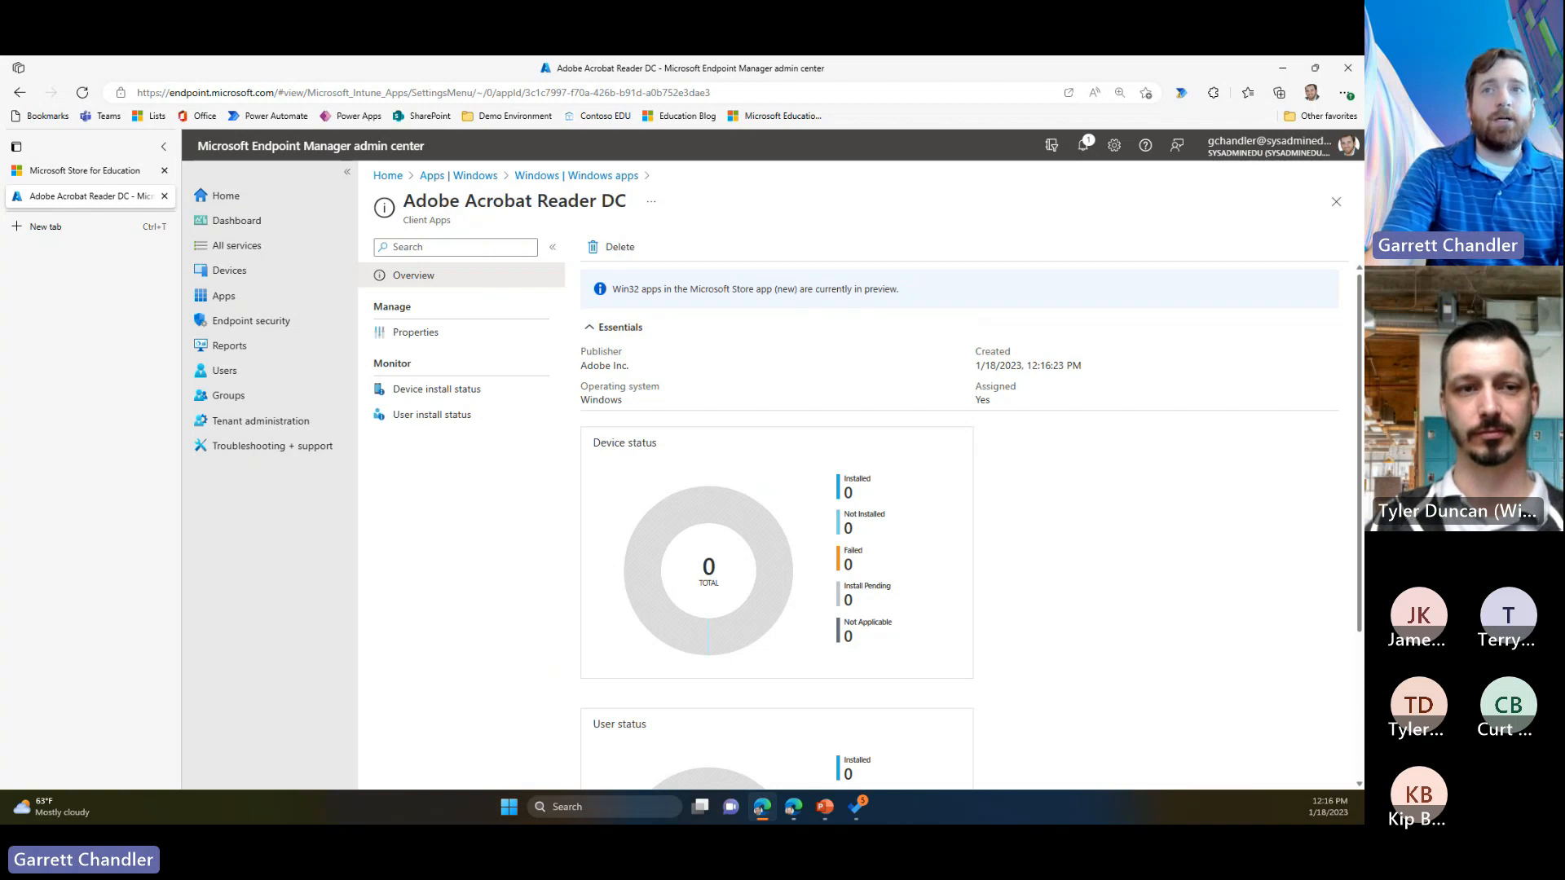
Step: Return to the Windows apps list and start adding another app
{"action": "left_click", "coordinate": [310, 293]}
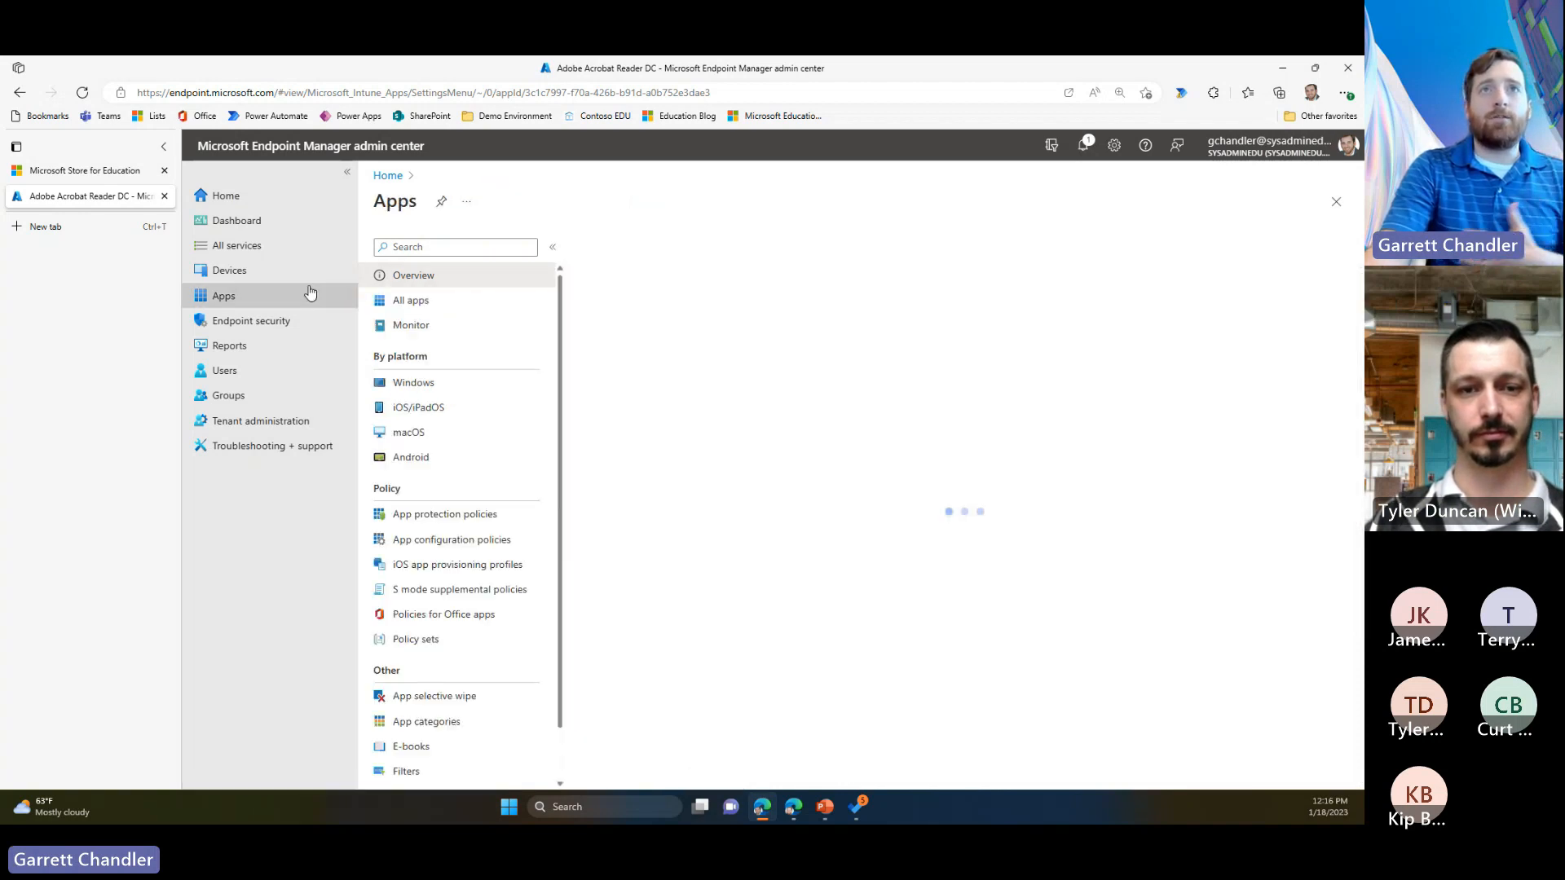
{"action": "left_click", "coordinate": [455, 384]}
{"action": "left_click", "coordinate": [610, 247]}
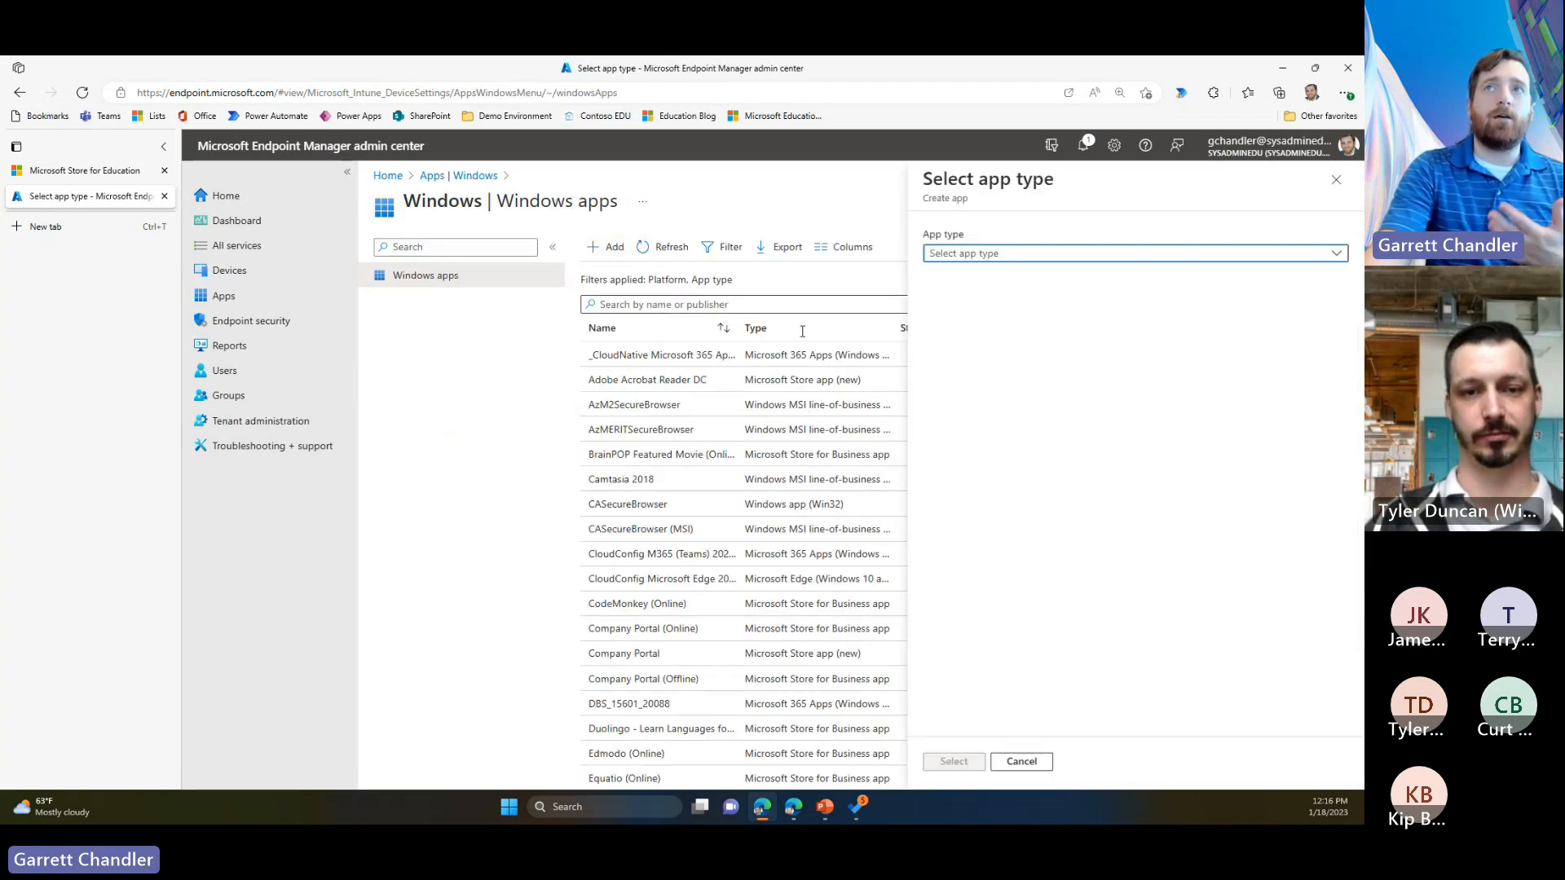
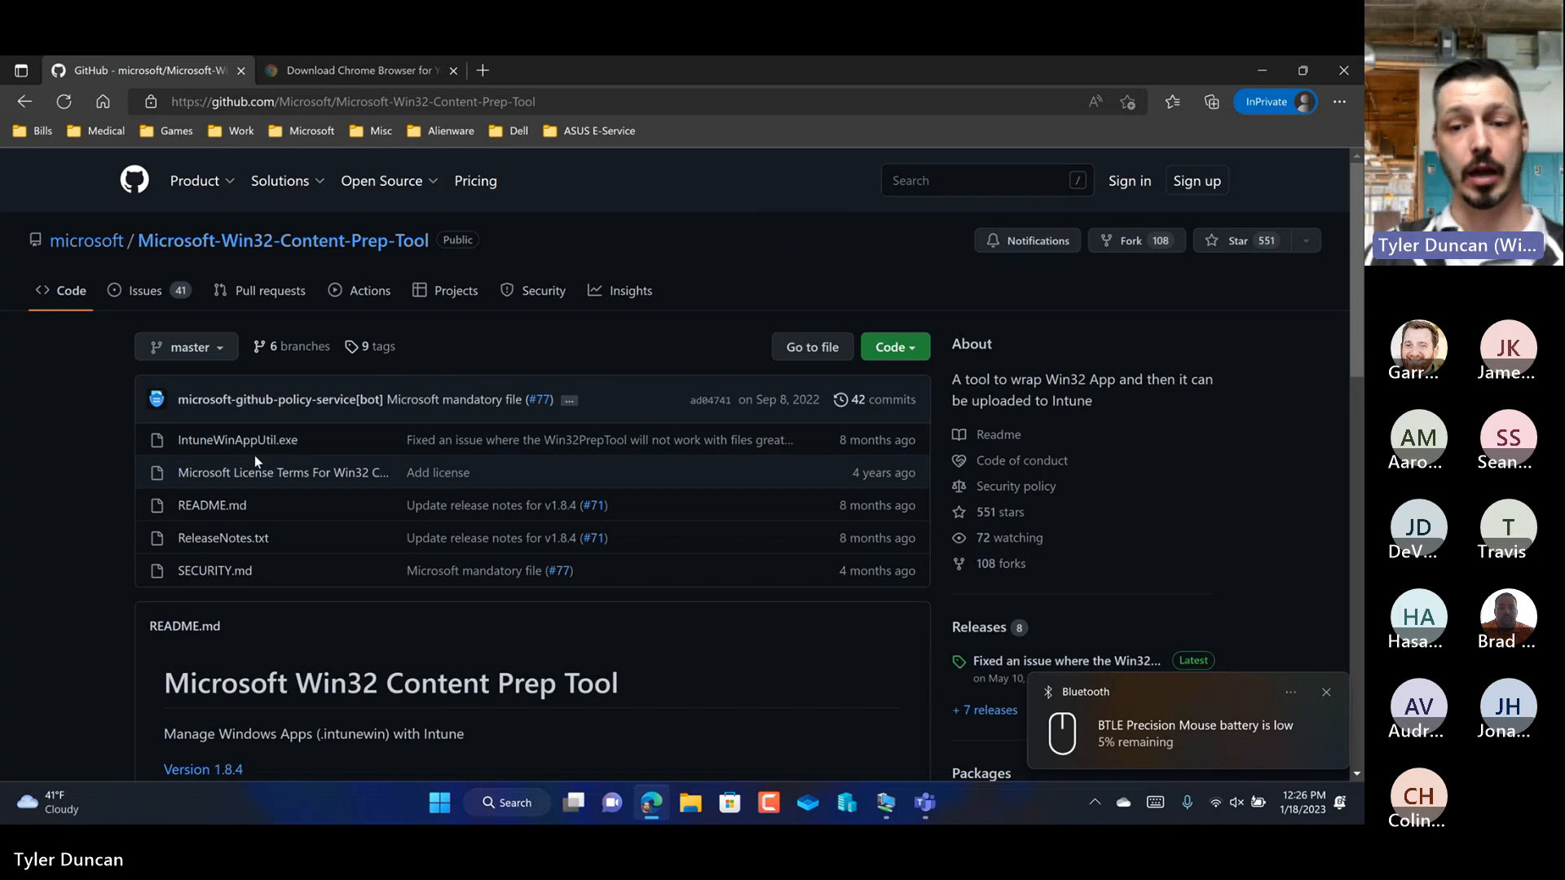
Step: Download IntuneWinAppUtil.exe from the Microsoft-Win32-Content-Prep-Tool repository and turn off all Bluetooth notifications
{"action": "left_click", "coordinate": [1327, 692]}
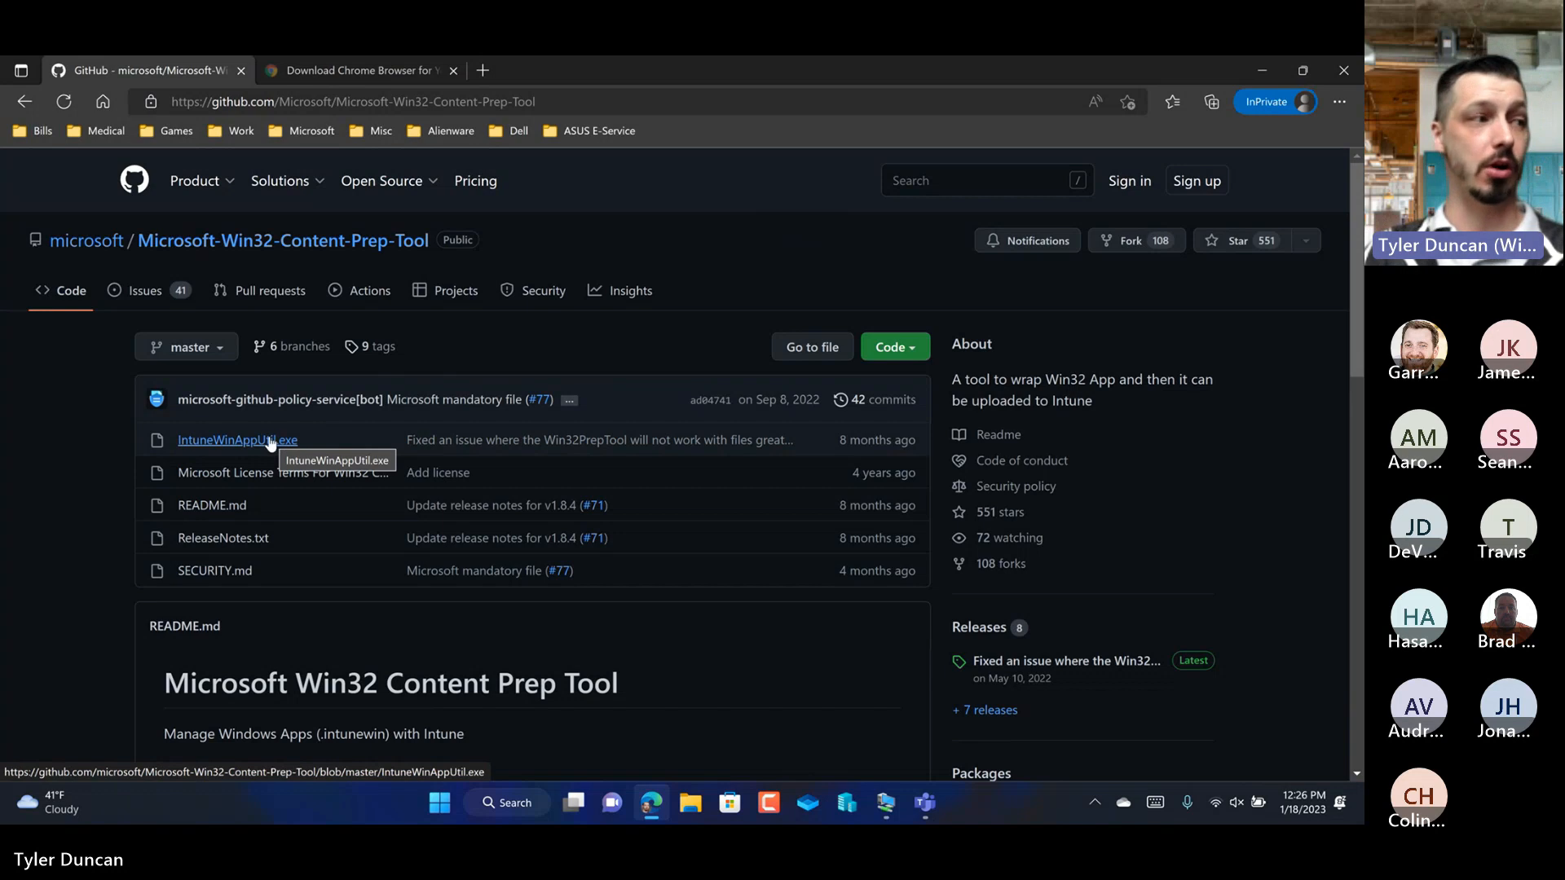
{"action": "left_click", "coordinate": [241, 442]}
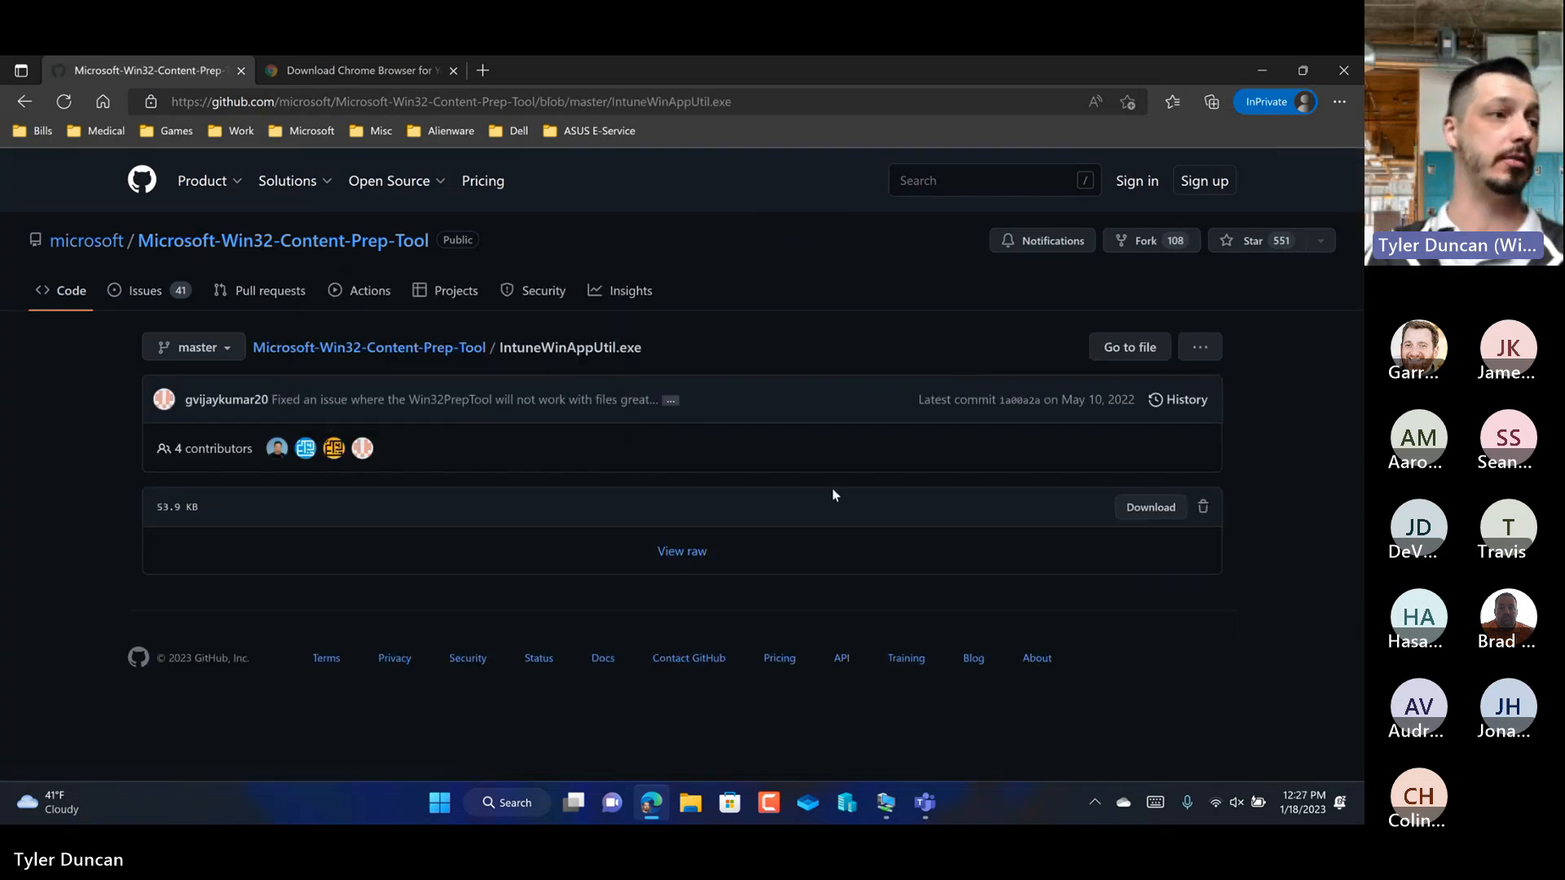
{"action": "left_click", "coordinate": [1123, 513]}
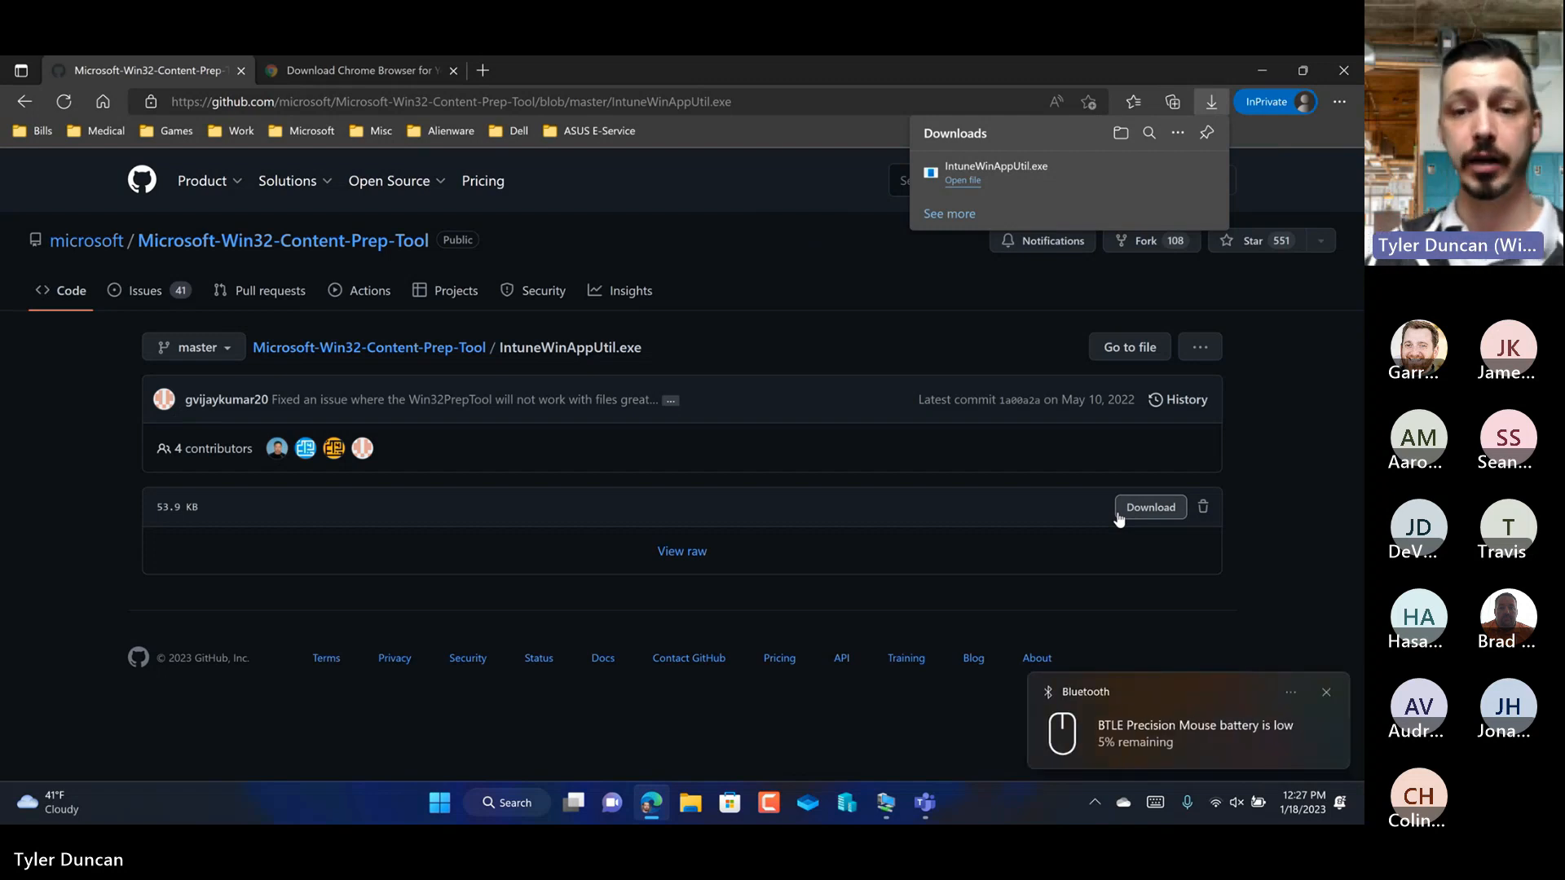
{"action": "left_click", "coordinate": [1291, 693]}
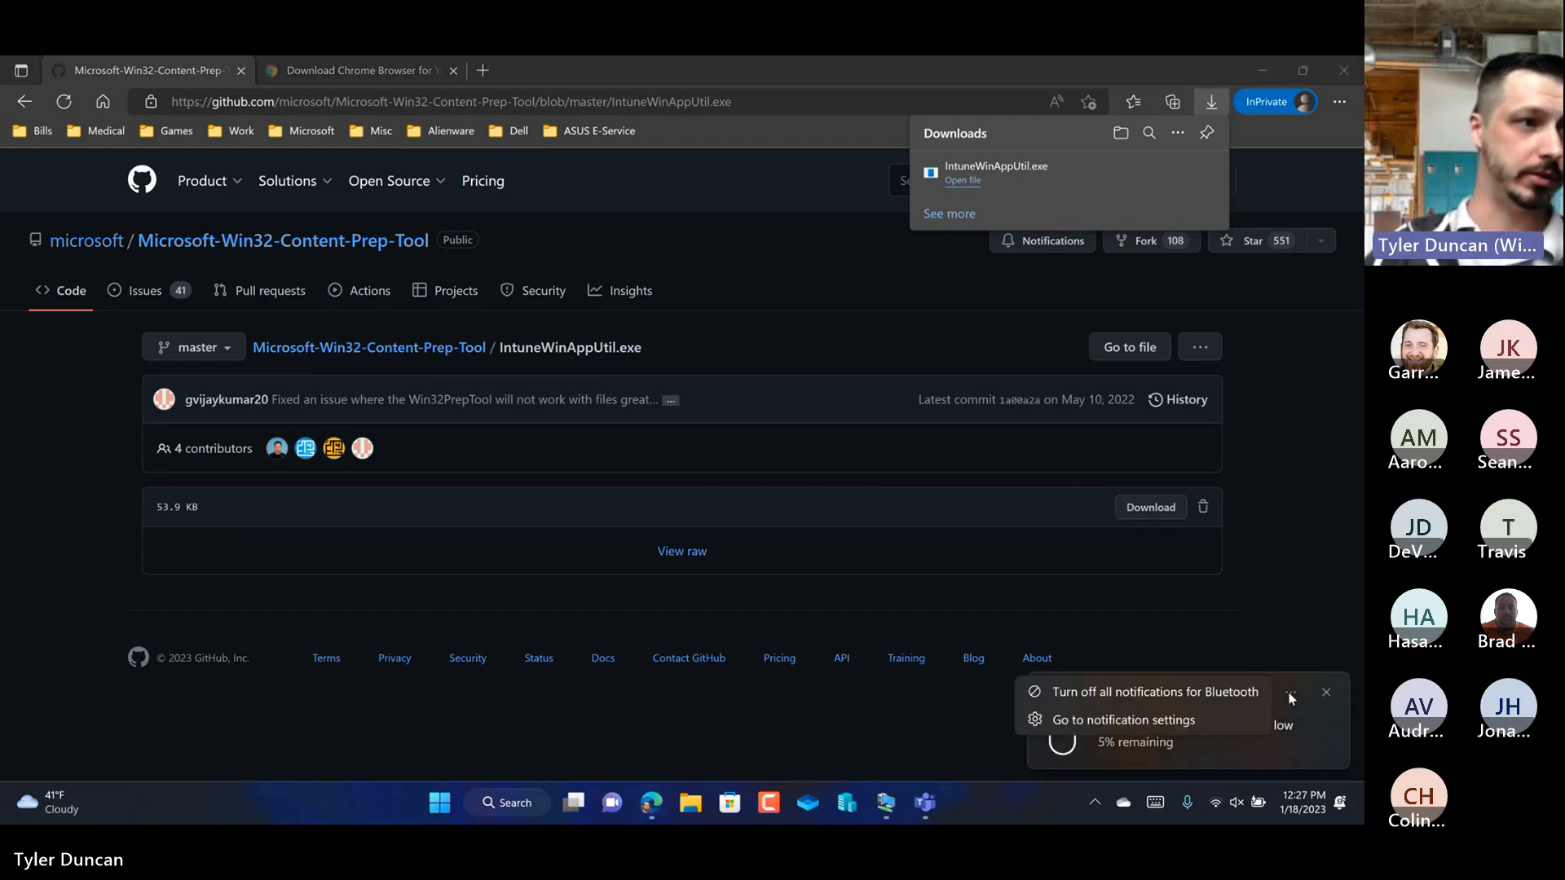
{"action": "left_click", "coordinate": [1153, 692]}
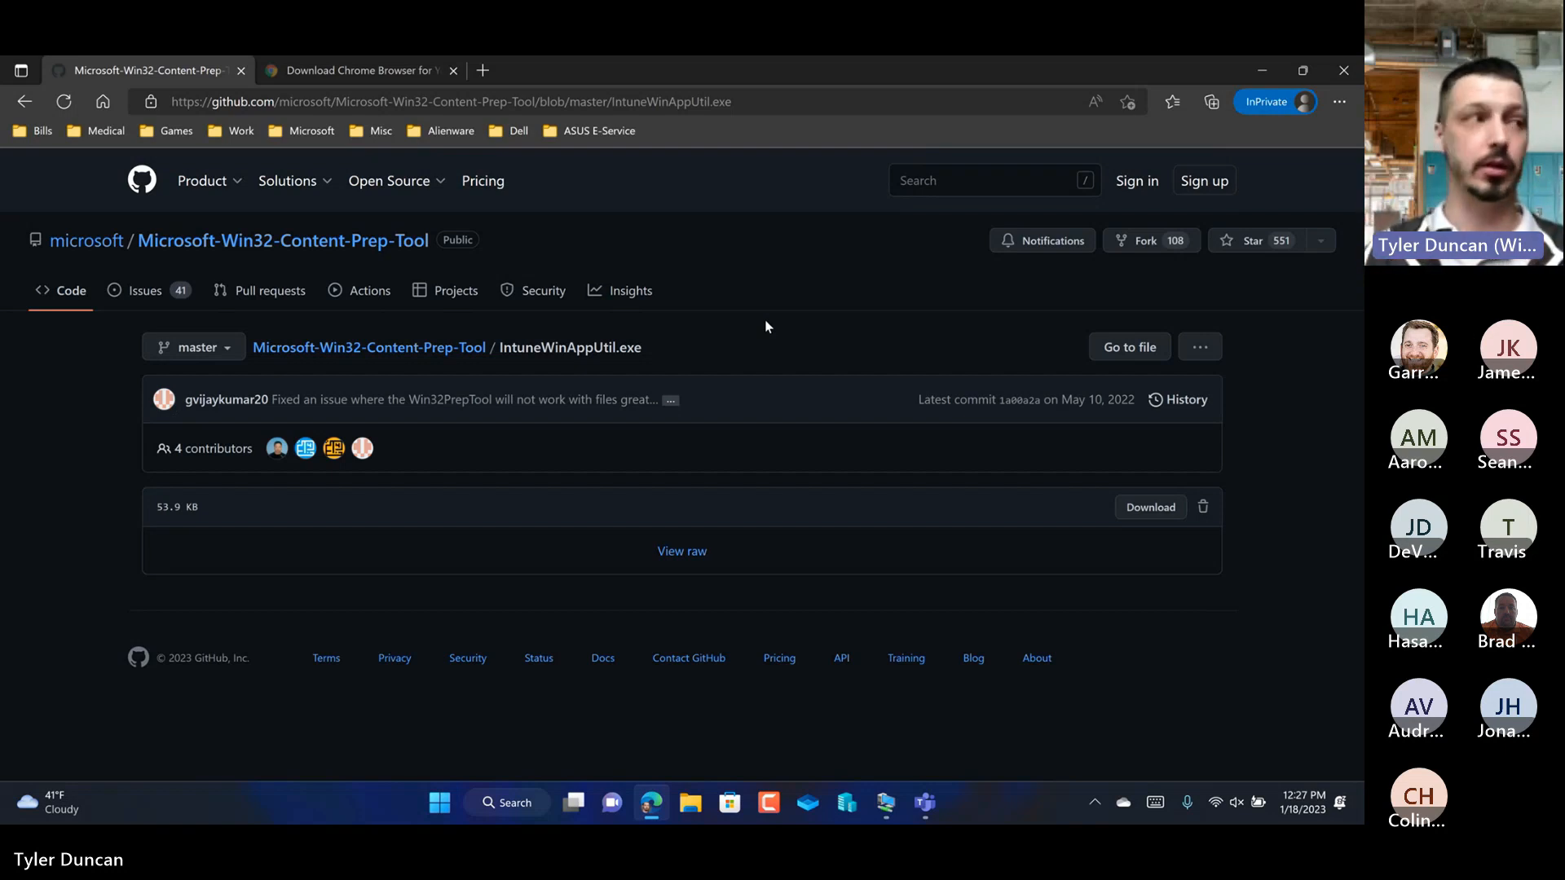
Step: Go to the open Chrome Enterprise download page and set the Windows file type to MSI
{"action": "left_click", "coordinate": [383, 75]}
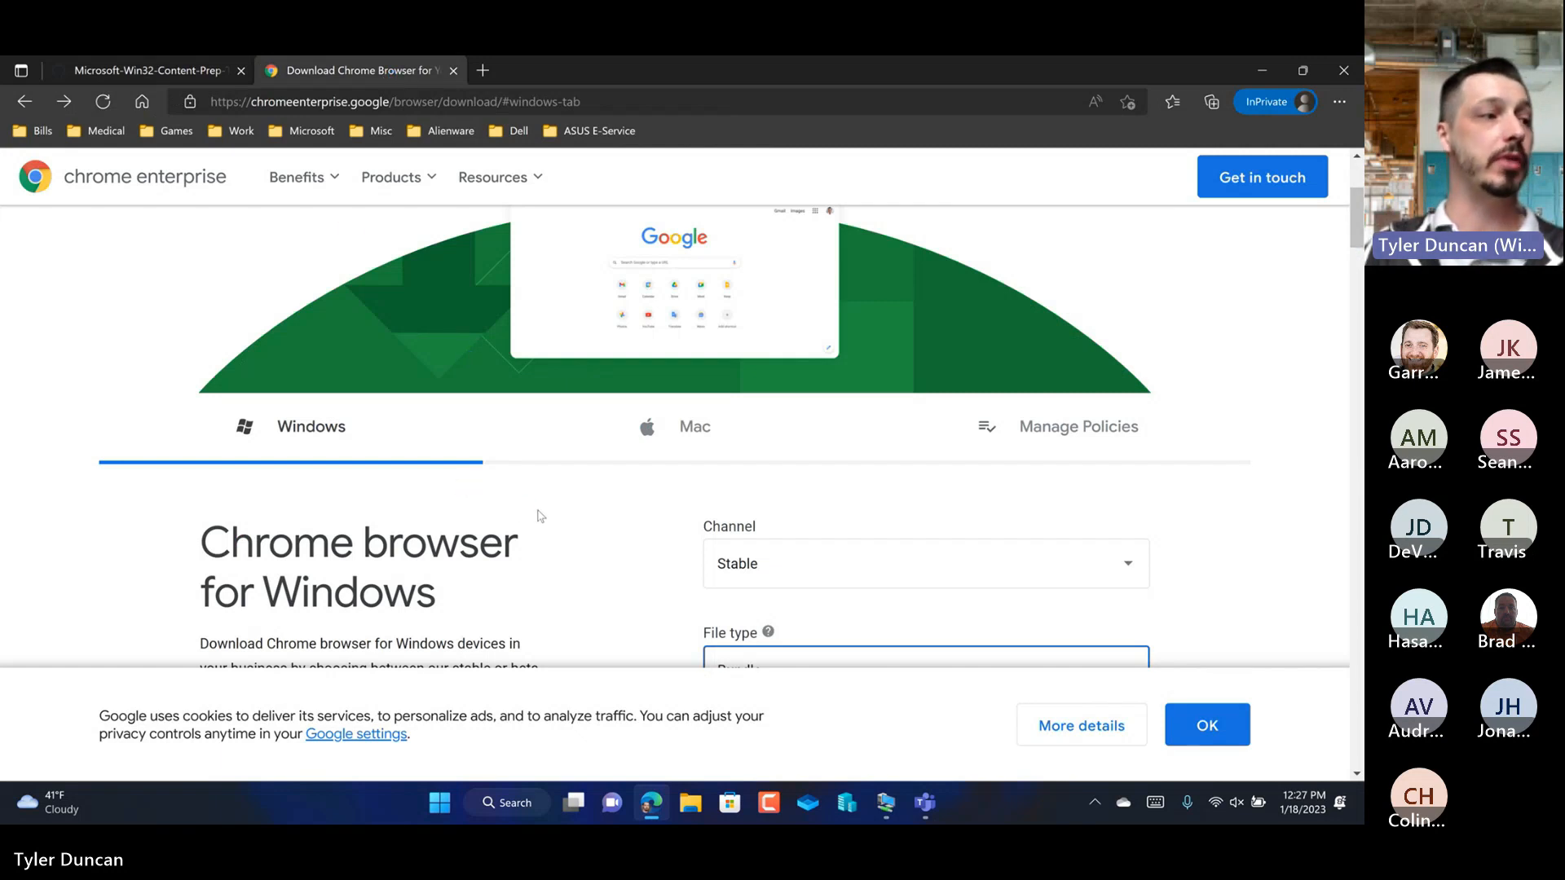
{"action": "scroll", "coordinate": [538, 516], "scroll_direction": "down", "scroll_amount": 2}
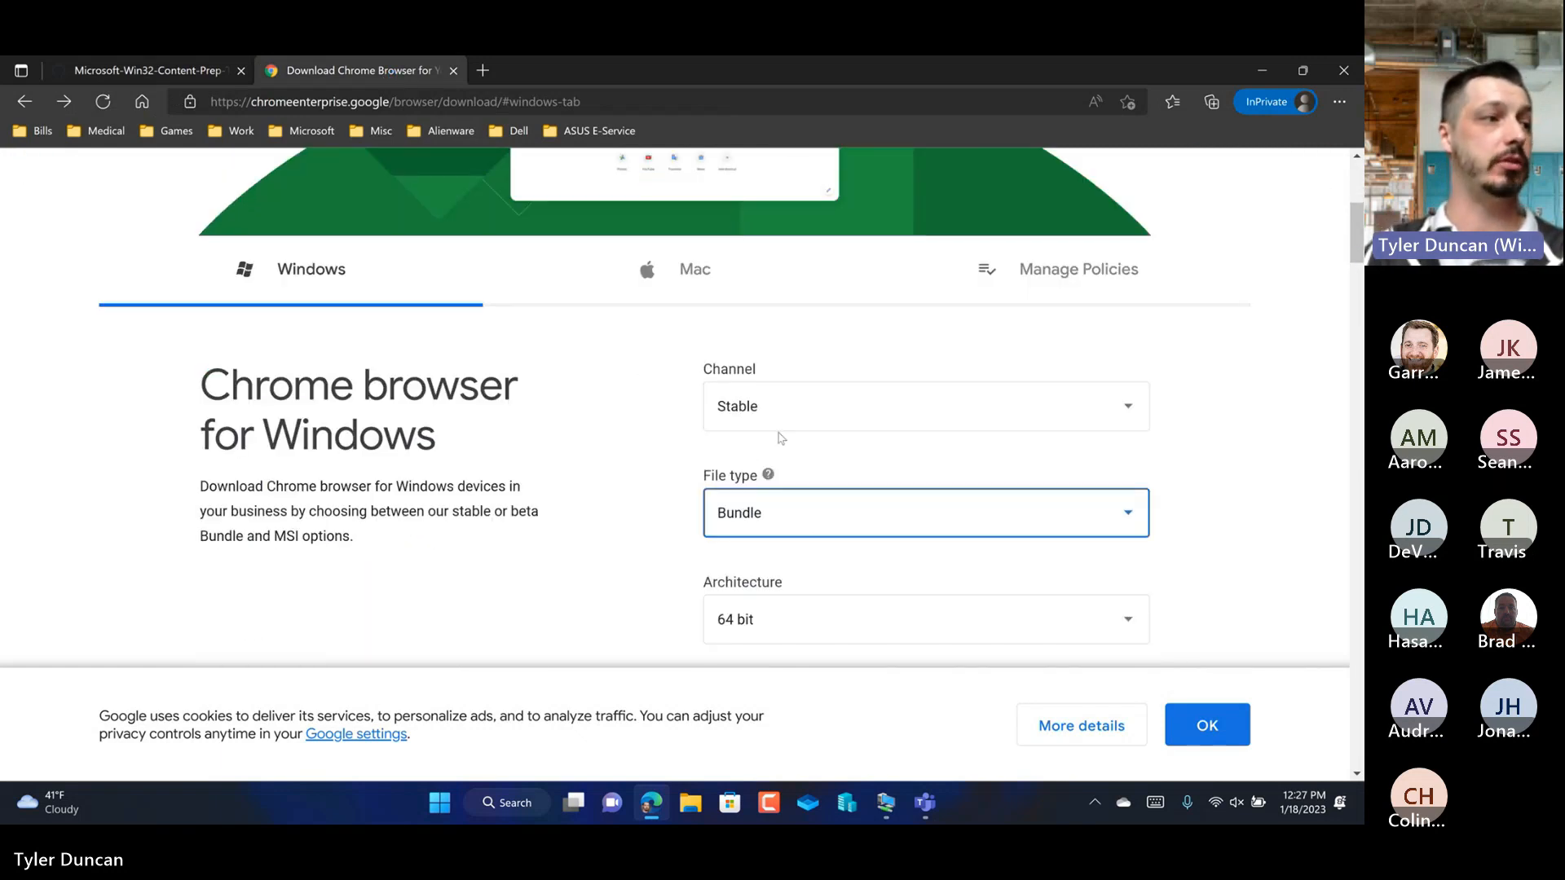
{"action": "left_click", "coordinate": [891, 528]}
{"action": "left_click", "coordinate": [794, 603]}
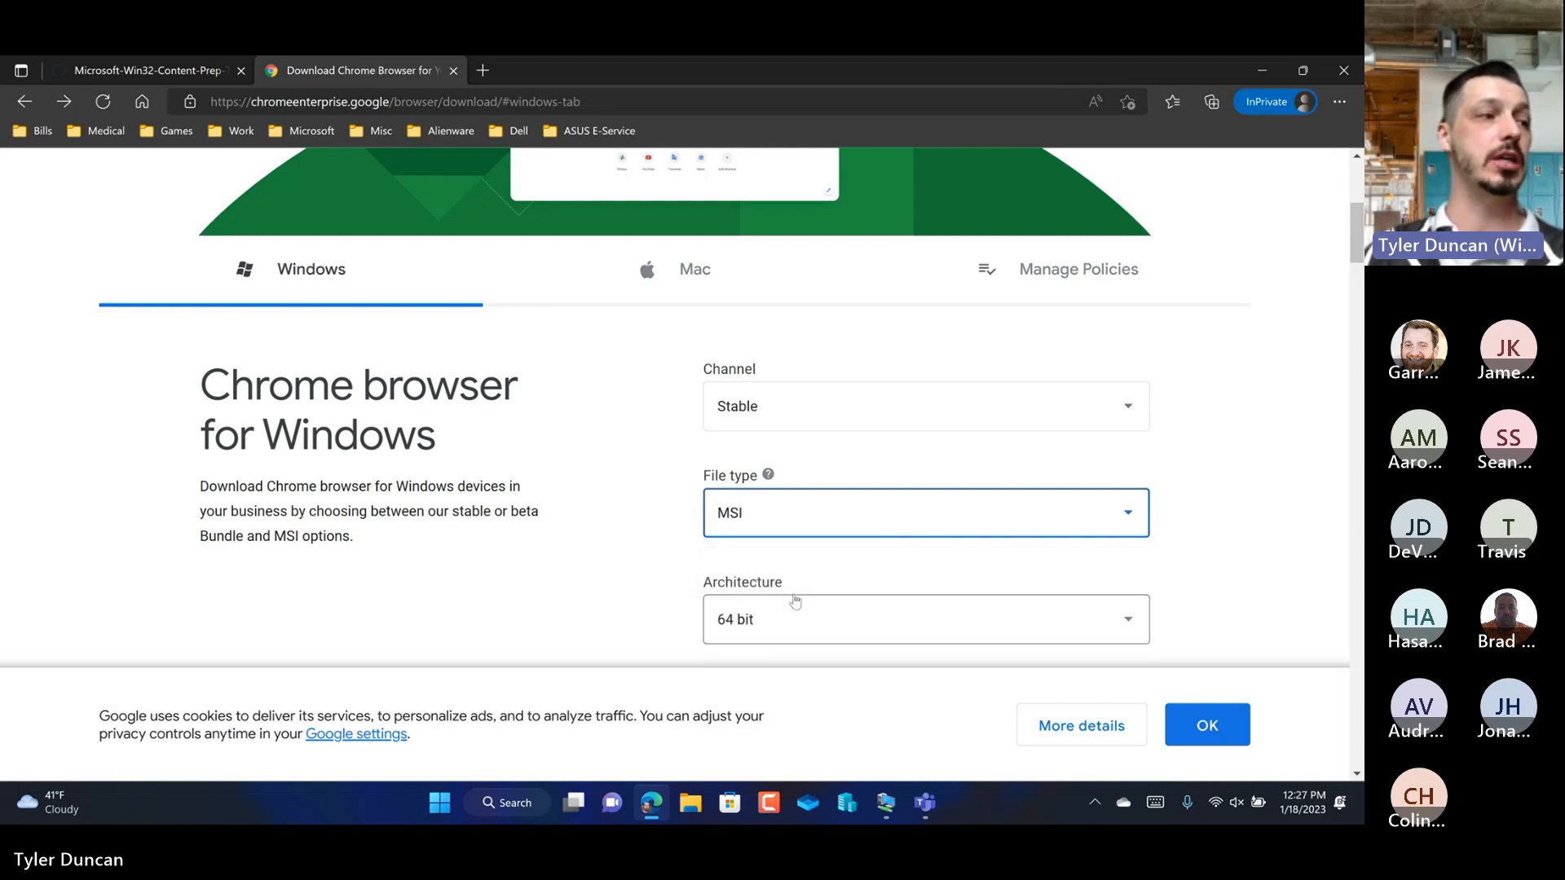
{"action": "scroll", "coordinate": [717, 507], "scroll_direction": "down", "scroll_amount": 3}
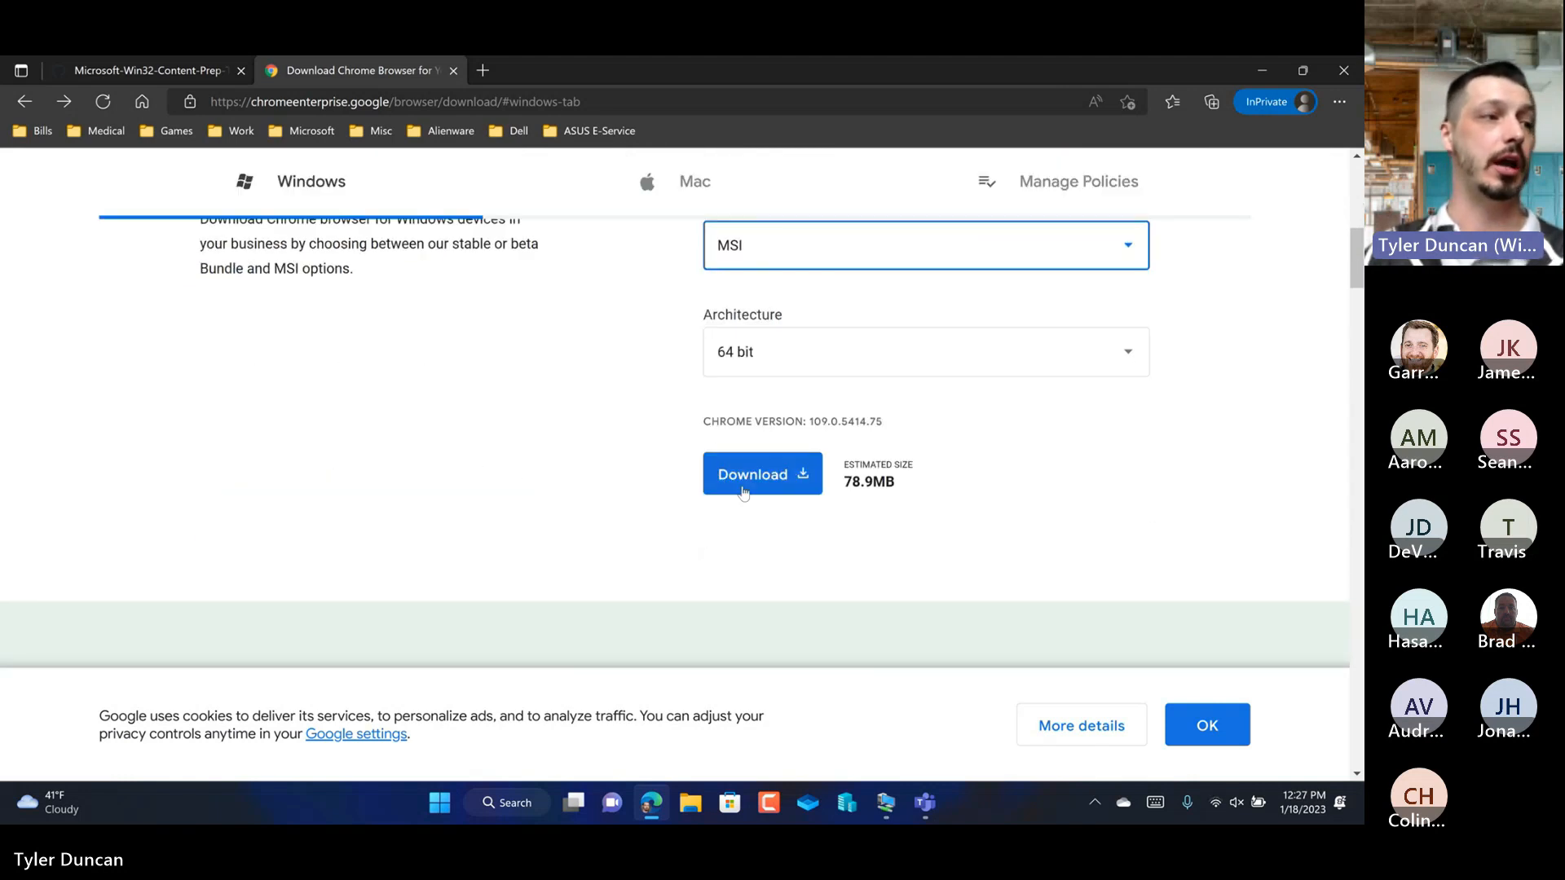
Step: Switch the Chrome download's file type to Bundle and look at its download option
{"action": "scroll", "coordinate": [820, 324], "scroll_direction": "up", "scroll_amount": 1}
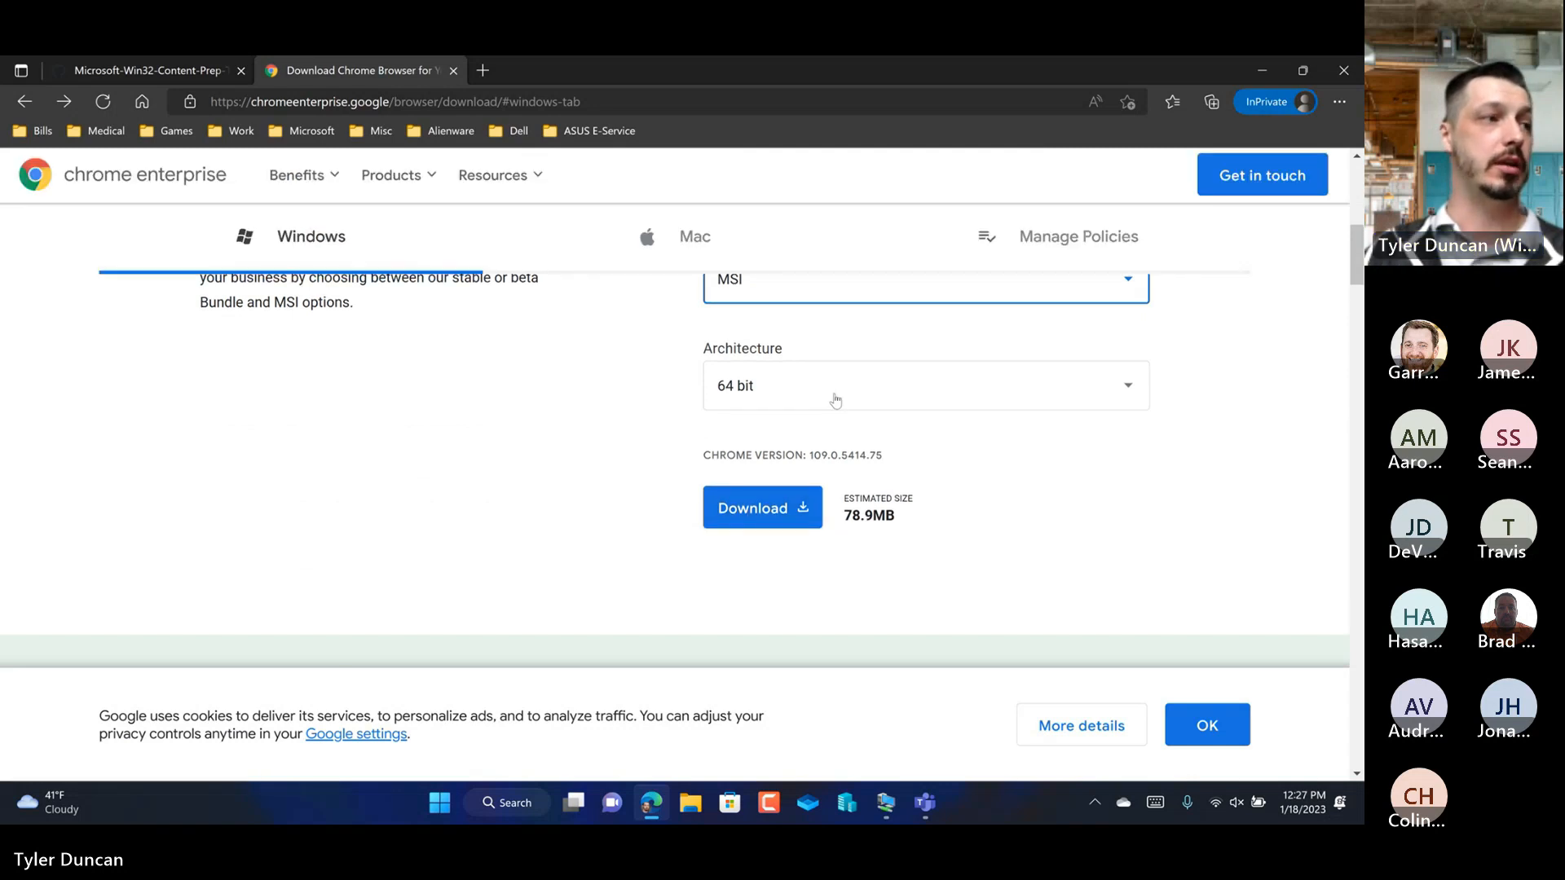
{"action": "scroll", "coordinate": [820, 324], "scroll_direction": "up", "scroll_amount": 2}
{"action": "left_click", "coordinate": [807, 454]}
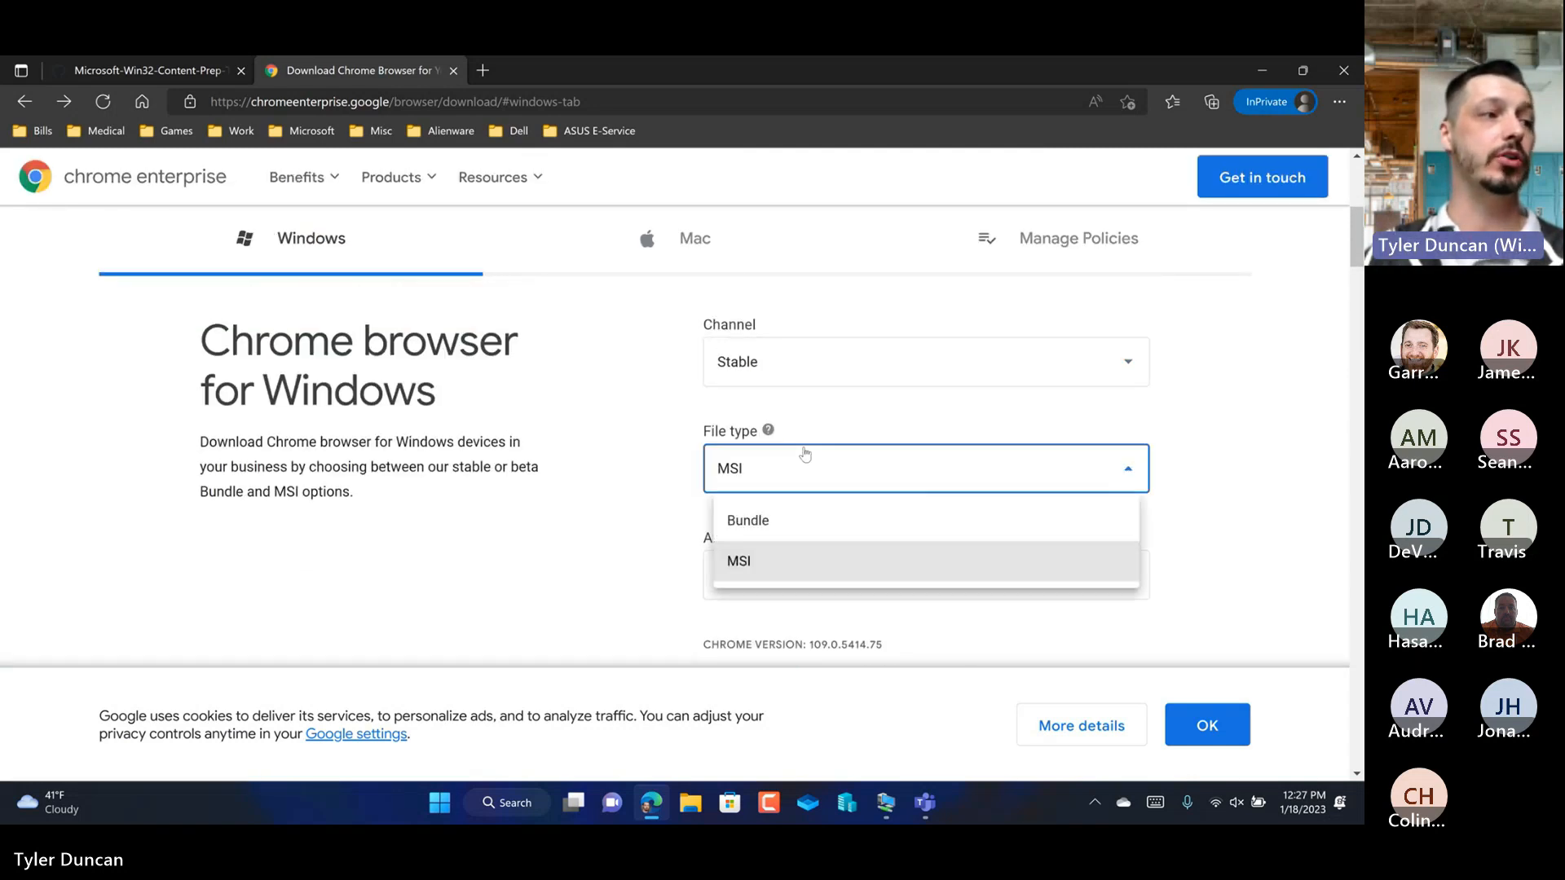
{"action": "left_click", "coordinate": [772, 517]}
{"action": "scroll", "coordinate": [814, 481], "scroll_direction": "down", "scroll_amount": 2}
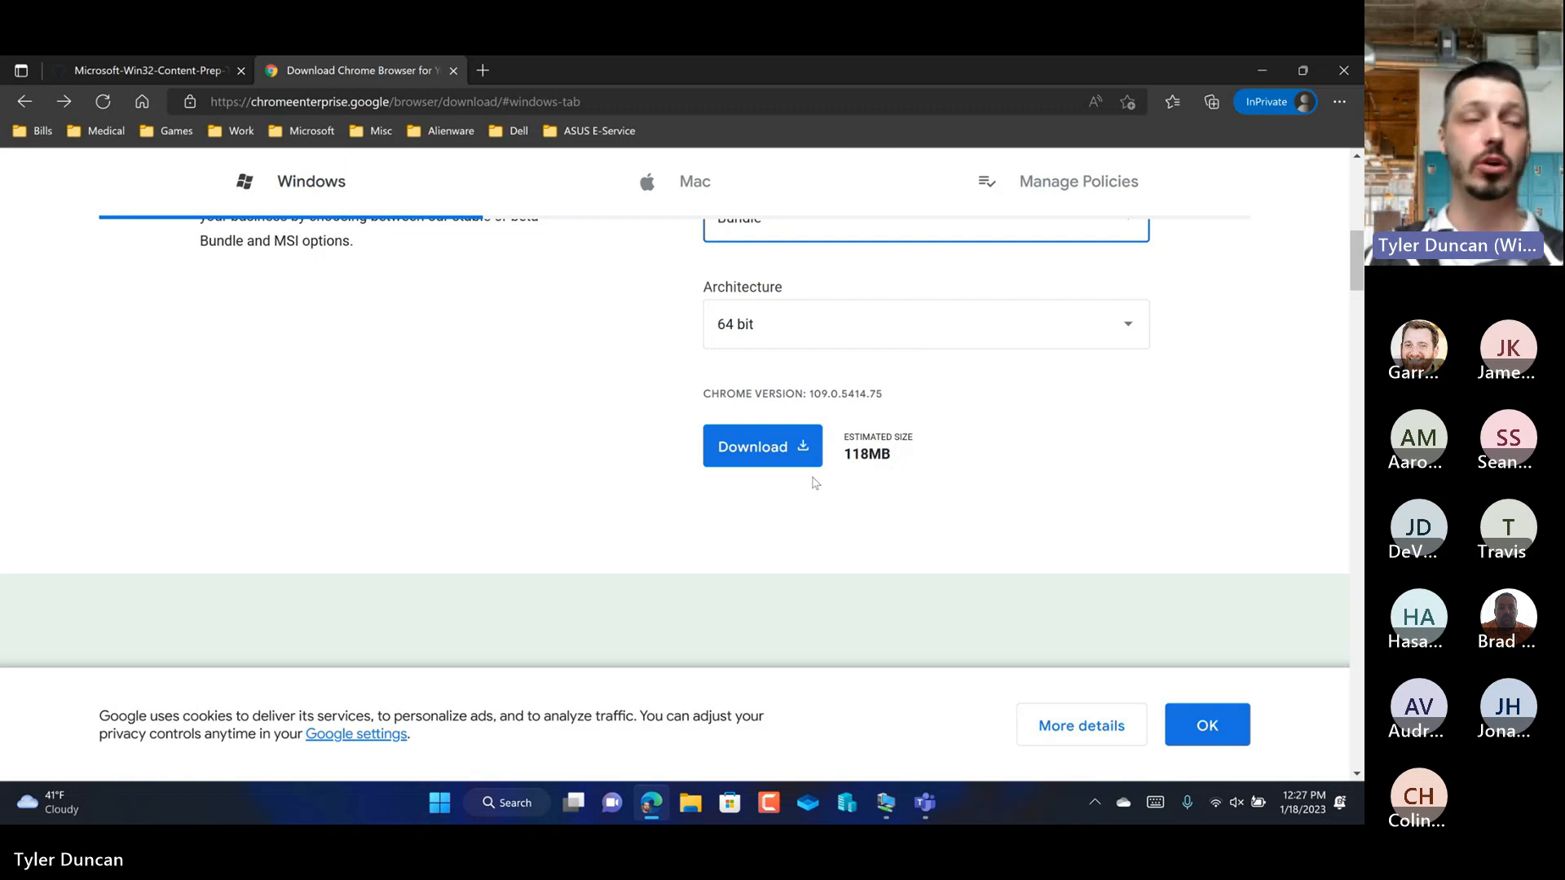
Step: Set the file type to MSI and download the stable 64-bit Chrome installer, accepting the terms of service
{"action": "scroll", "coordinate": [843, 497], "scroll_direction": "up", "scroll_amount": 3}
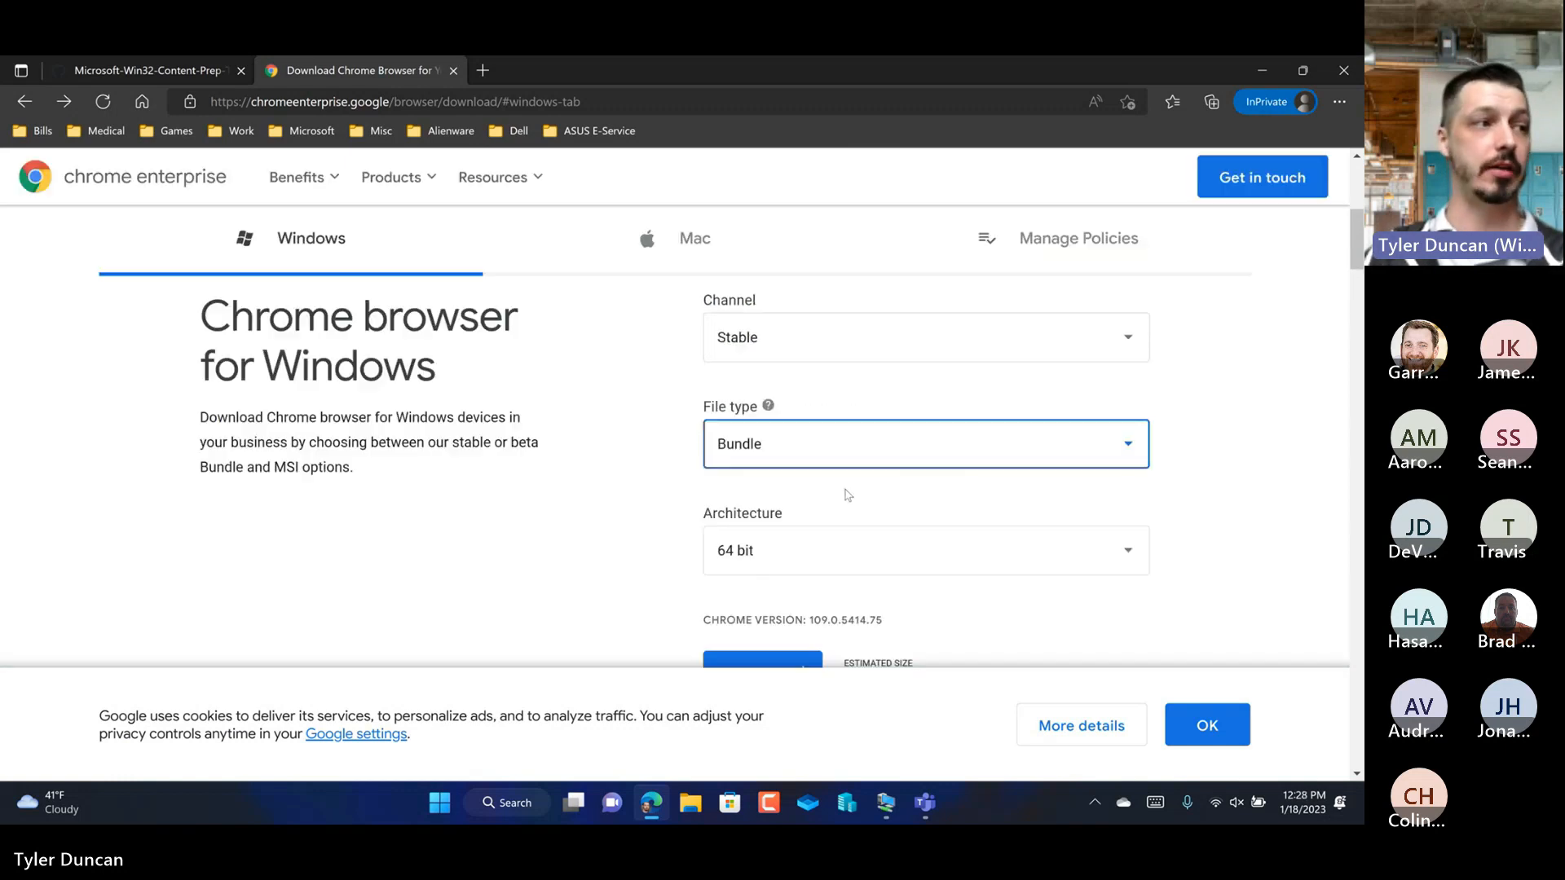
{"action": "left_click", "coordinate": [807, 459]}
{"action": "left_click", "coordinate": [777, 546]}
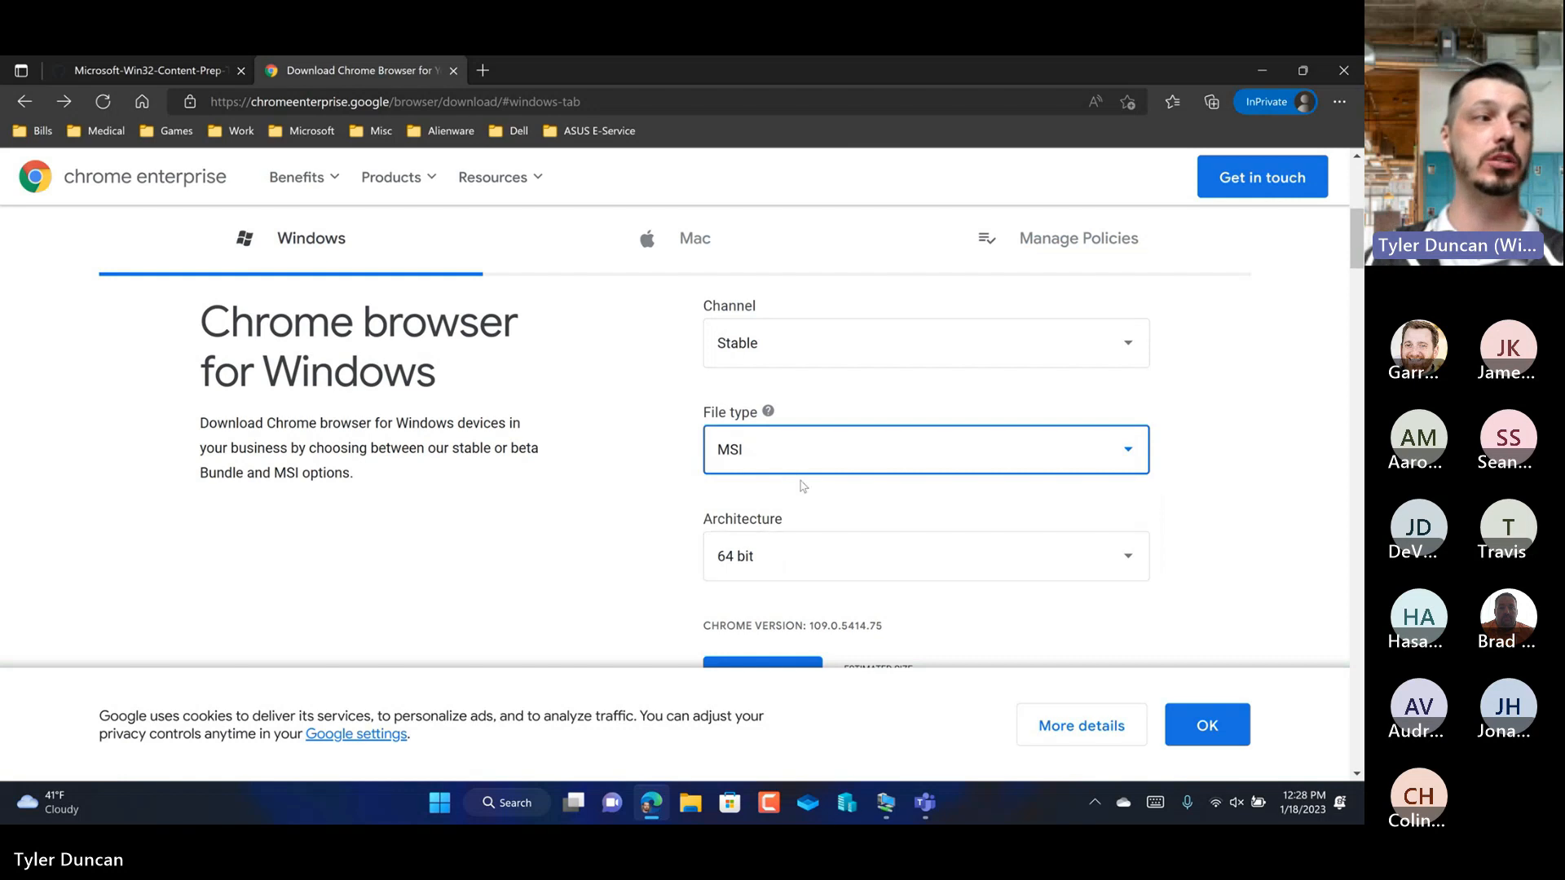
{"action": "scroll", "coordinate": [803, 487], "scroll_direction": "down", "scroll_amount": 1}
{"action": "left_click", "coordinate": [765, 578]}
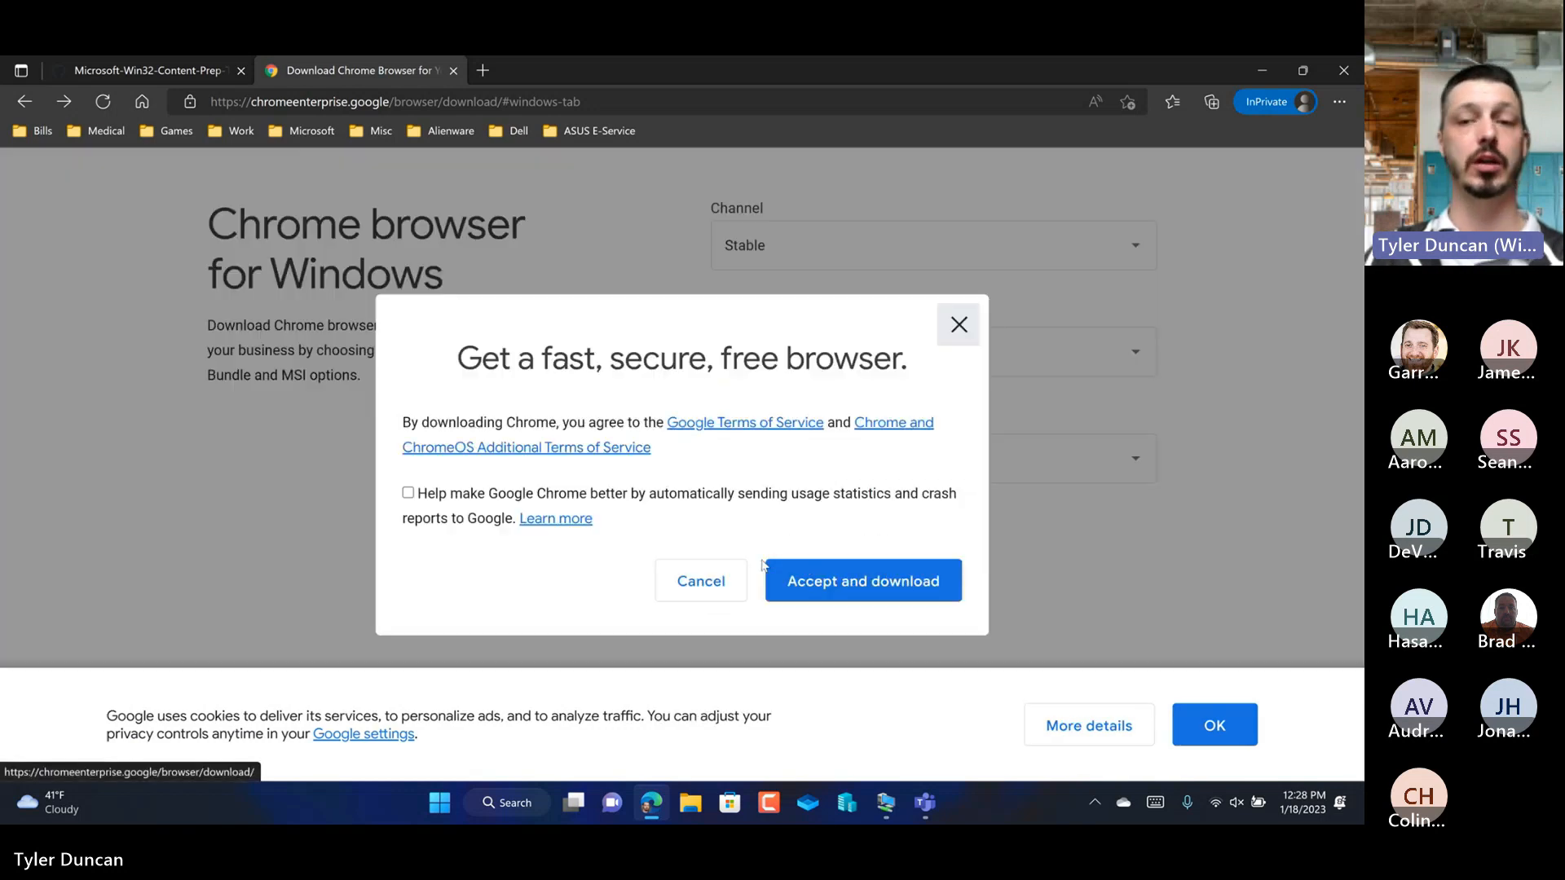
{"action": "left_click", "coordinate": [859, 584]}
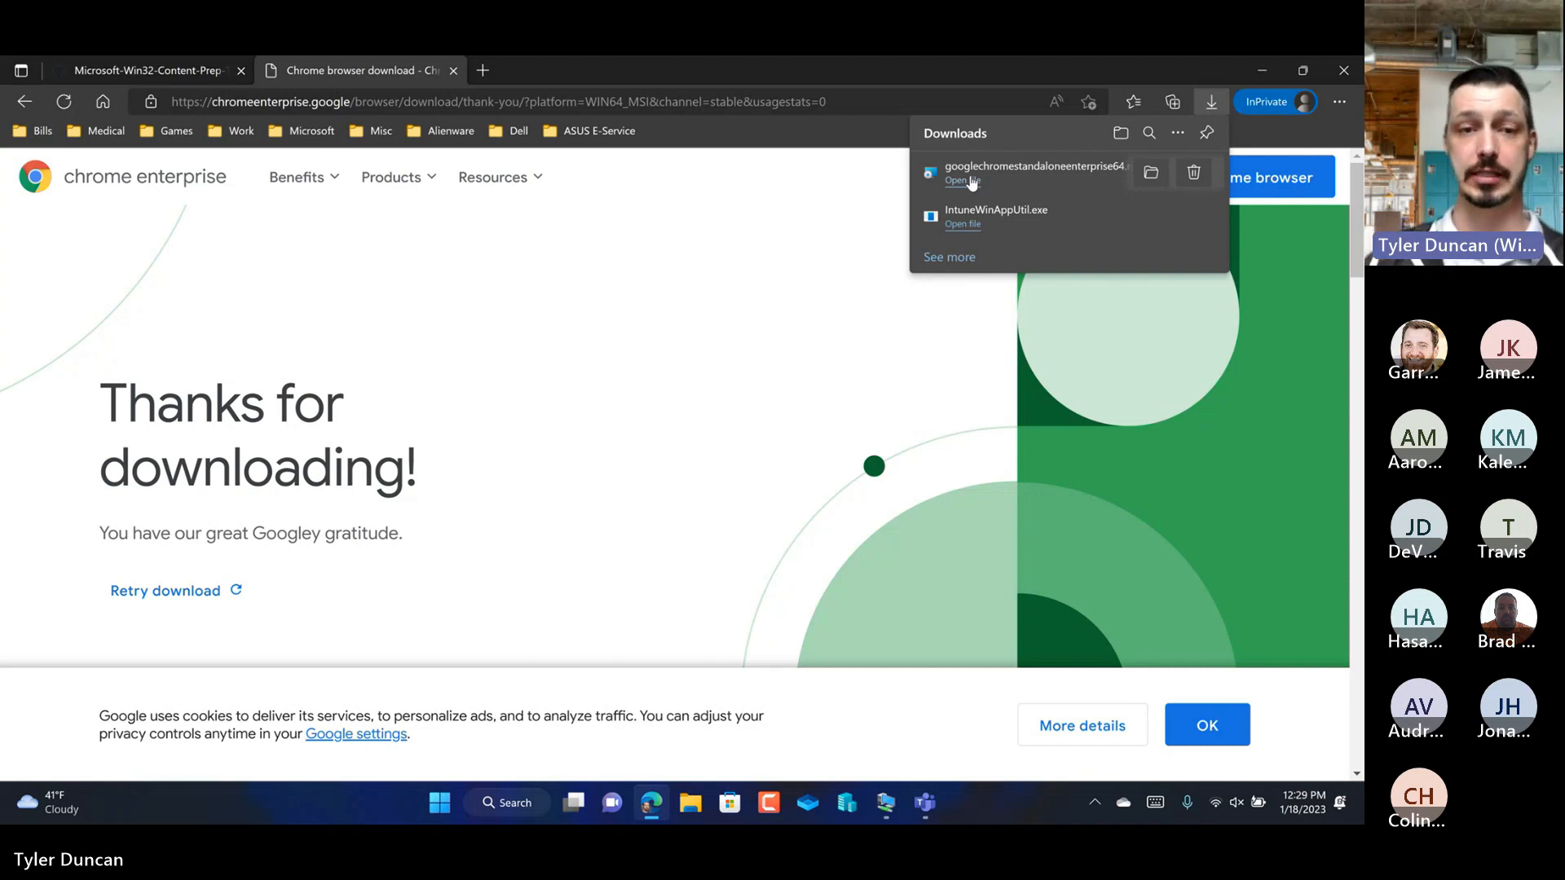
{"action": "left_click", "coordinate": [743, 290]}
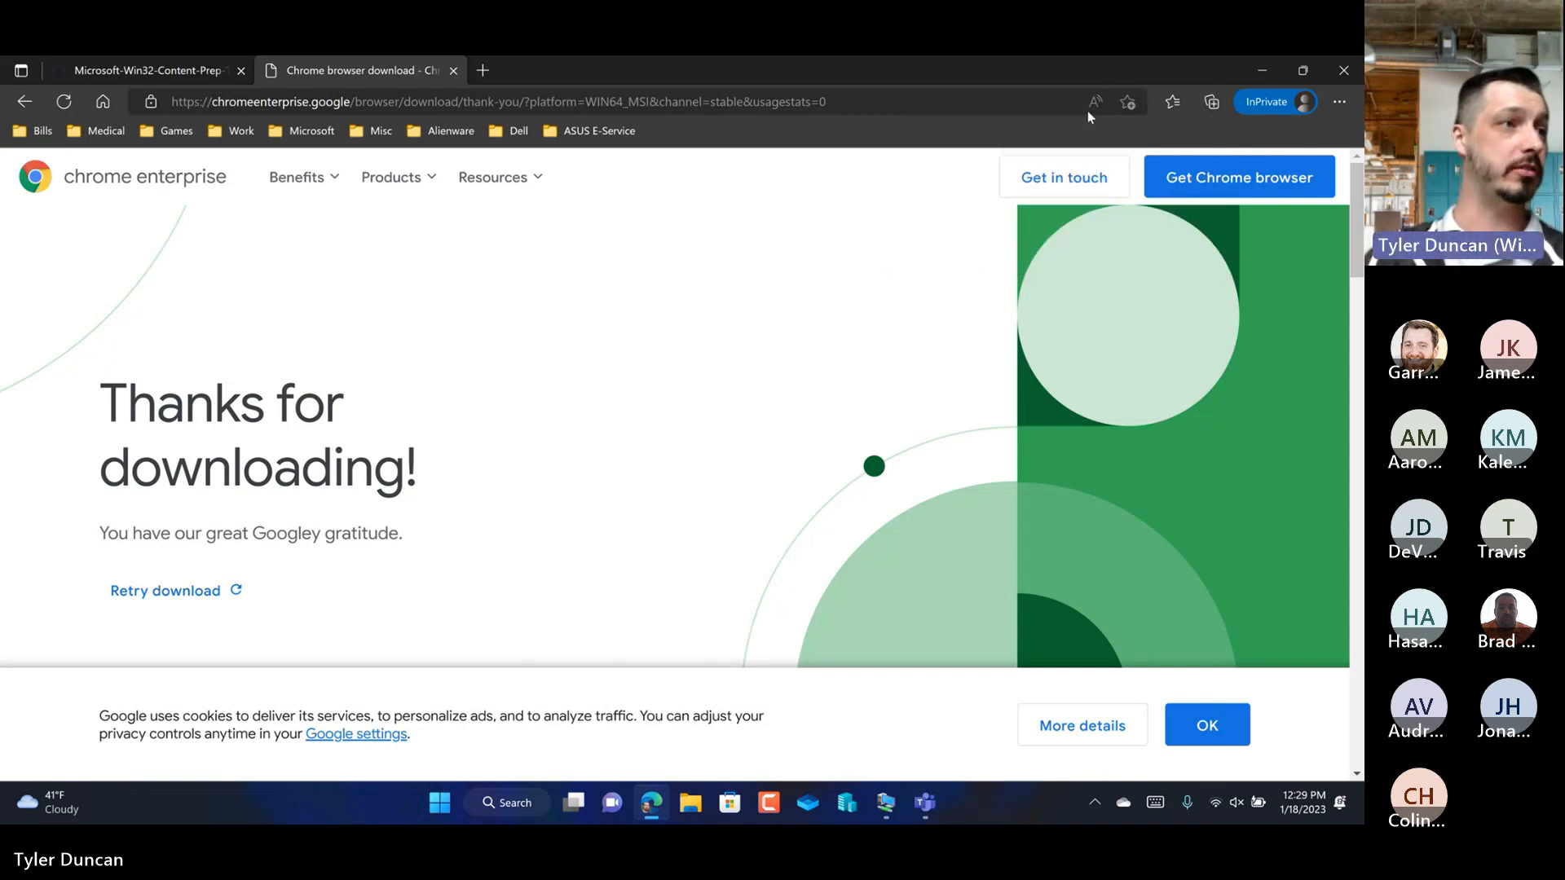
Step: Minimize the browser and, in File Explorer, create a folder named Intune in the root of Local Disk (C:)
{"action": "left_click", "coordinate": [1255, 75]}
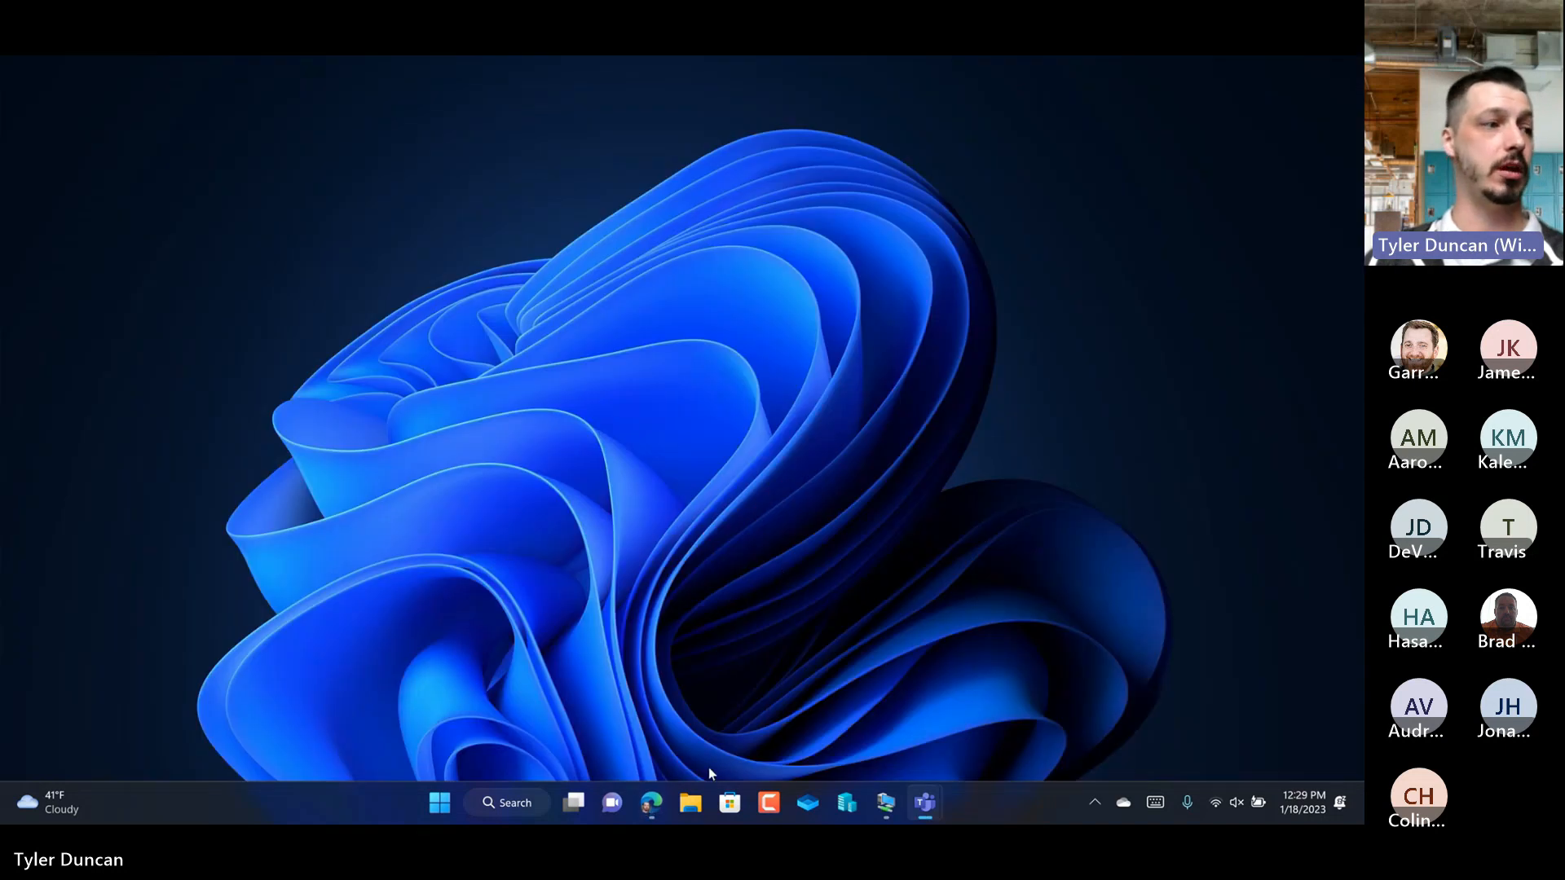
{"action": "left_click", "coordinate": [696, 803]}
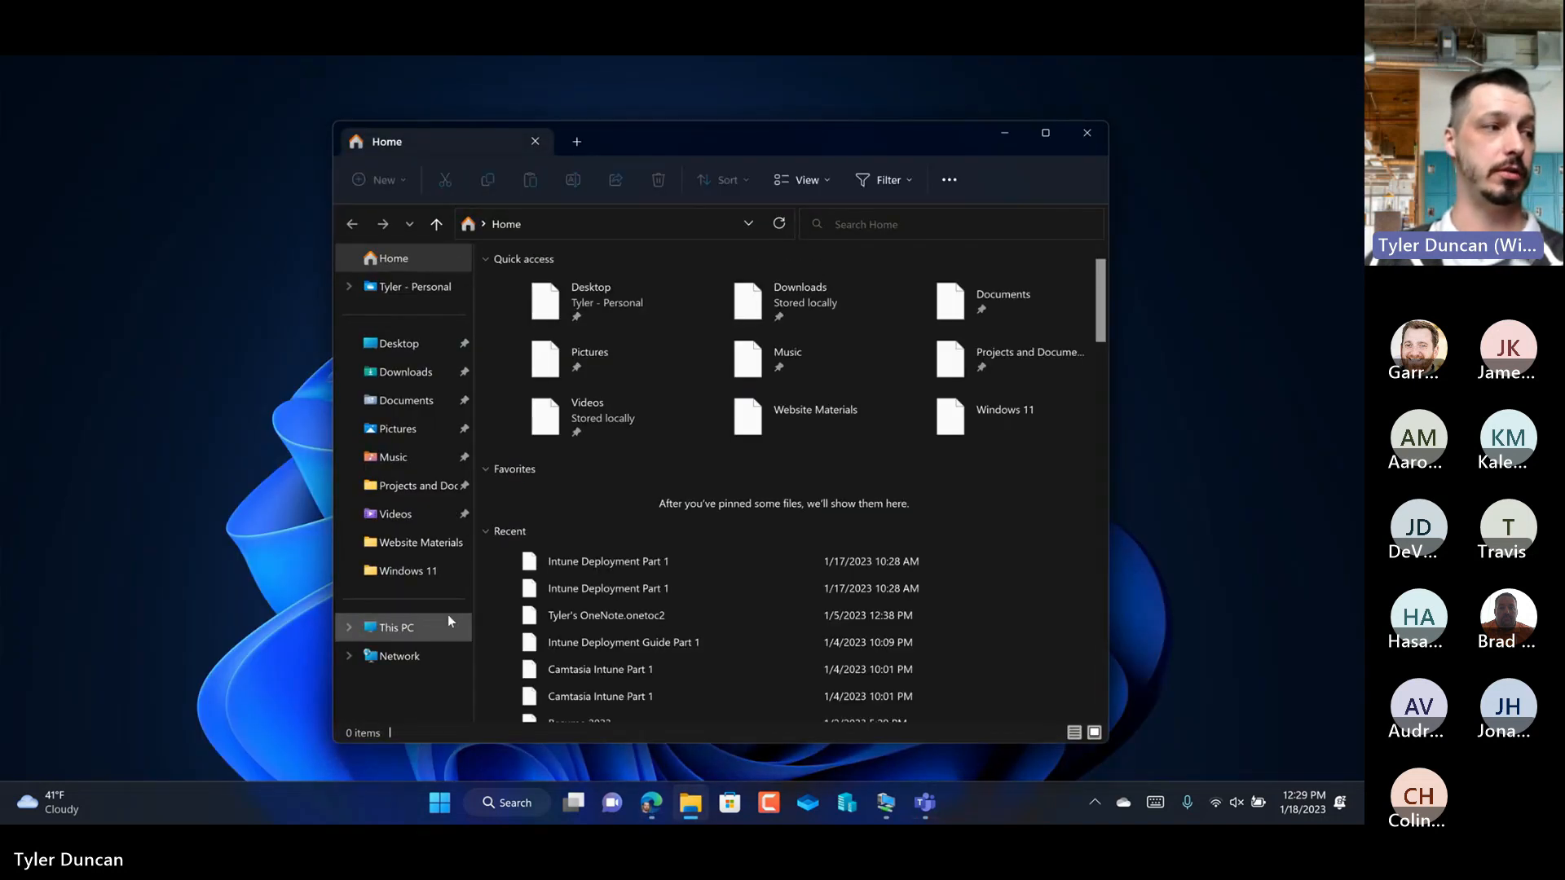
{"action": "left_click", "coordinate": [422, 631]}
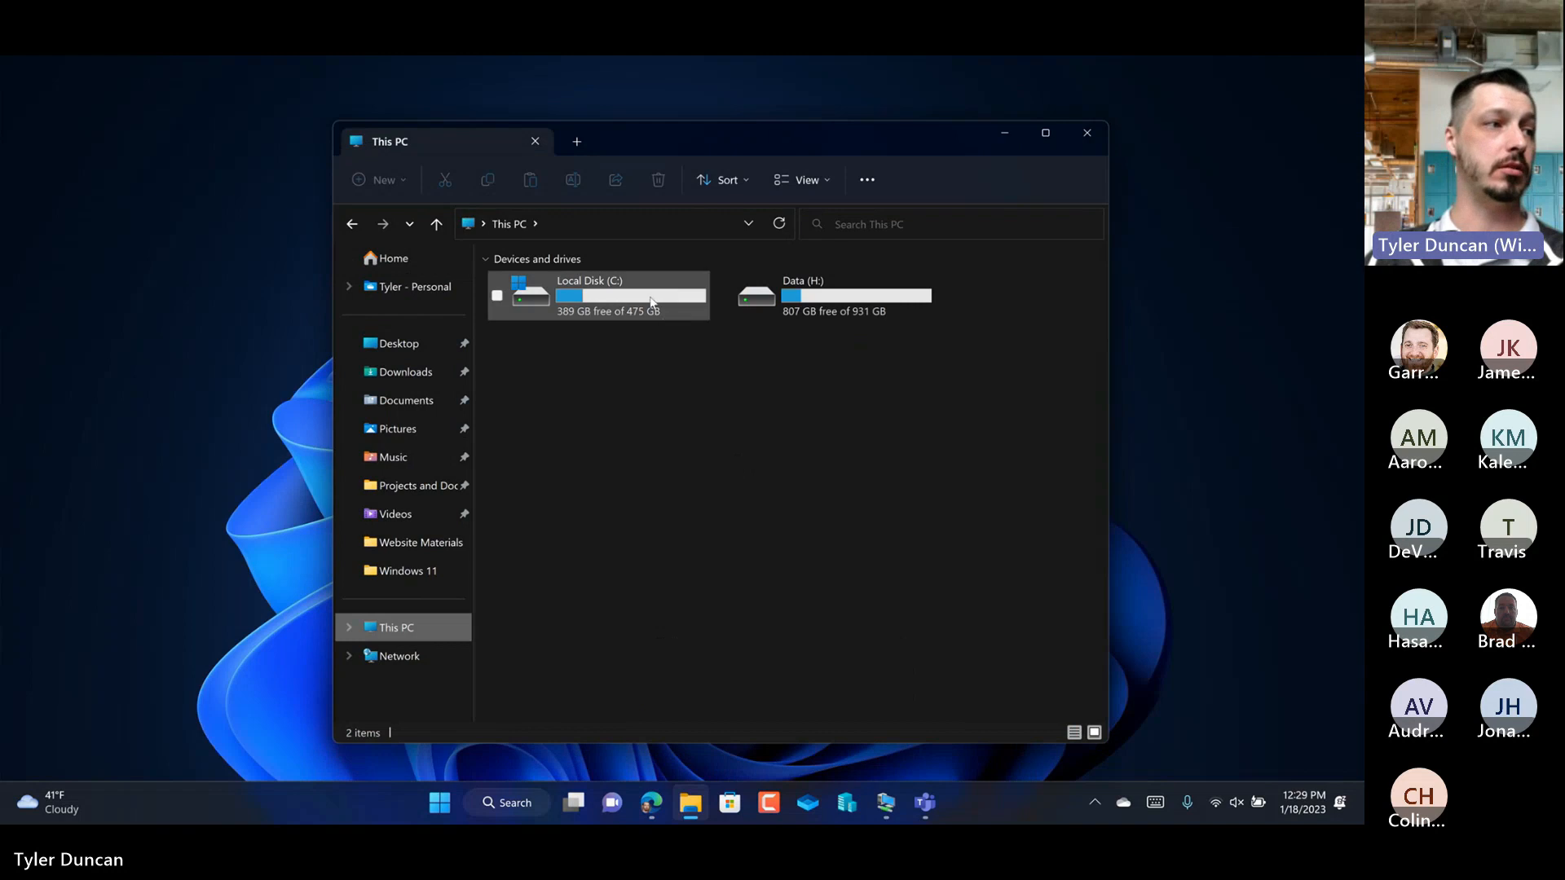
{"action": "double_click", "coordinate": [651, 302]}
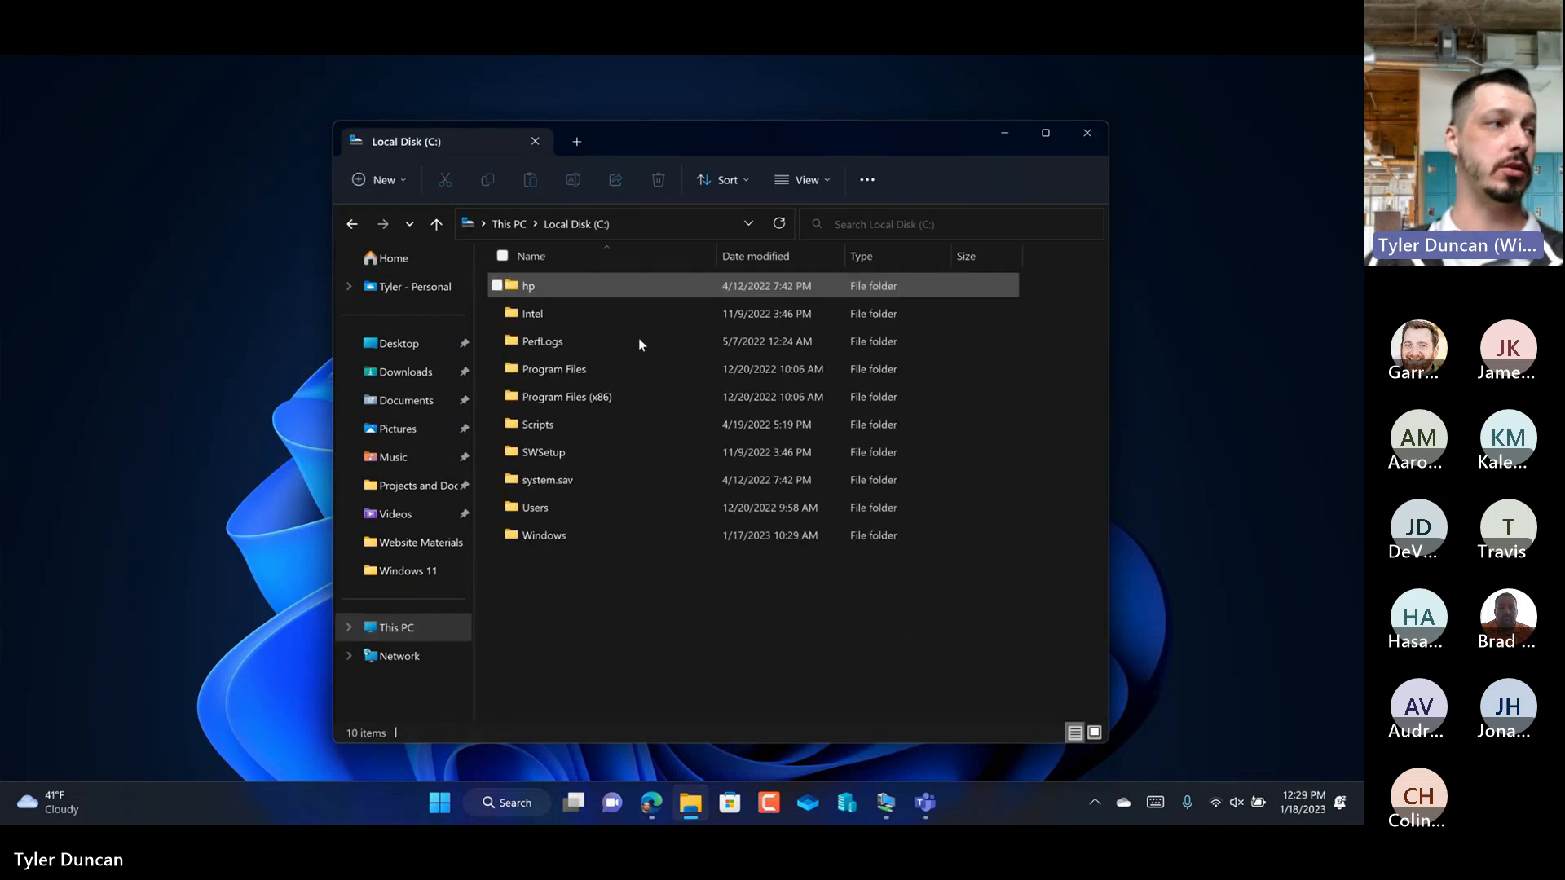
{"action": "right_click", "coordinate": [584, 587]}
{"action": "mouse_move", "coordinate": [772, 549]}
{"action": "left_click", "coordinate": [853, 544]}
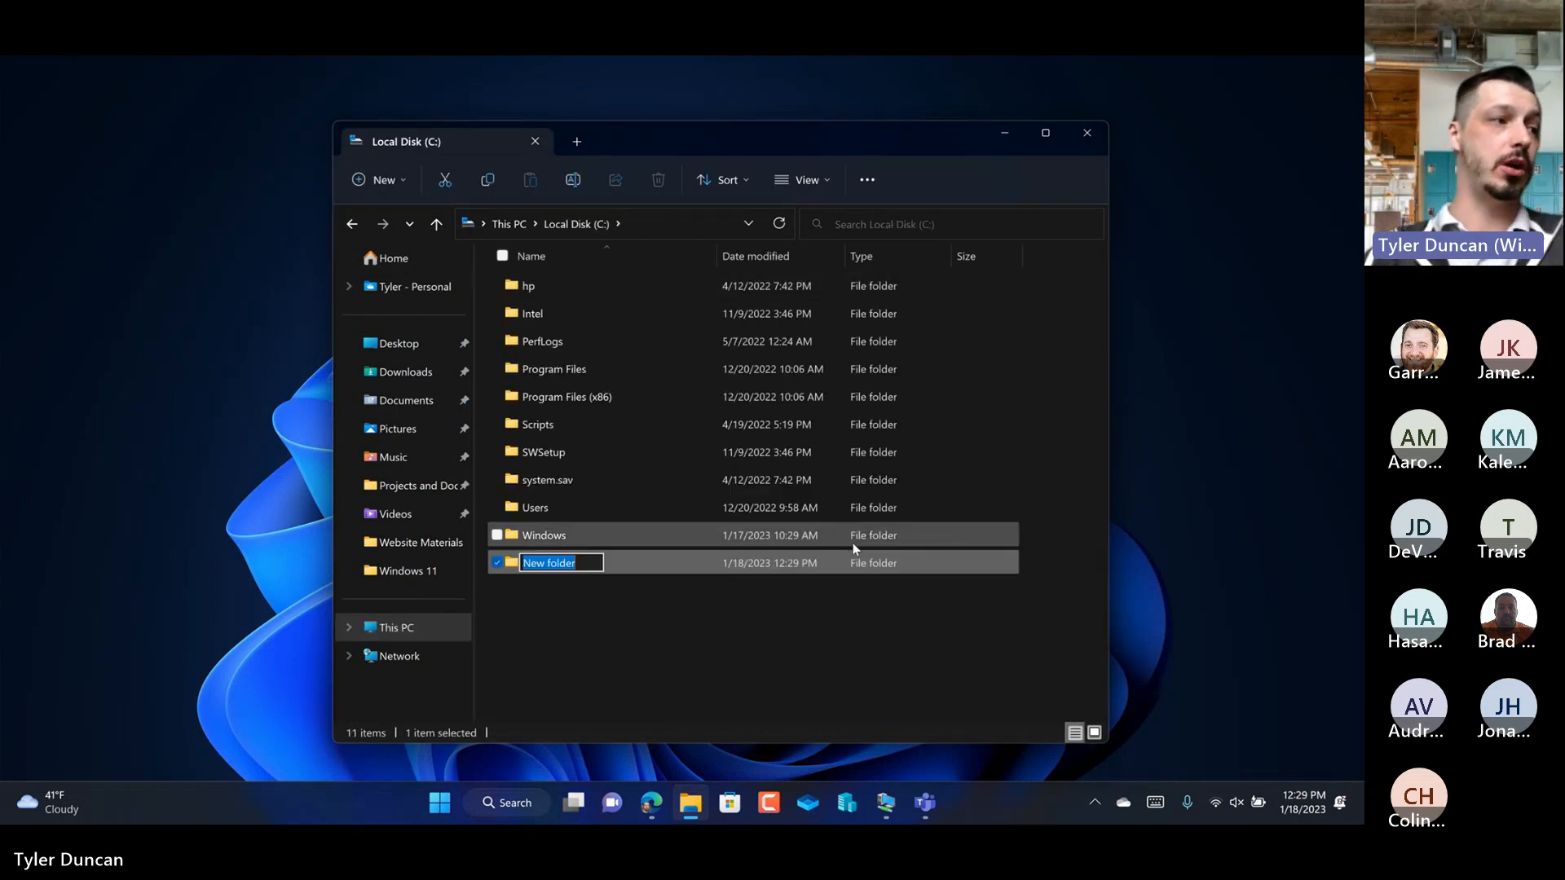
{"action": "type", "text": "Intune"}
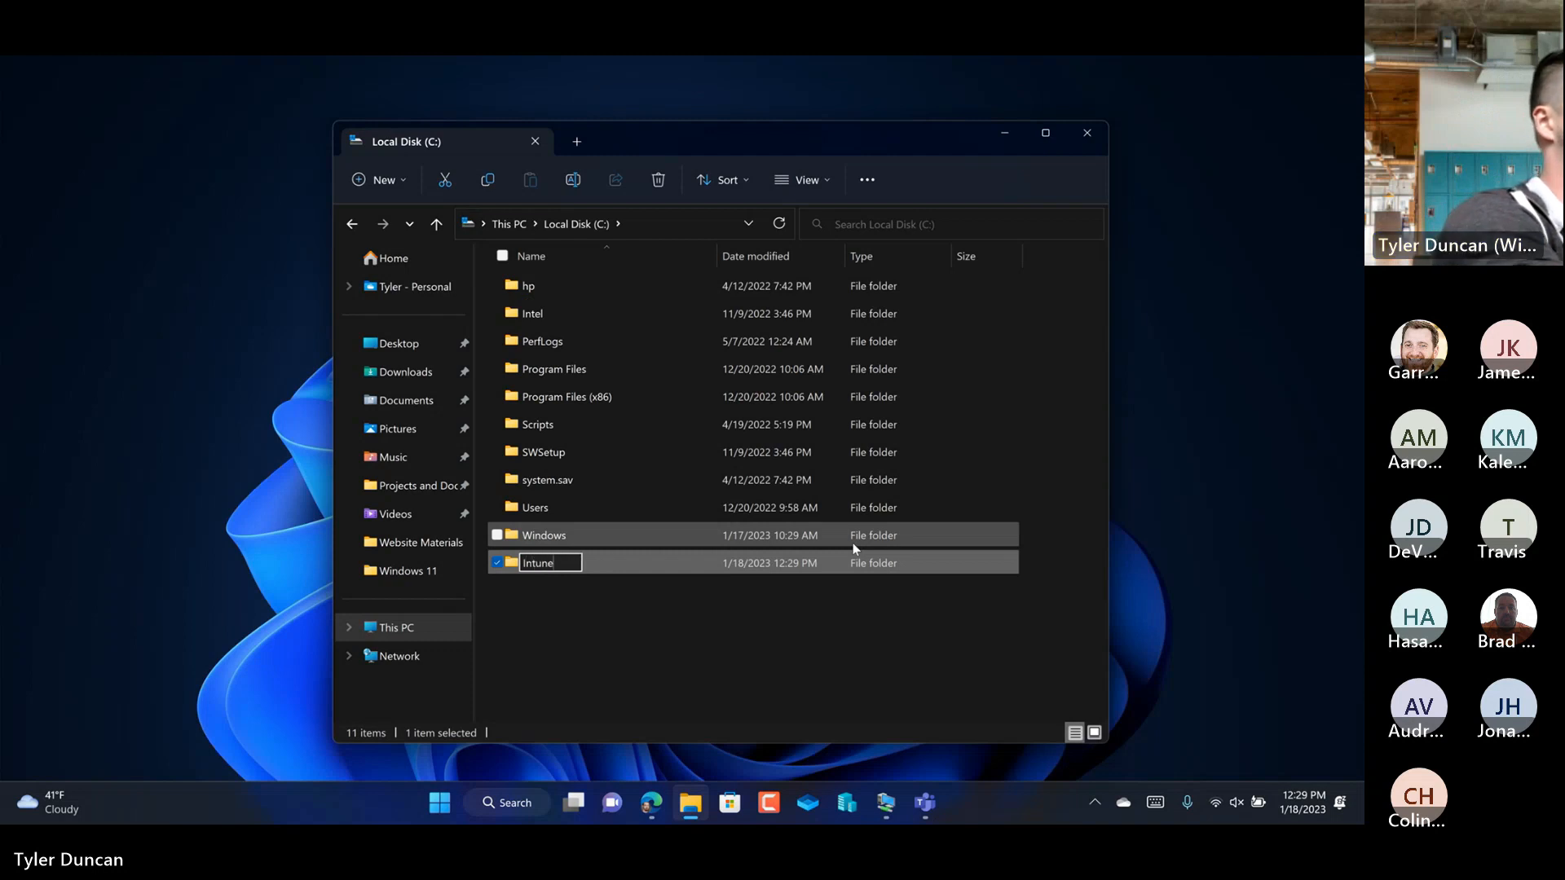
{"action": "key", "text": "Return"}
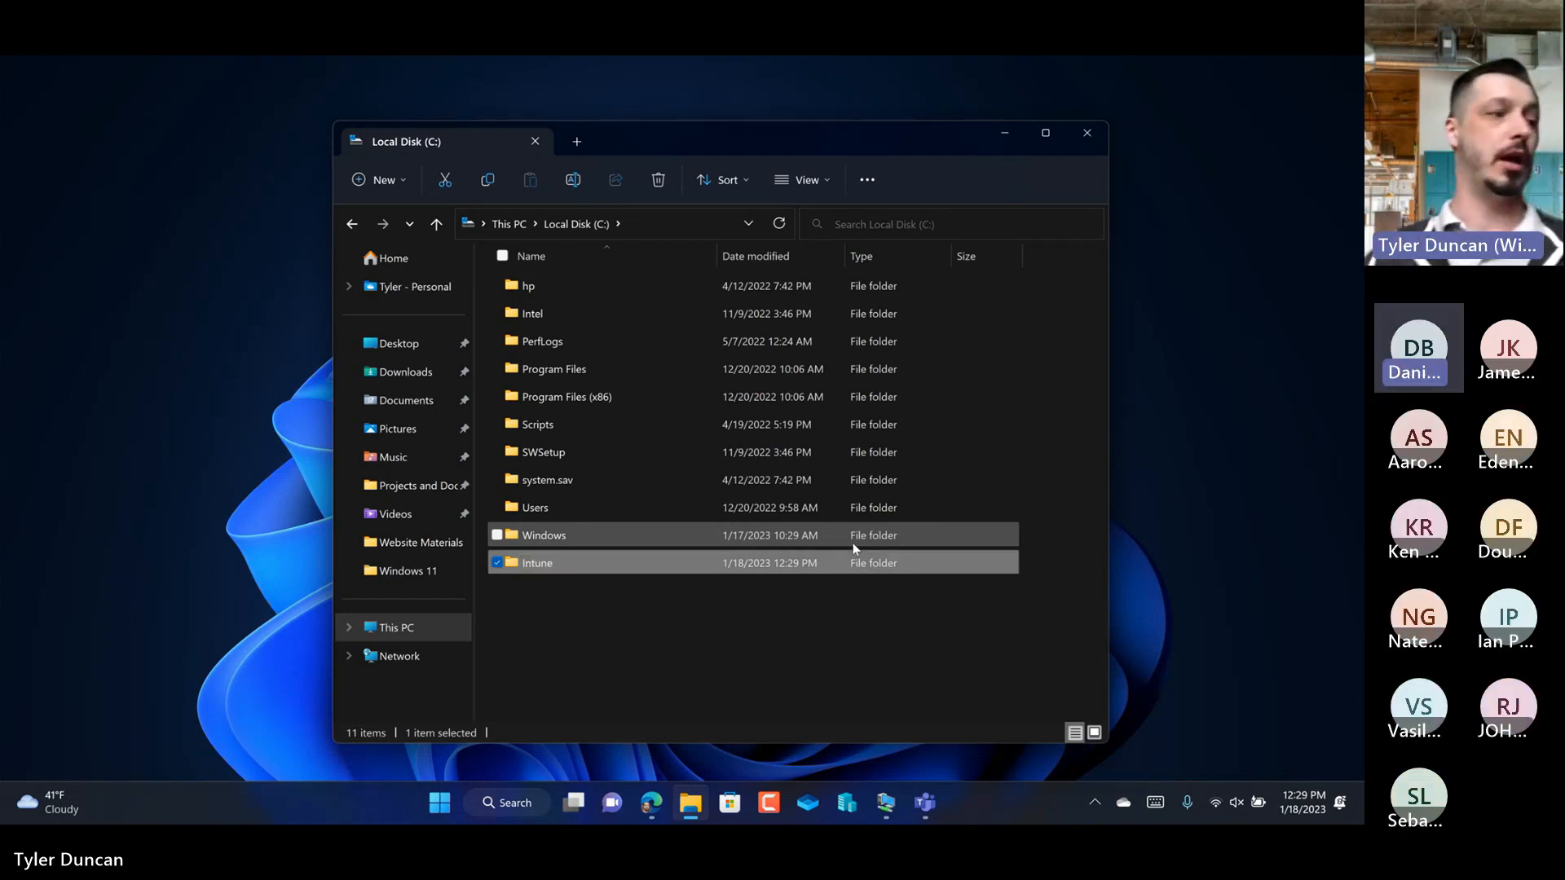
Step: Create a subfolder named Repackager inside the Intune folder
{"action": "double_click", "coordinate": [710, 562]}
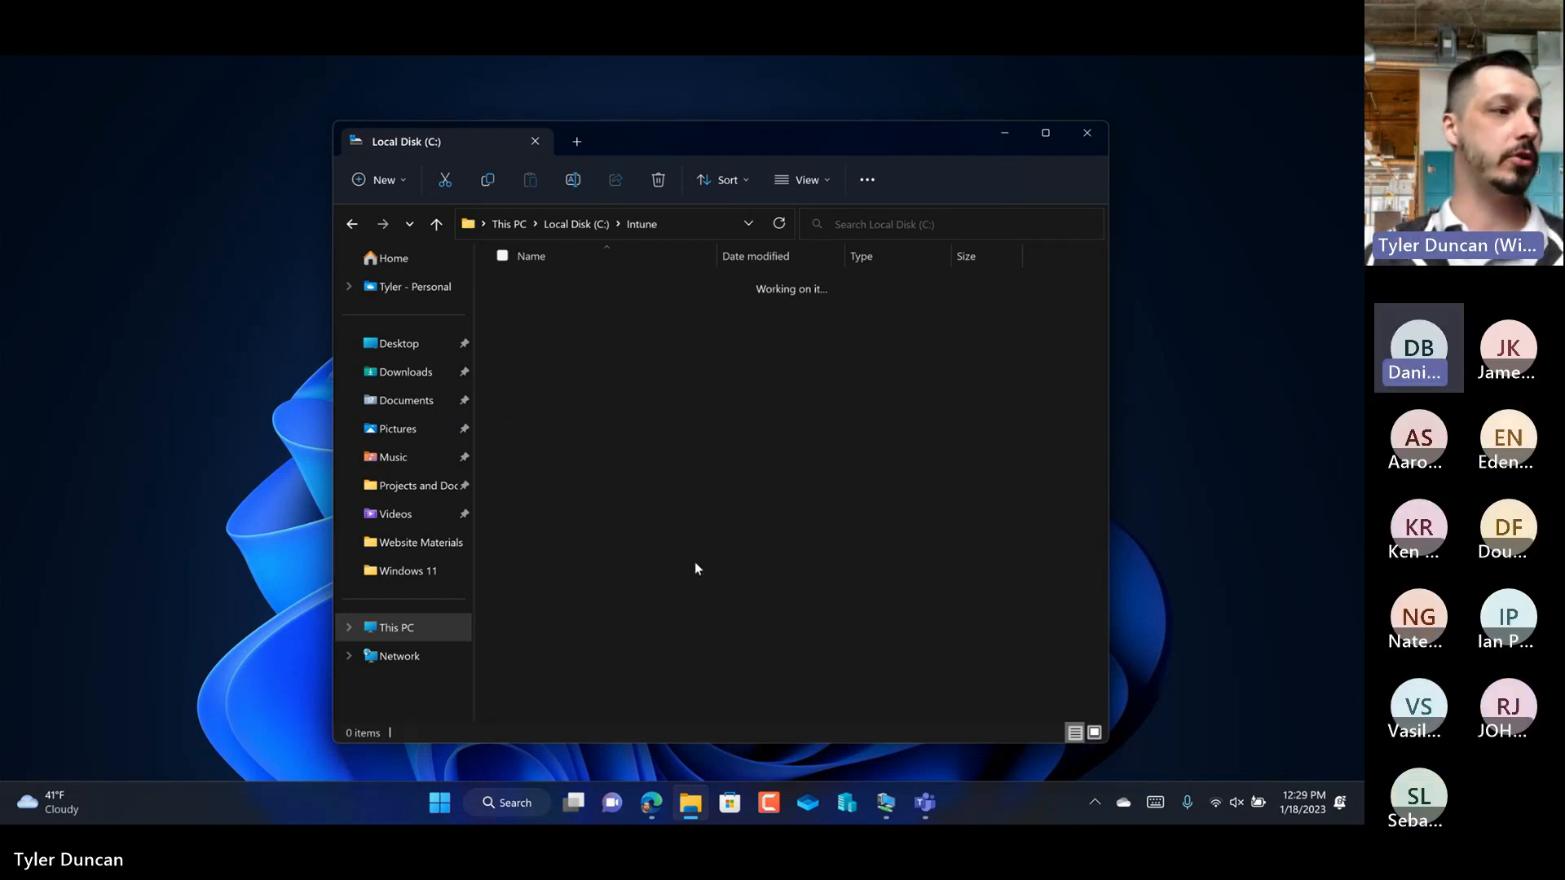
{"action": "right_click", "coordinate": [651, 475]}
{"action": "mouse_move", "coordinate": [873, 614]}
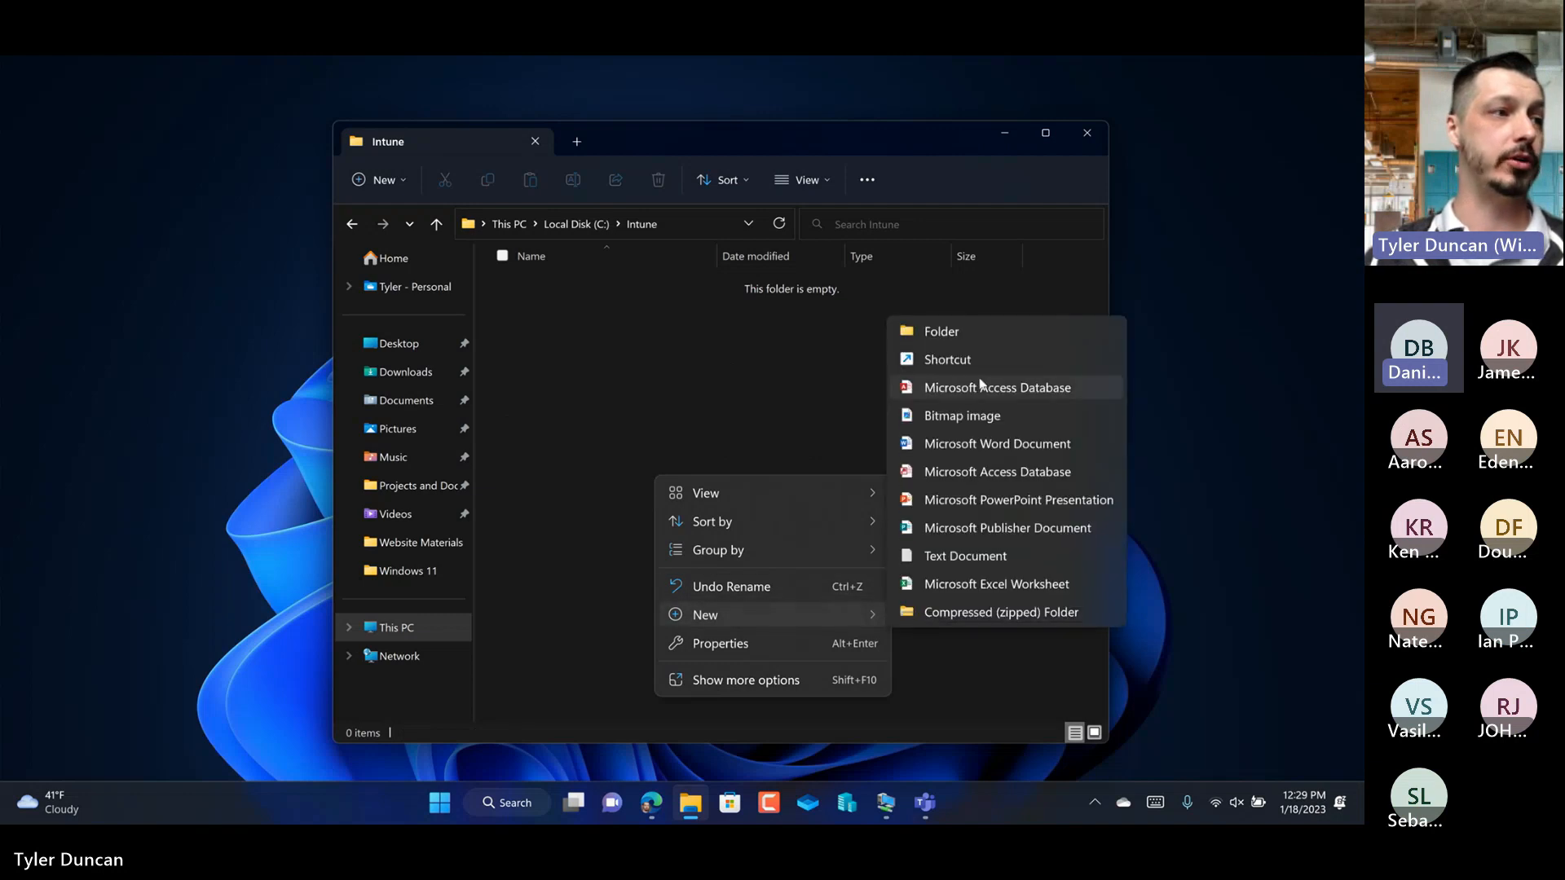
{"action": "left_click", "coordinate": [974, 341]}
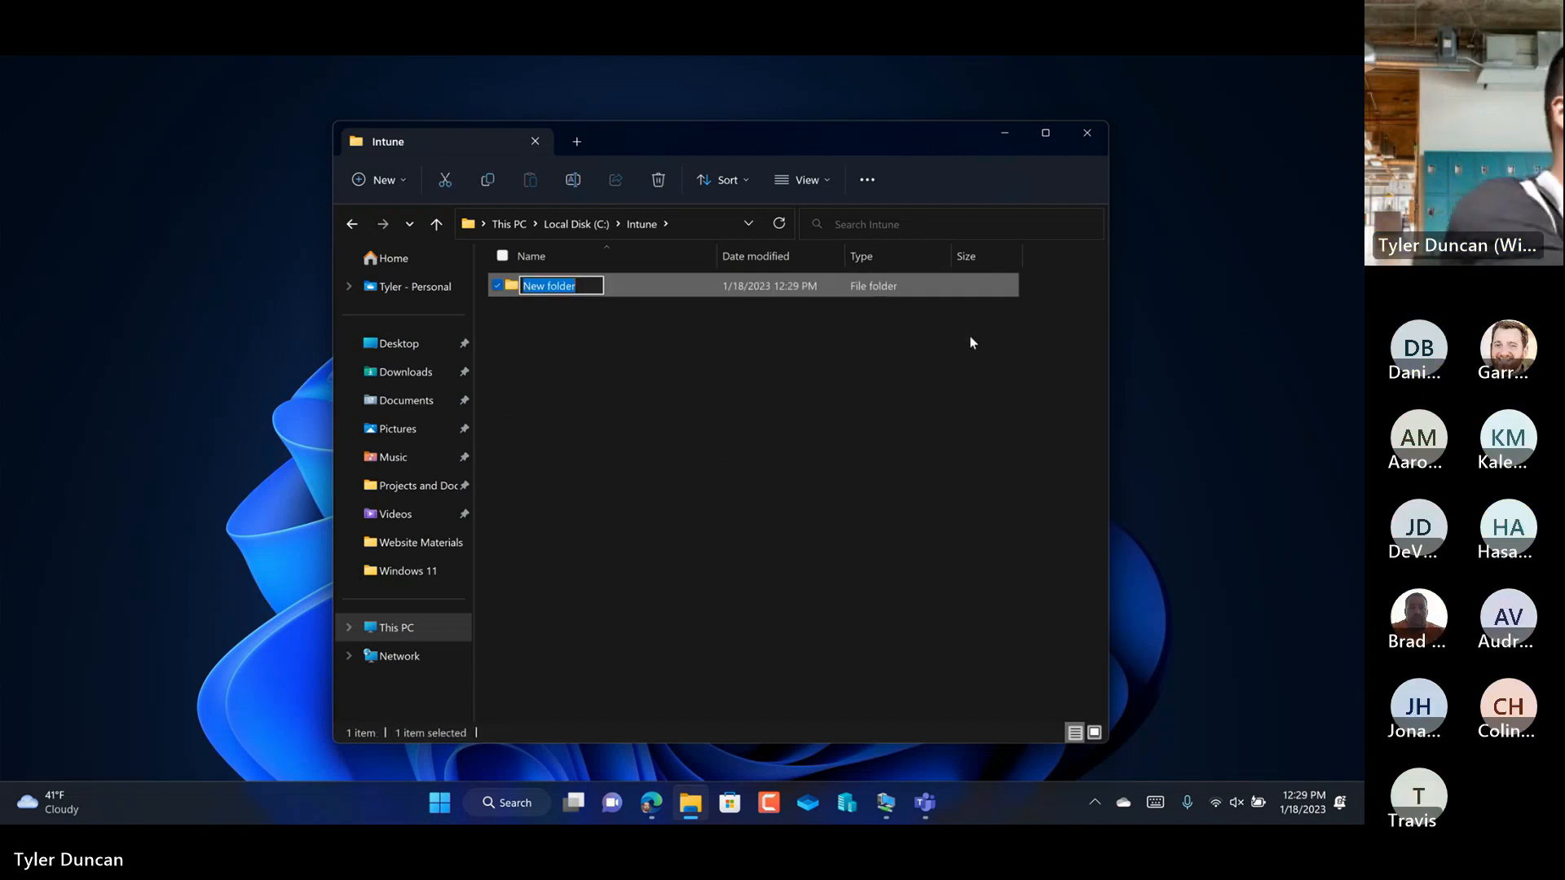
{"action": "type", "text": "Repa"}
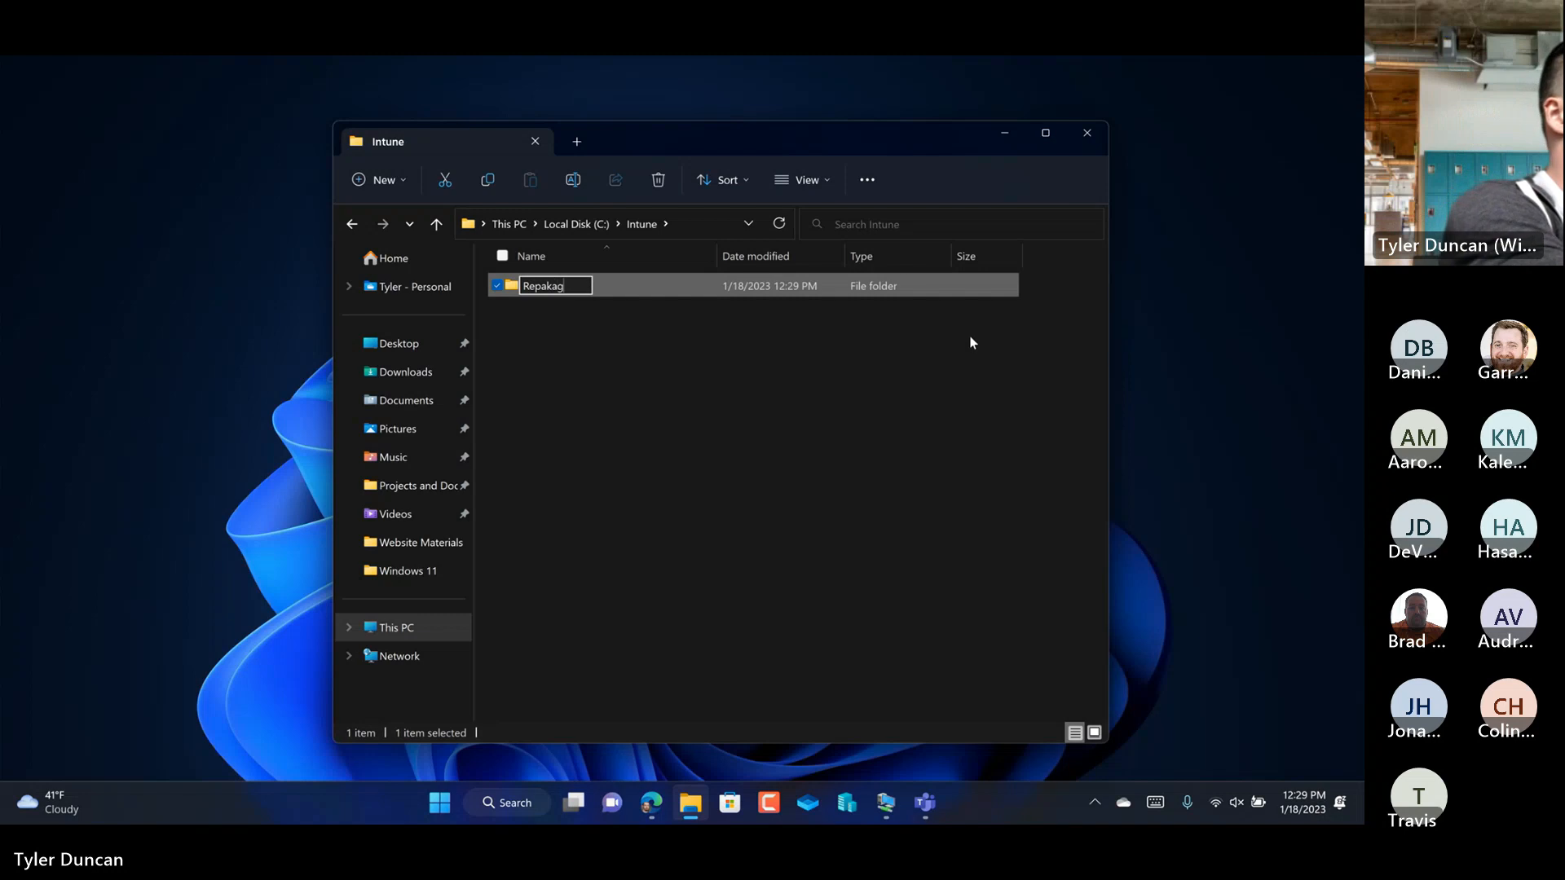
{"action": "type", "text": "ckager"}
{"action": "key", "text": "Return"}
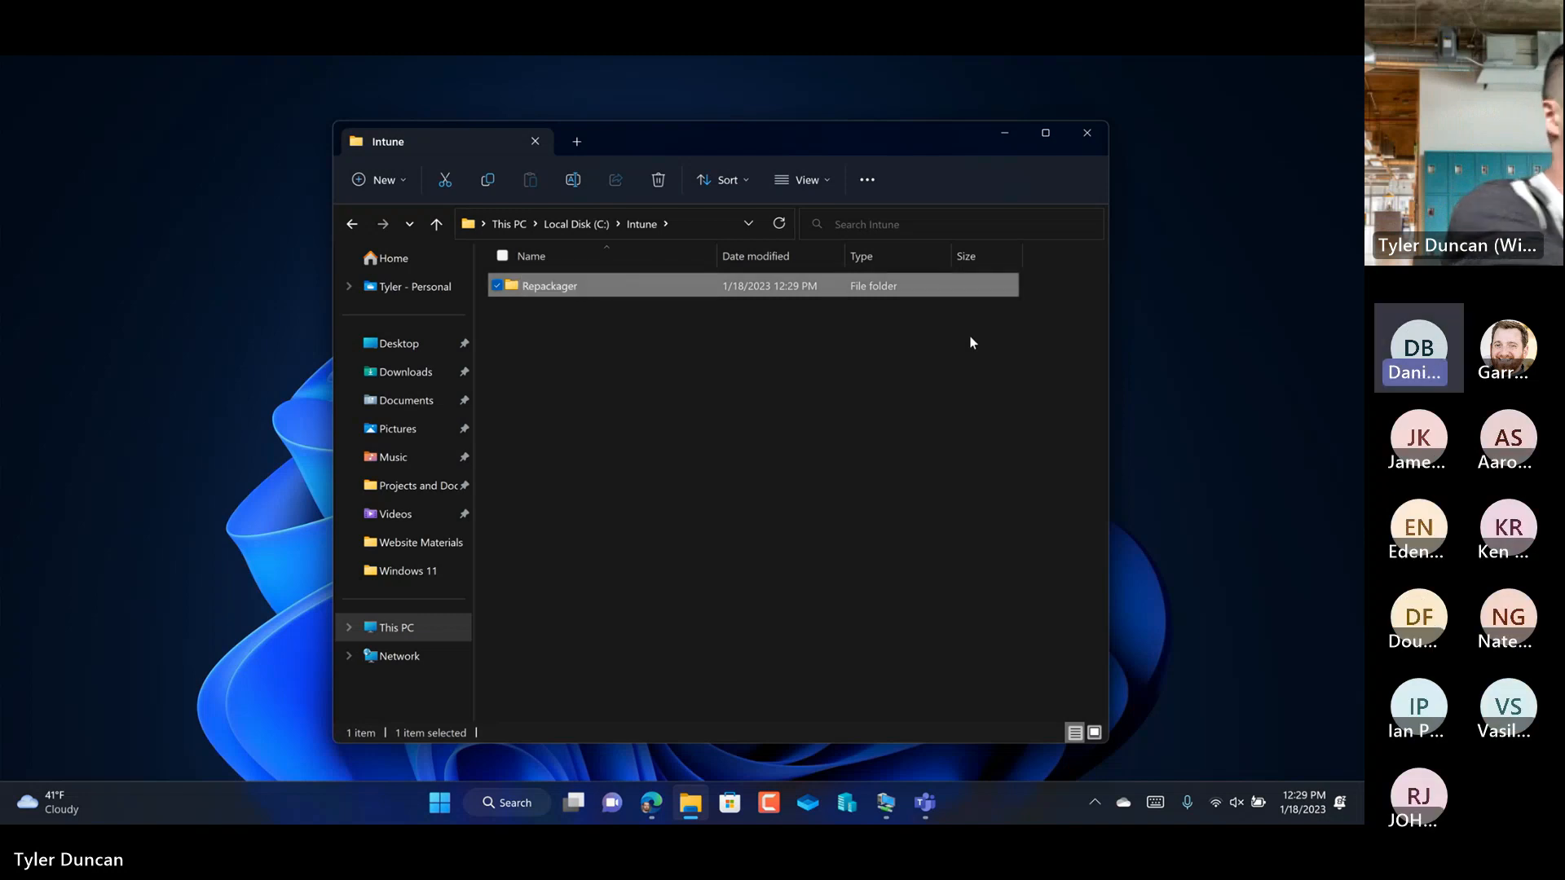
Step: Create a second subfolder named Binary in the Intune folder
{"action": "left_click", "coordinate": [706, 364]}
{"action": "right_click", "coordinate": [688, 366]}
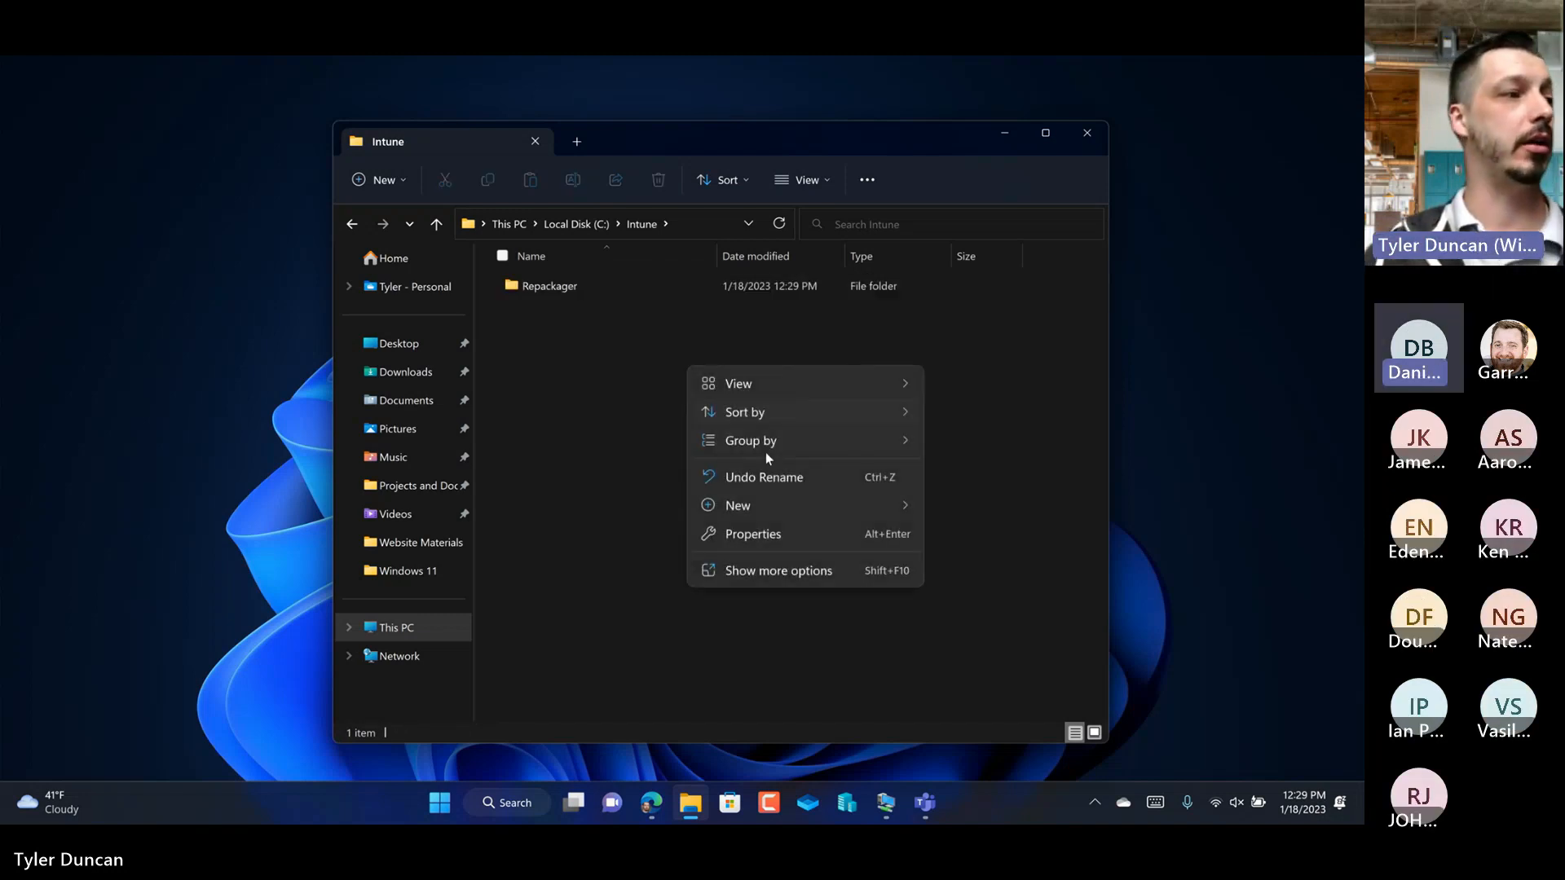
{"action": "mouse_move", "coordinate": [864, 504]}
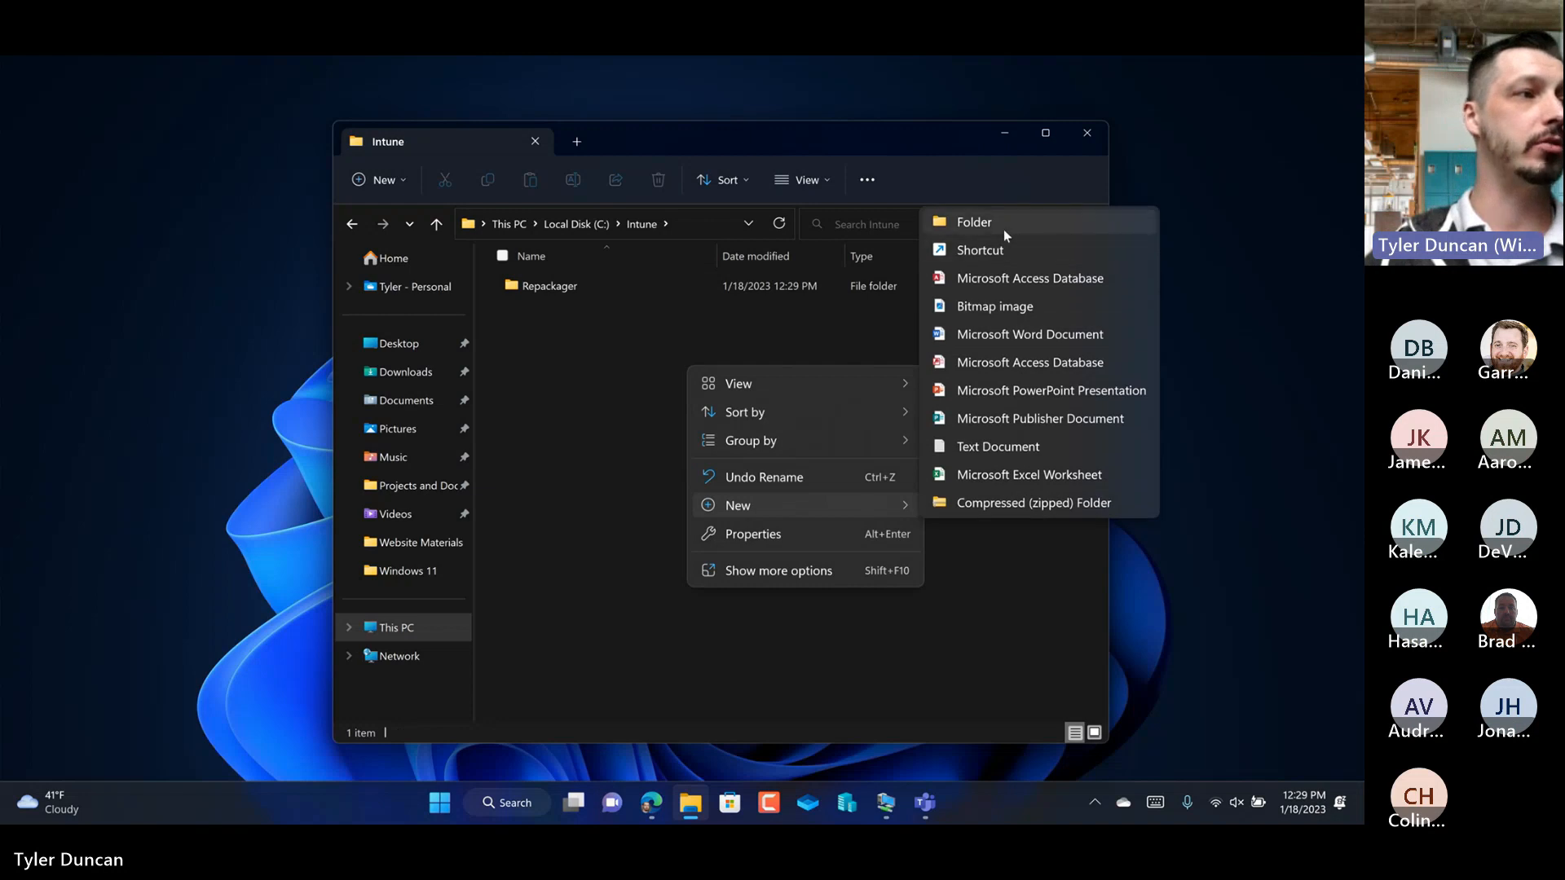
{"action": "left_click", "coordinate": [1003, 230]}
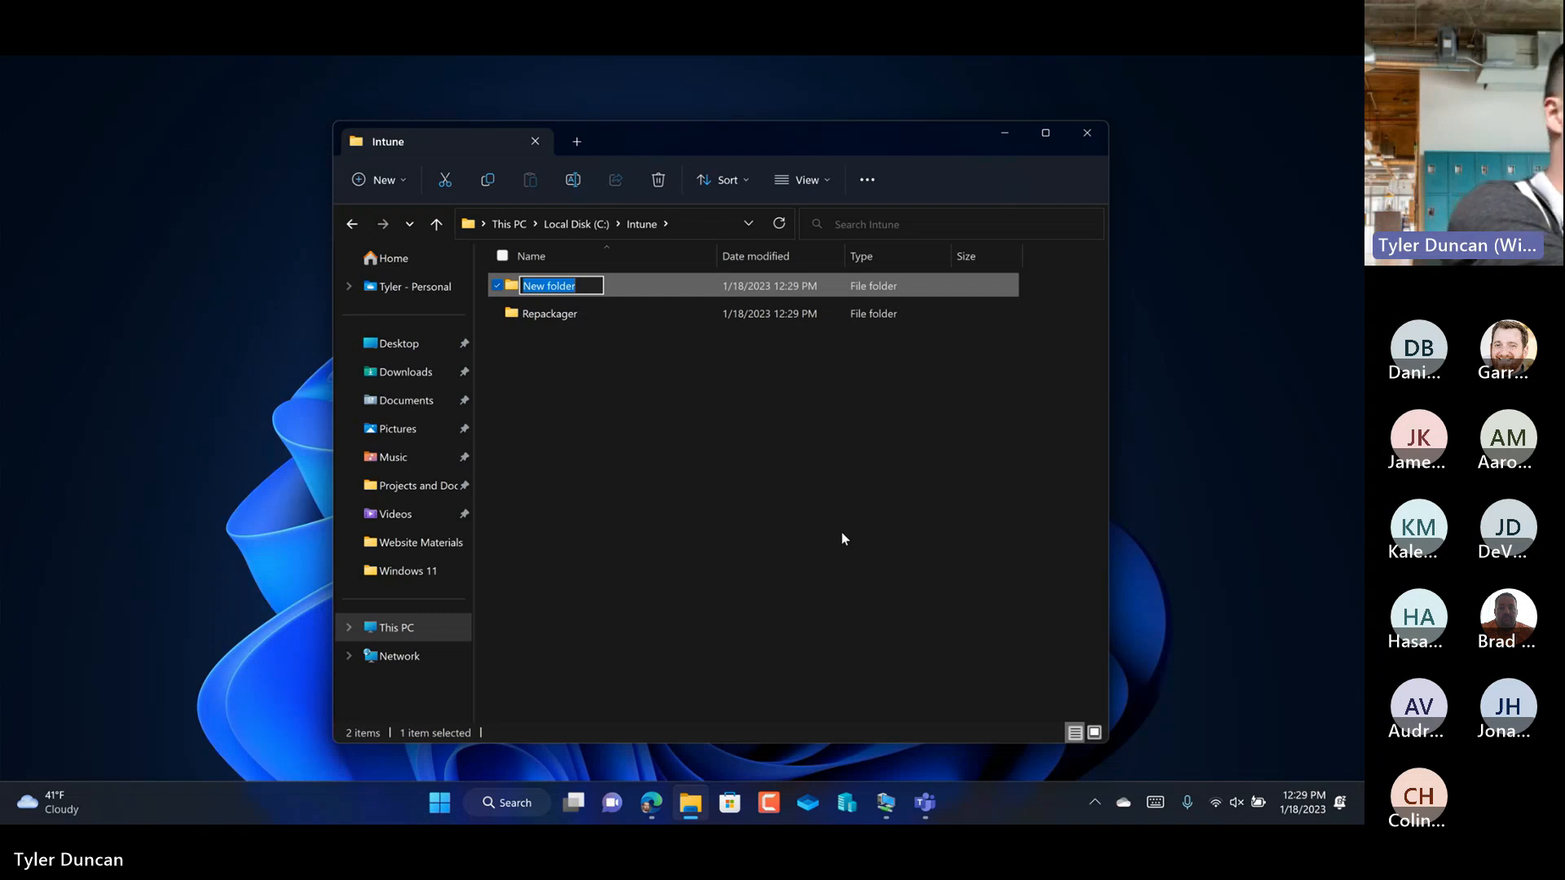
{"action": "type", "text": "Binary"}
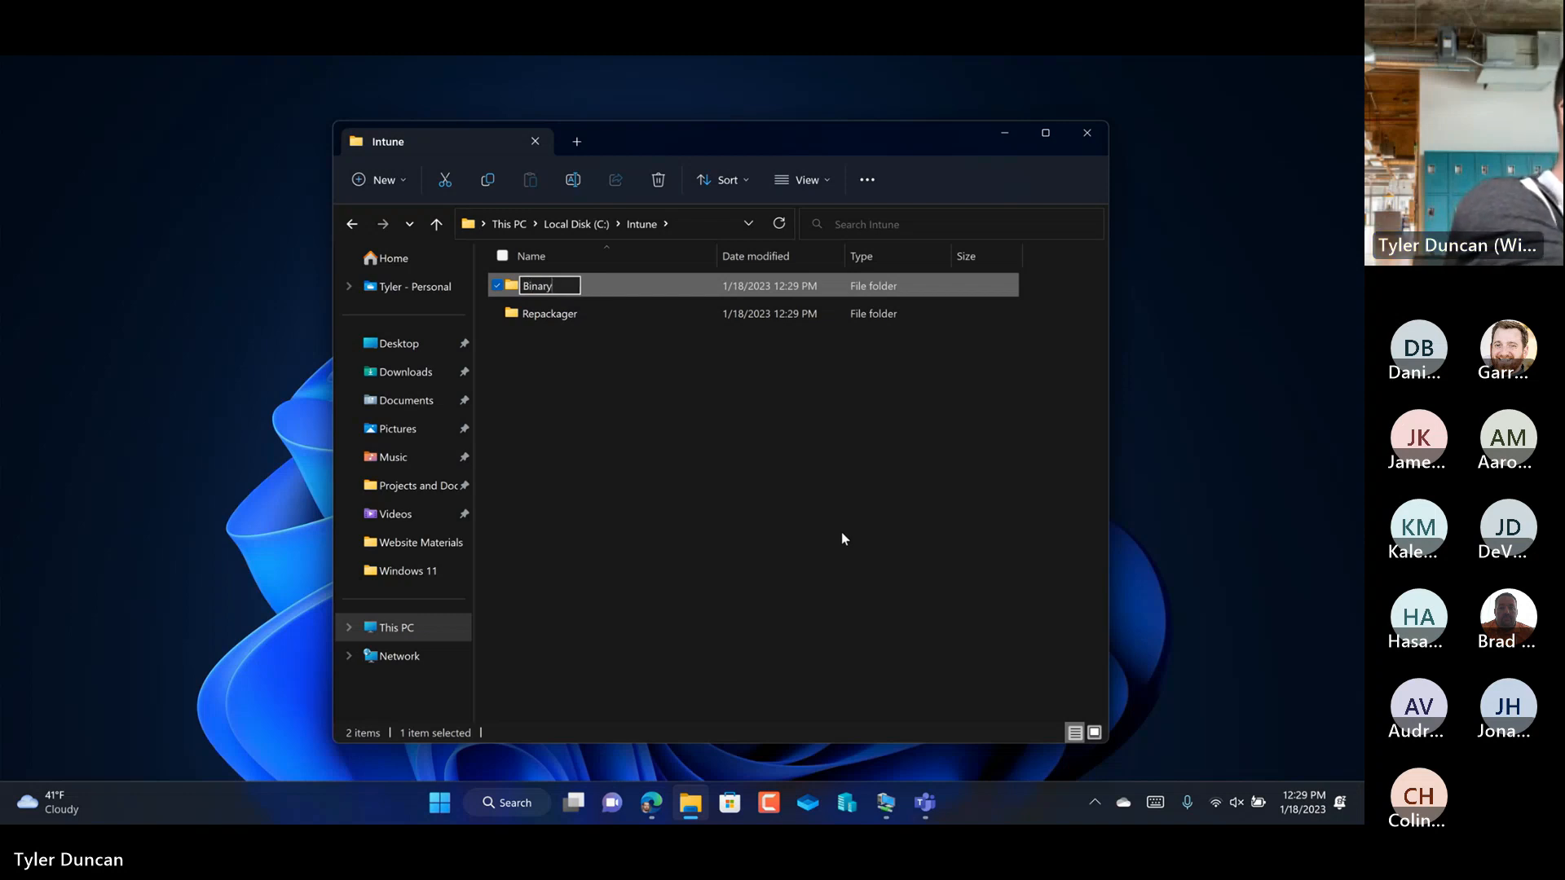
{"action": "key", "text": "Return"}
Step: Create a third subfolder named Intunewin in the Intune folder
{"action": "right_click", "coordinate": [659, 459]}
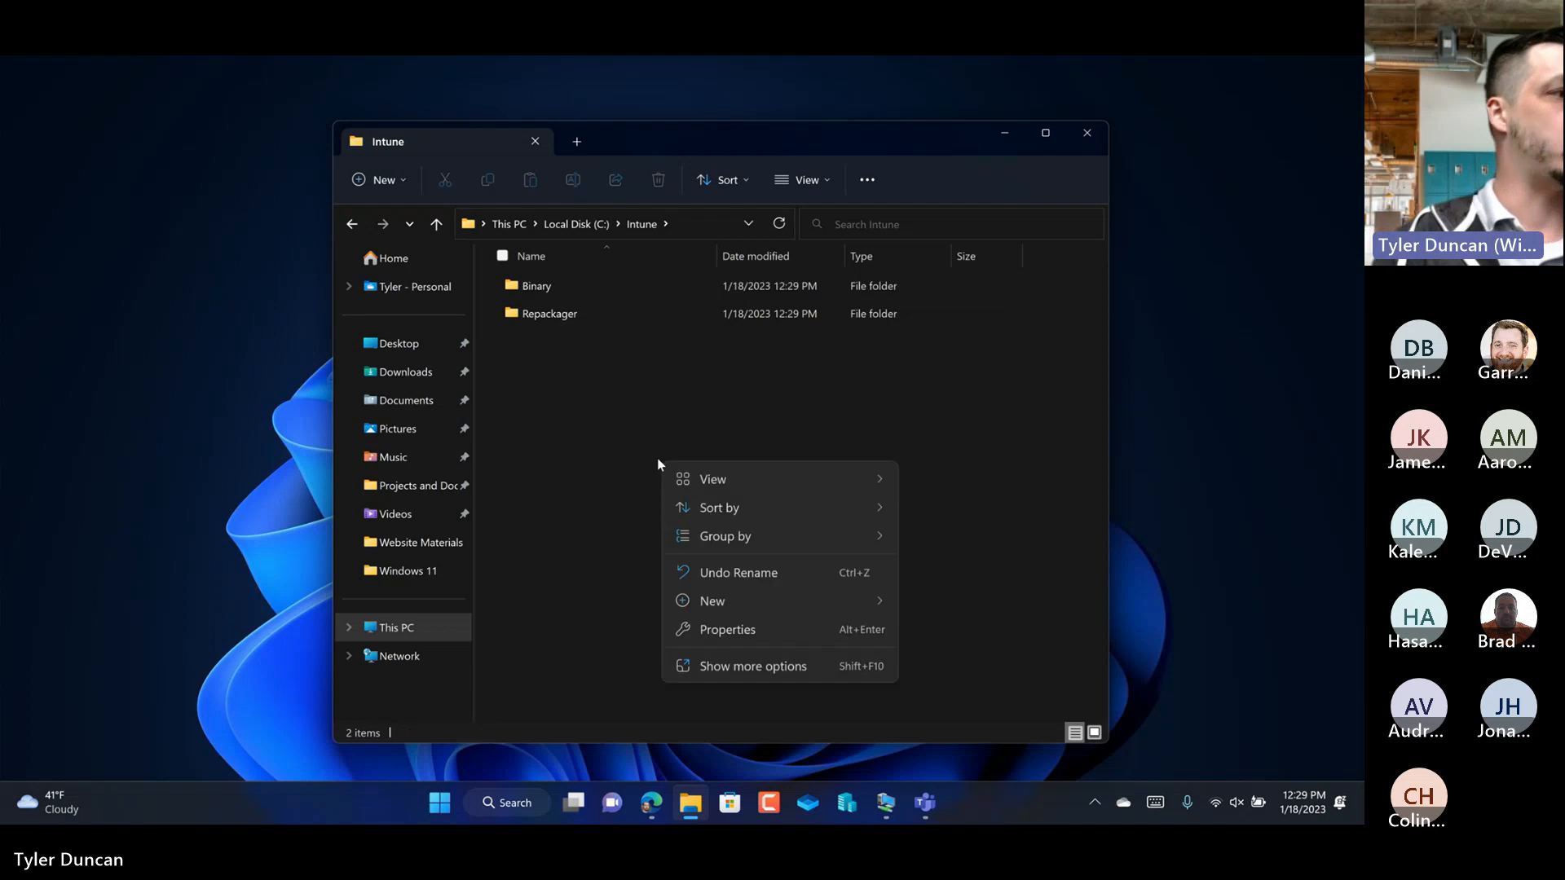
{"action": "mouse_move", "coordinate": [848, 602]}
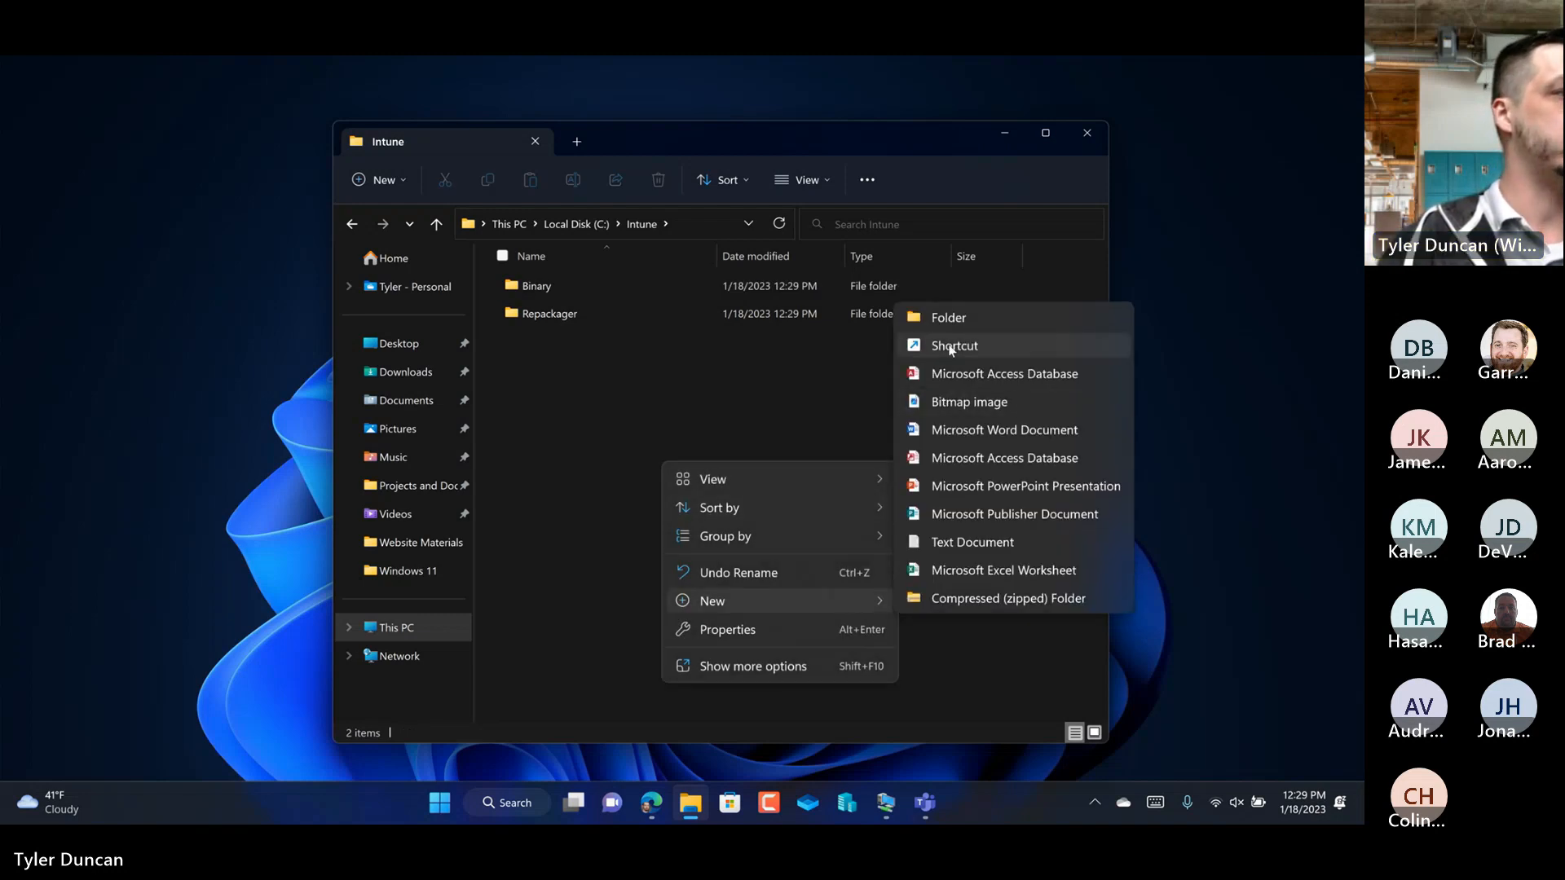
{"action": "left_click", "coordinate": [925, 316]}
{"action": "type", "text": "Intunewin"}
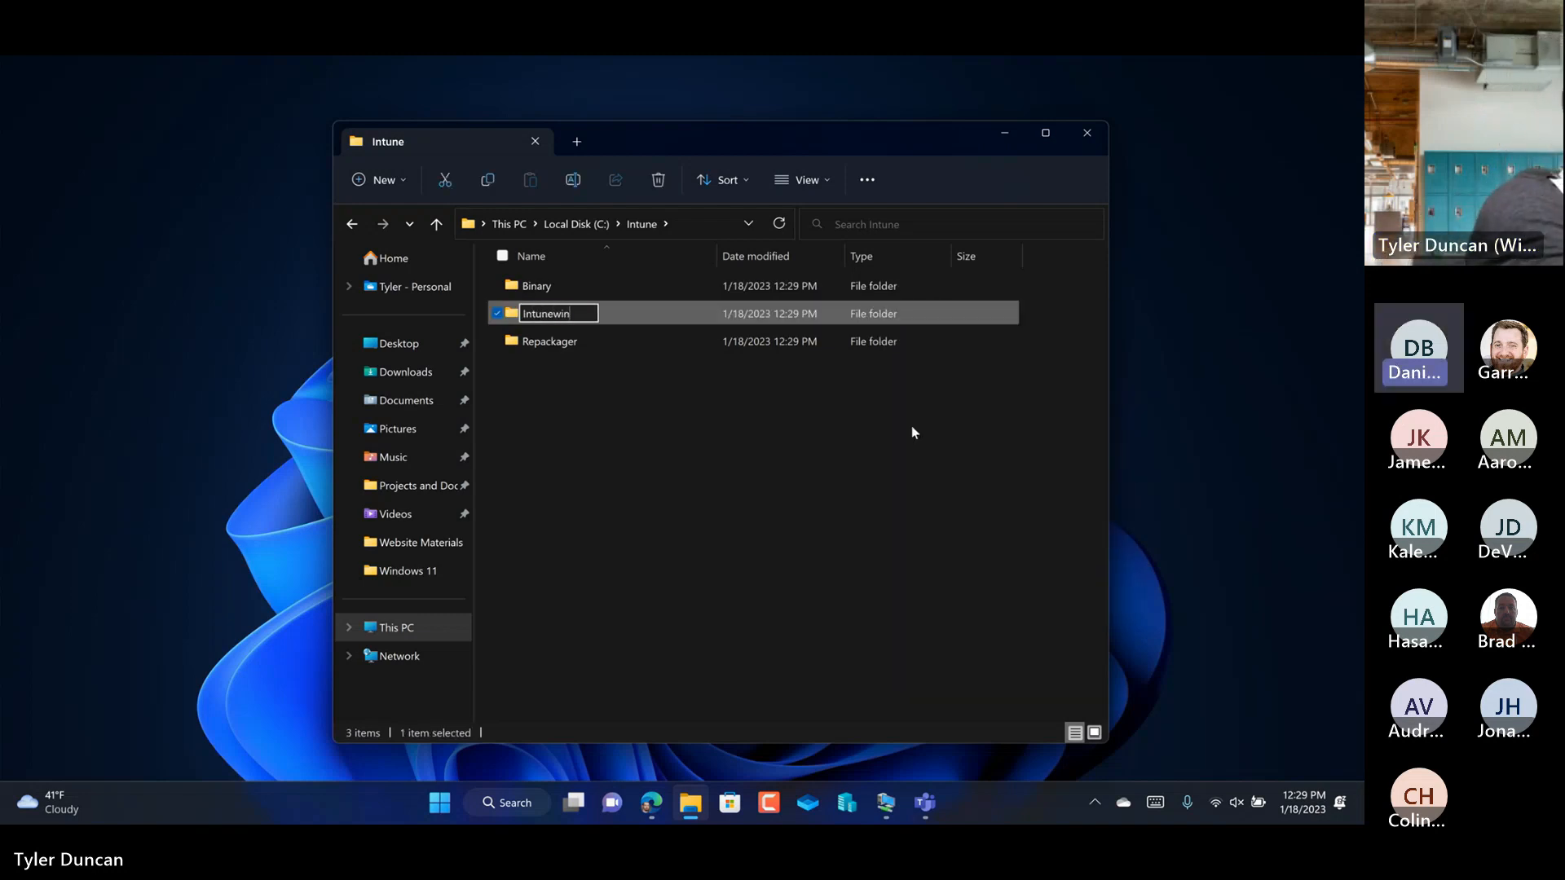
{"action": "key", "text": "Return"}
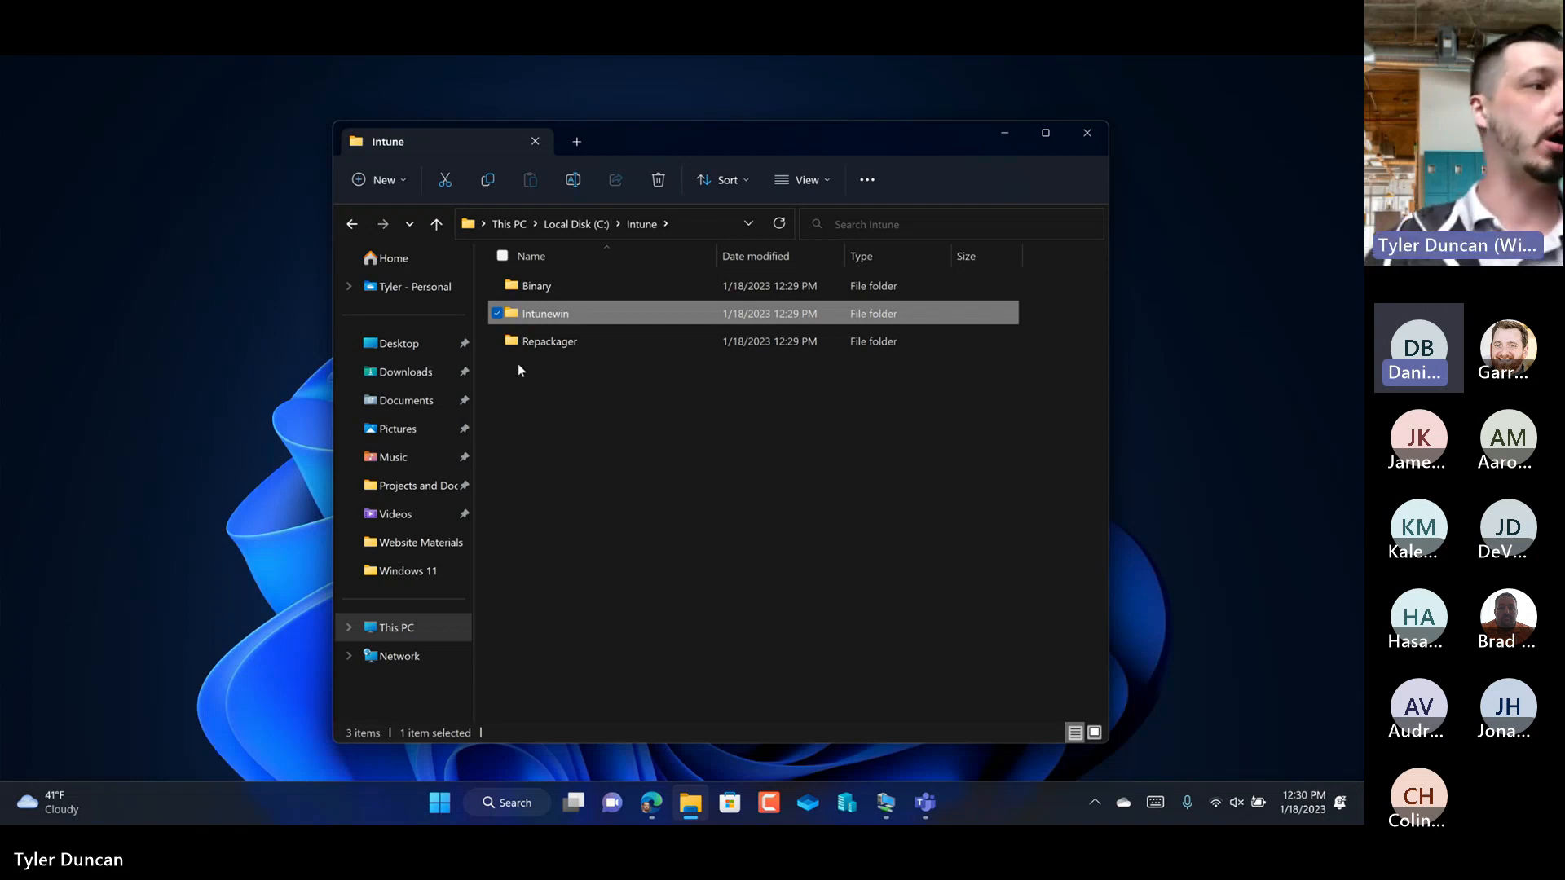
Step: Open the Binary folder and create a subfolder named Google Chome in it
{"action": "double_click", "coordinate": [538, 286]}
{"action": "right_click", "coordinate": [579, 388]}
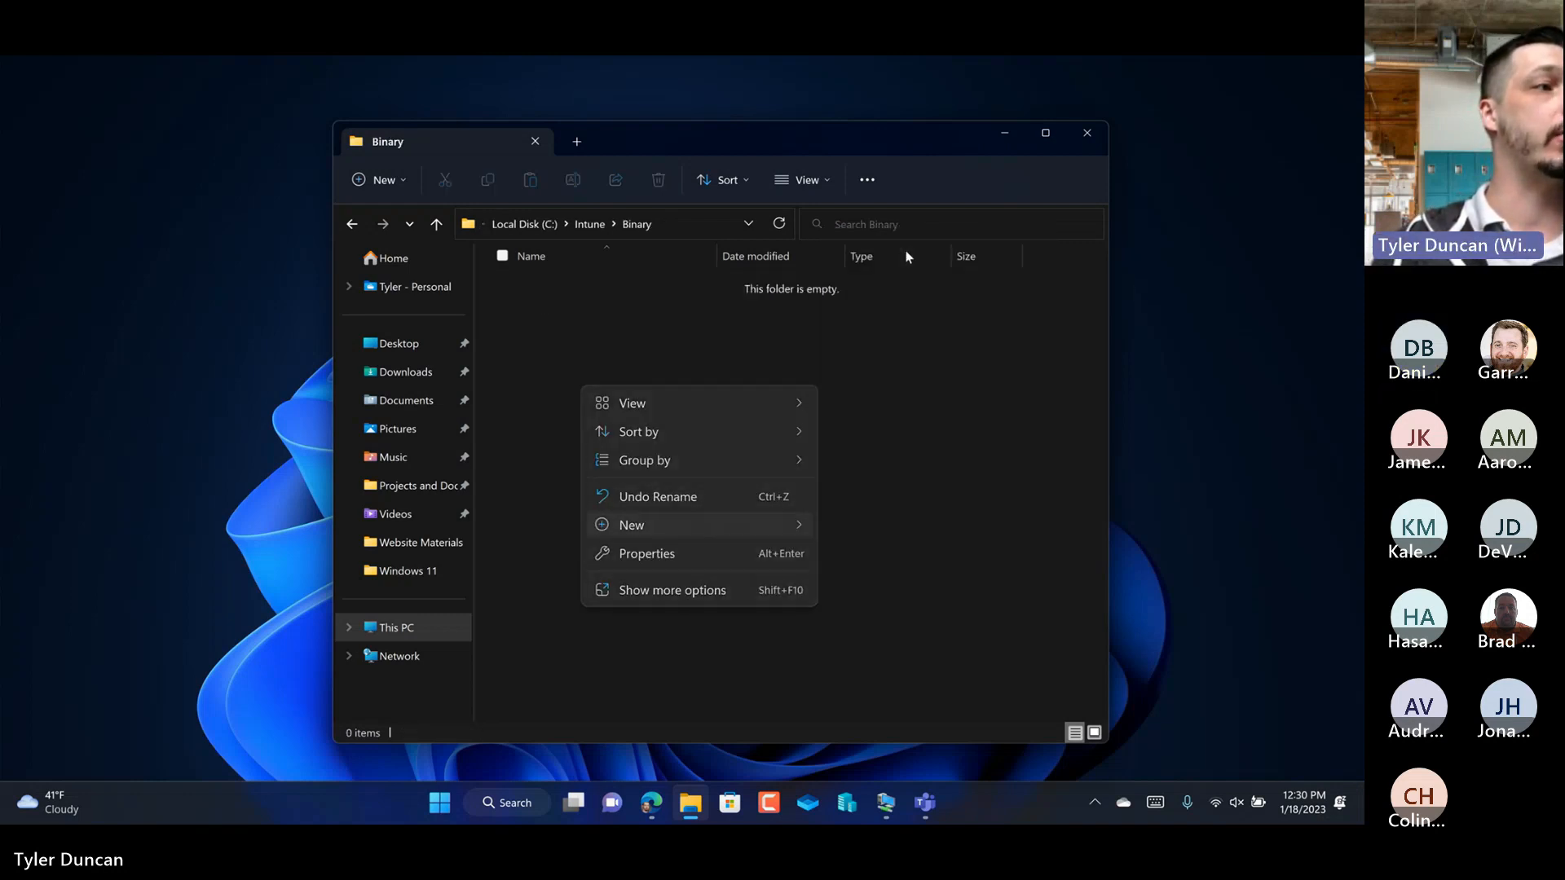
{"action": "key", "text": "ctrl+shift+n"}
{"action": "type", "text": "Google Chrome"}
{"action": "key", "text": "BackSpace"}
{"action": "key", "text": "BackSpace"}
{"action": "key", "text": "BackSpace"}
{"action": "key", "text": "BackSpace"}
{"action": "key", "text": "BackSpace"}
{"action": "type", "text": "h"}
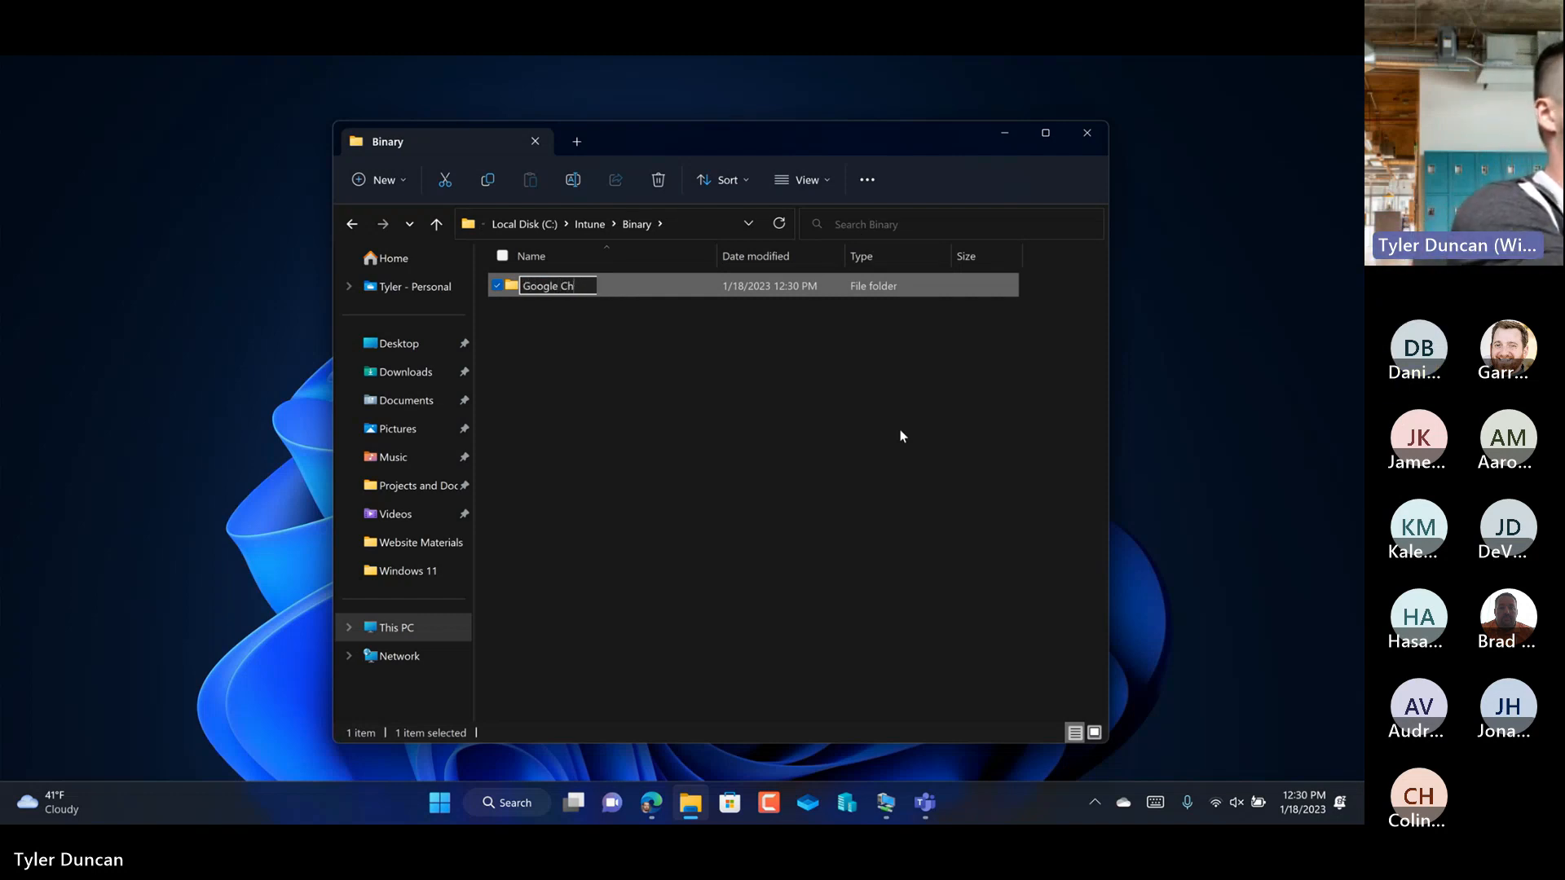
{"action": "type", "text": "ome"}
{"action": "key", "text": "Return"}
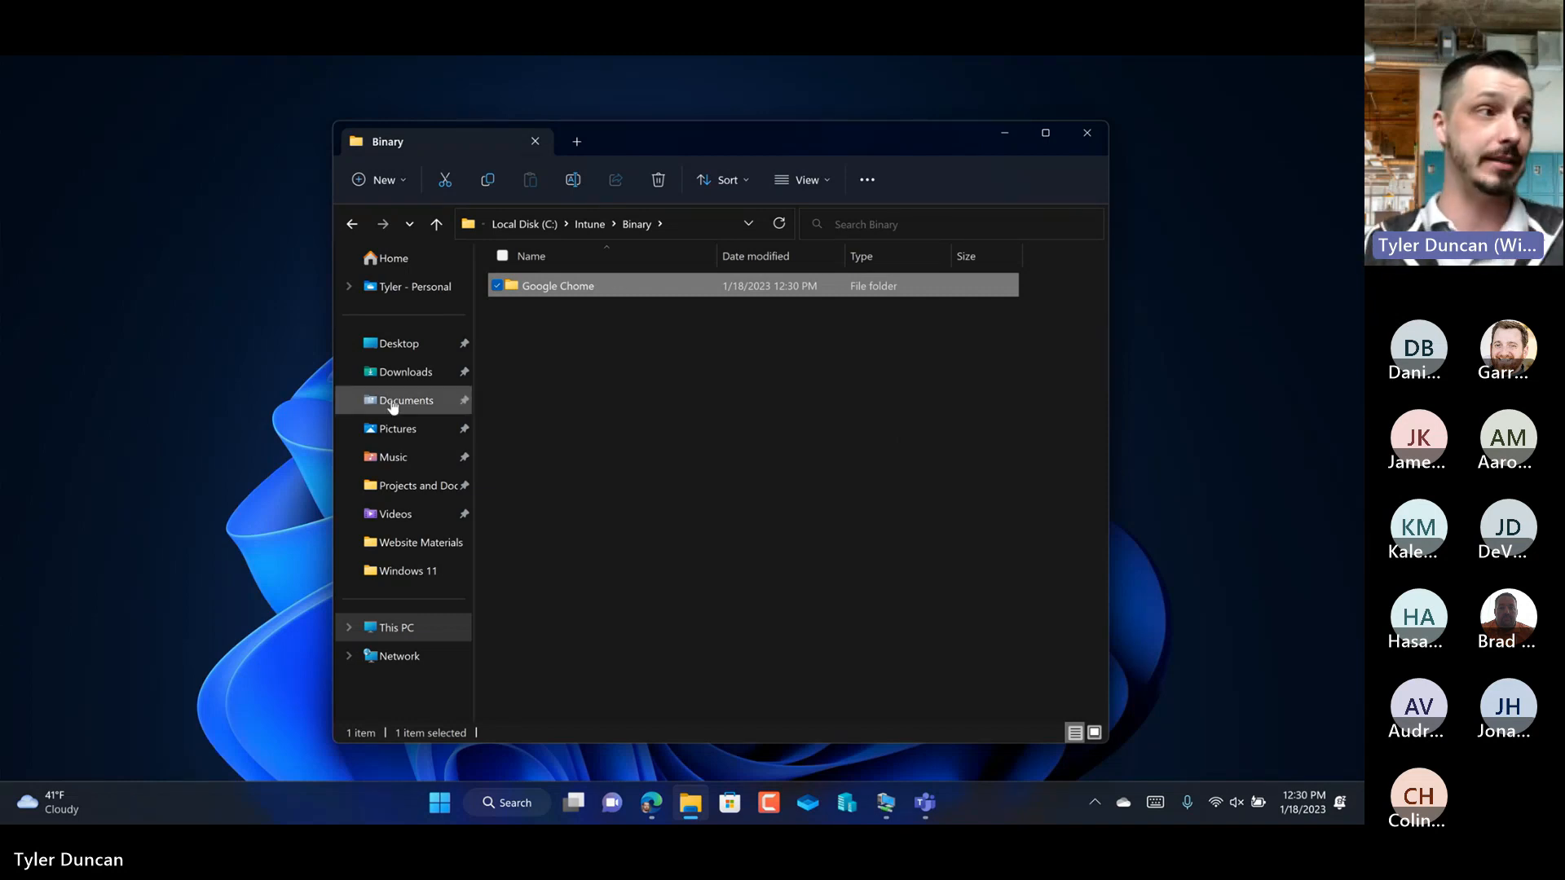
Step: Create a subfolder named 1.18.2023 inside the Google Chome folder
{"action": "double_click", "coordinate": [581, 291]}
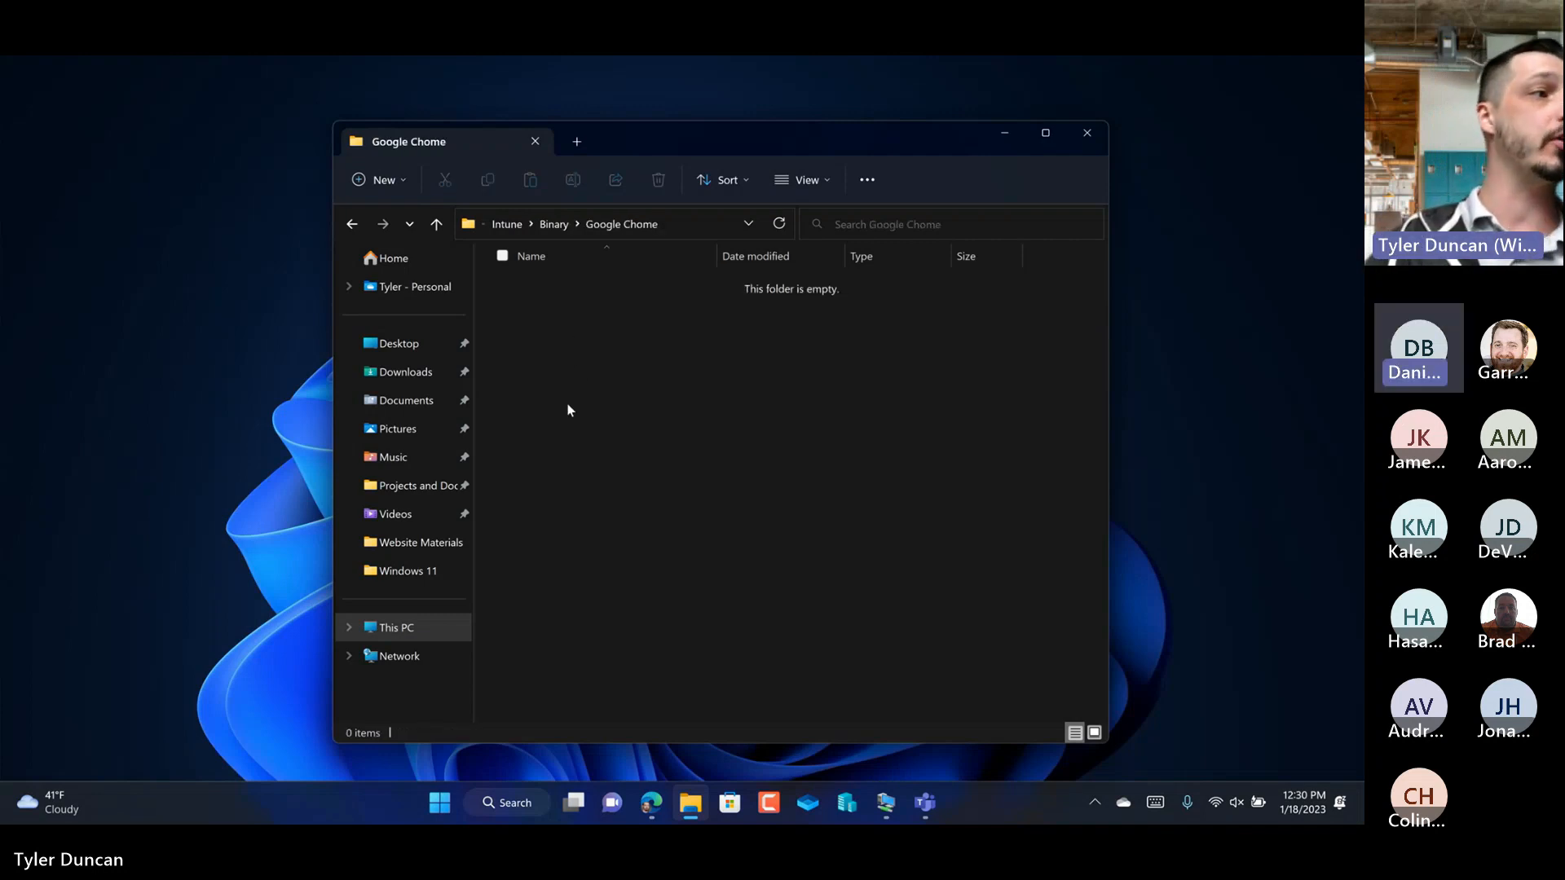
{"action": "right_click", "coordinate": [572, 408]}
{"action": "mouse_move", "coordinate": [766, 548]}
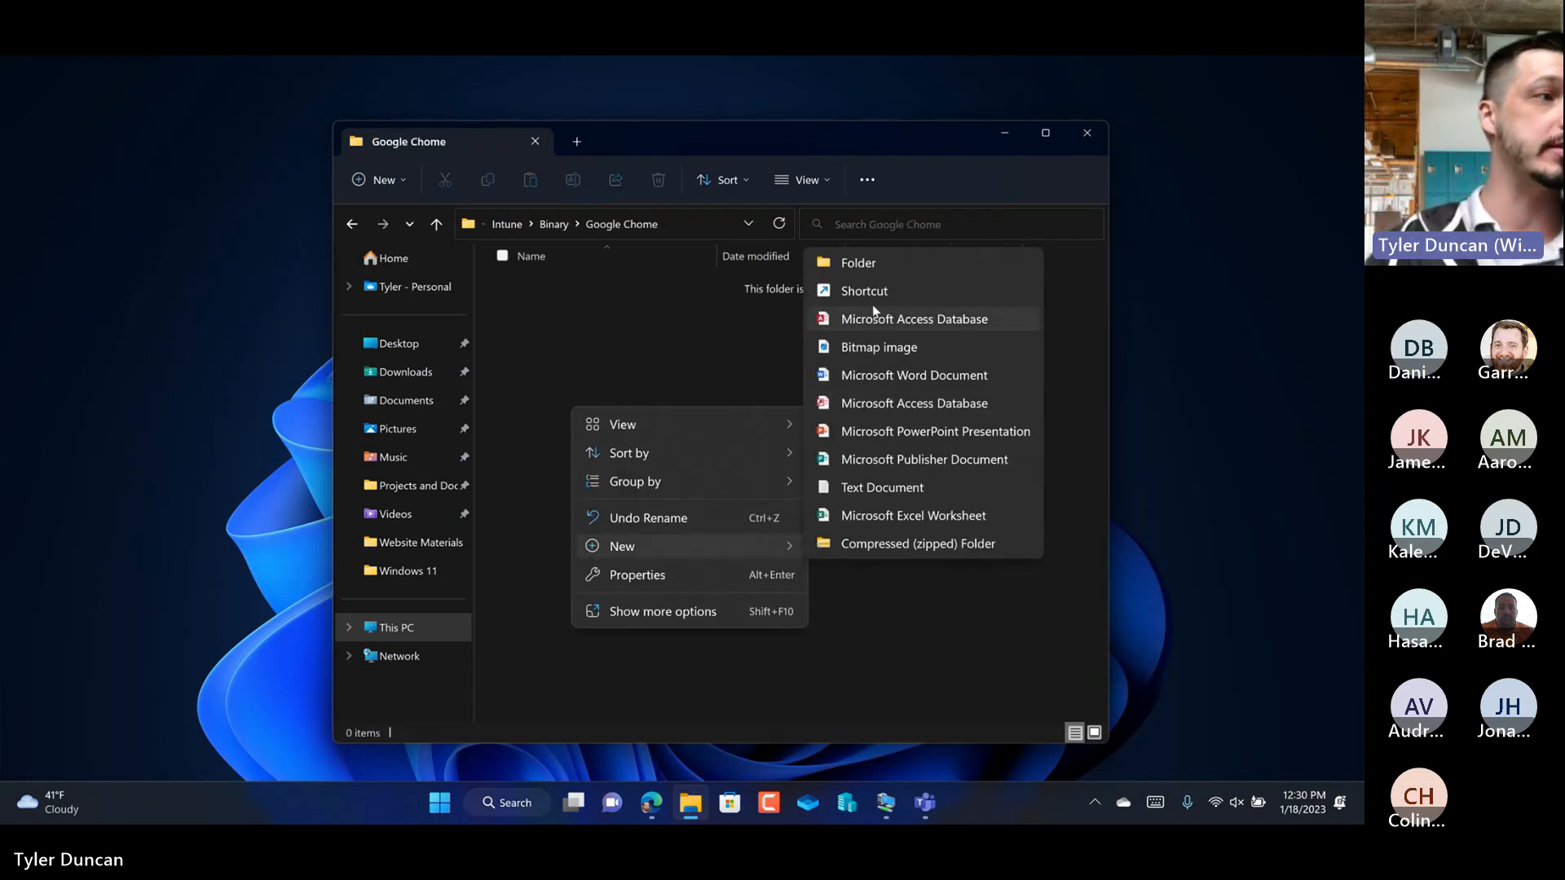
{"action": "left_click", "coordinate": [873, 268]}
{"action": "type", "text": "1.18"}
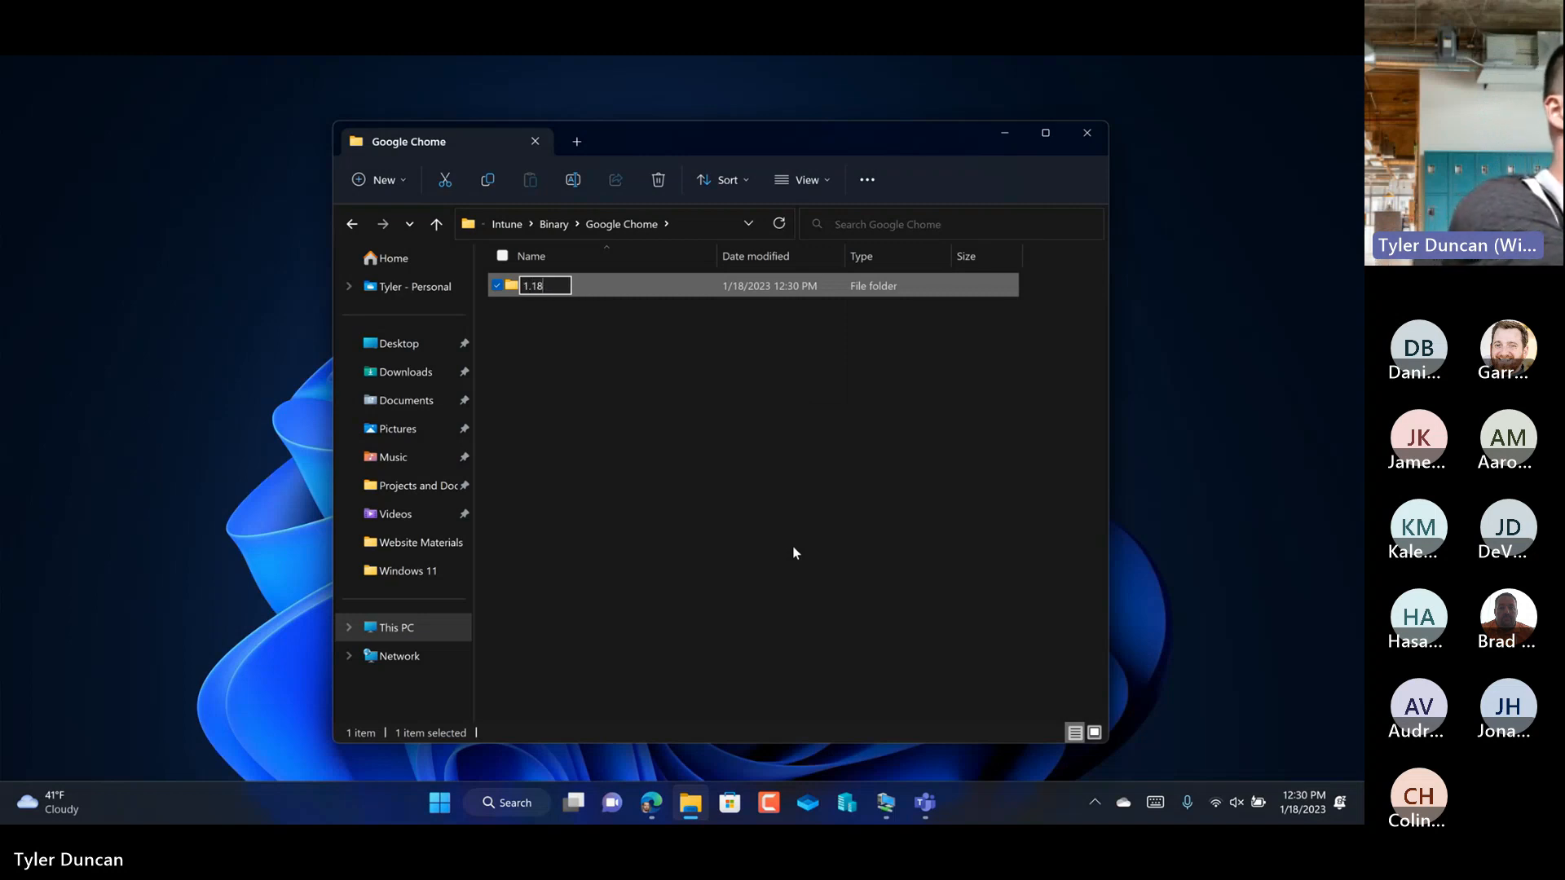
{"action": "type", "text": ".2023"}
{"action": "key", "text": "Return"}
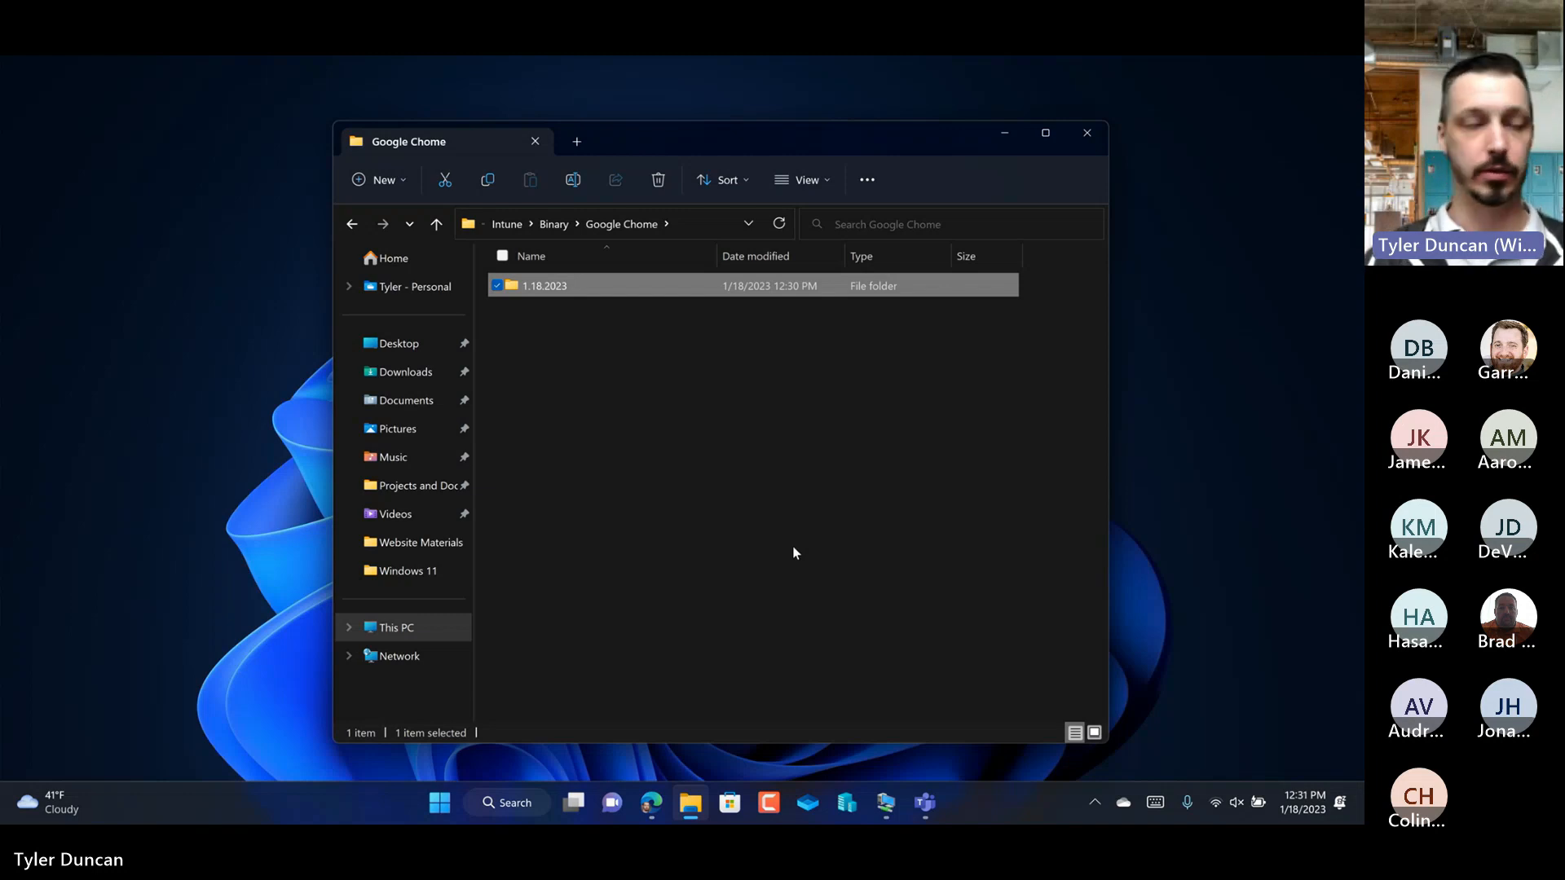
Step: Open the 1.18.2023 folder and move the googlechromestandaloneenterprise64 installer into it from Downloads, using a second File Explorer window
{"action": "left_click", "coordinate": [722, 466]}
{"action": "left_click", "coordinate": [567, 290]}
{"action": "double_click", "coordinate": [569, 290]}
{"action": "right_click", "coordinate": [691, 803]}
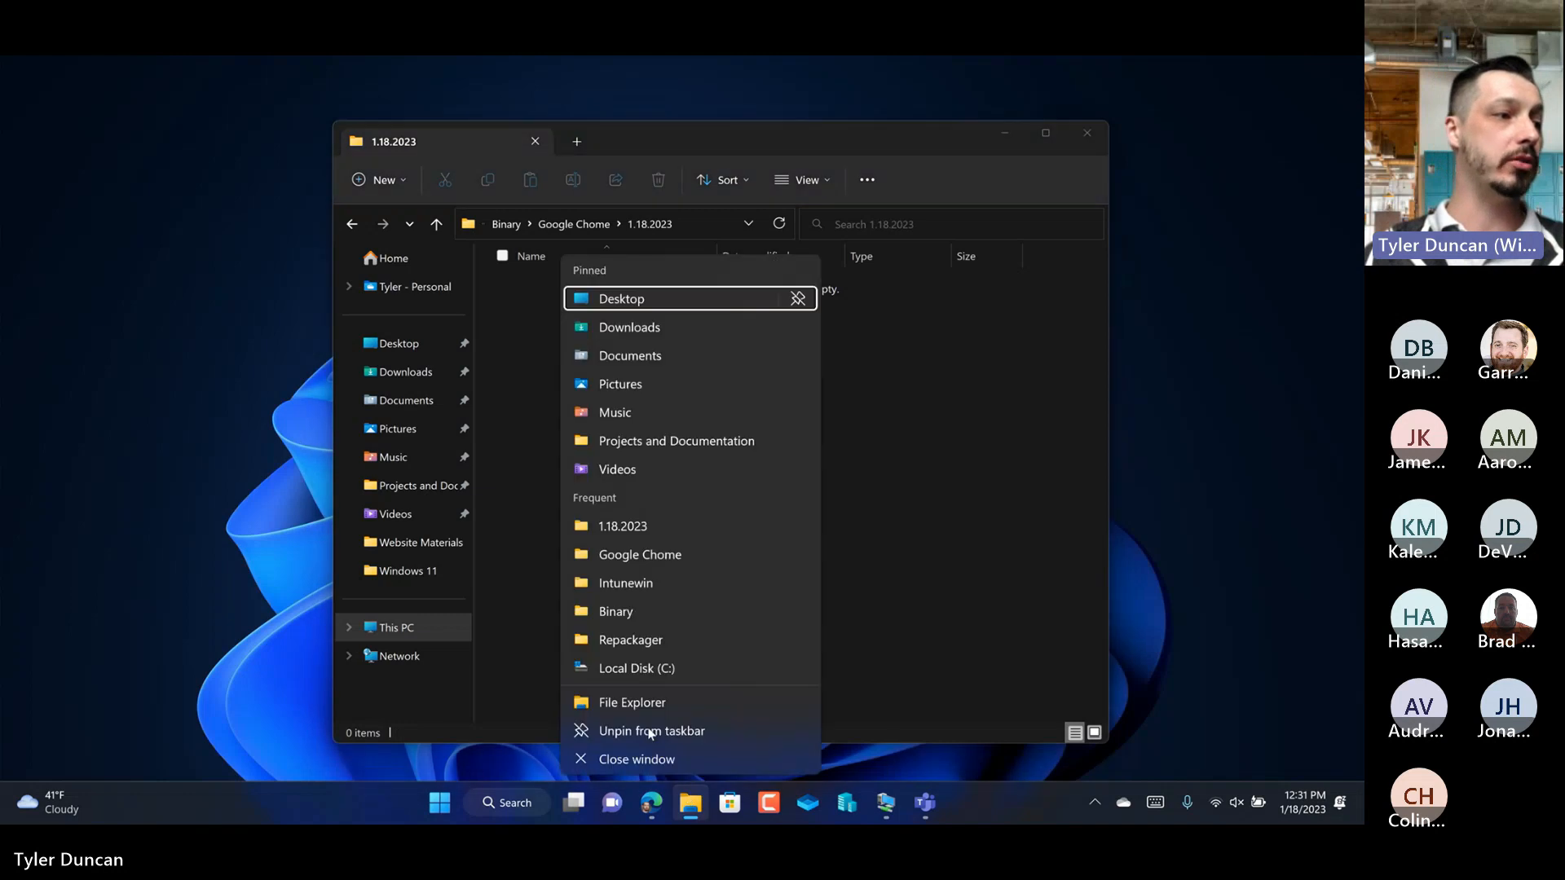
{"action": "left_click", "coordinate": [587, 702]}
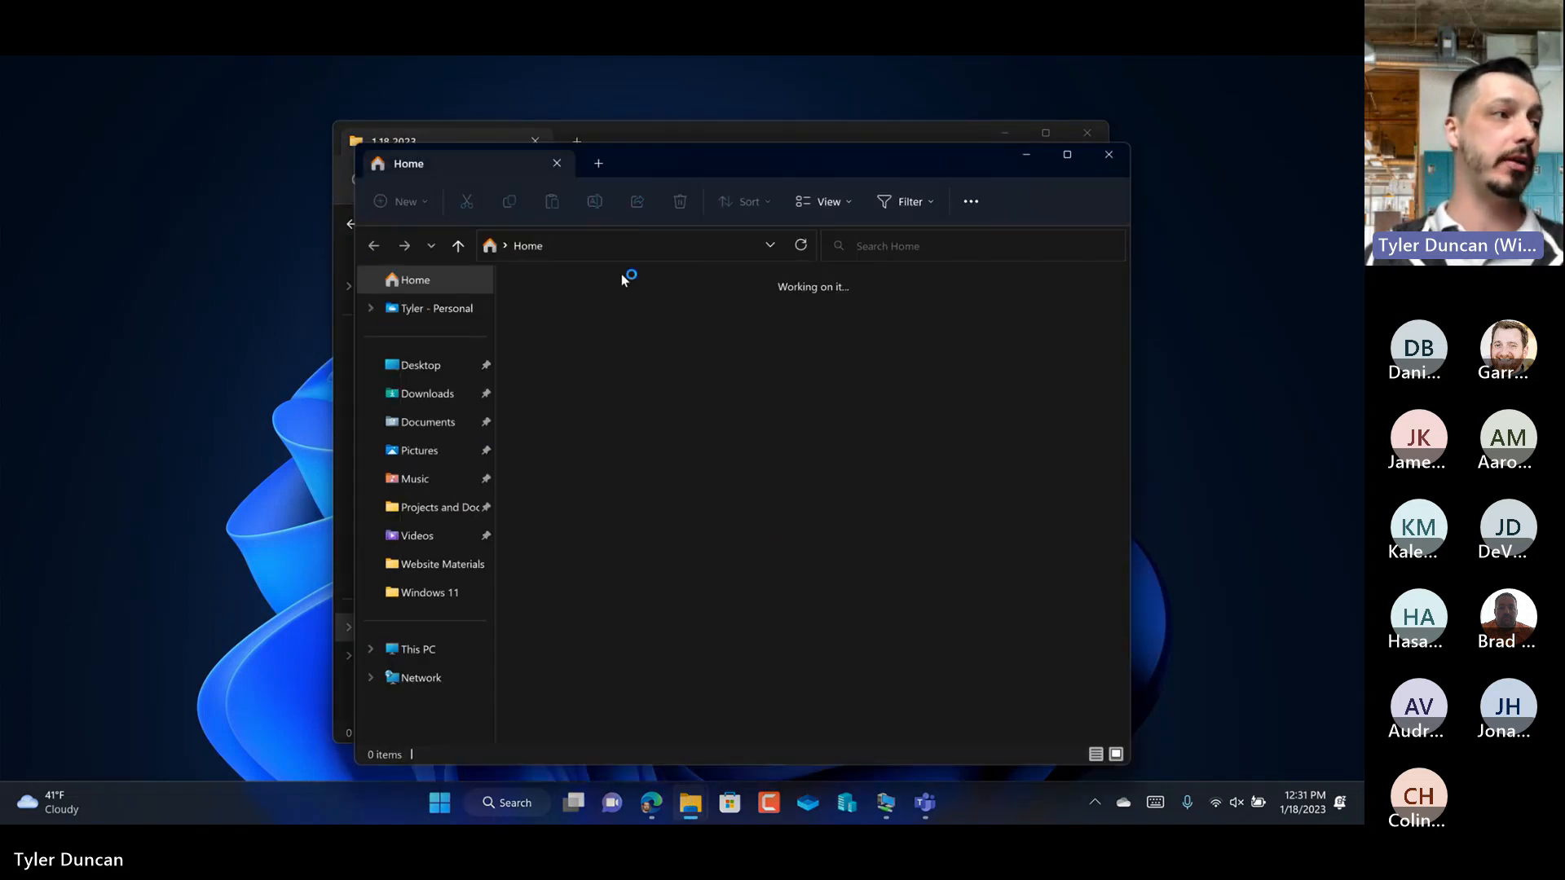
{"action": "left_click_drag", "start_coordinate": [659, 164], "coordinate": [923, 134]}
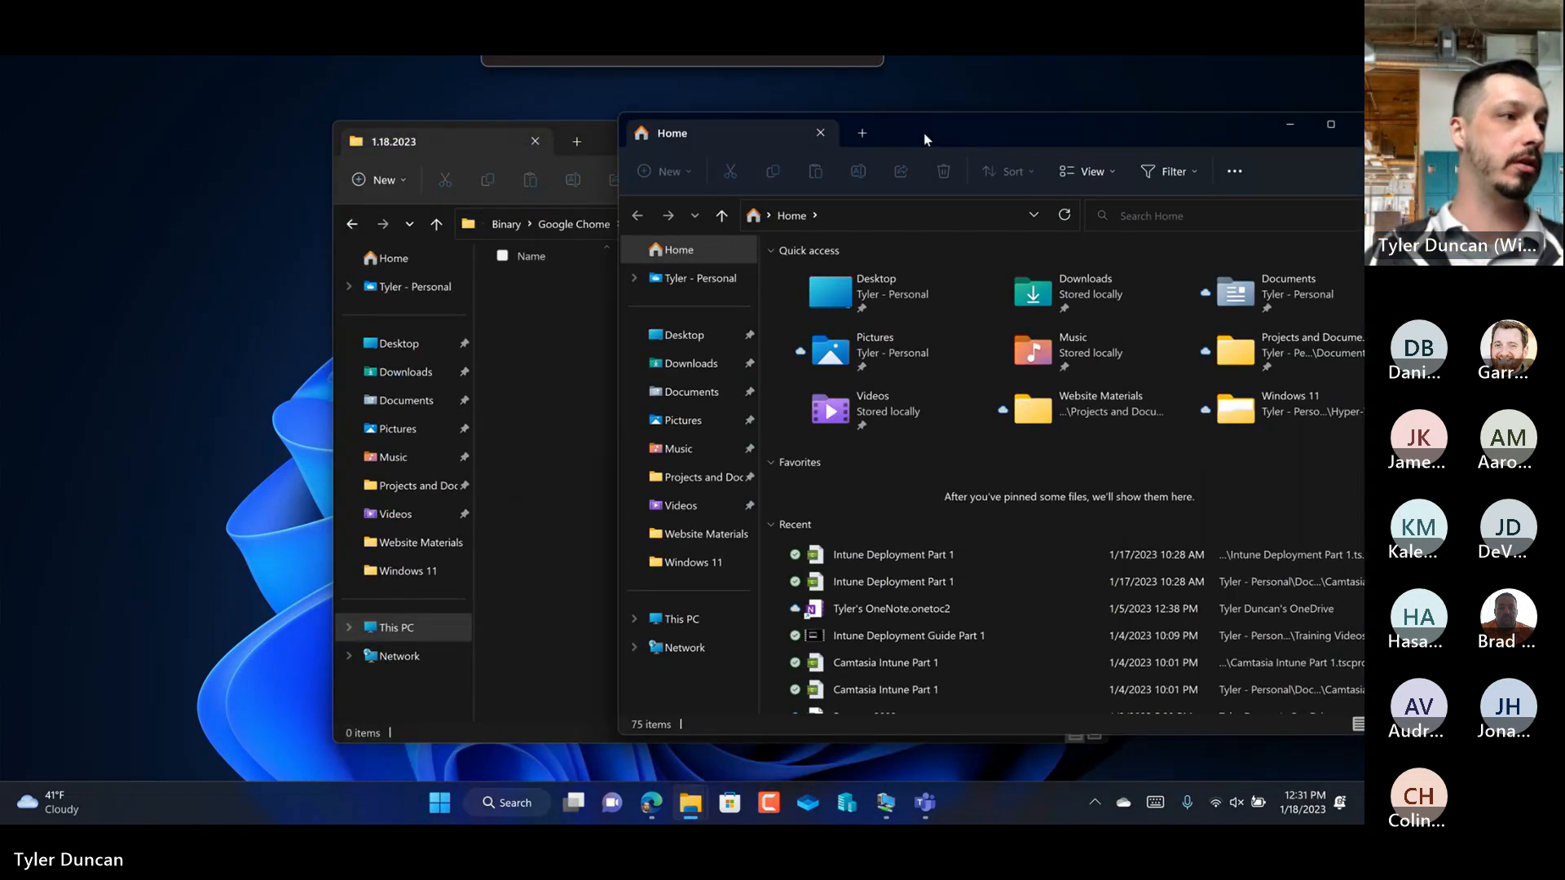
{"action": "left_click", "coordinate": [697, 360]}
{"action": "left_click", "coordinate": [854, 308]}
{"action": "left_click_drag", "start_coordinate": [854, 317], "coordinate": [549, 367]}
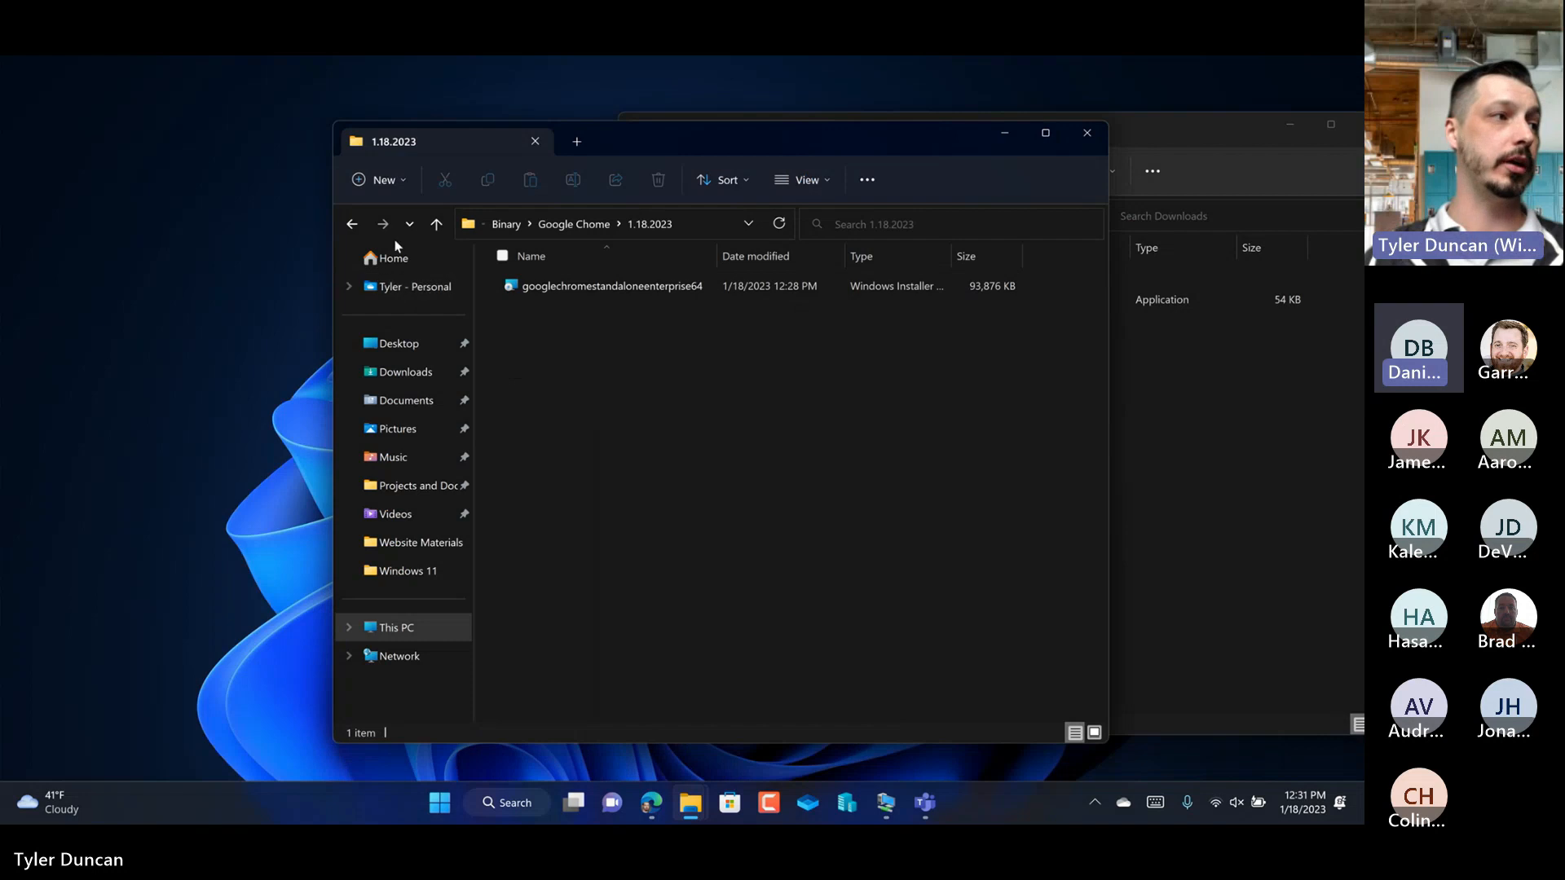
Step: Return to the Intune folder, open Repackager and move IntuneWinAppUtil into it from Downloads
{"action": "left_click", "coordinate": [354, 225]}
{"action": "left_click", "coordinate": [354, 225]}
{"action": "left_click", "coordinate": [354, 225]}
{"action": "double_click", "coordinate": [536, 344]}
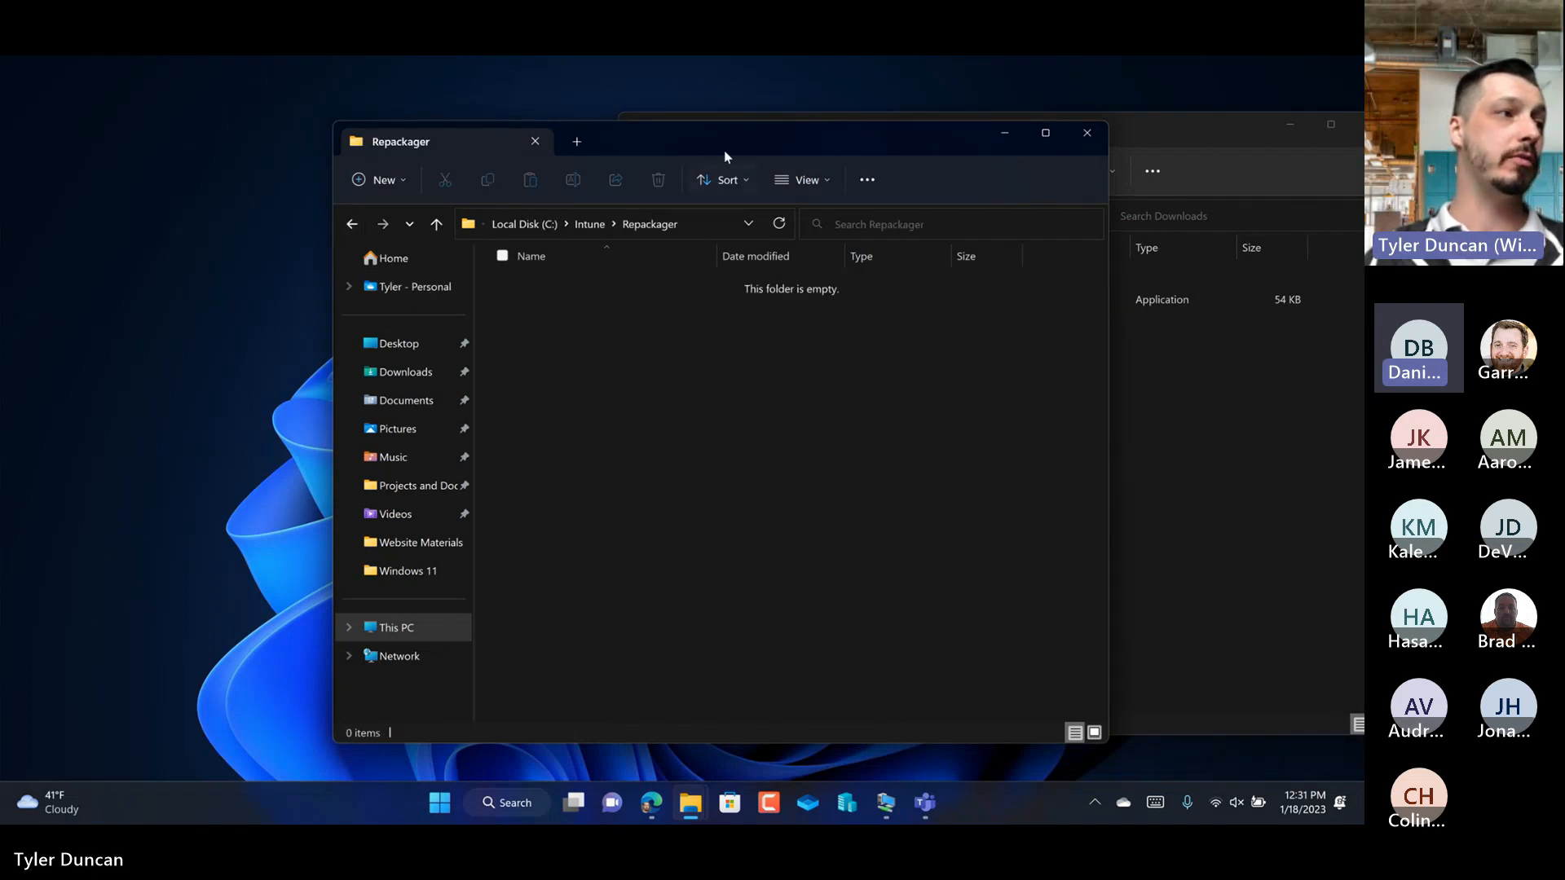
{"action": "left_click_drag", "start_coordinate": [724, 150], "coordinate": [525, 132]}
{"action": "left_click", "coordinate": [1004, 428]}
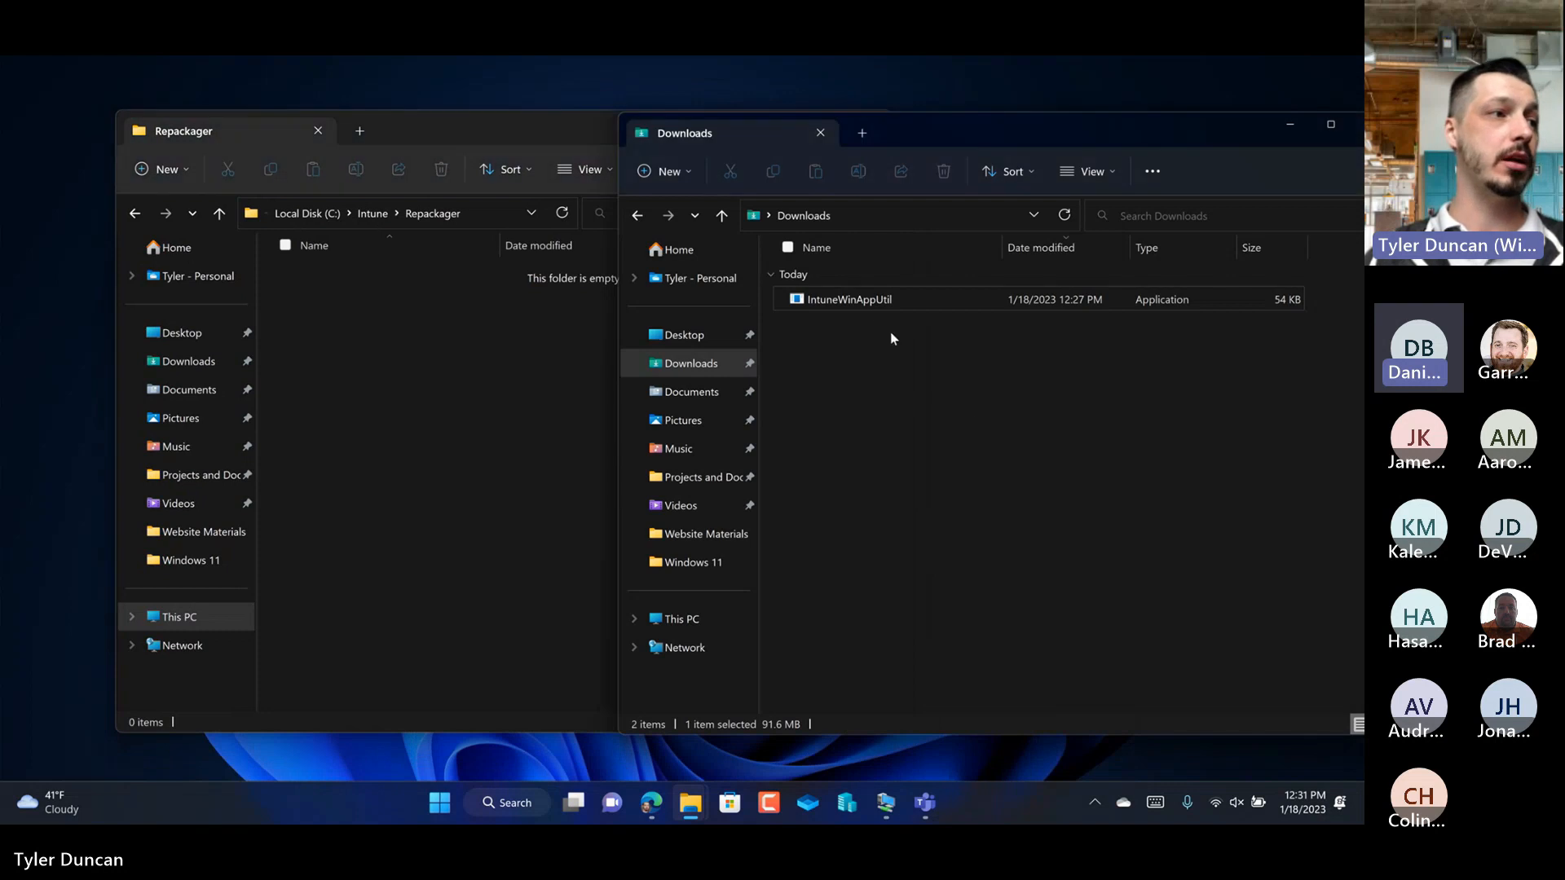
{"action": "left_click_drag", "start_coordinate": [874, 304], "coordinate": [442, 389]}
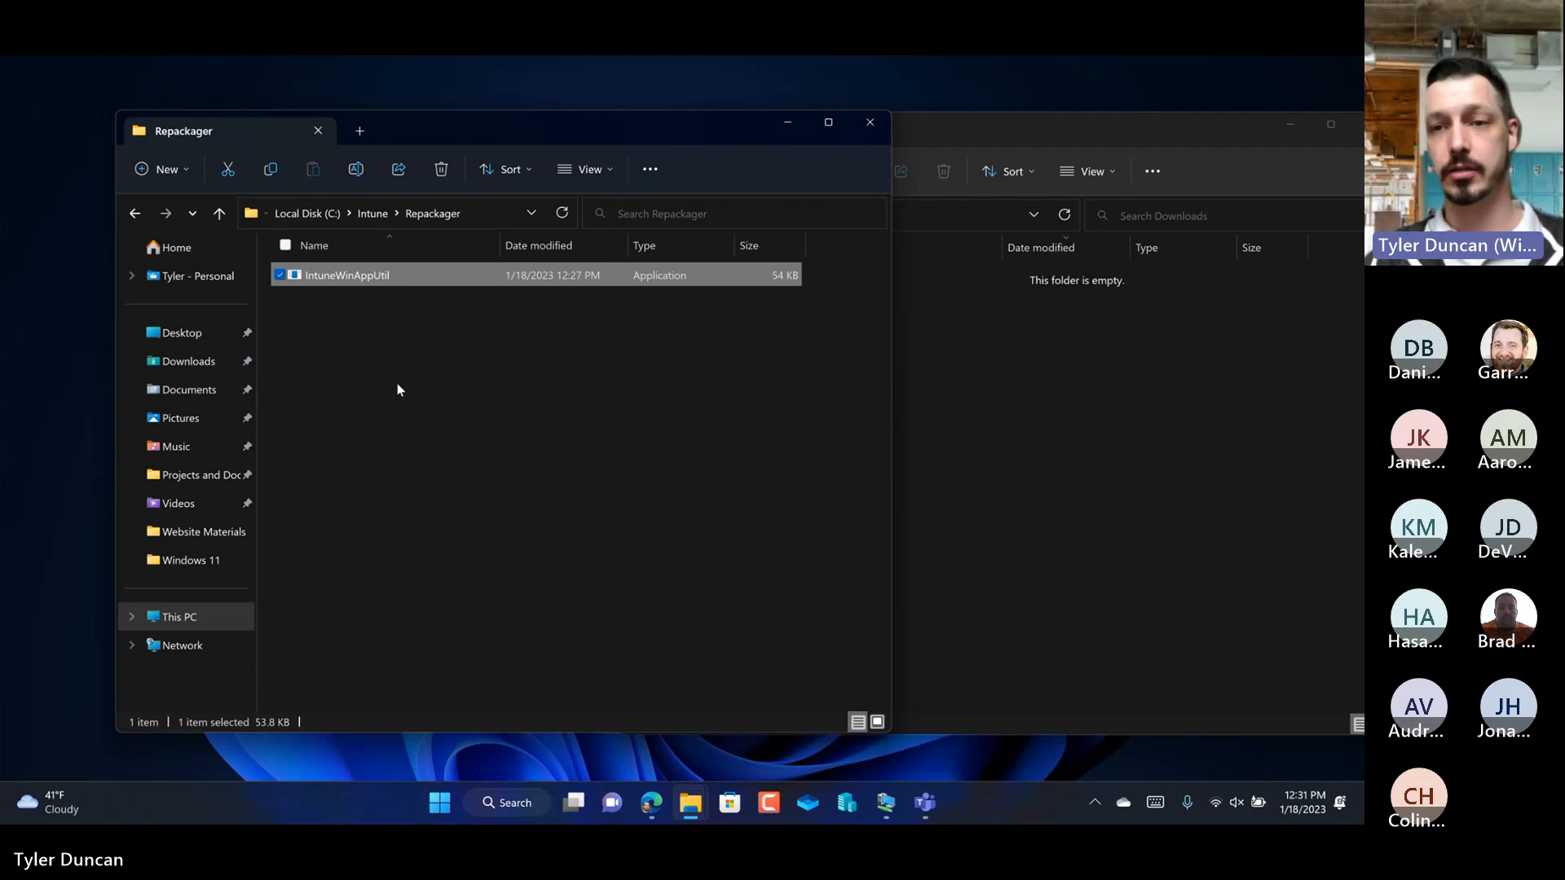
{"action": "left_click", "coordinate": [398, 383]}
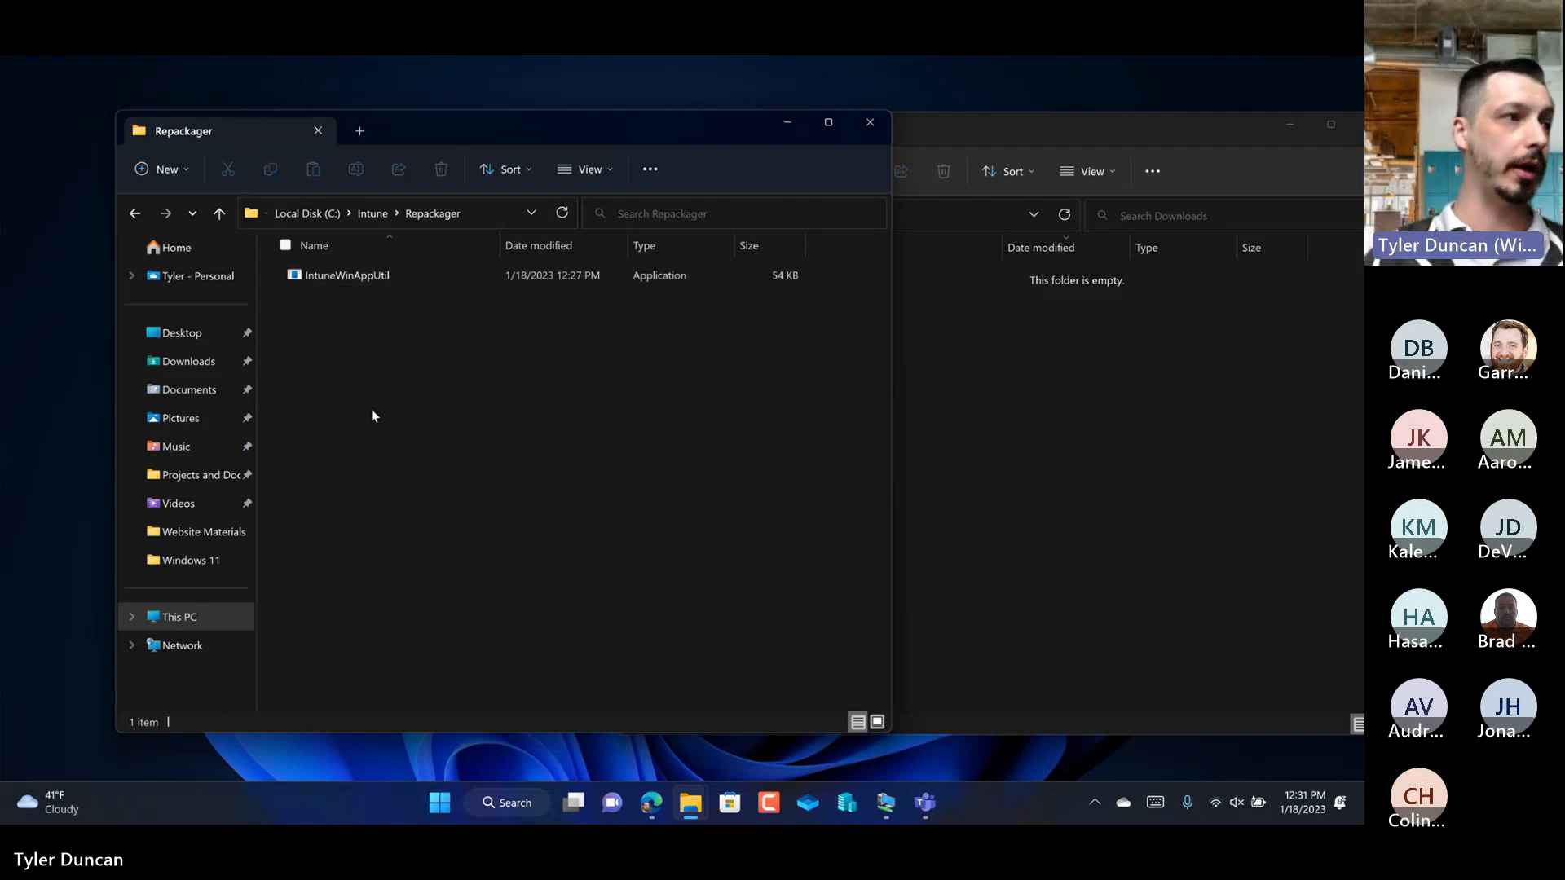
Step: Open the Intunewin folder and create a subfolder named Google Chrome in it
{"action": "left_click", "coordinate": [134, 212]}
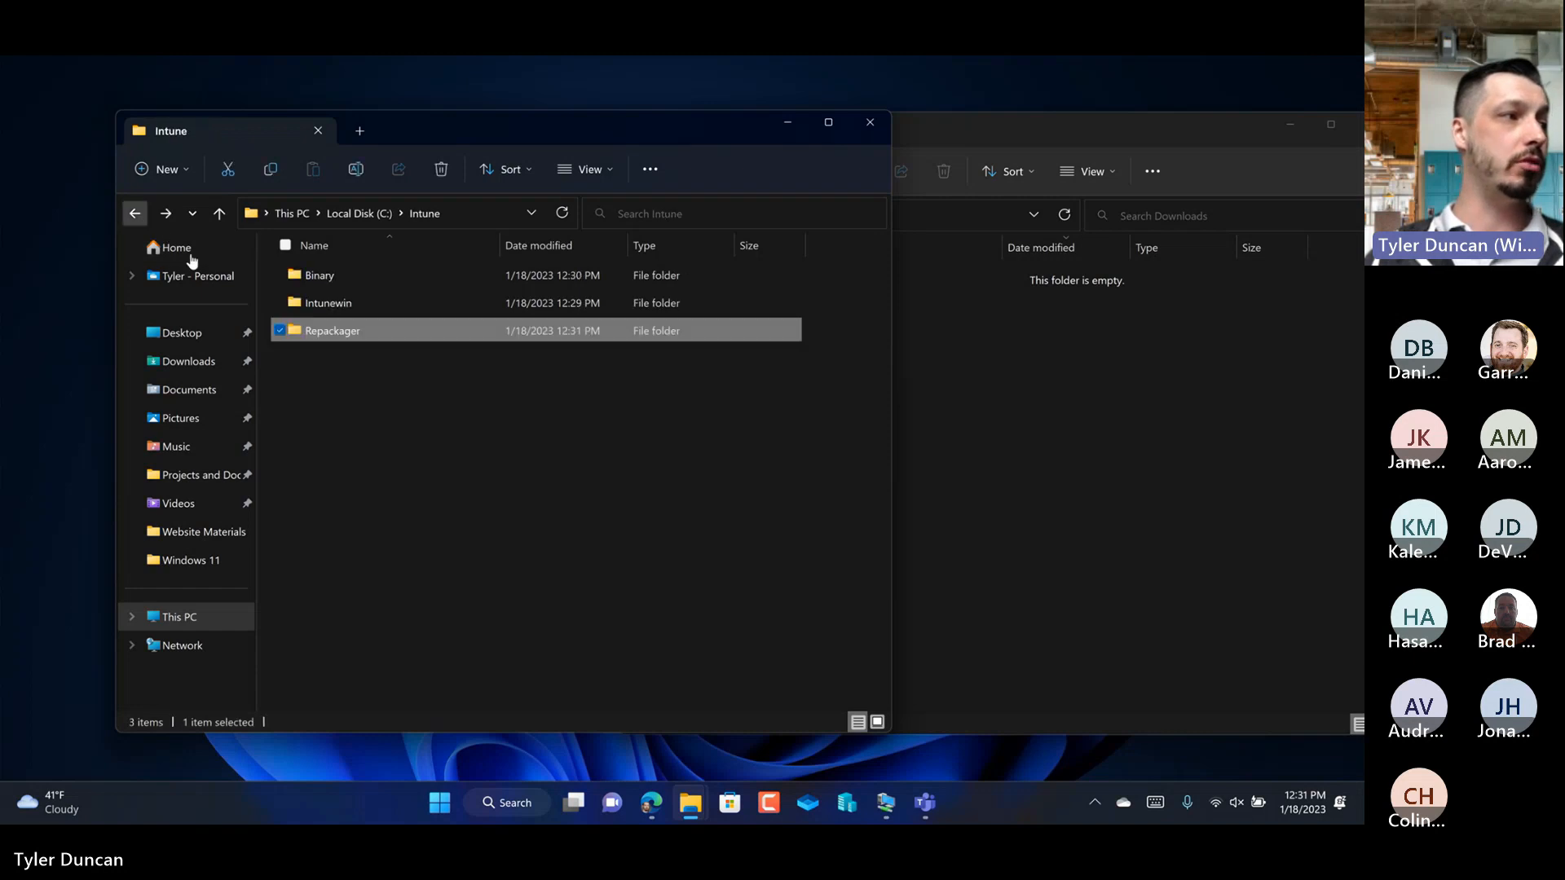
{"action": "double_click", "coordinate": [342, 301]}
{"action": "right_click", "coordinate": [375, 409]}
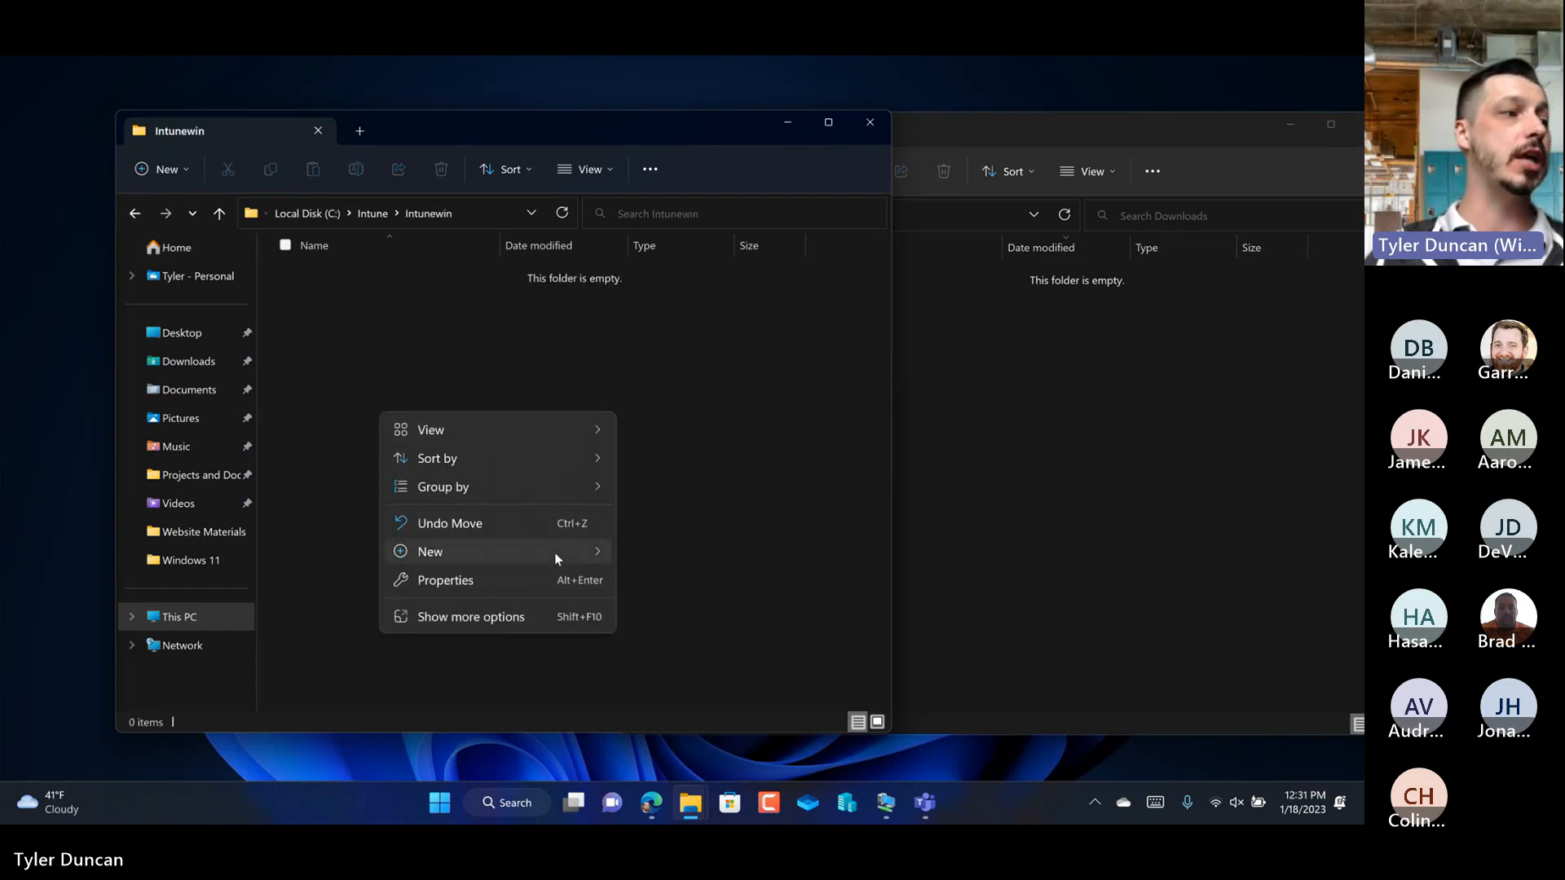
{"action": "mouse_move", "coordinate": [599, 554]}
{"action": "left_click", "coordinate": [695, 268]}
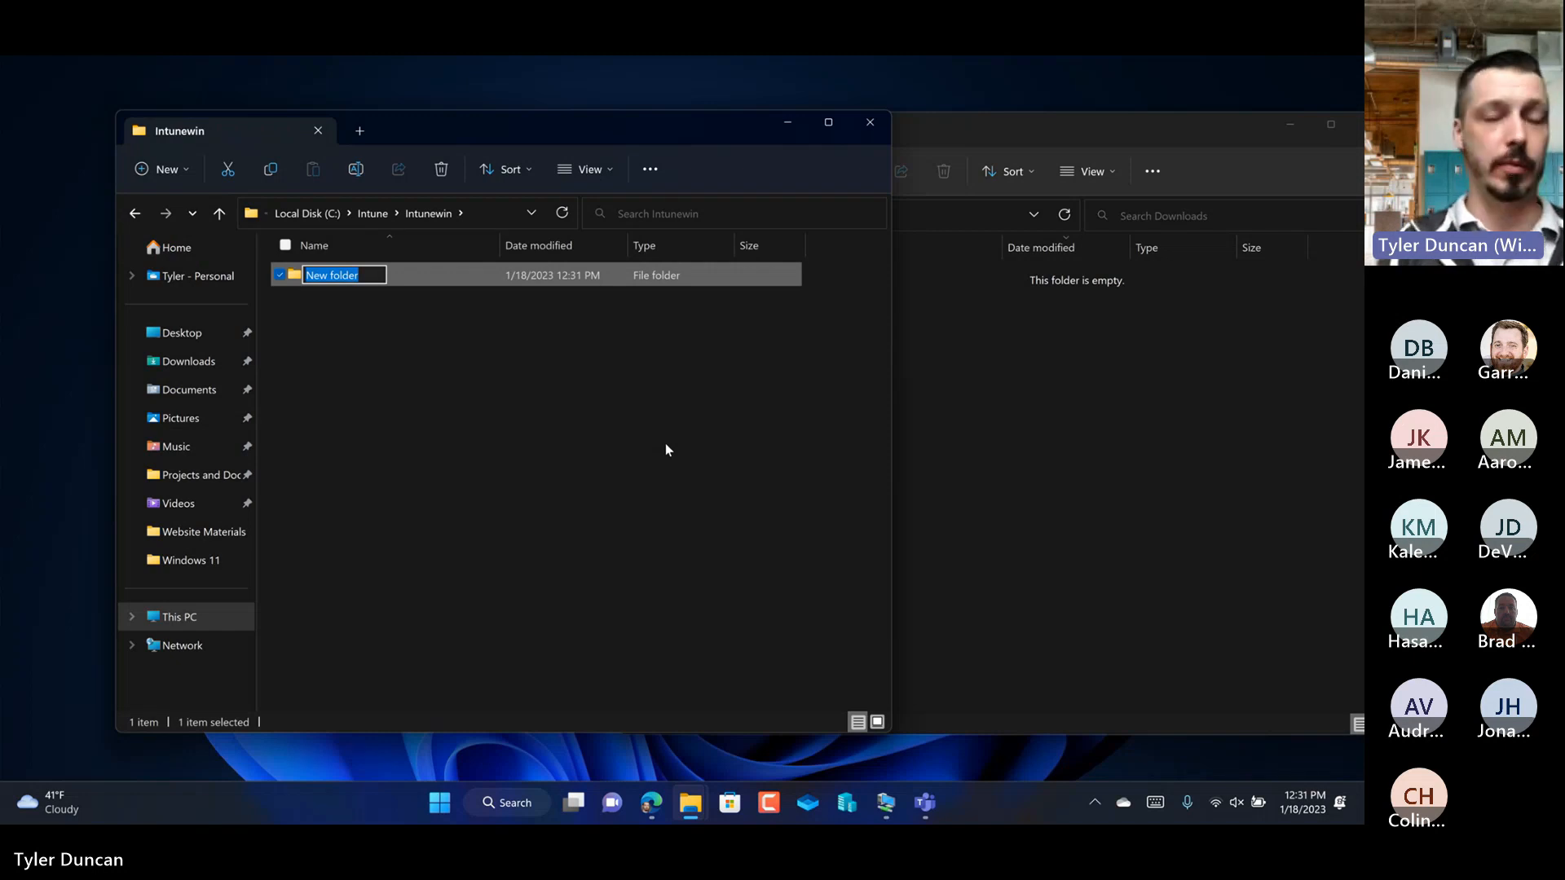
{"action": "left_click", "coordinate": [370, 276]}
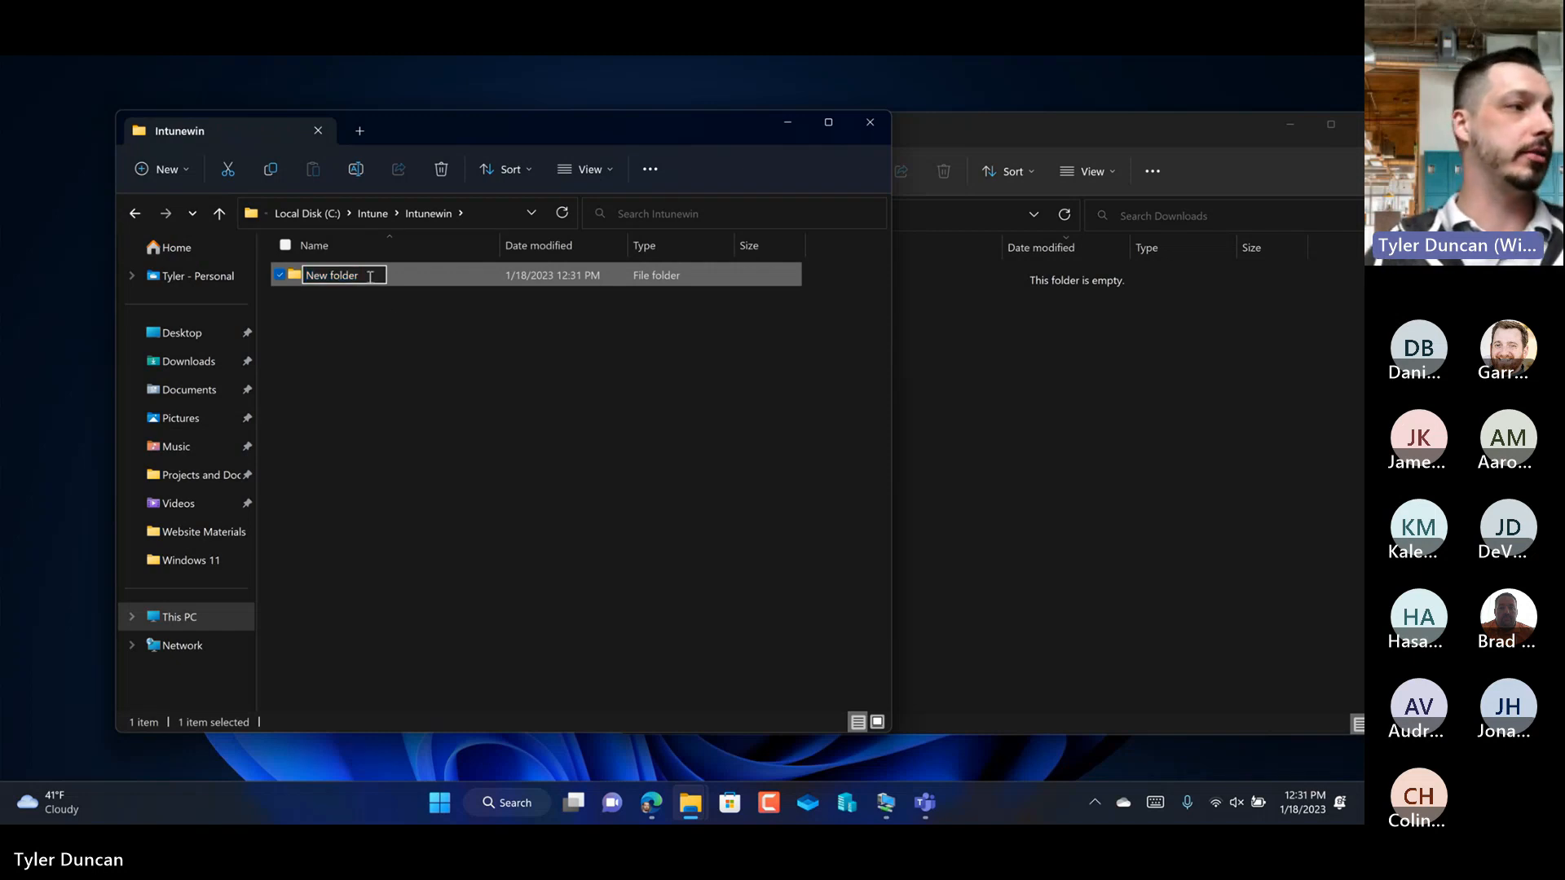
{"action": "key", "text": "BackSpace"}
{"action": "key", "text": "BackSpace"}
{"action": "key", "text": "BackSpace"}
{"action": "key", "text": "BackSpace"}
{"action": "key", "text": "BackSpace"}
{"action": "key", "text": "BackSpace"}
{"action": "key", "text": "BackSpace"}
{"action": "key", "text": "BackSpace"}
{"action": "key", "text": "BackSpace"}
{"action": "key", "text": "BackSpace"}
{"action": "type", "text": "GoogleCH"}
{"action": "key", "text": "BackSpace"}
{"action": "key", "text": "BackSpace"}
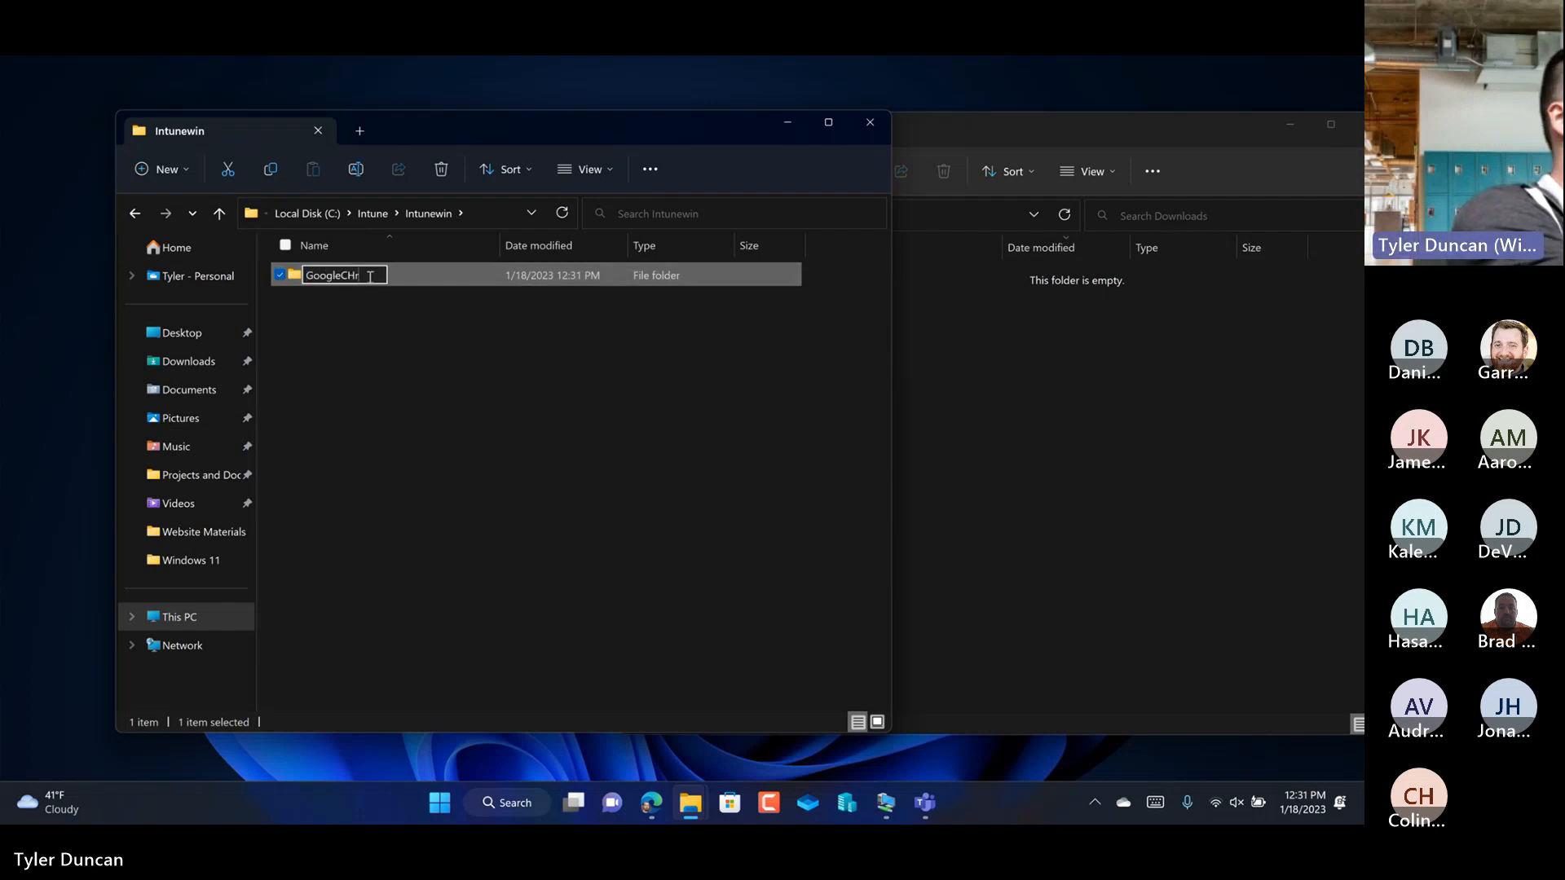
{"action": "type", "text": "Chrome"}
{"action": "key", "text": "Return"}
Step: Create a 1.18.2023 subfolder inside Intunewin's Google Chrome folder, open it, and return to the Intunewin folder
{"action": "double_click", "coordinate": [366, 277]}
{"action": "right_click", "coordinate": [373, 399]}
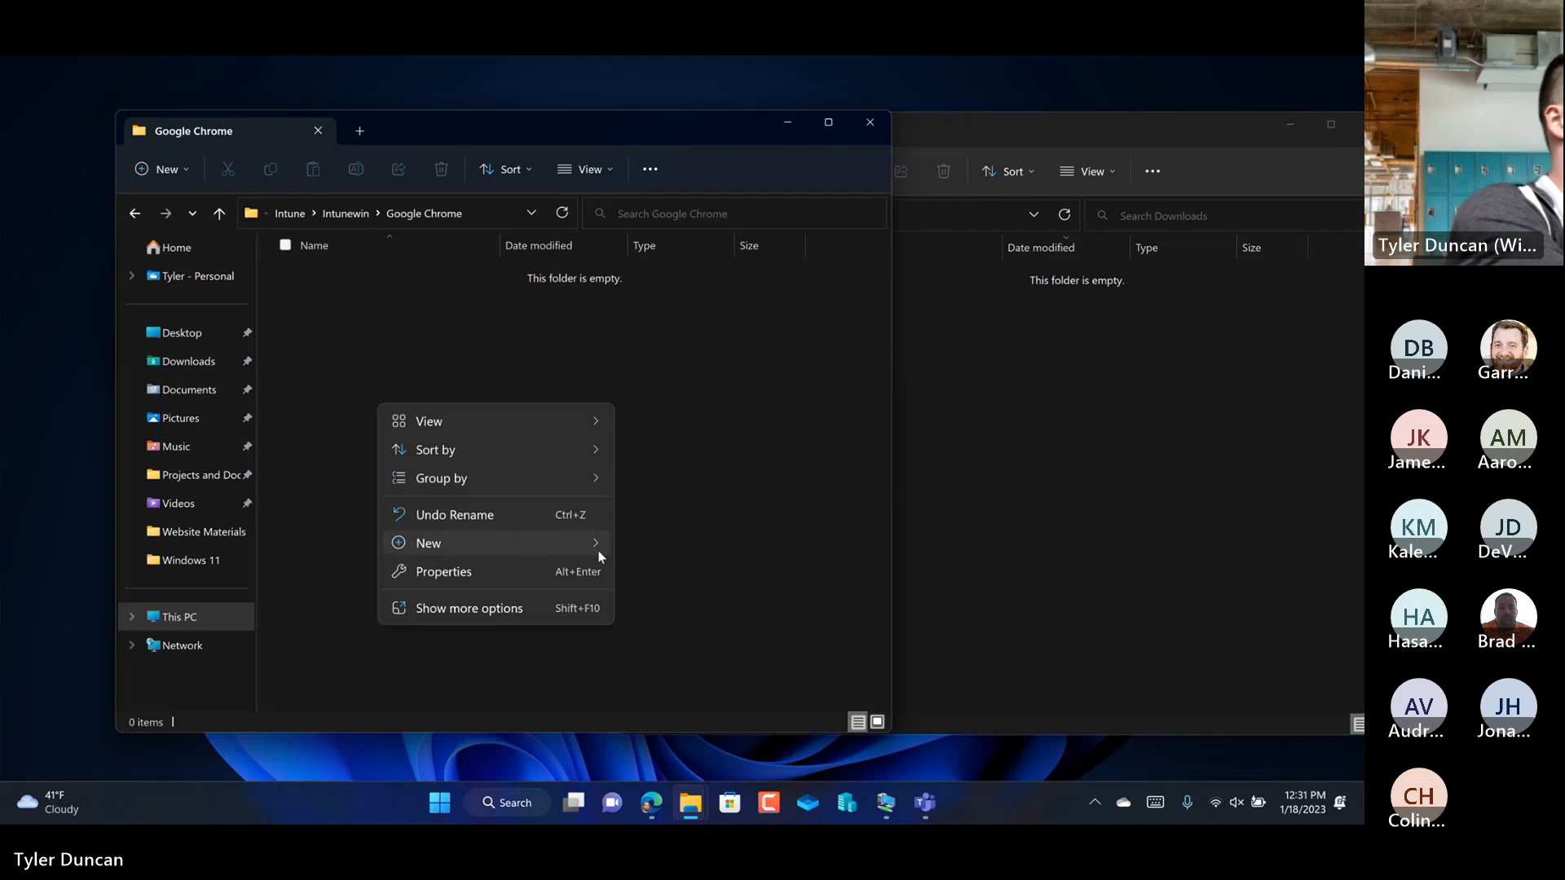
{"action": "mouse_move", "coordinate": [599, 543]}
{"action": "left_click", "coordinate": [658, 257]}
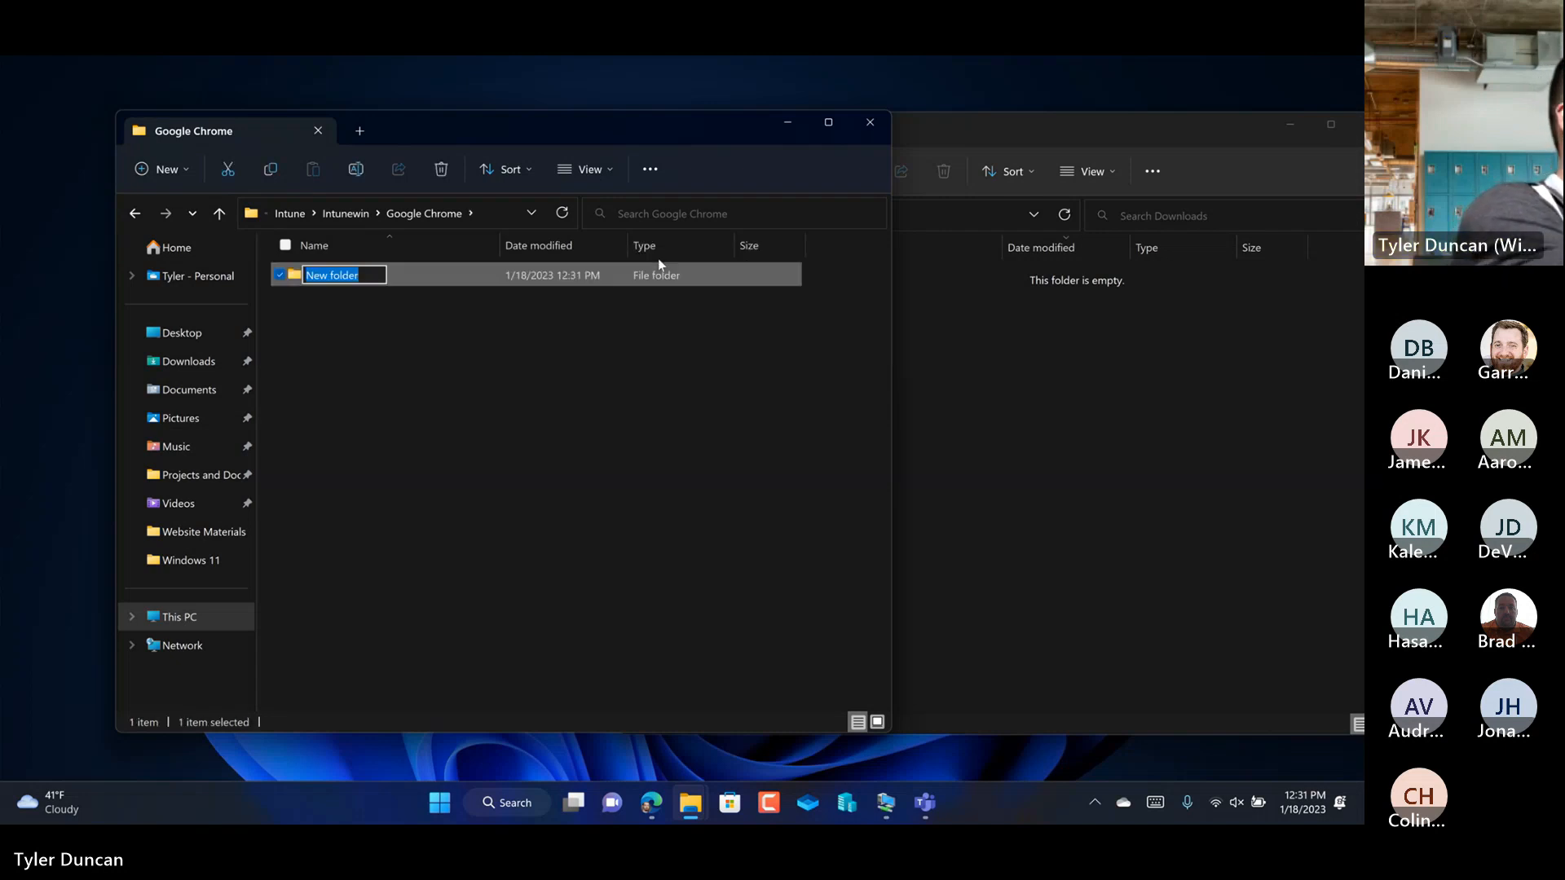
{"action": "type", "text": "1.18.2023"}
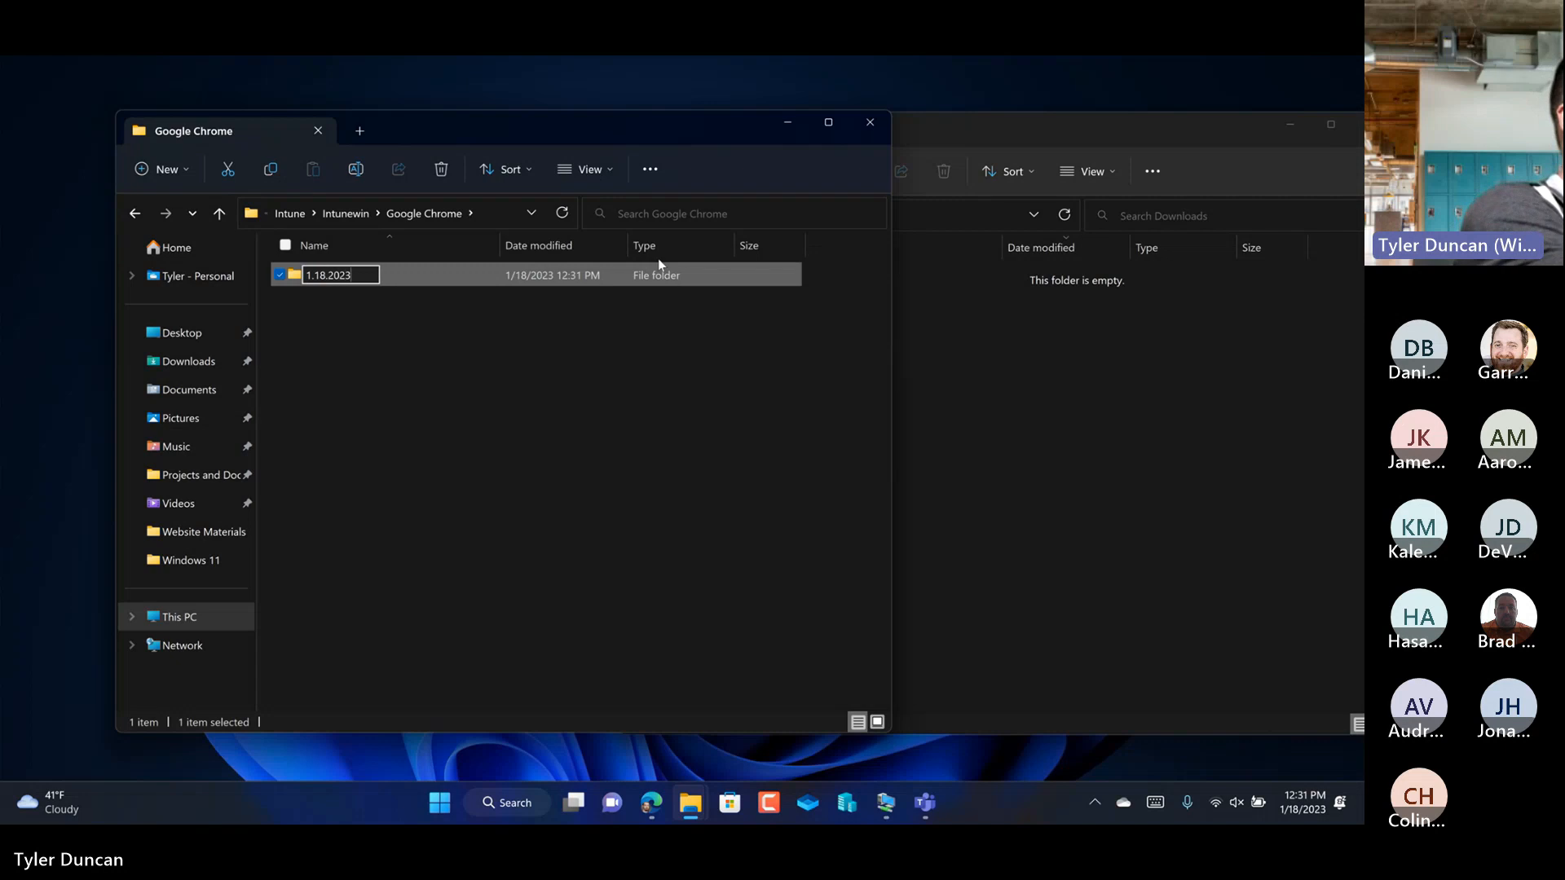
{"action": "key", "text": "Return"}
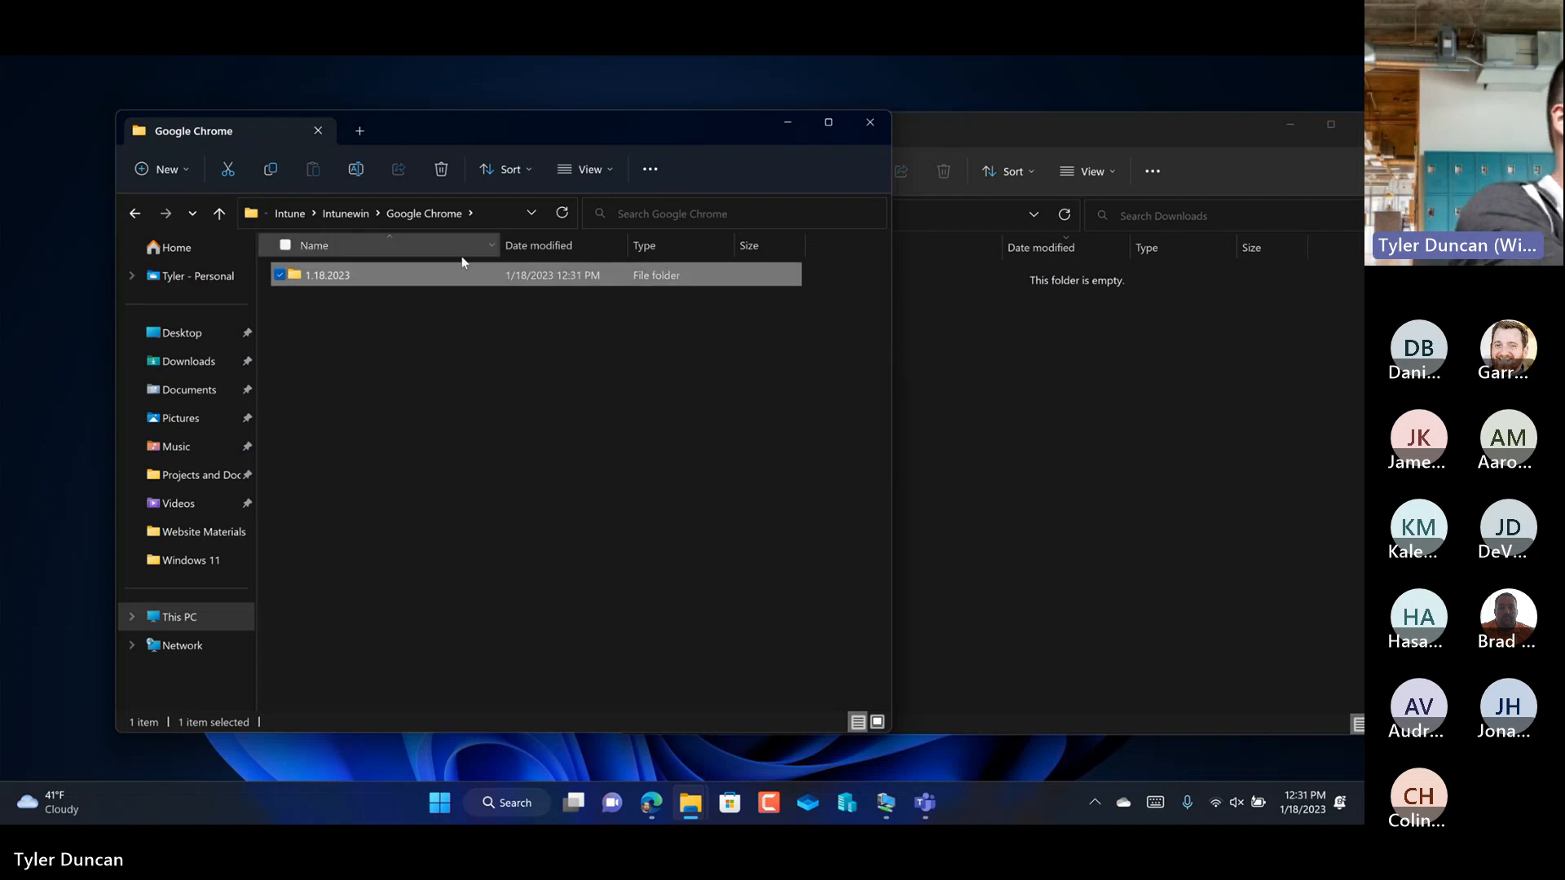
{"action": "double_click", "coordinate": [341, 276]}
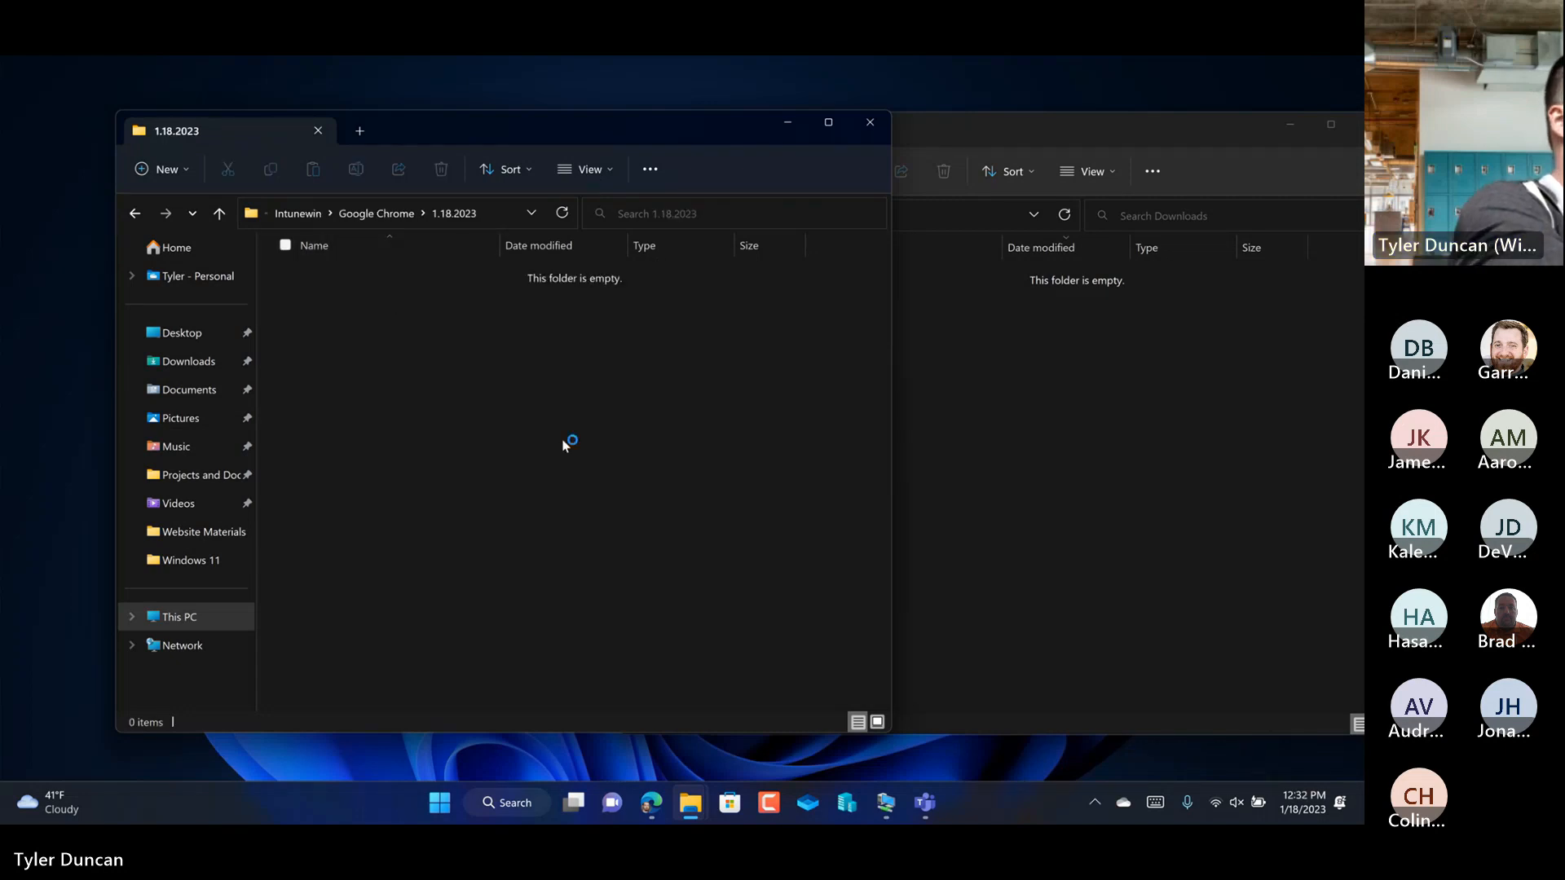
{"action": "double_click", "coordinate": [137, 215]}
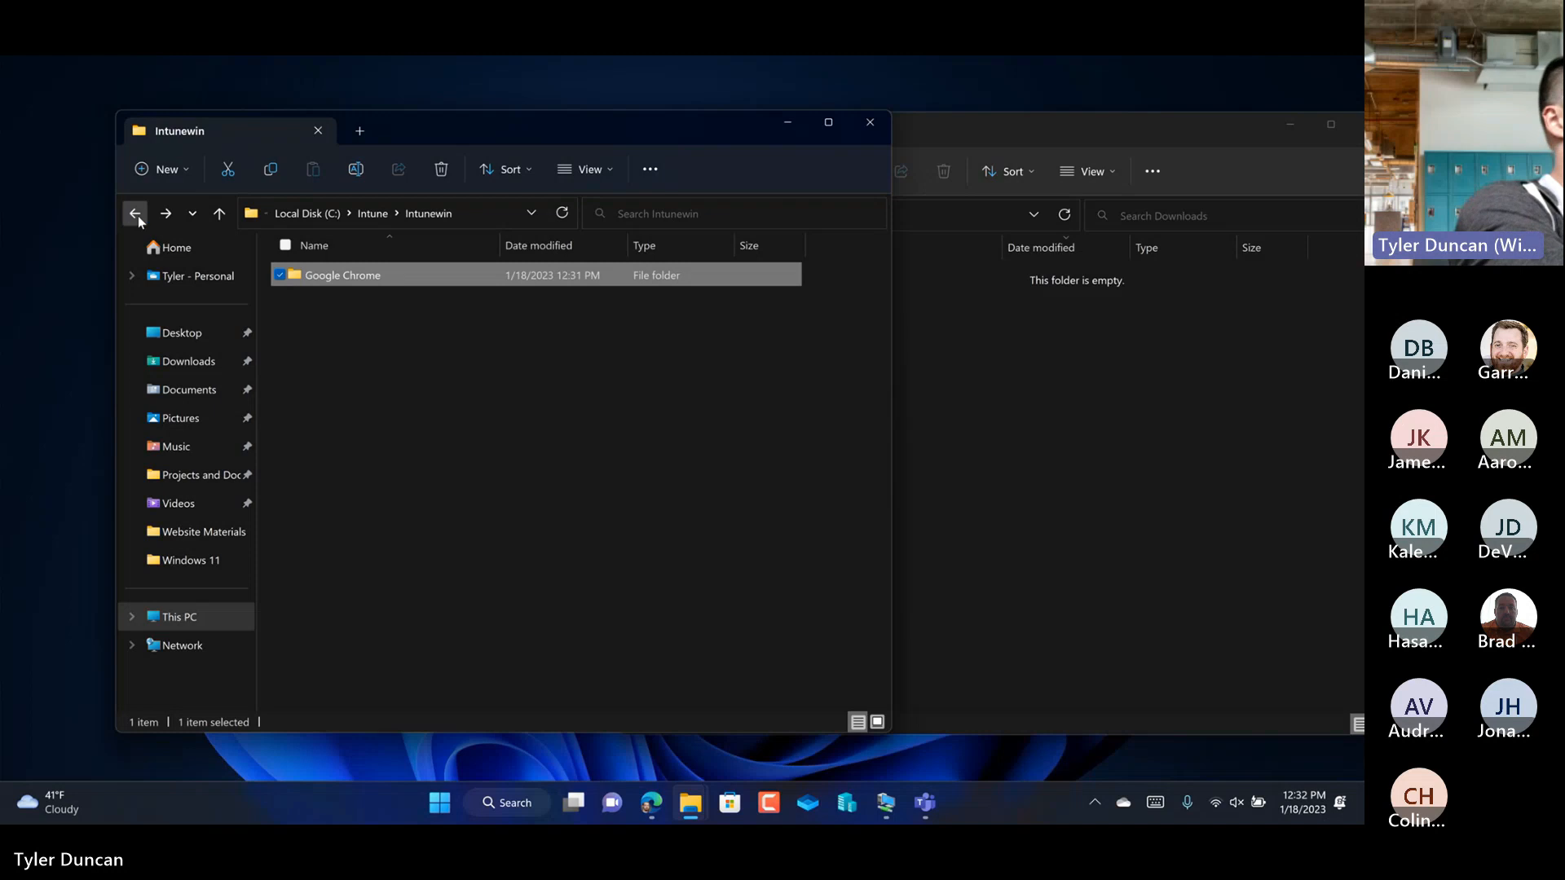
Step: Search for PowerShell, run Windows PowerShell as administrator and move its window clear of the Intunewin folder listing
{"action": "left_click", "coordinate": [440, 809]}
{"action": "type", "text": "powershell"}
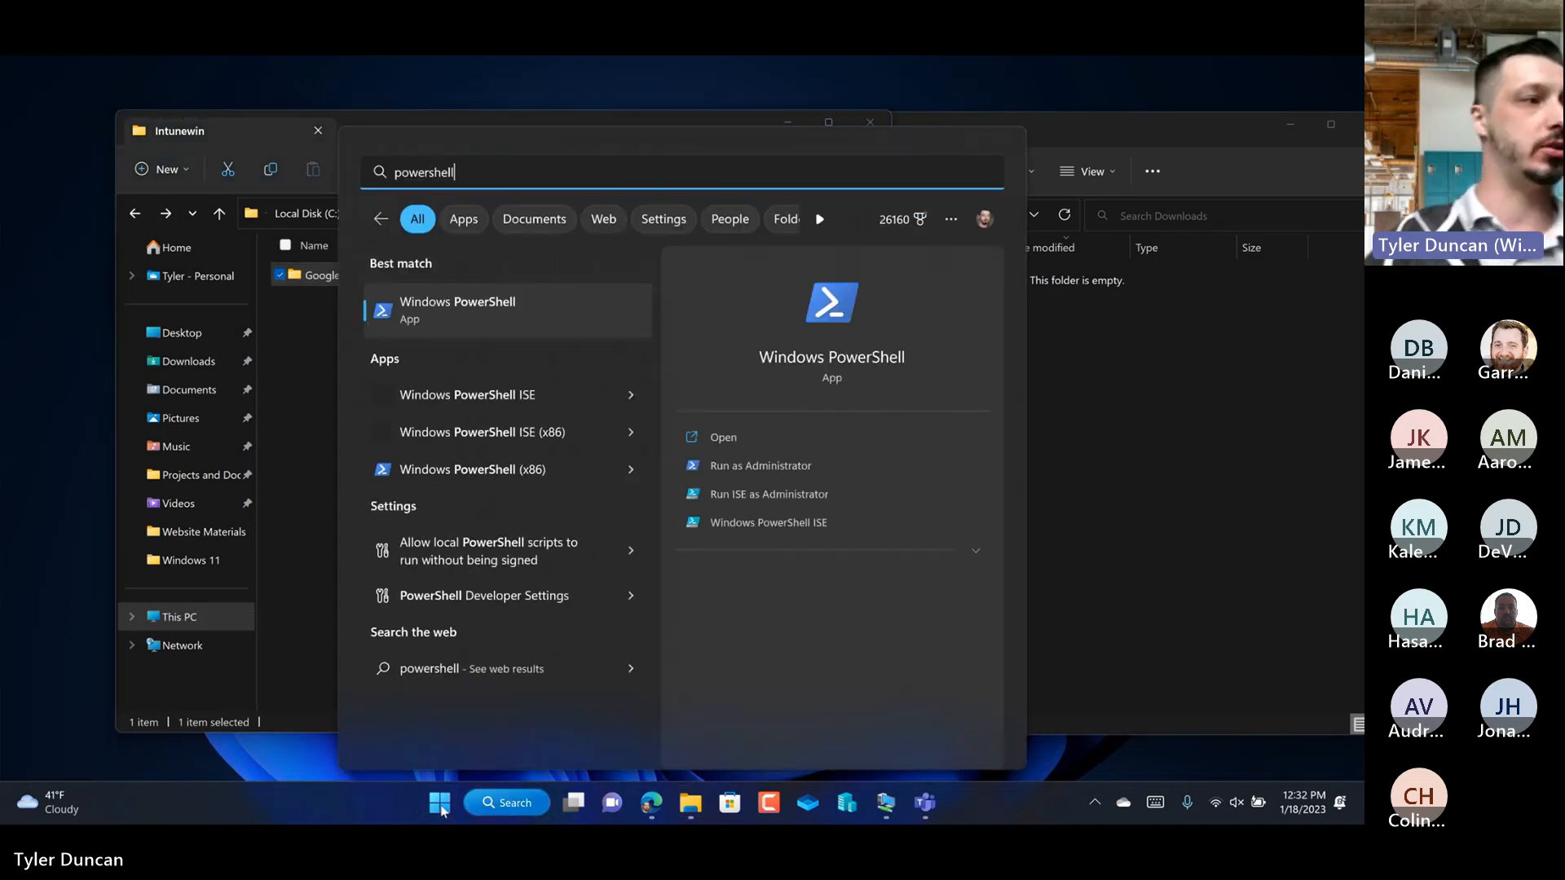
{"action": "right_click", "coordinate": [496, 332]}
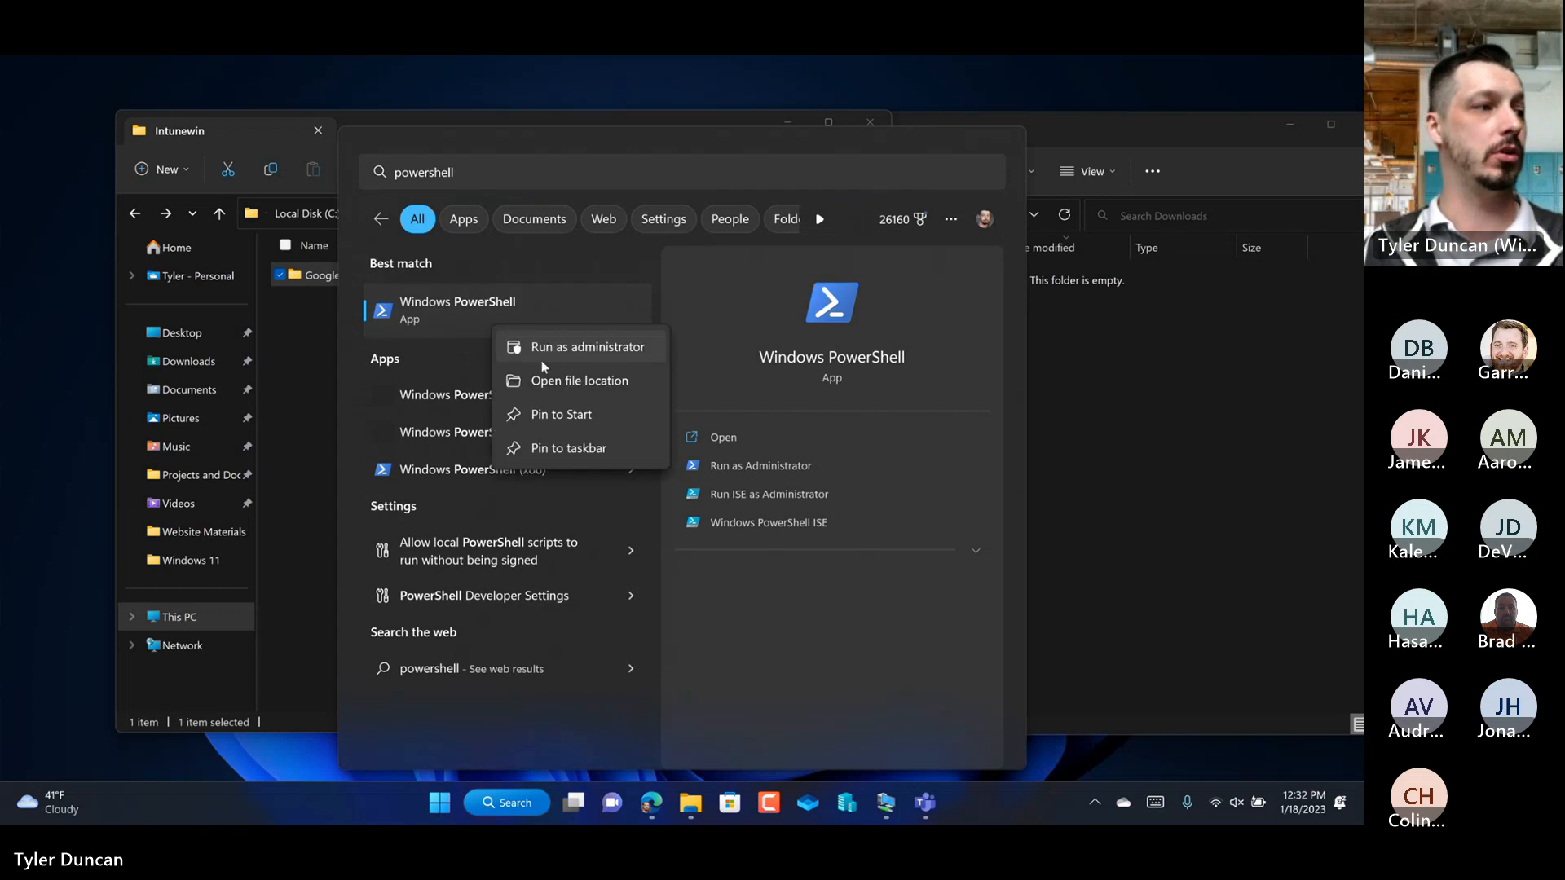
{"action": "left_click", "coordinate": [570, 349]}
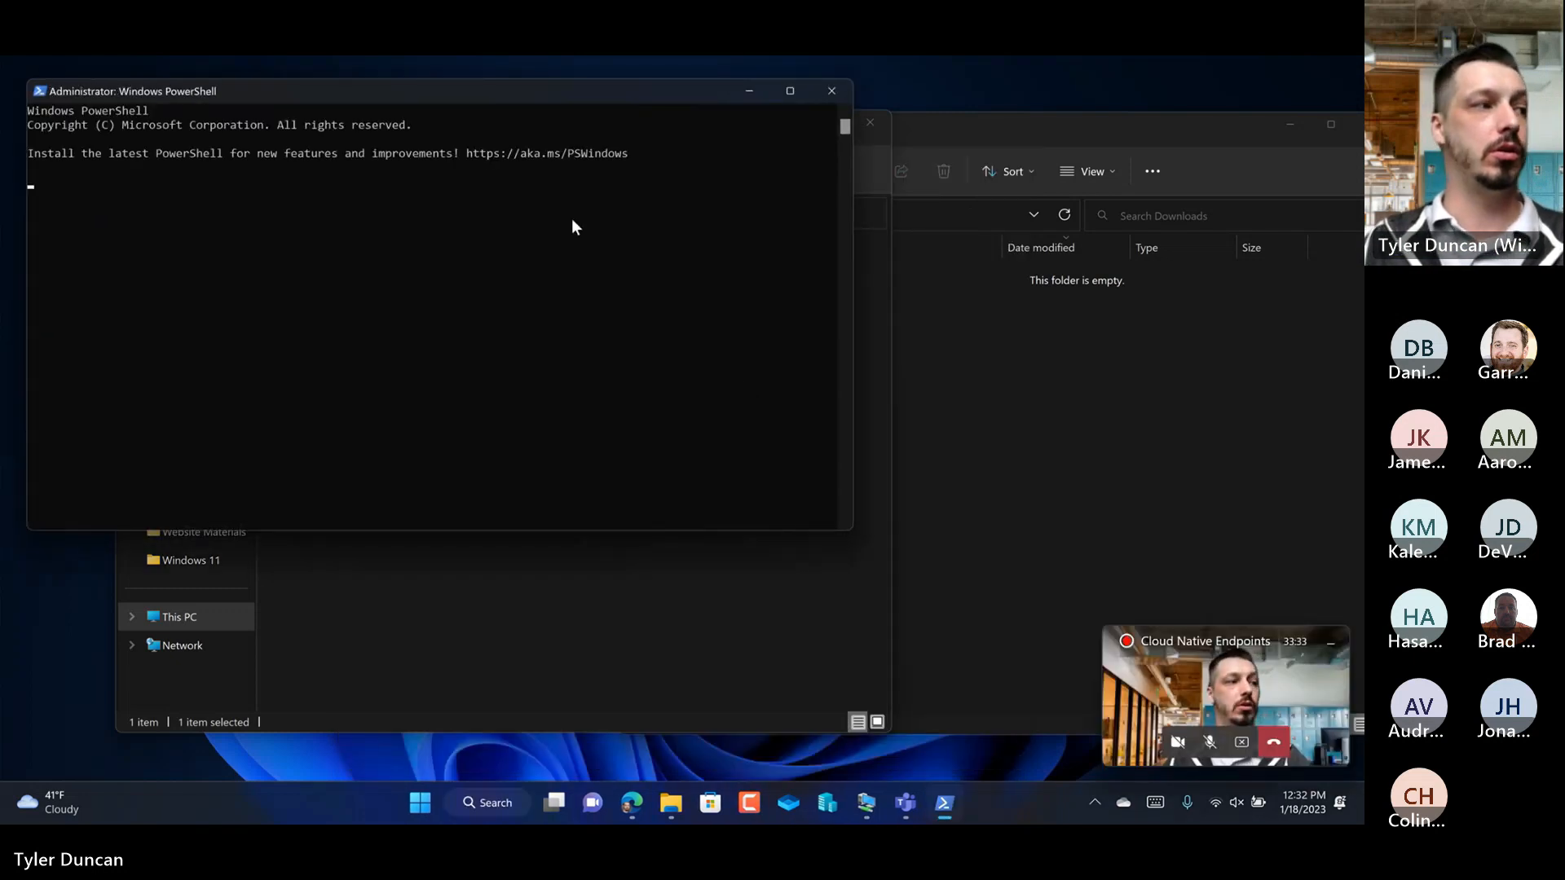
{"action": "left_click_drag", "start_coordinate": [369, 95], "coordinate": [755, 359]}
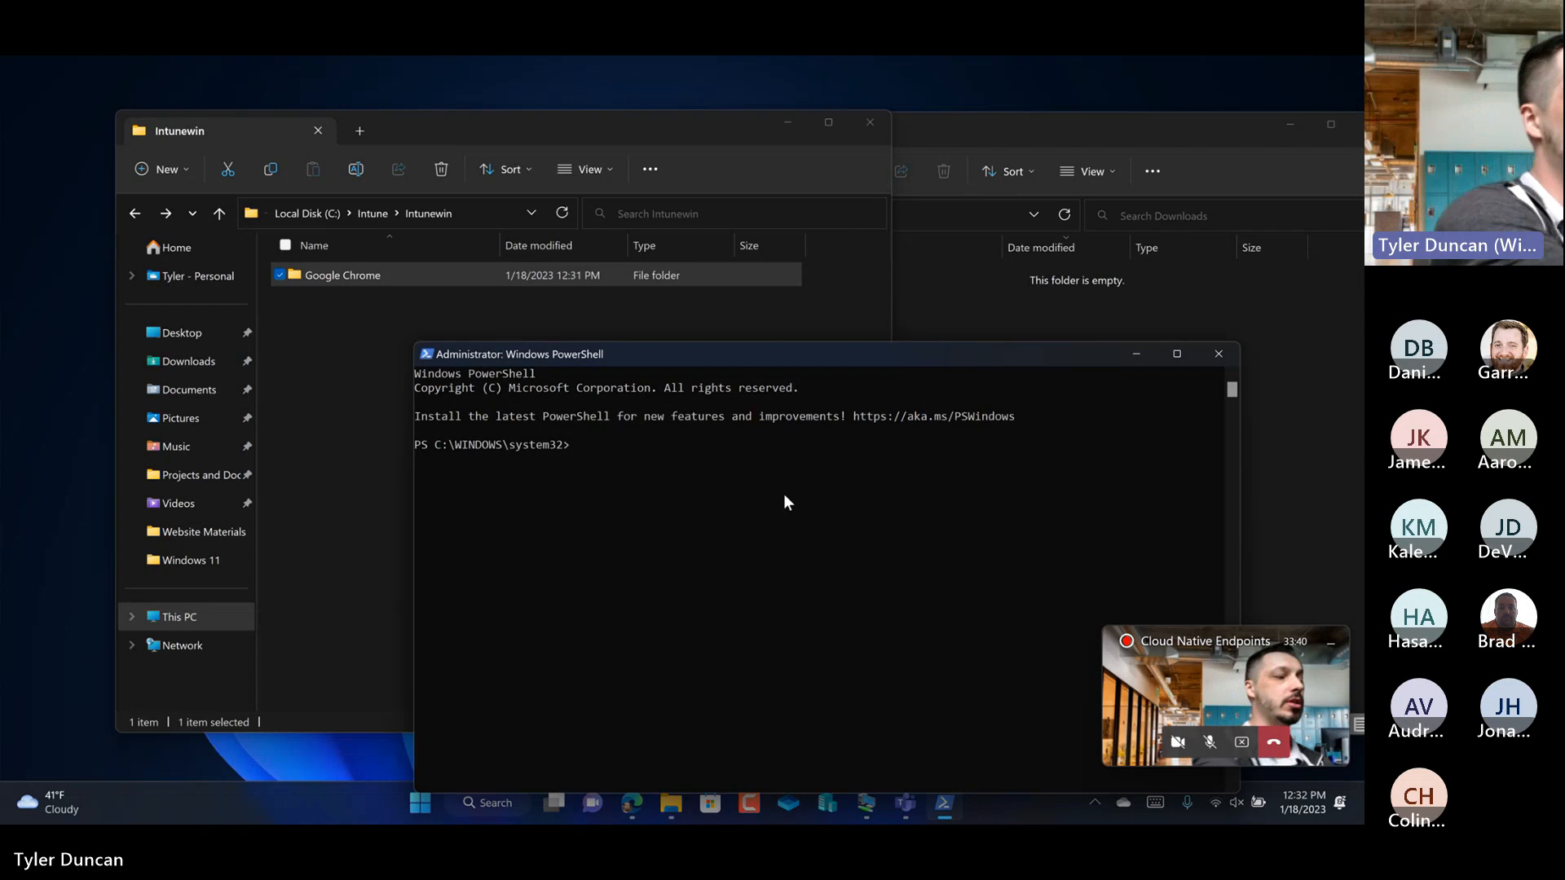
Step: Change the PowerShell directory to C:\Intune\Repackager and list its contents with ls
{"action": "type", "text": "cd C"}
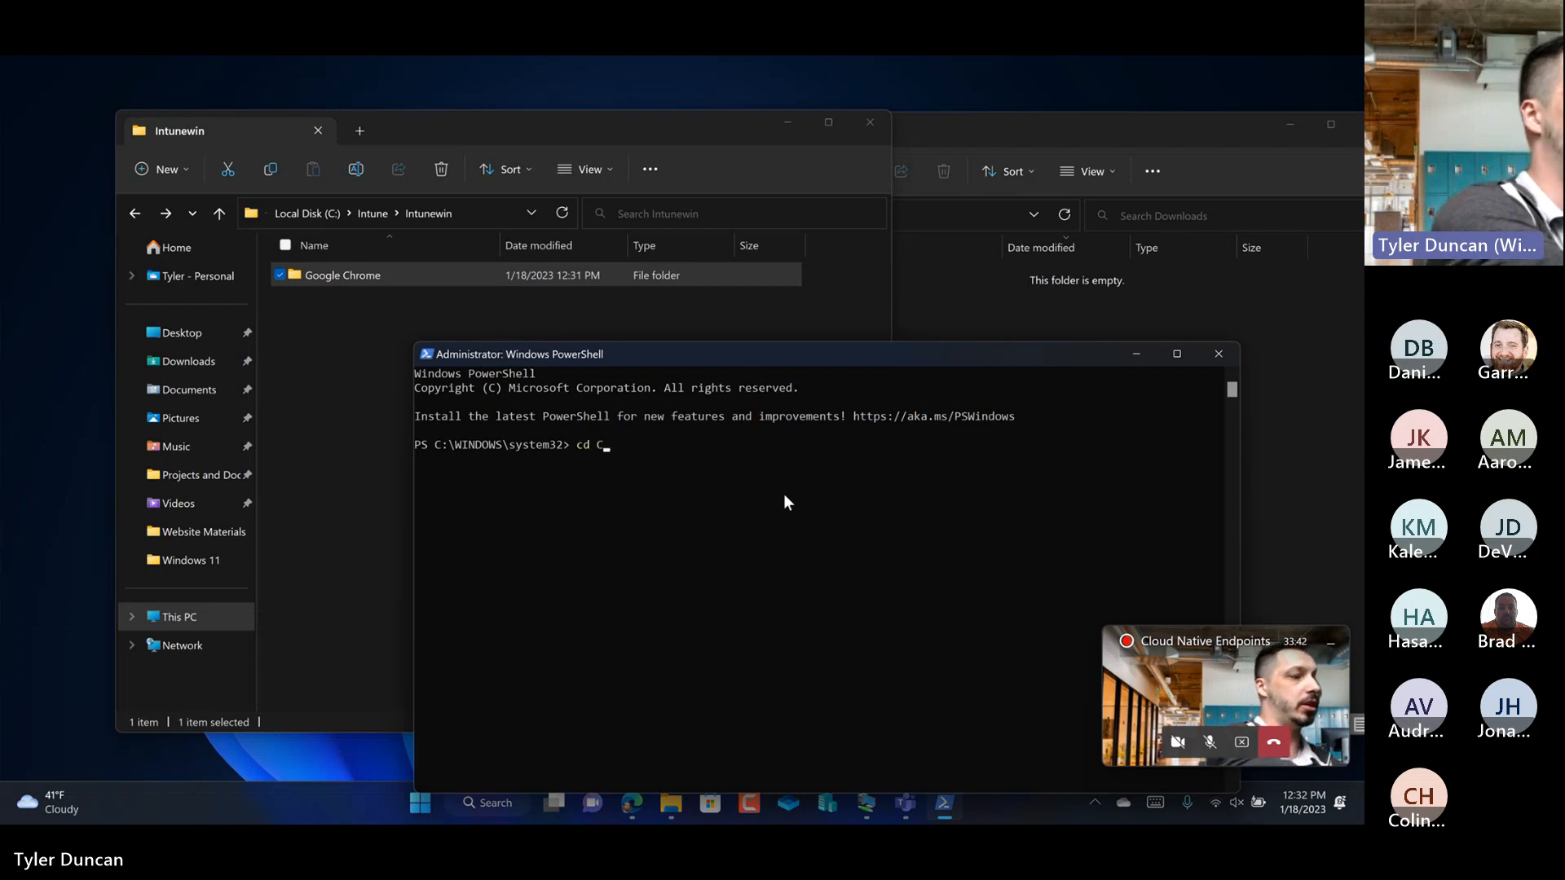
{"action": "type", "text": ":\\Intu"}
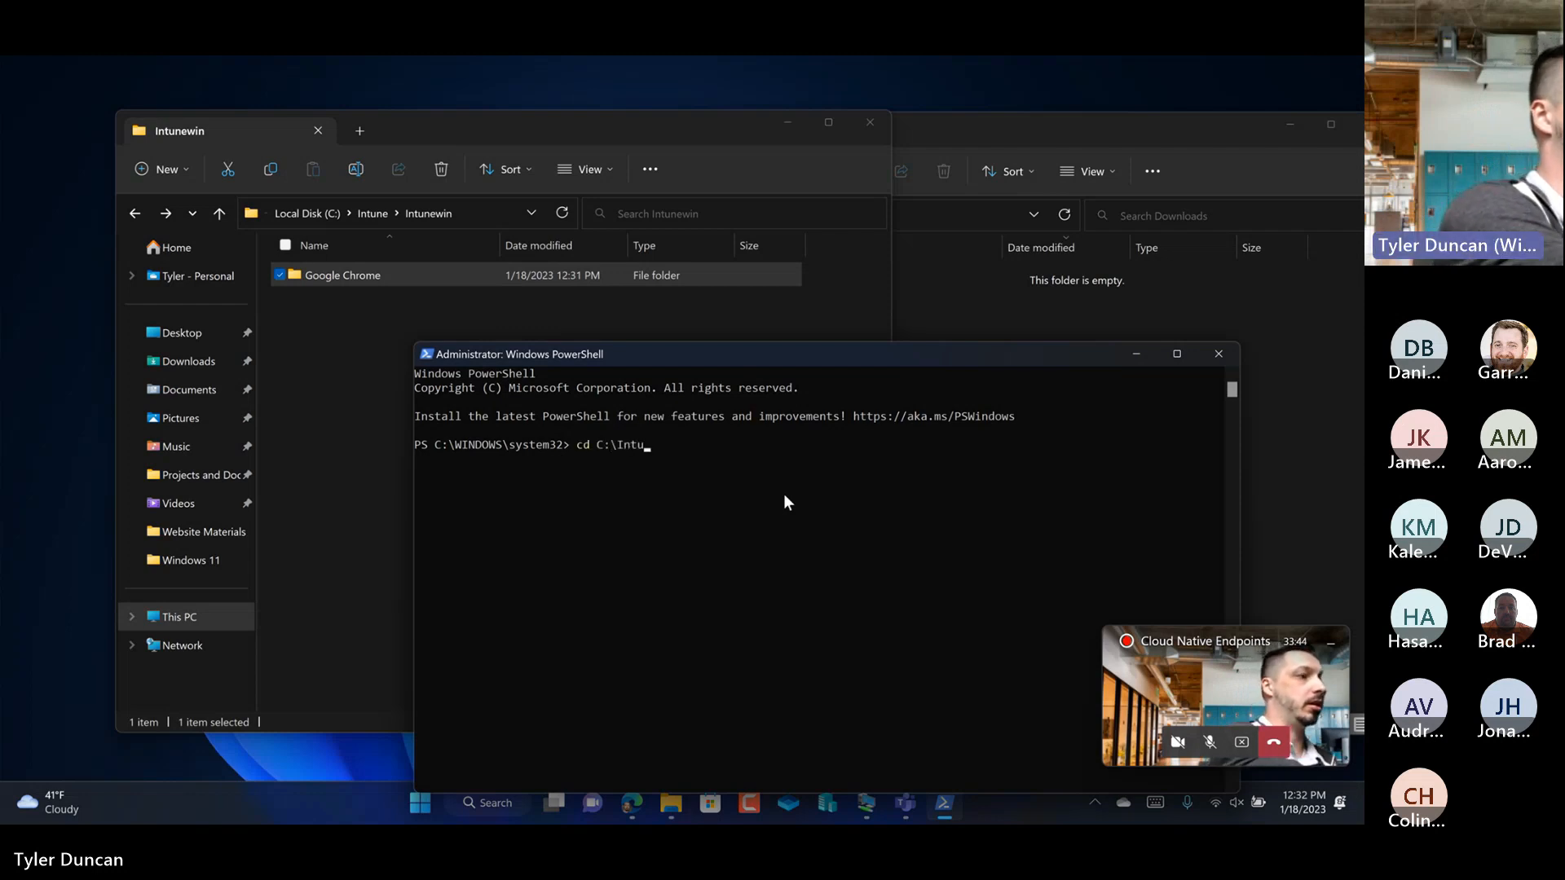
{"action": "type", "text": "ne\\Repackager"}
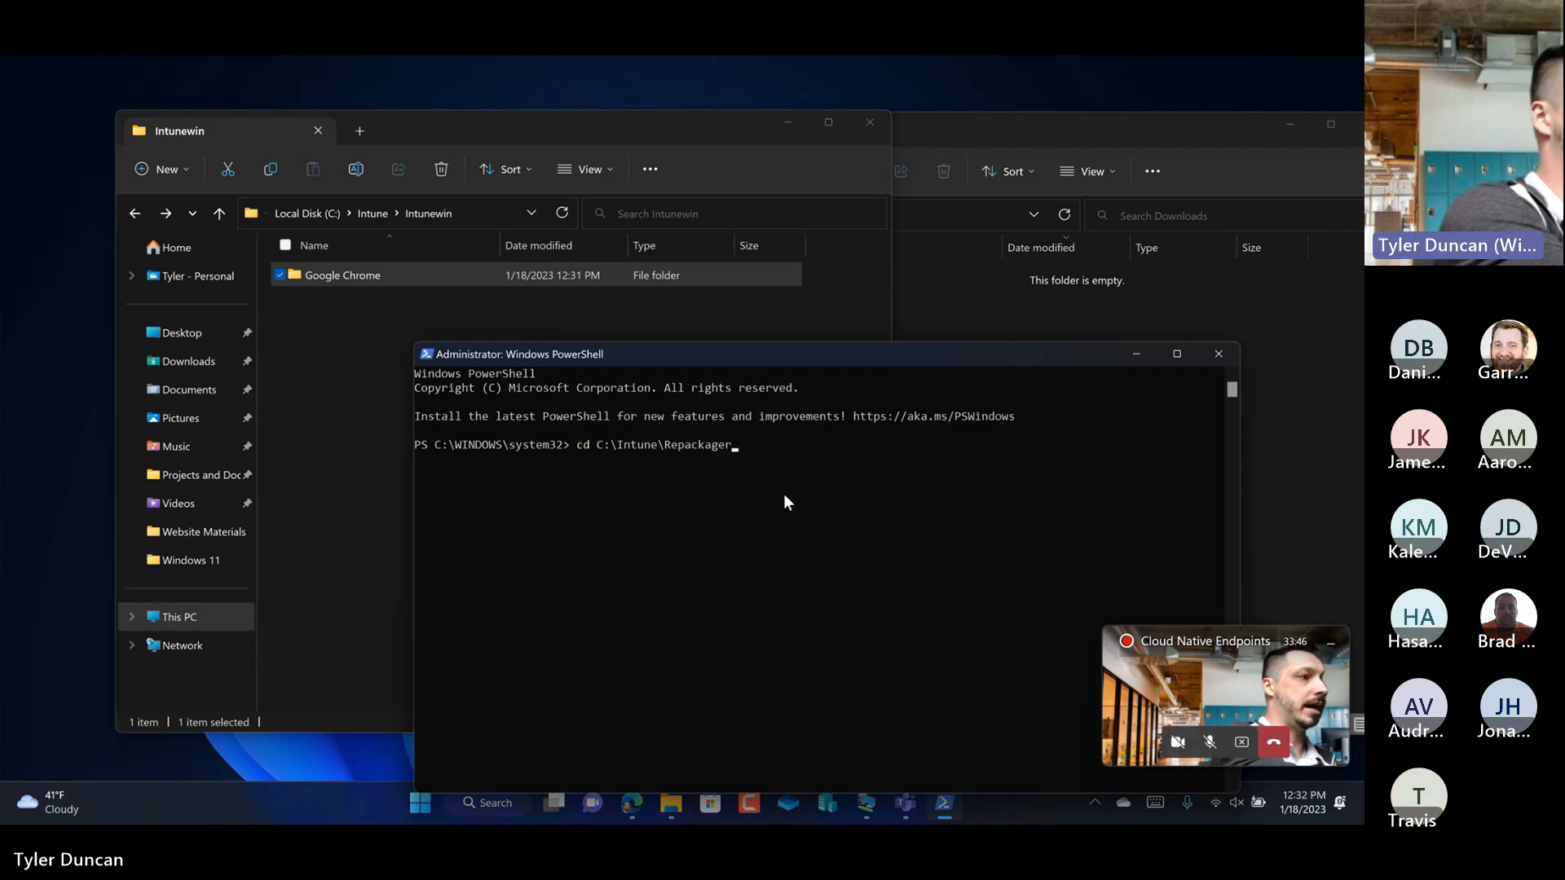
{"action": "key", "text": "Return"}
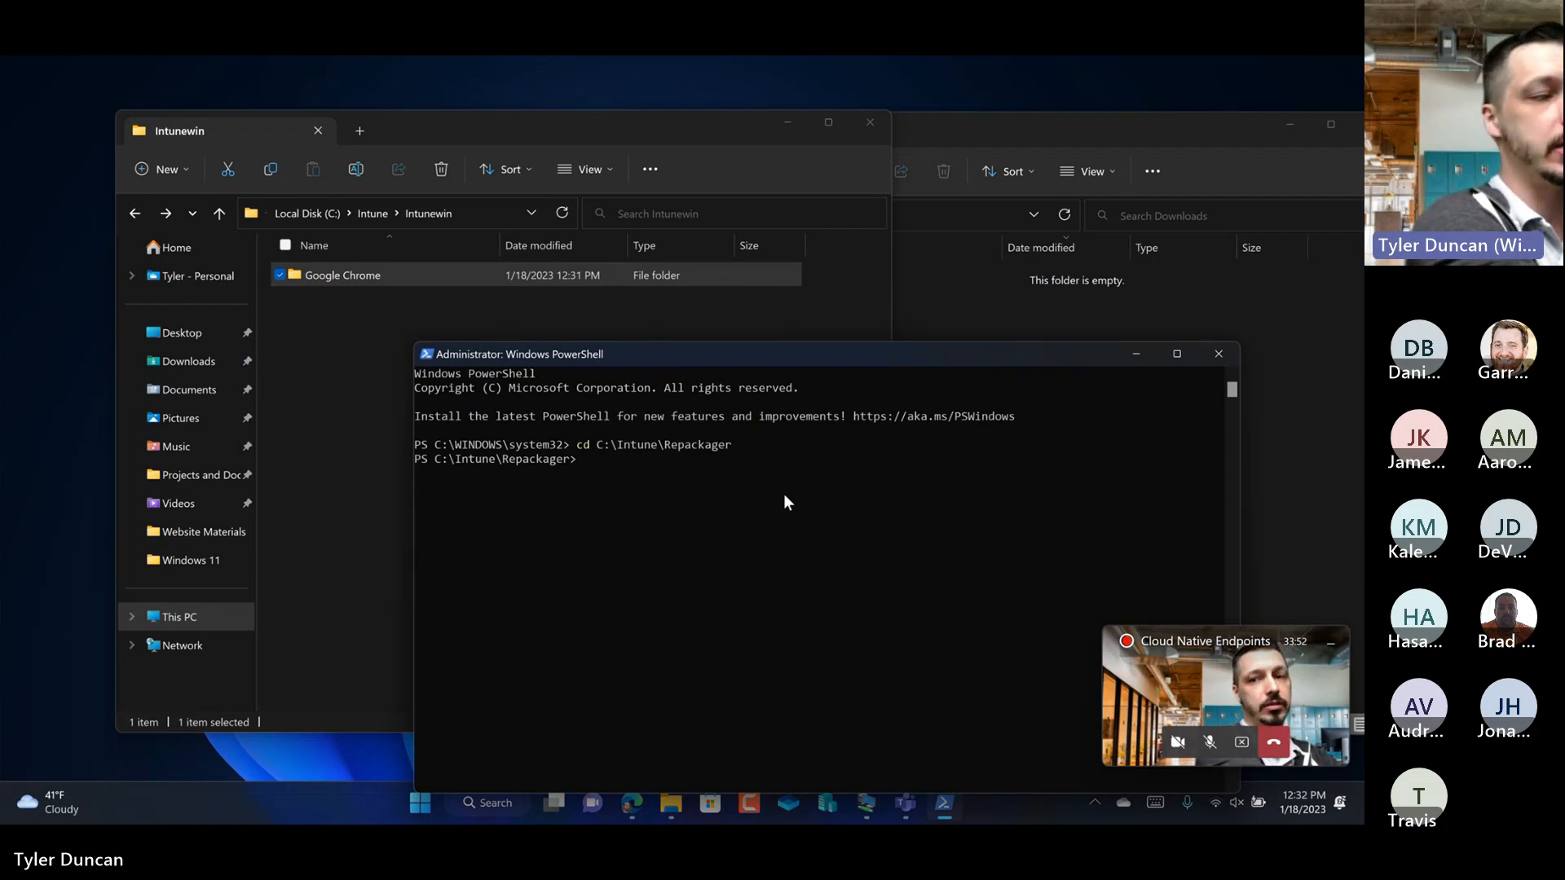
{"action": "type", "text": "ls"}
{"action": "key", "text": "Return"}
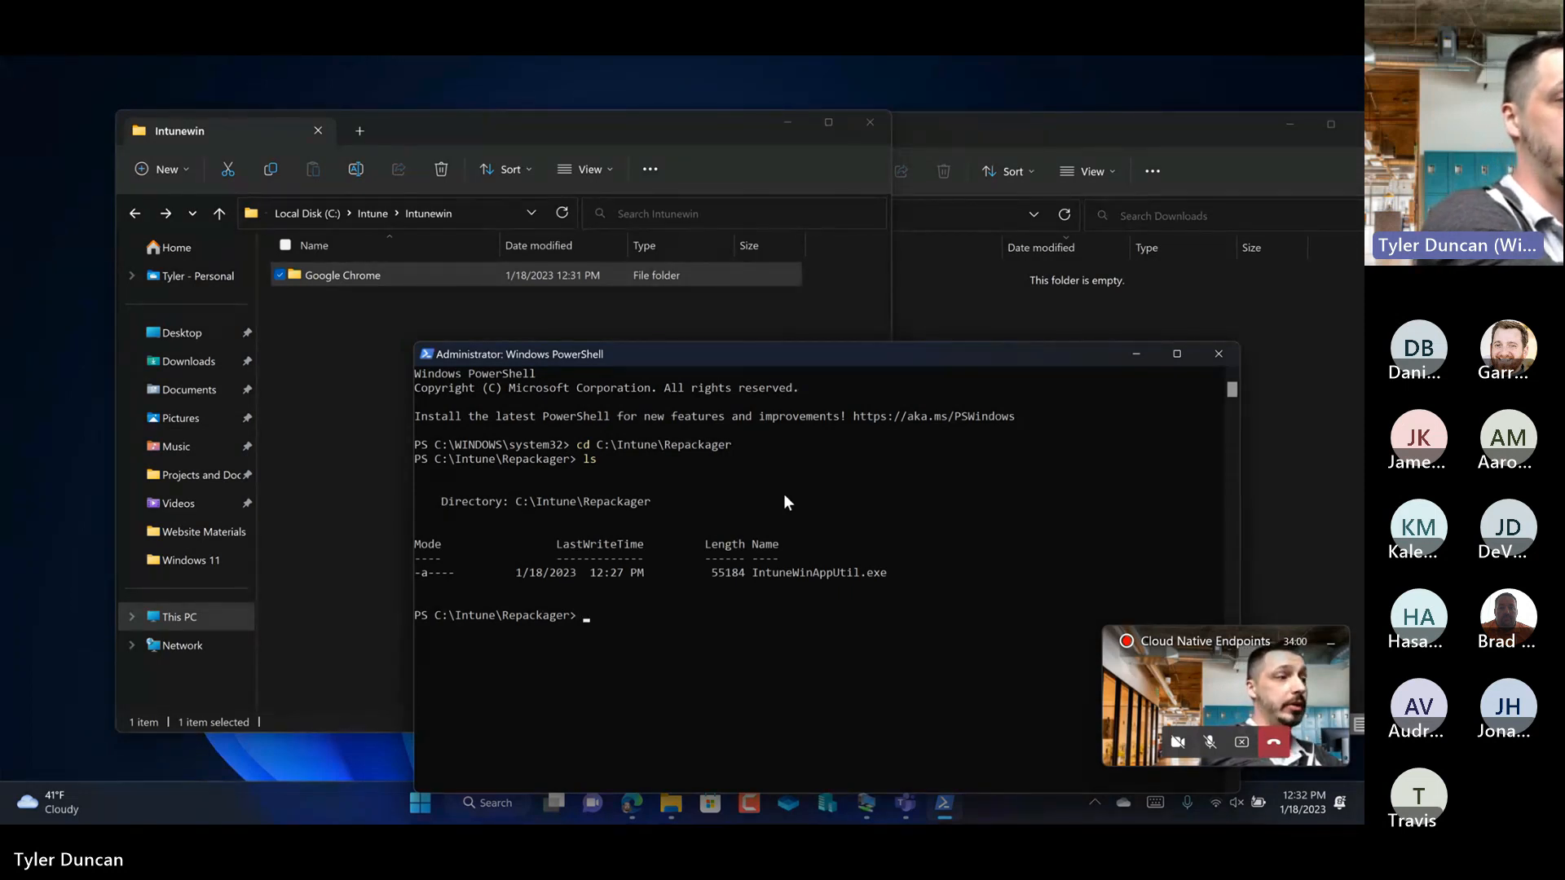
Step: Run .\IntuneWinAppUtil.exe from the Repackager directory and shift the PowerShell window slightly upward
{"action": "type", "text": "intune"}
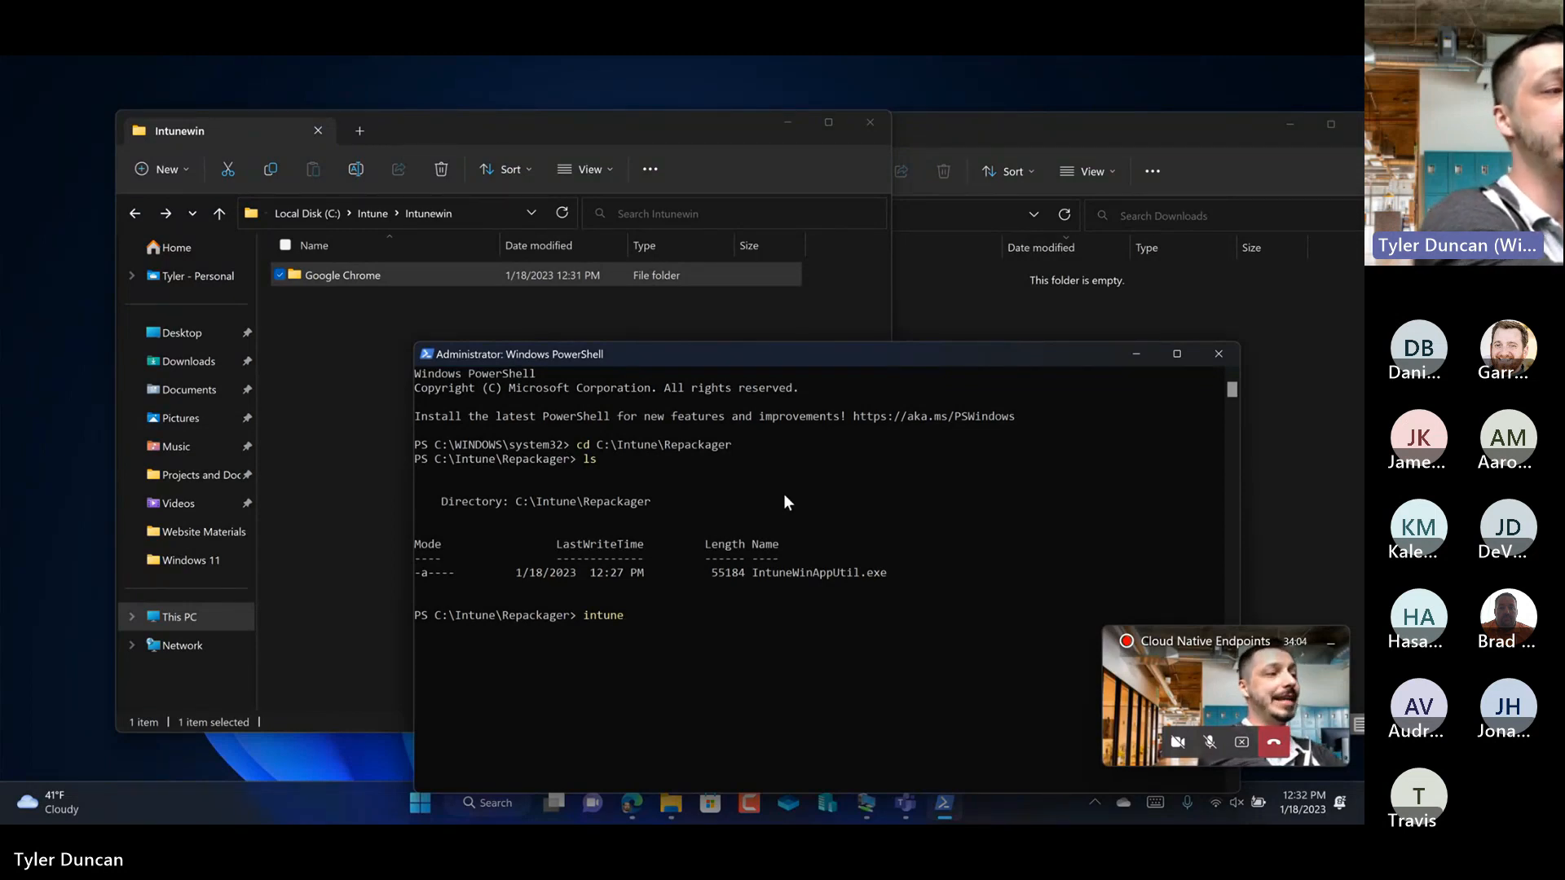
{"action": "key", "text": "Tab"}
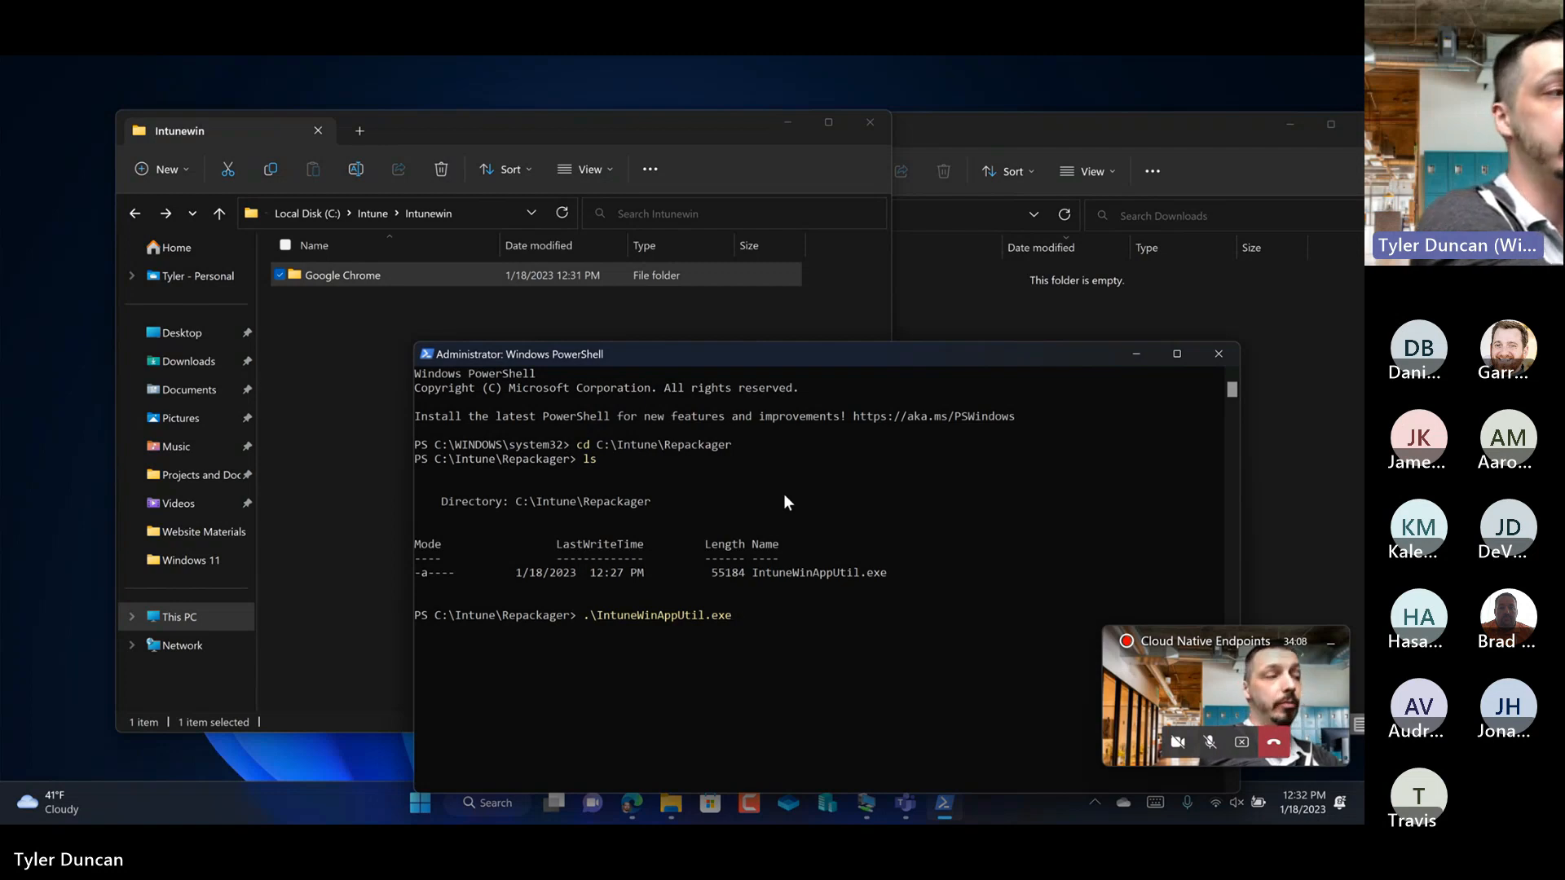
{"action": "key", "text": "Return"}
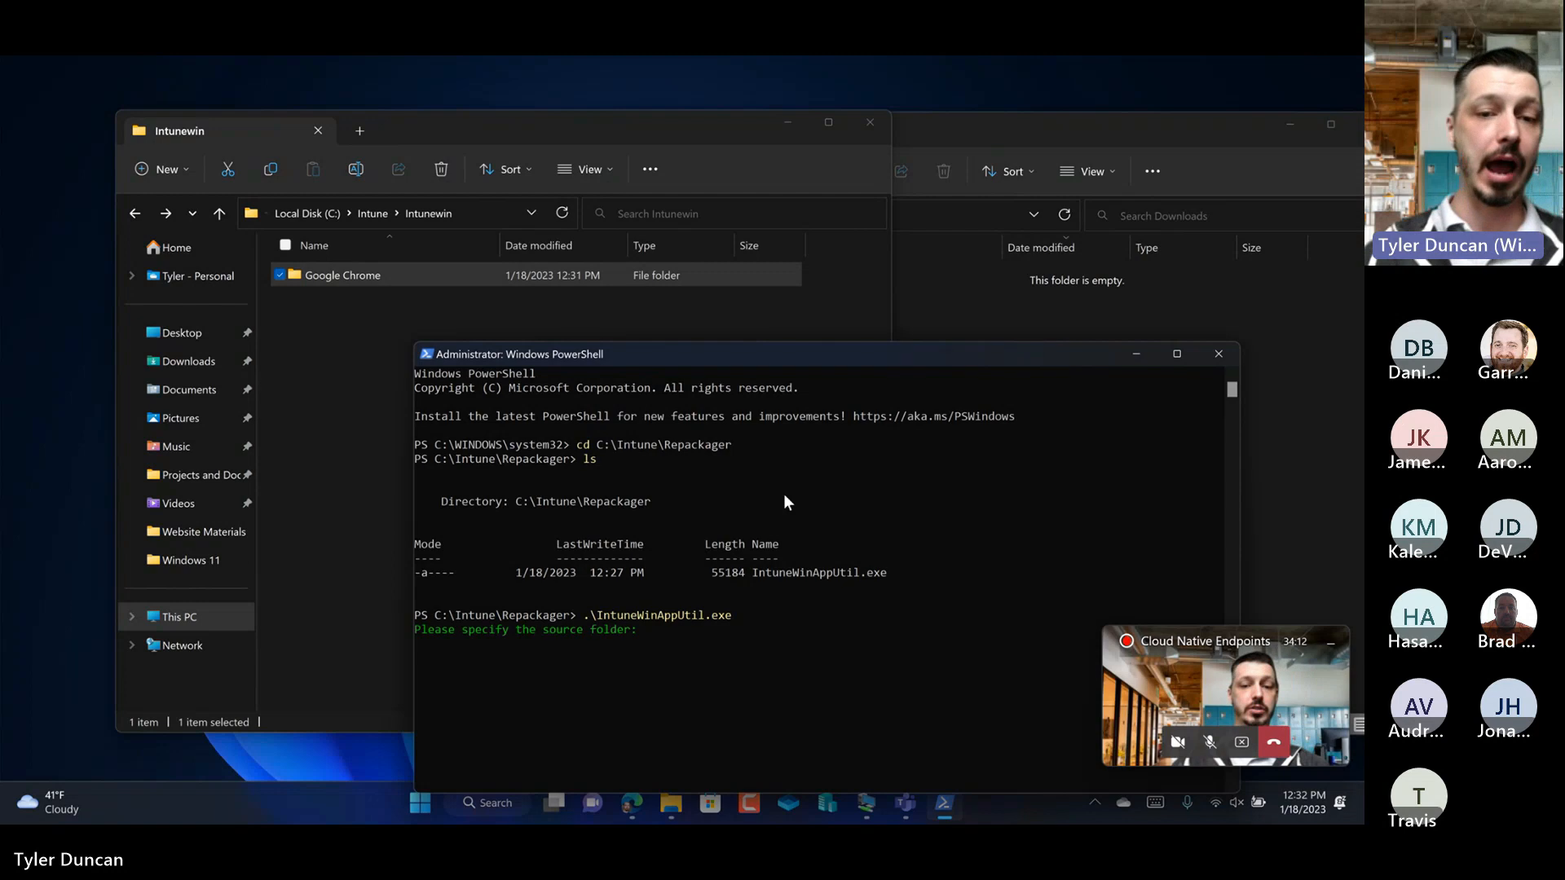
{"action": "left_click_drag", "start_coordinate": [747, 355], "coordinate": [729, 300]}
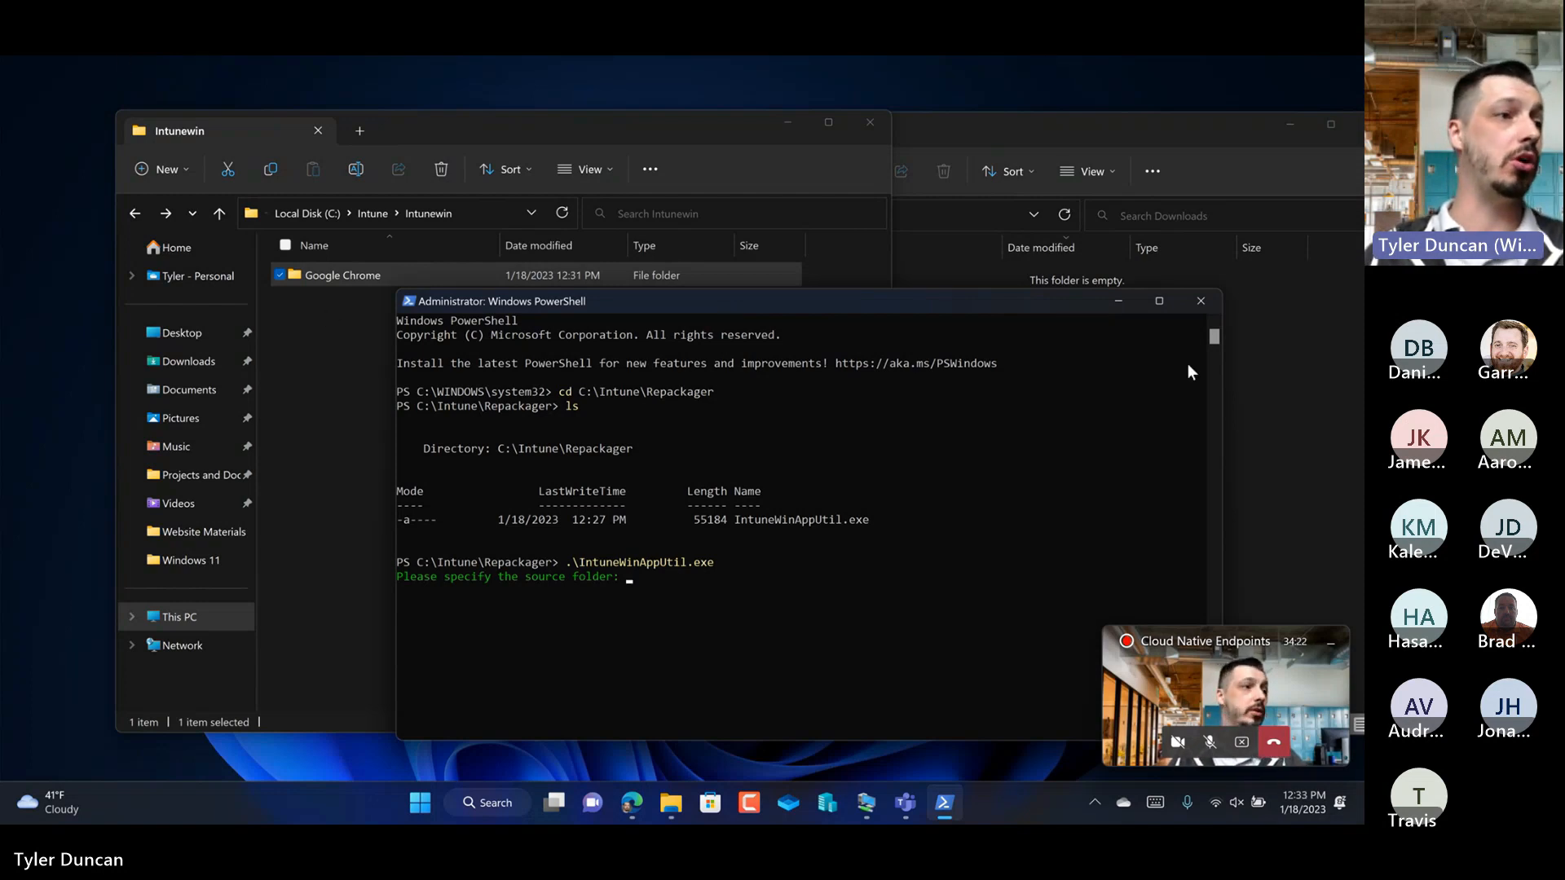
Step: Return to the Intune folder in File Explorer and open Binary, Google Chome and its 1.18.2023 subfolder
{"action": "left_click", "coordinate": [1250, 349]}
{"action": "left_click", "coordinate": [219, 317]}
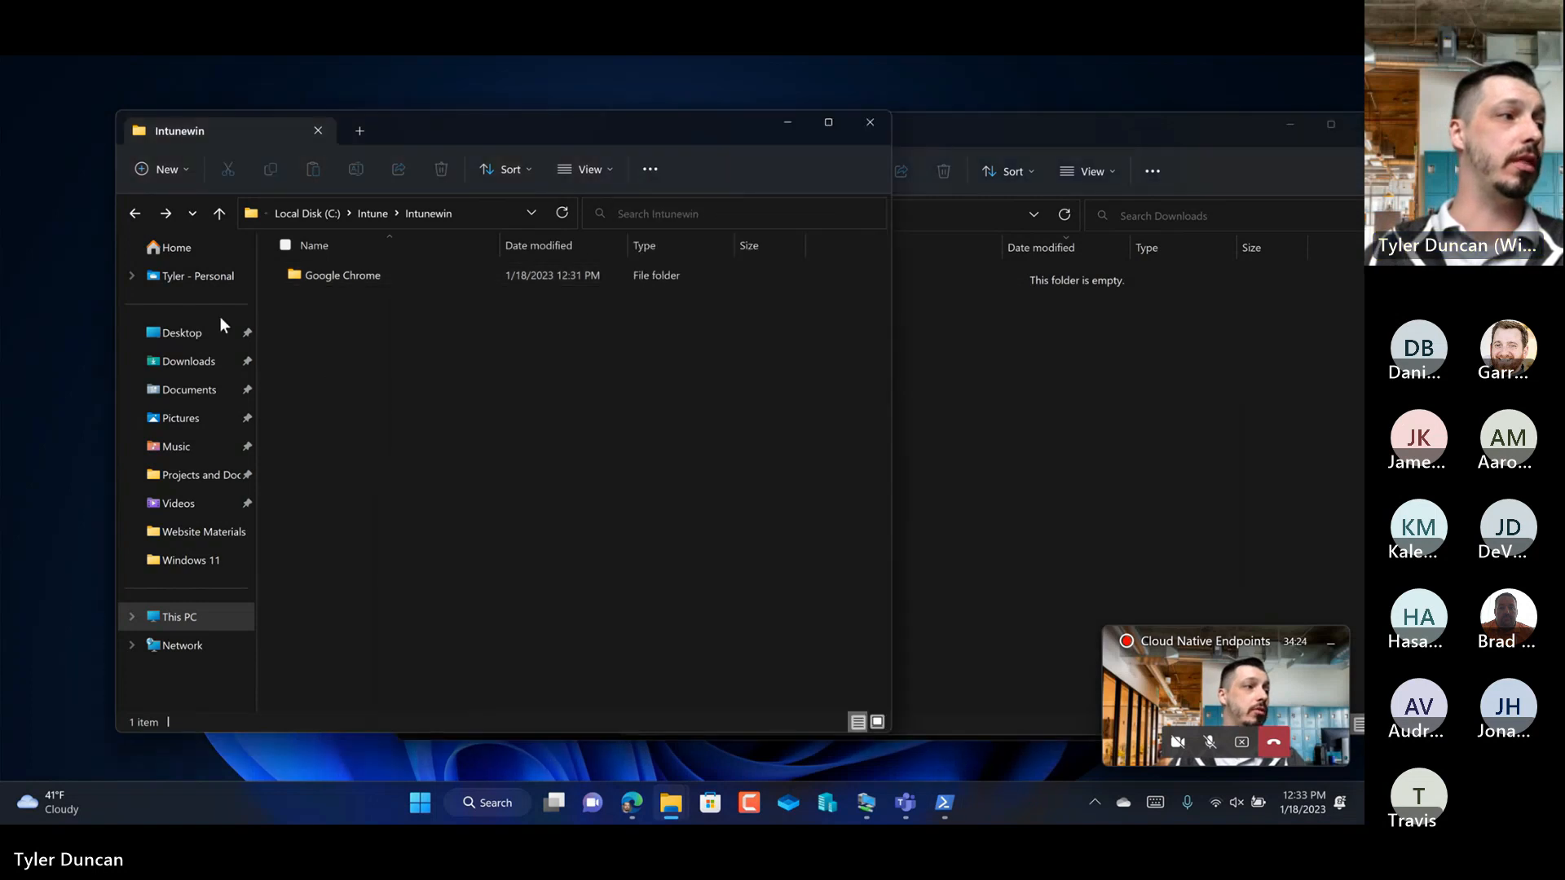
{"action": "left_click", "coordinate": [137, 212]}
{"action": "left_click", "coordinate": [314, 276]}
{"action": "double_click", "coordinate": [314, 276]}
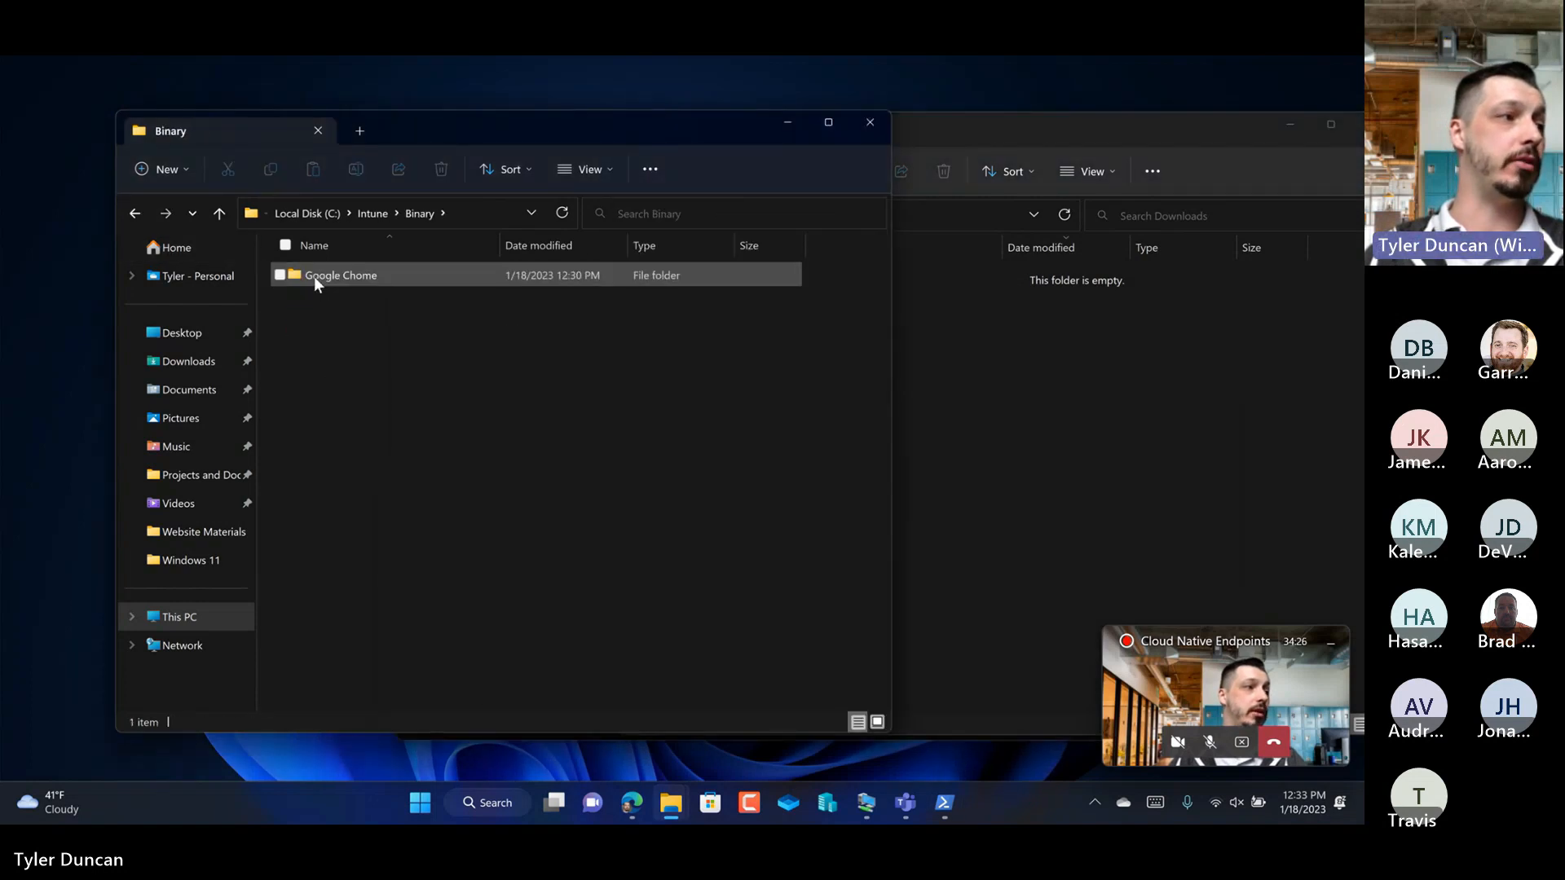
{"action": "double_click", "coordinate": [359, 272]}
{"action": "double_click", "coordinate": [359, 276]}
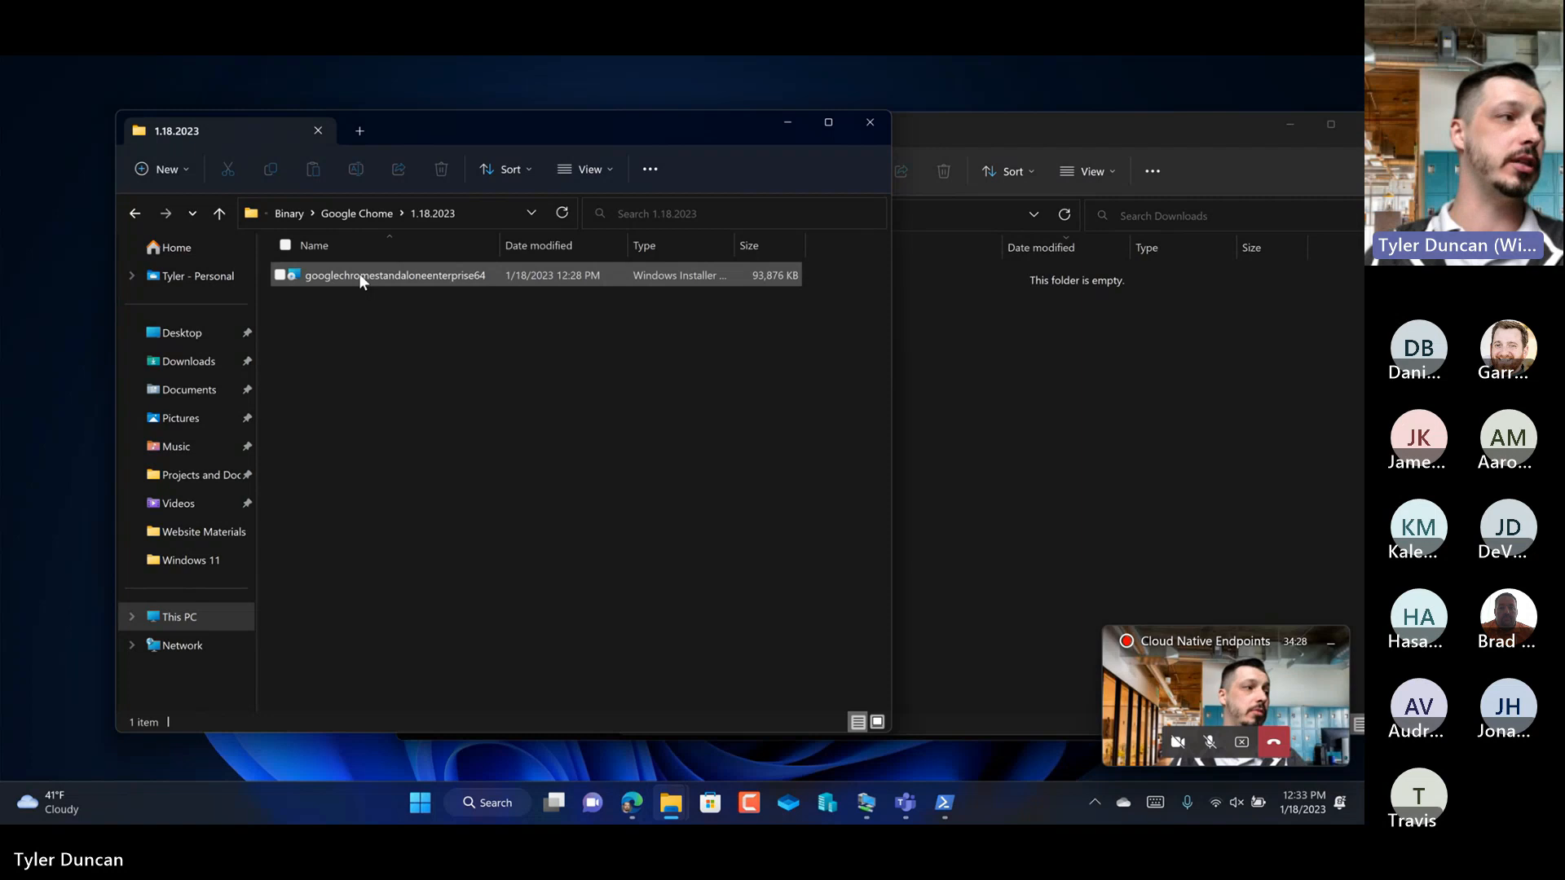
Step: Copy the path C:\Intune\Binary\Google Chome\1.18.2023 and try to submit it as the packaging tool's source folder
{"action": "left_click", "coordinate": [493, 212]}
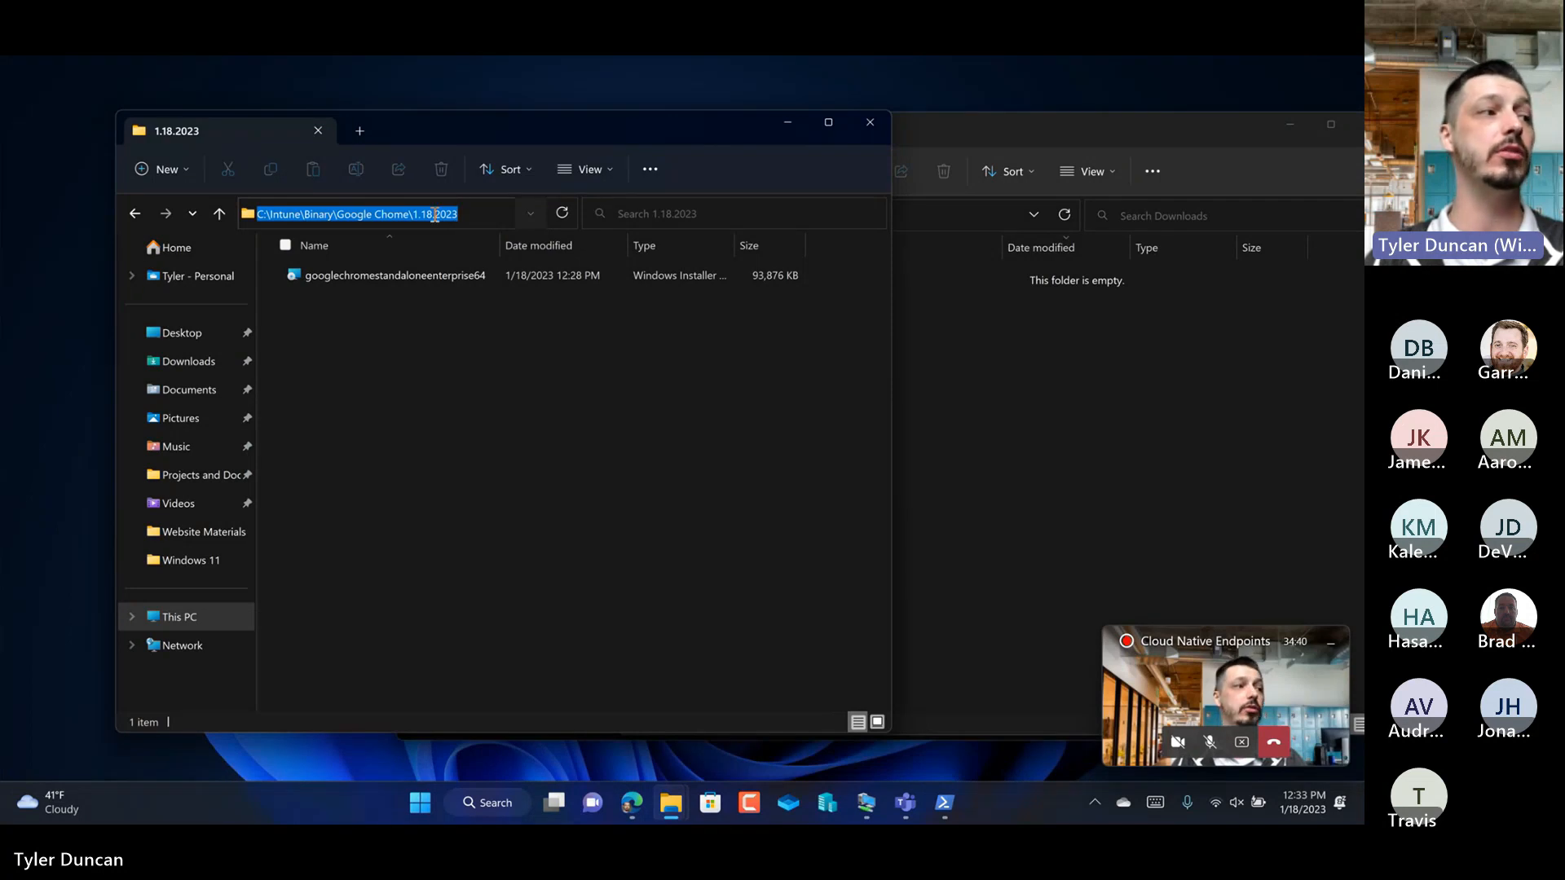
{"action": "right_click", "coordinate": [434, 214]}
{"action": "left_click", "coordinate": [336, 269]}
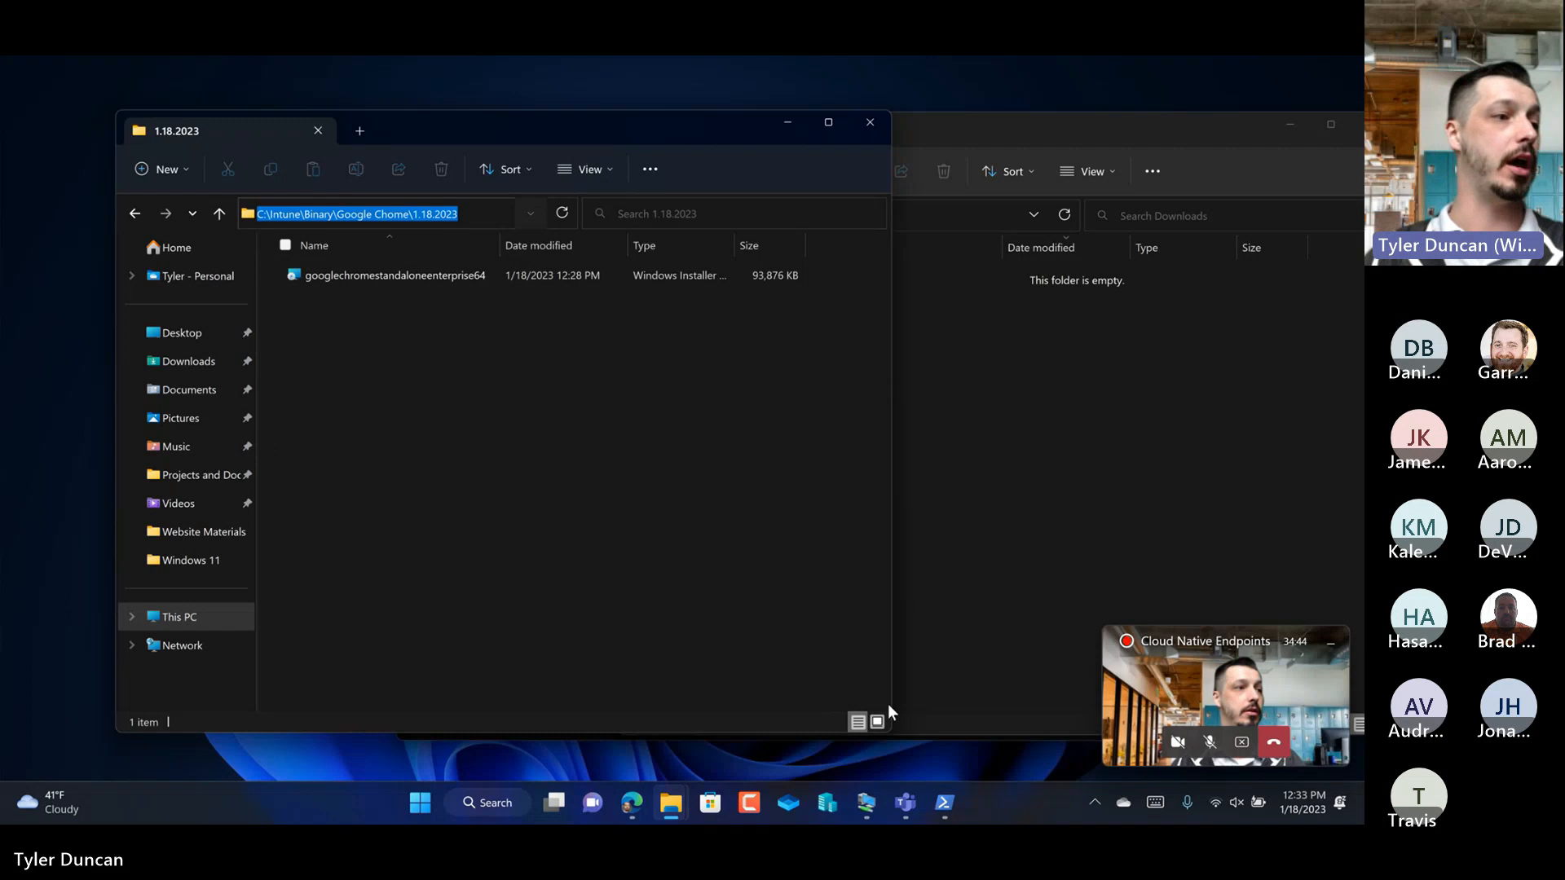
{"action": "left_click", "coordinate": [945, 802]}
{"action": "key", "text": "ctrl+v"}
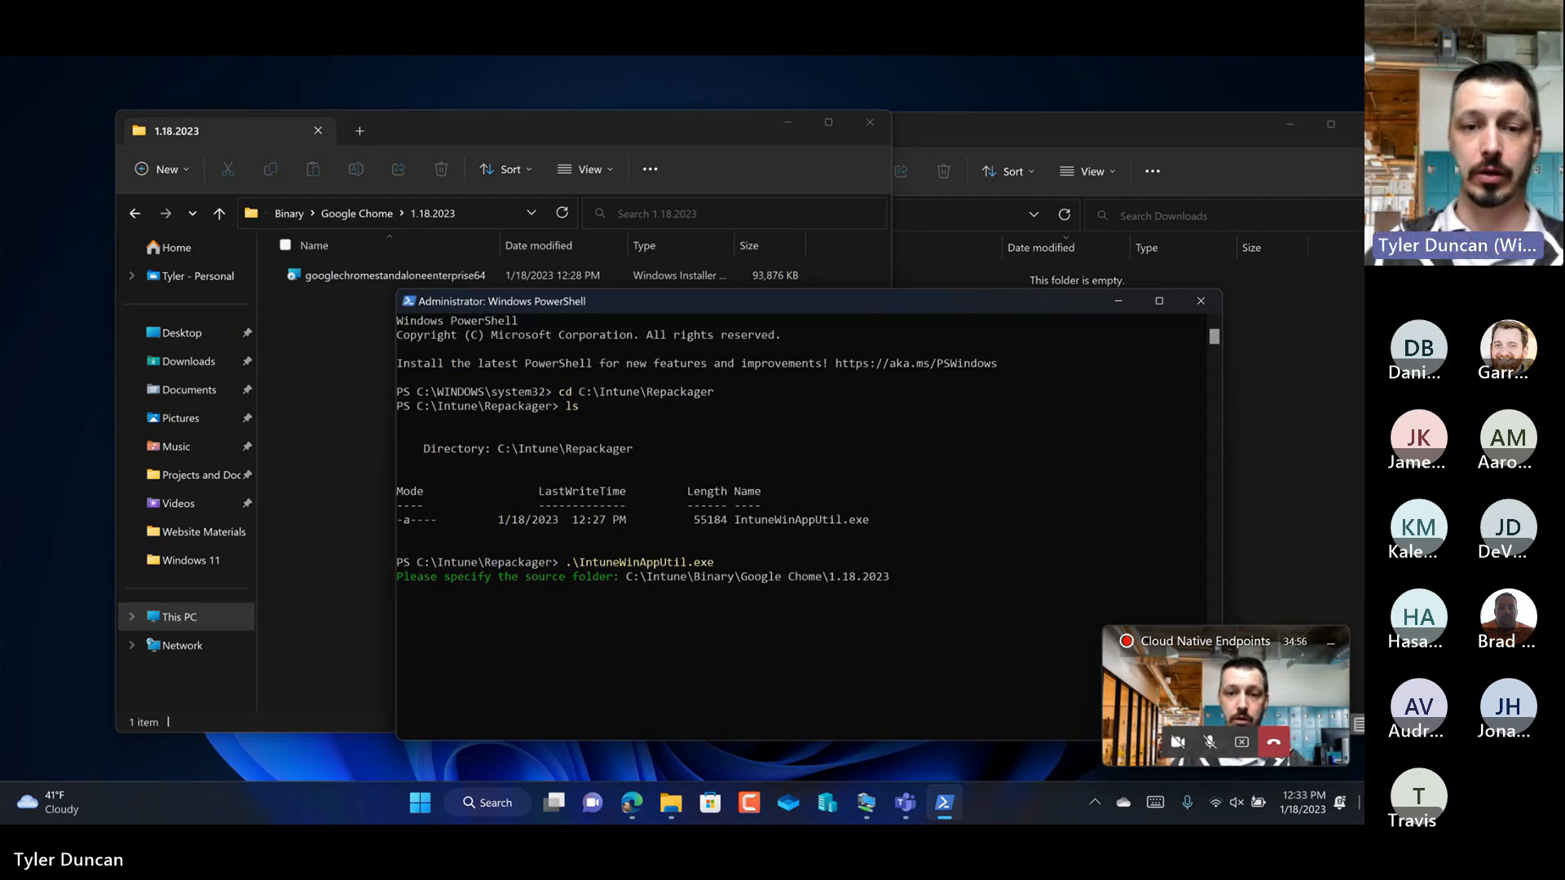
{"action": "left_click", "coordinate": [885, 551]}
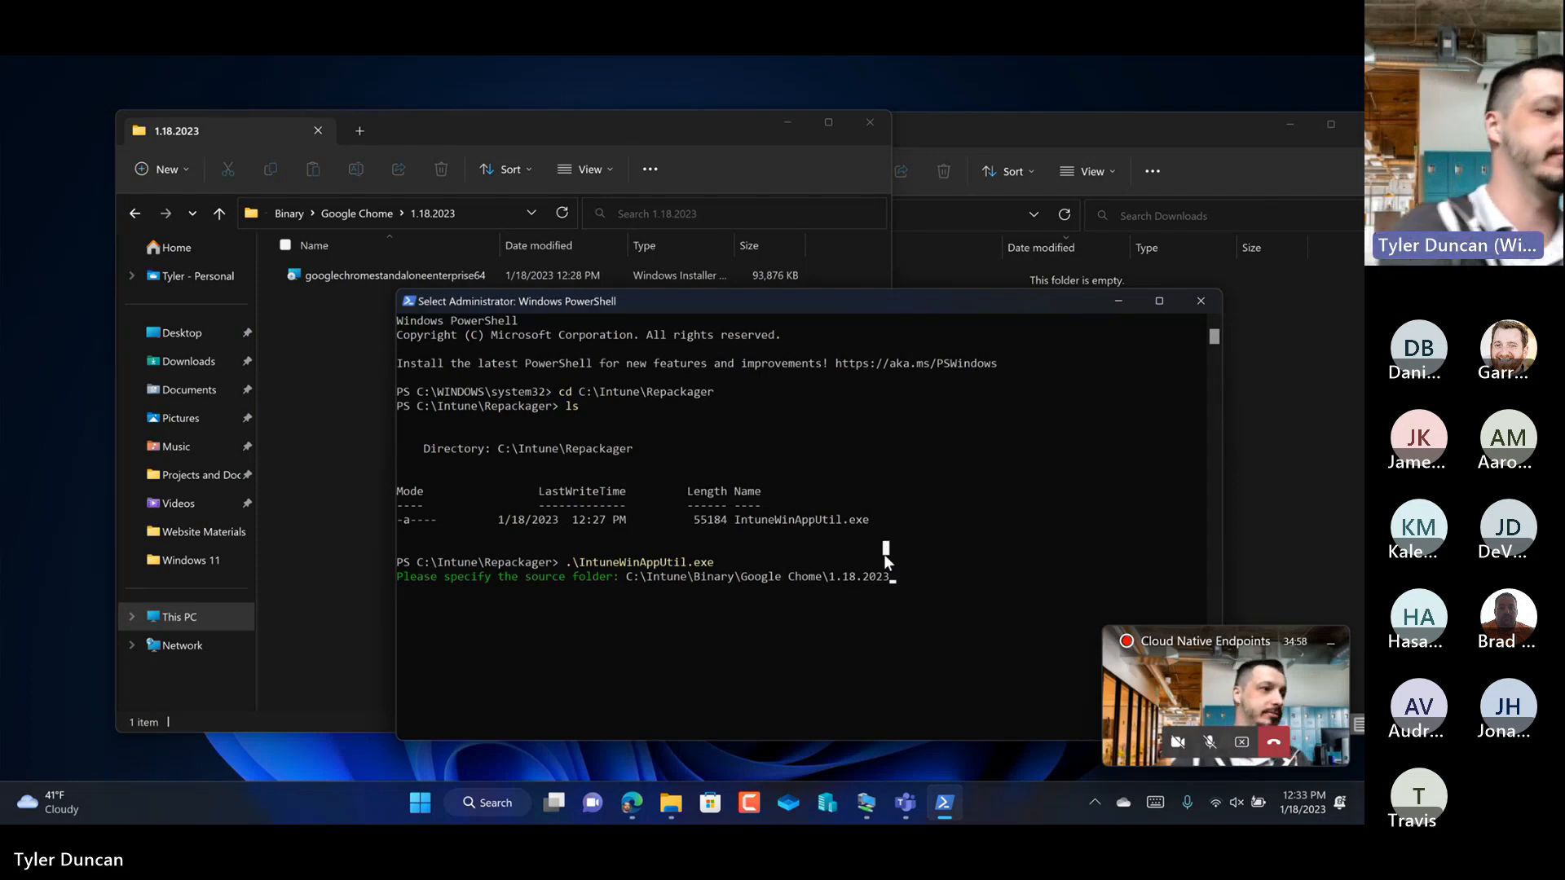
{"action": "key", "text": "Return"}
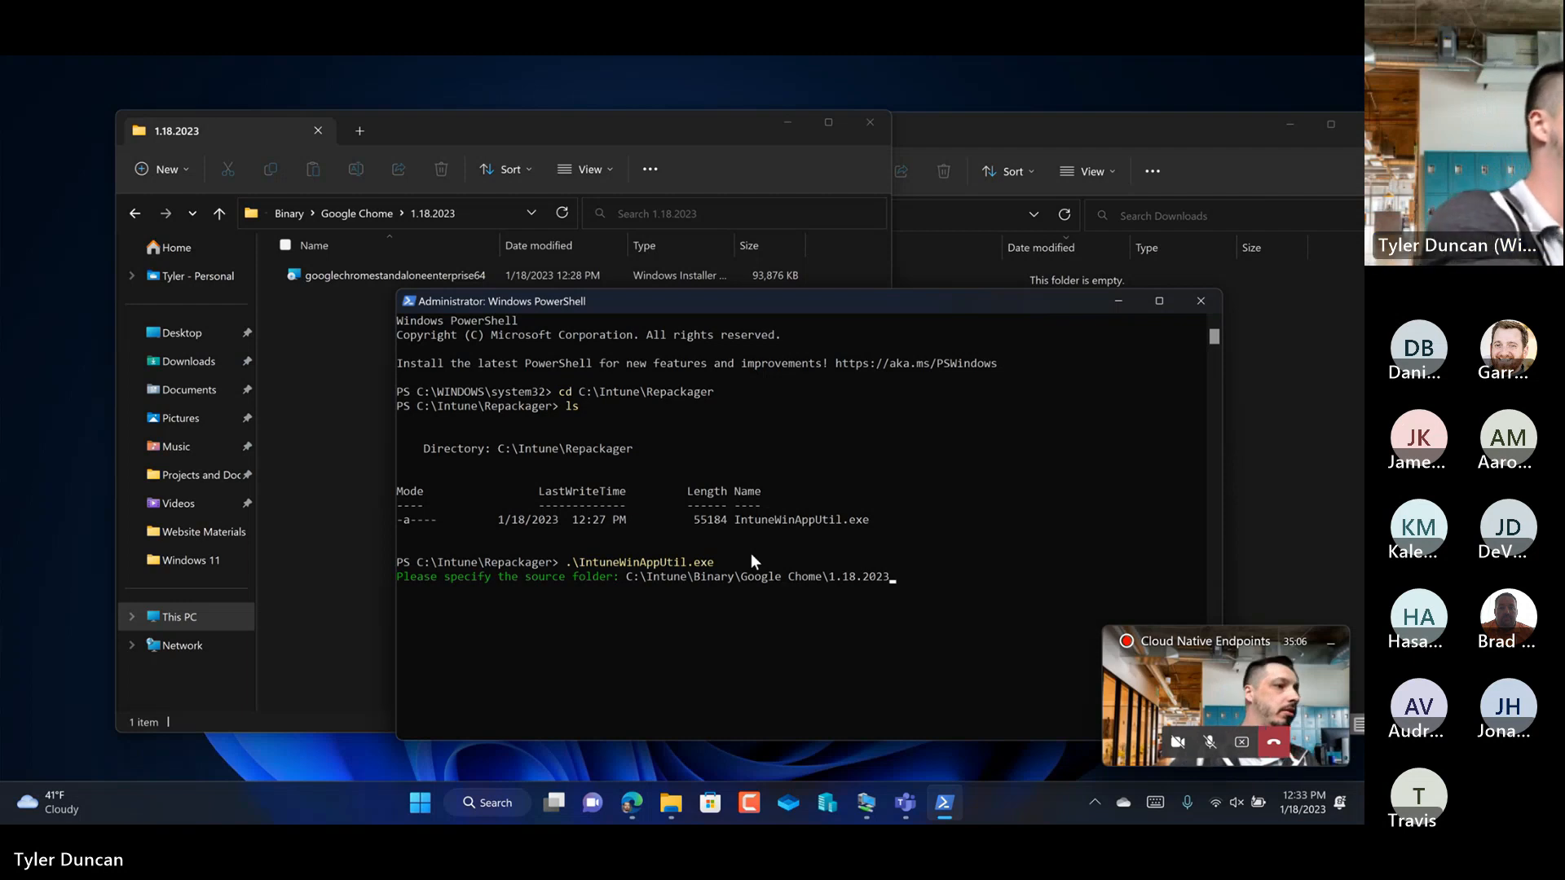
Step: Move the PowerShell window and clear the path entered for the source folder
{"action": "left_click", "coordinate": [940, 591]}
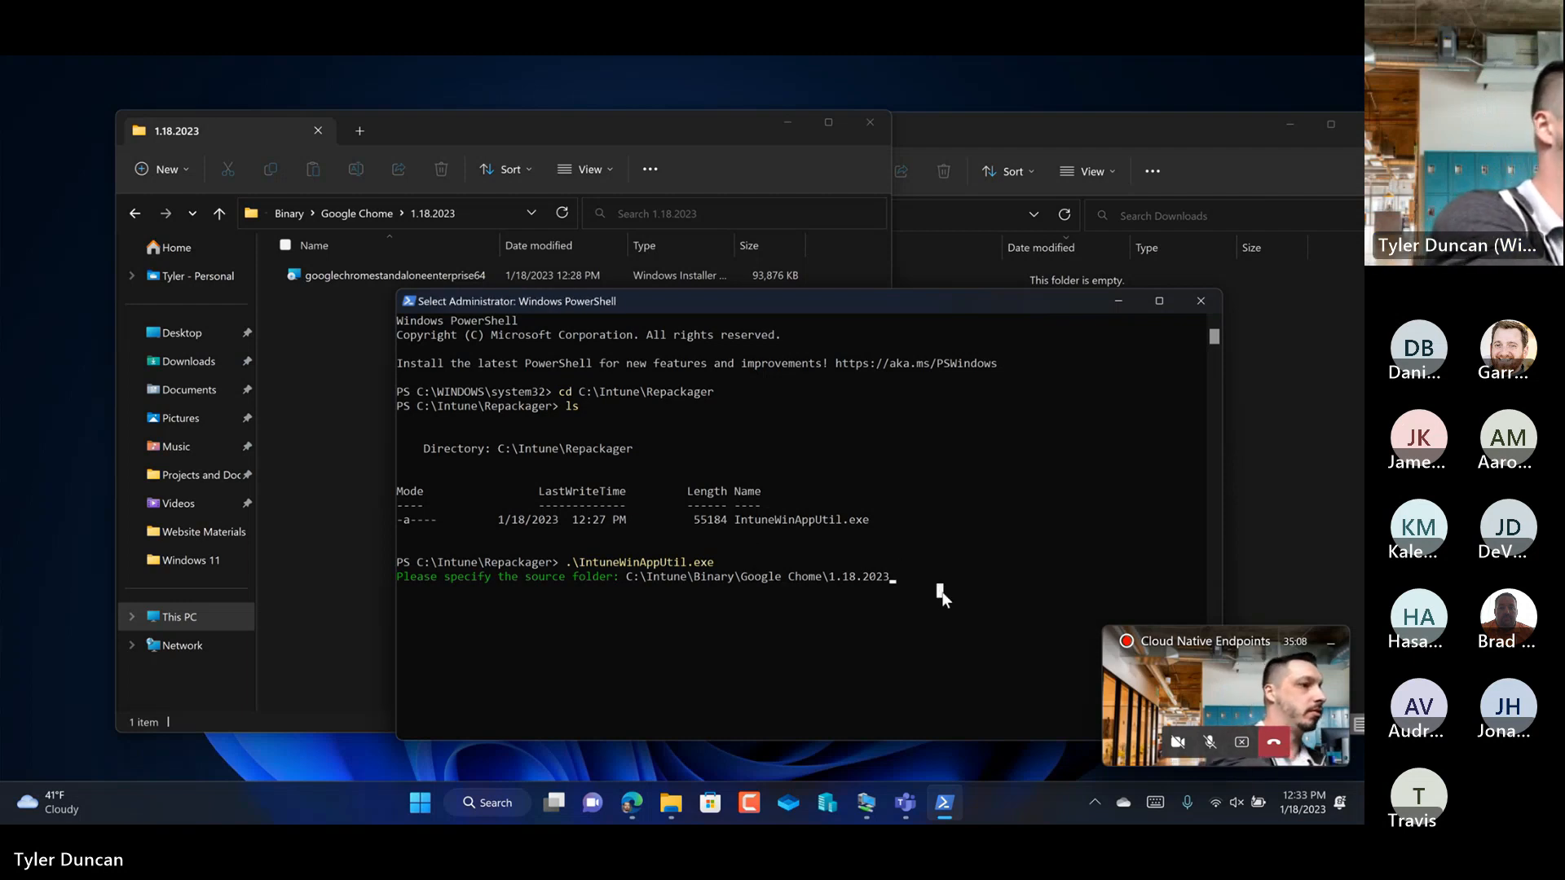
{"action": "left_click_drag", "start_coordinate": [704, 297], "coordinate": [513, 217]}
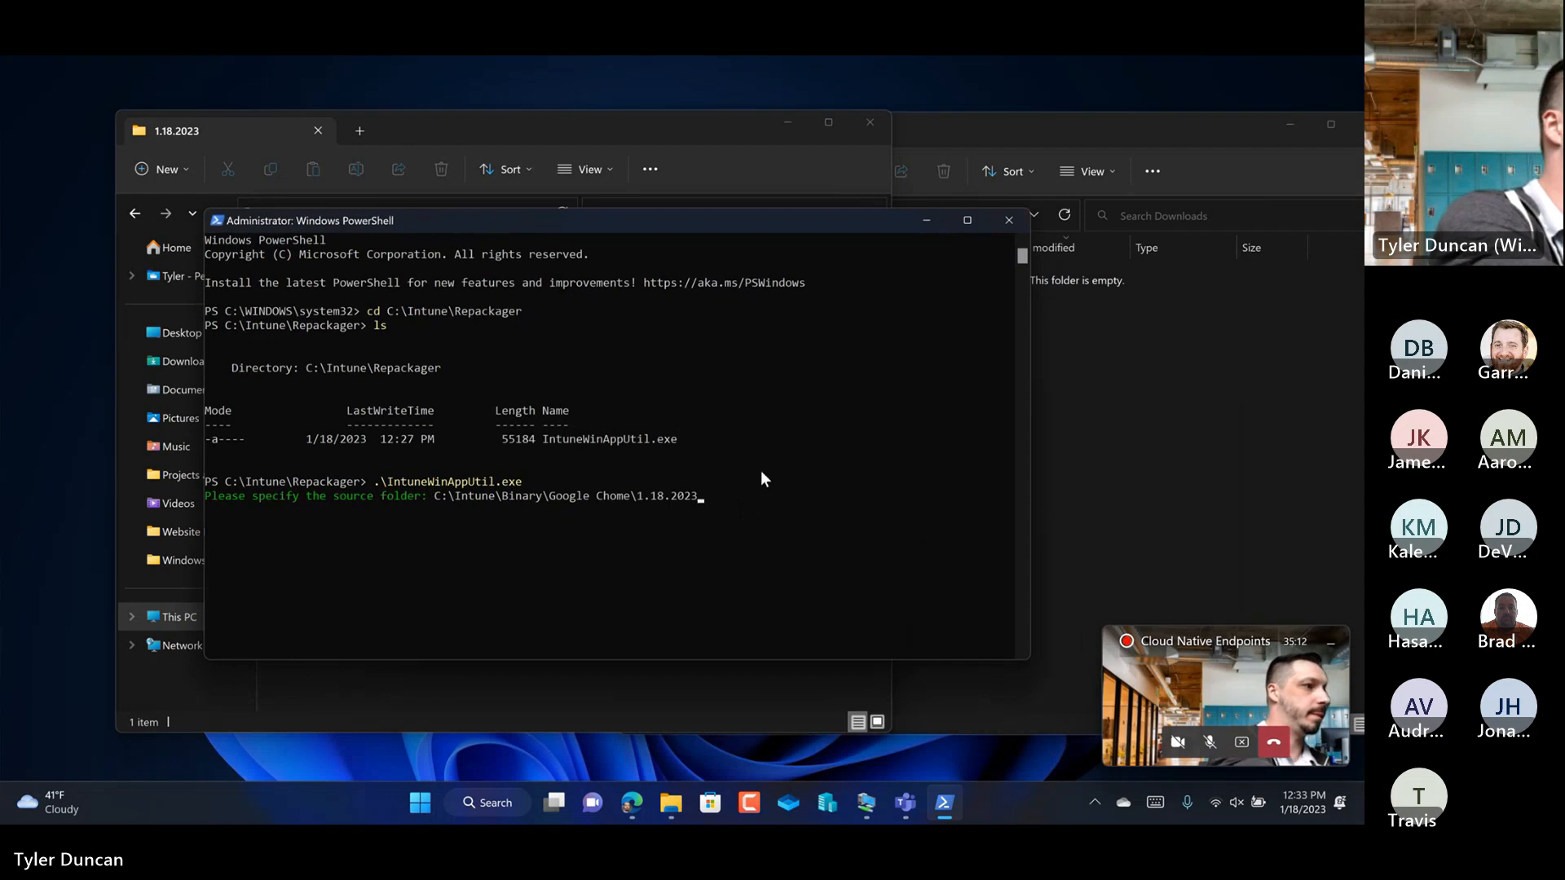
{"action": "left_click", "coordinate": [693, 503]}
{"action": "scroll", "coordinate": [692, 506], "scroll_direction": "down", "scroll_amount": 2}
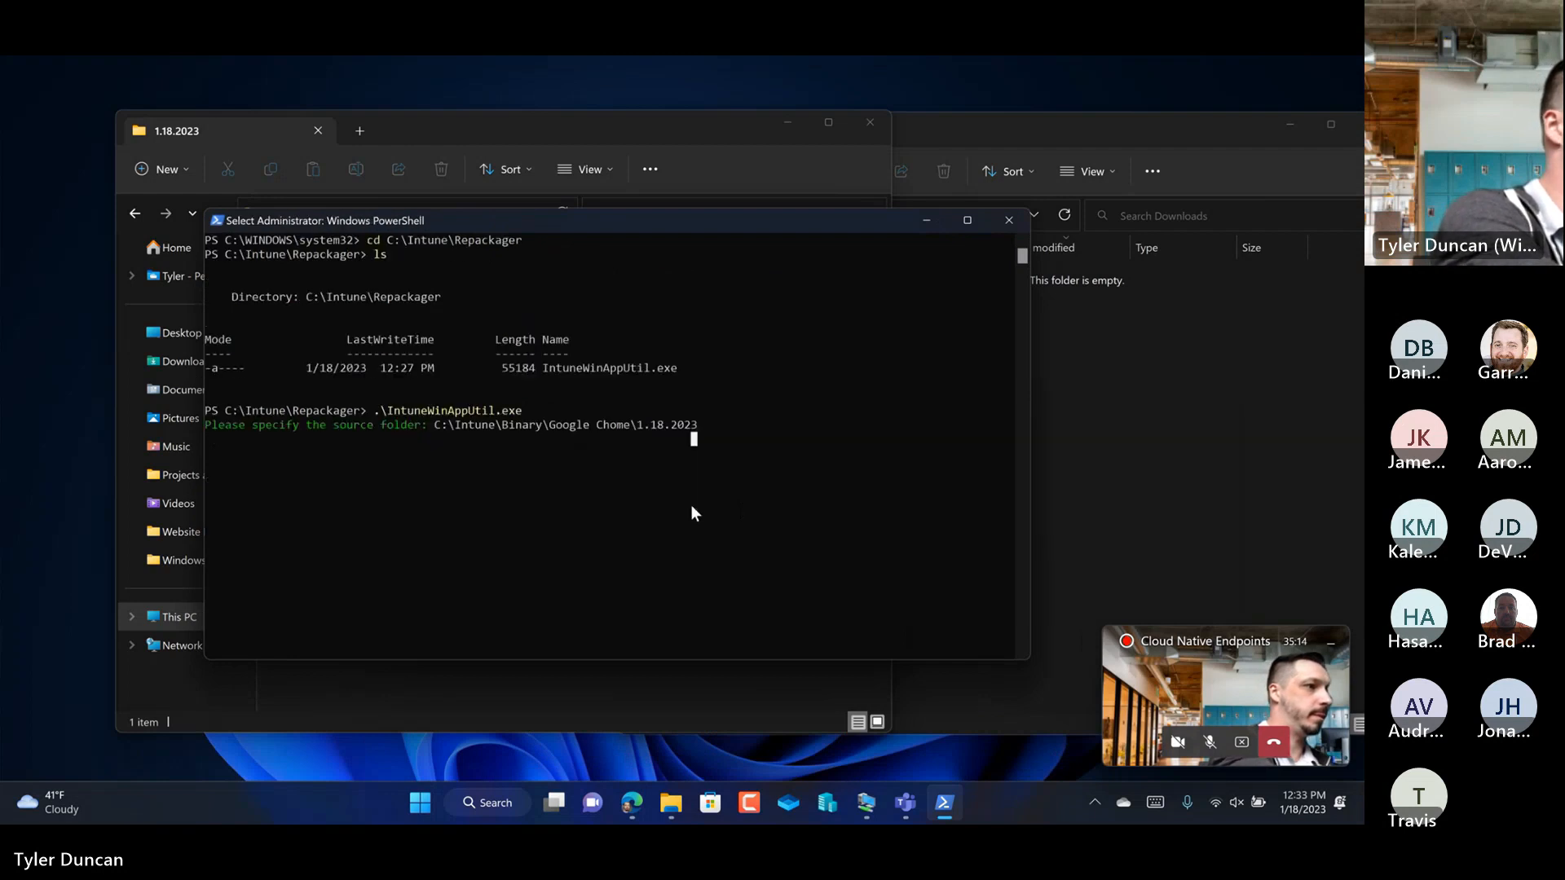
{"action": "scroll", "coordinate": [692, 506], "scroll_direction": "up", "scroll_amount": 1}
{"action": "left_click", "coordinate": [526, 454]}
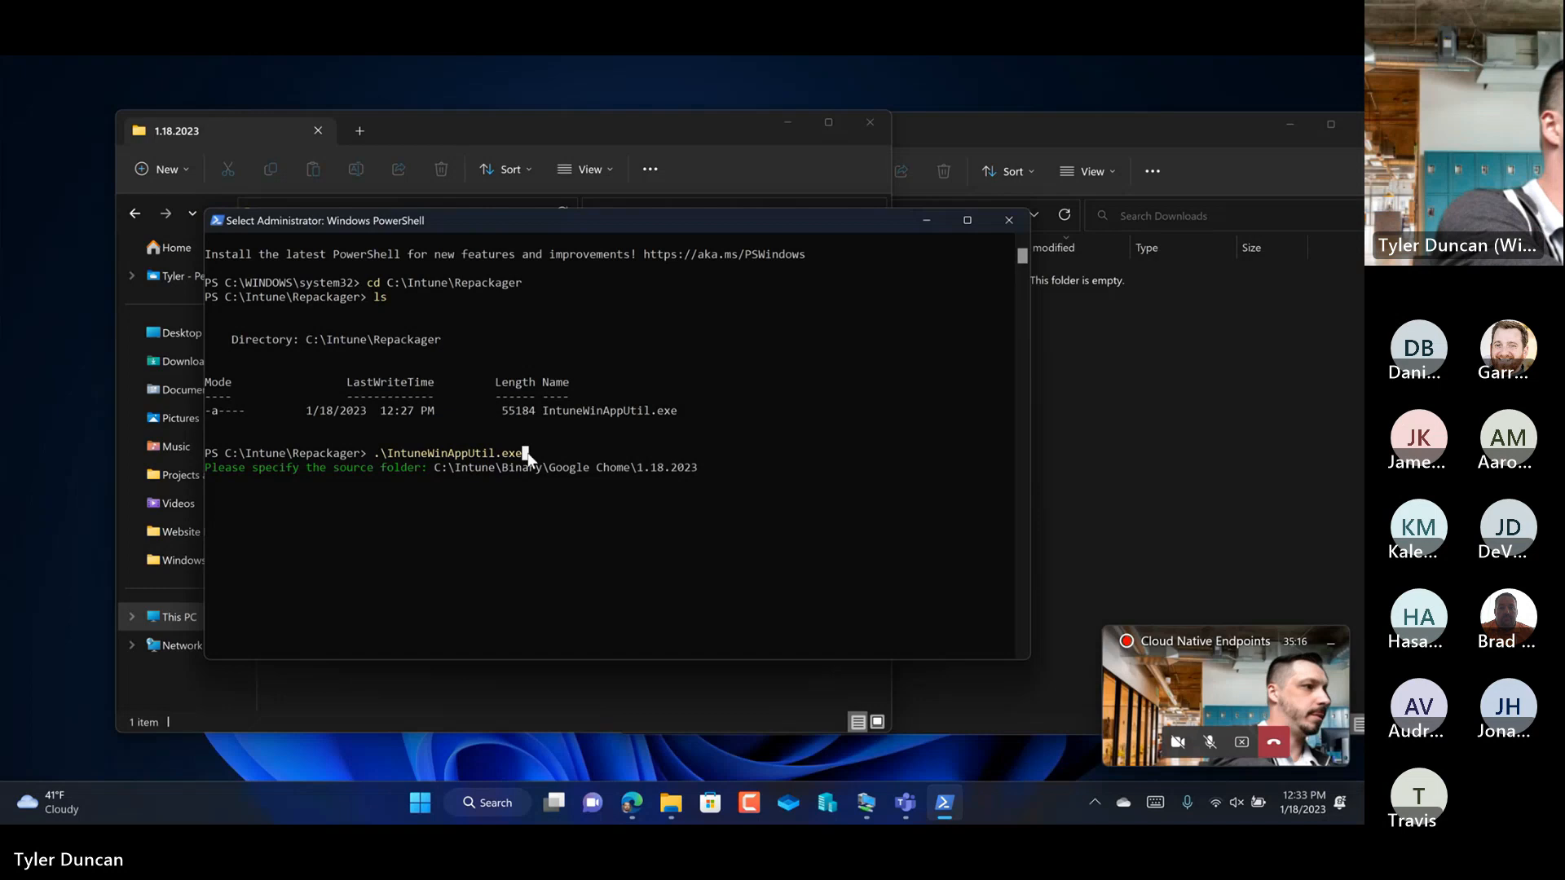
{"action": "key", "text": "Escape"}
{"action": "key", "text": "Escape"}
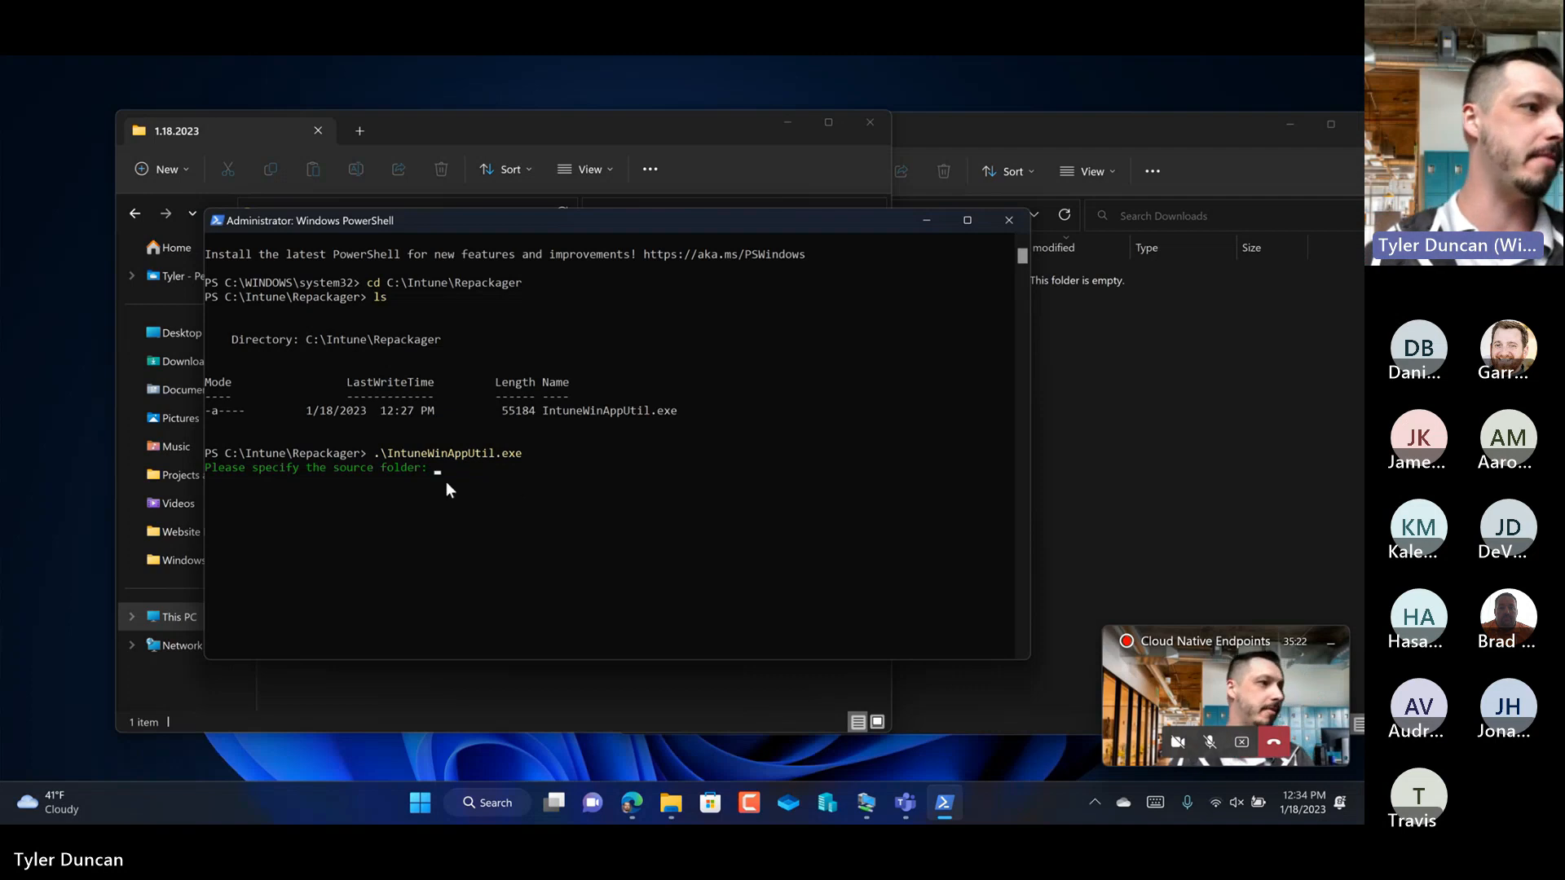
Step: Uncover the folder's address, copy C:\Intune\Binary\Google Chome\1.18.2023 again and submit it as the source folder in PowerShell
{"action": "left_click_drag", "start_coordinate": [662, 231], "coordinate": [698, 352]}
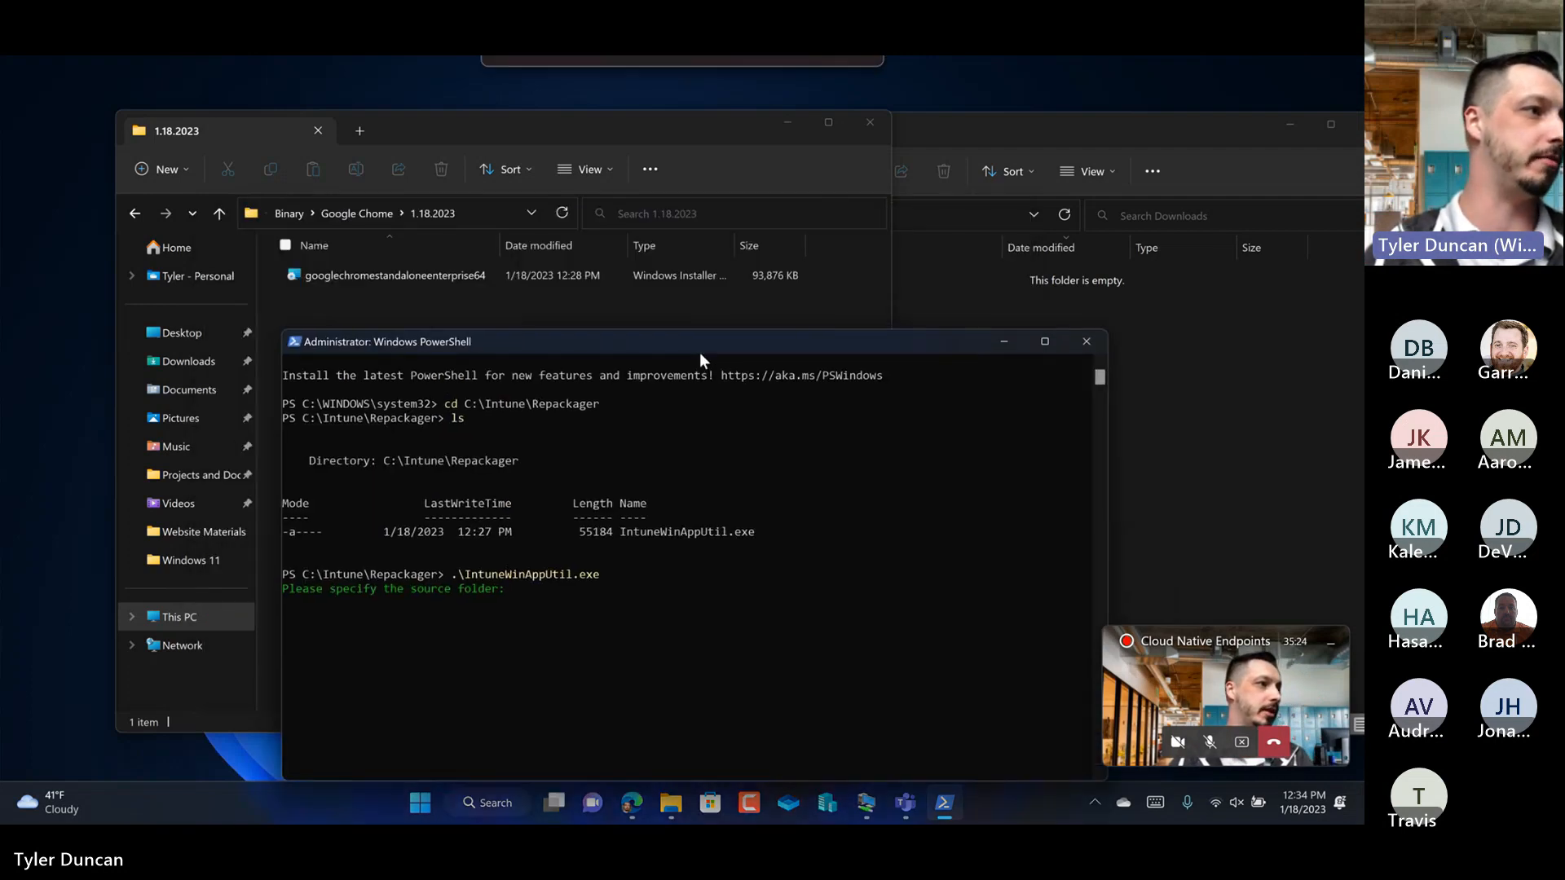
{"action": "left_click", "coordinate": [481, 225]}
{"action": "right_click", "coordinate": [402, 216]}
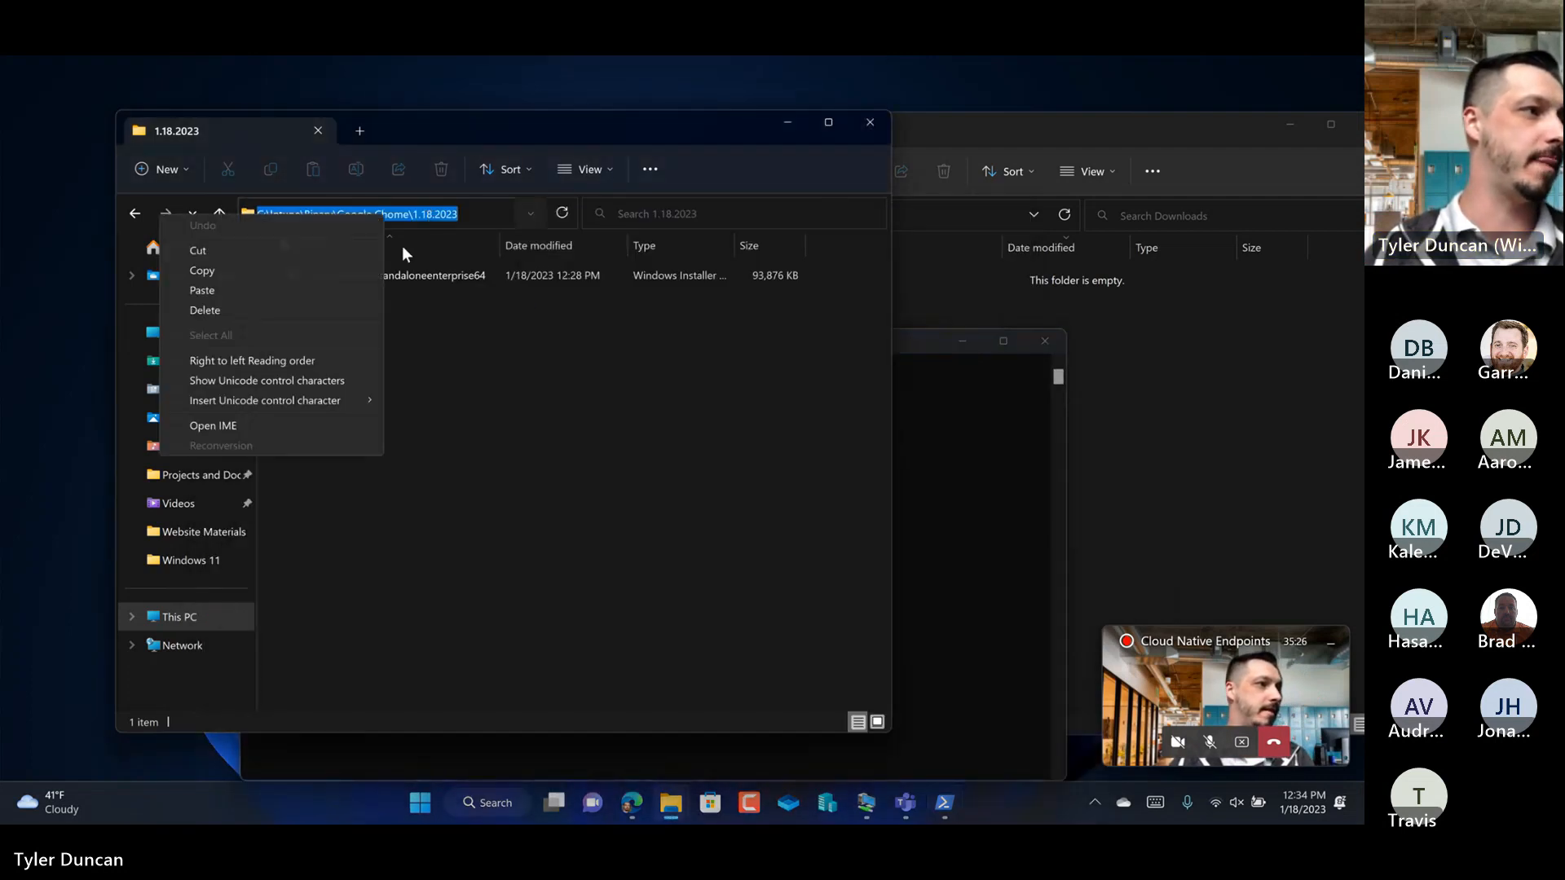
{"action": "left_click", "coordinate": [272, 269]}
{"action": "left_click", "coordinate": [948, 453]}
{"action": "right_click", "coordinate": [797, 432]}
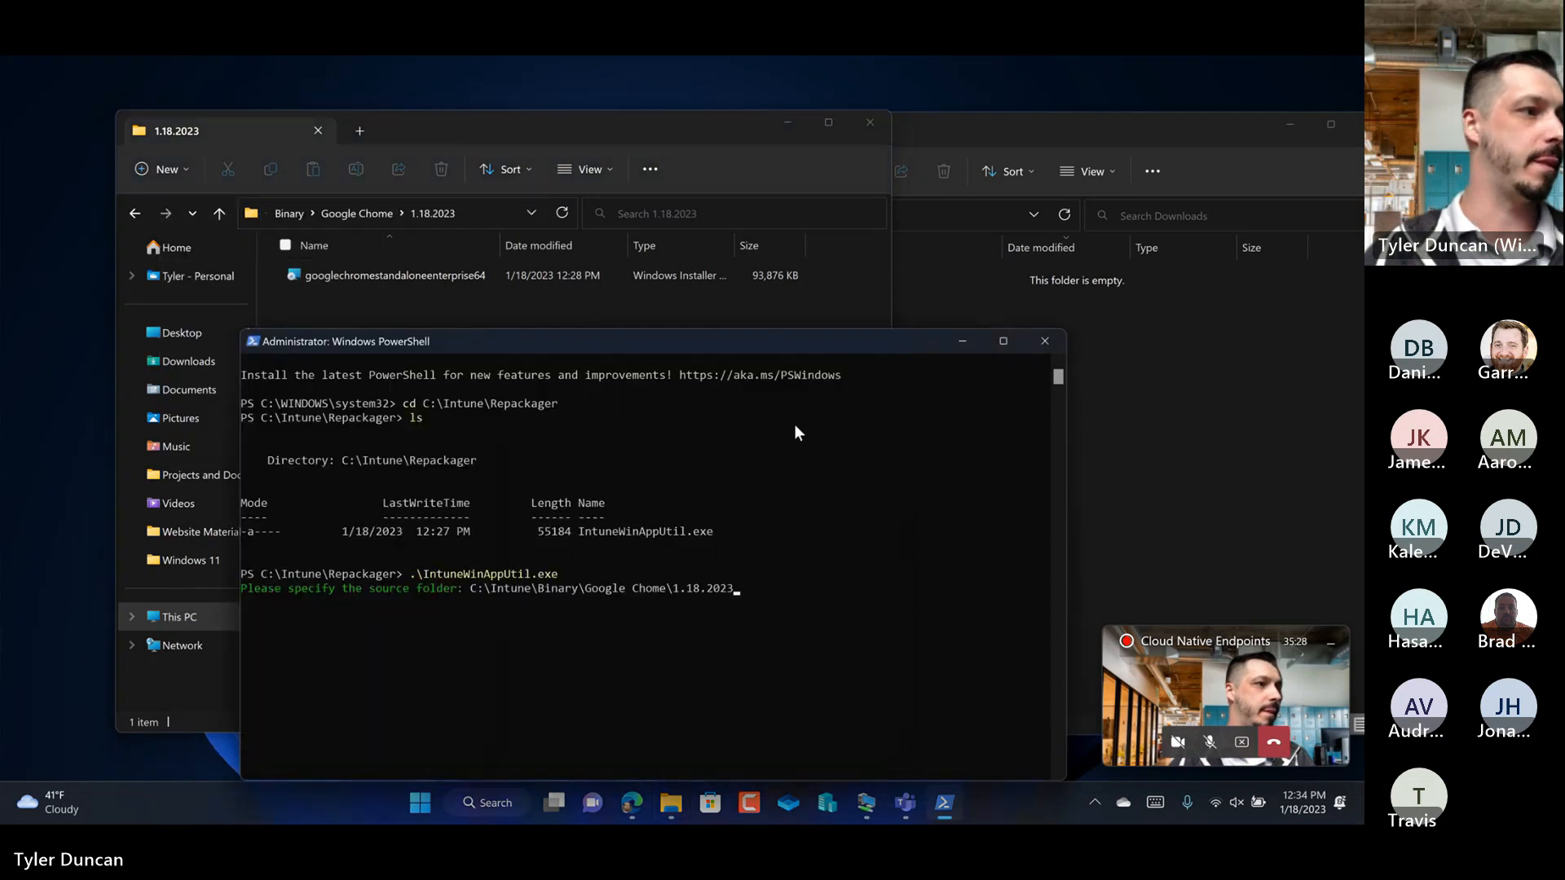
{"action": "key", "text": "Return"}
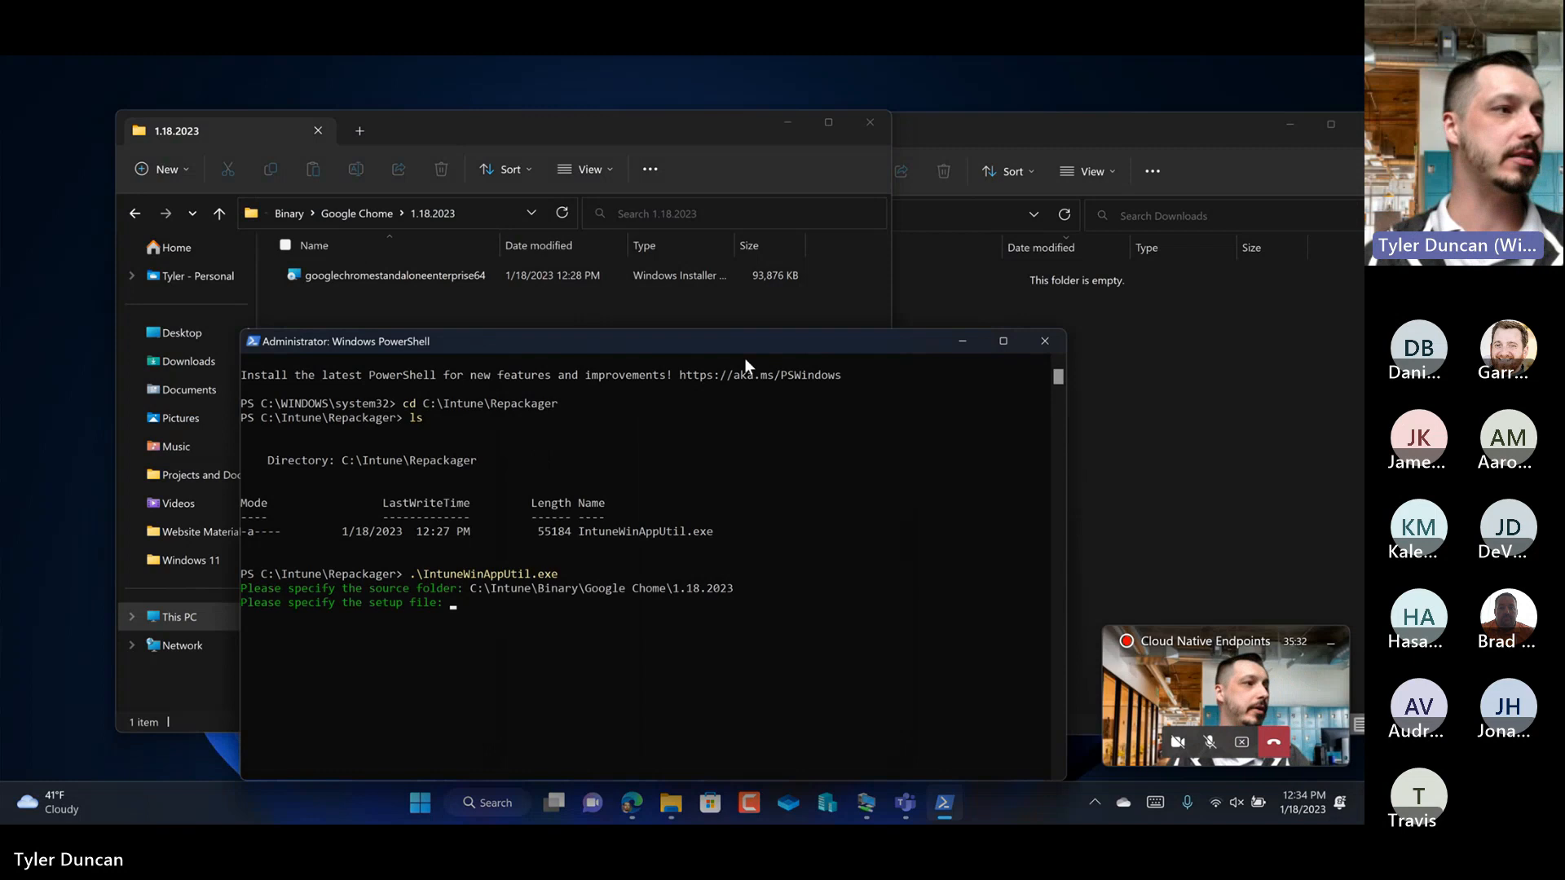
Step: Copy the file name googlechromestandaloneenterprise64 from the installer's properties, then close them without changes
{"action": "right_click", "coordinate": [385, 273]}
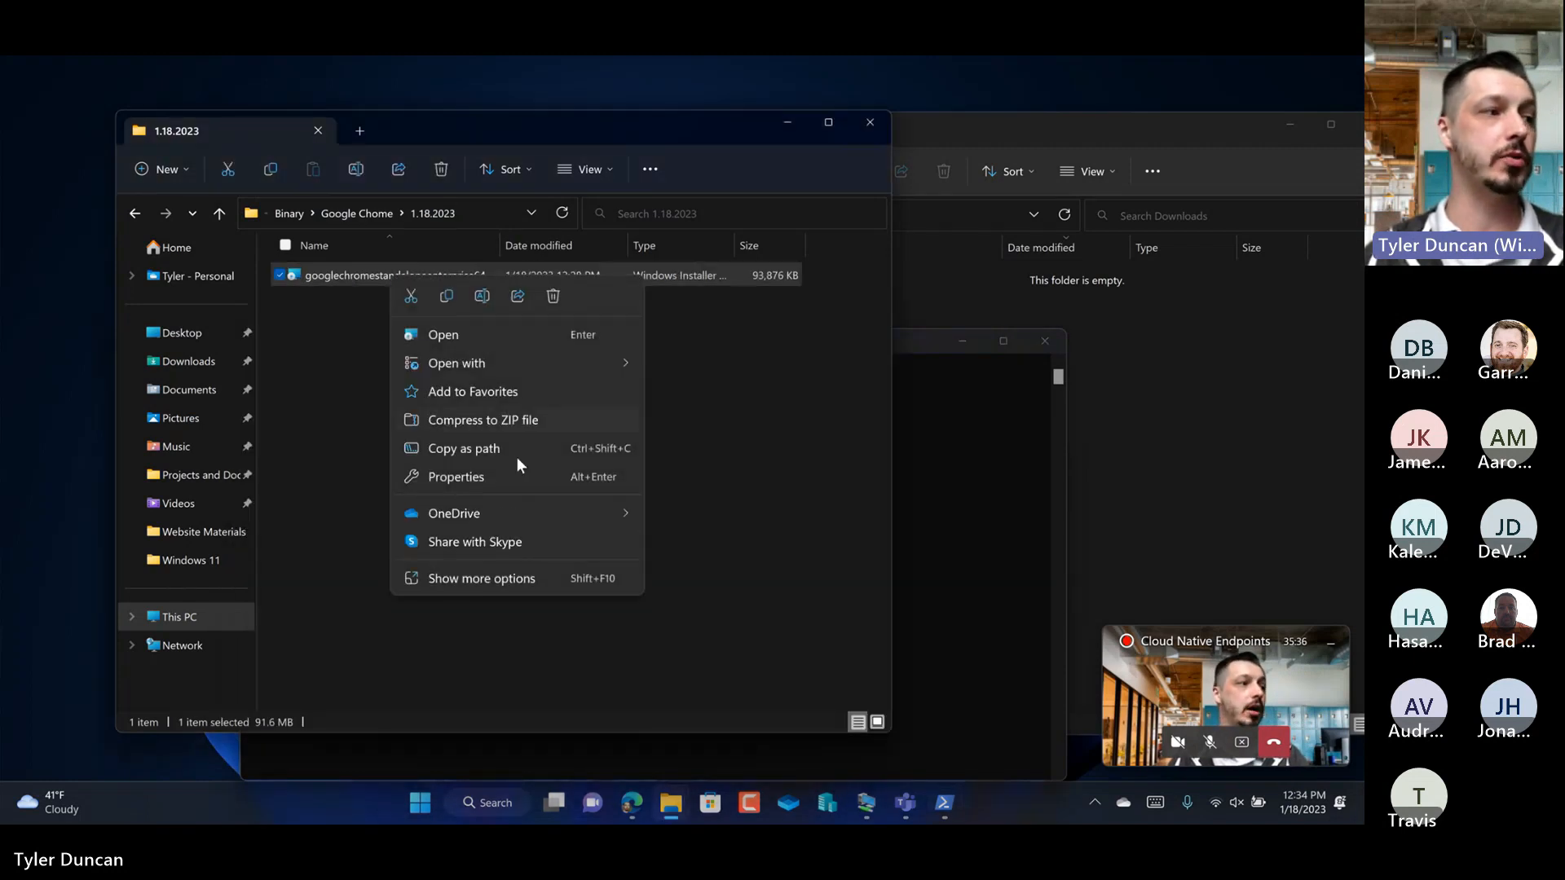
{"action": "left_click", "coordinate": [510, 573]}
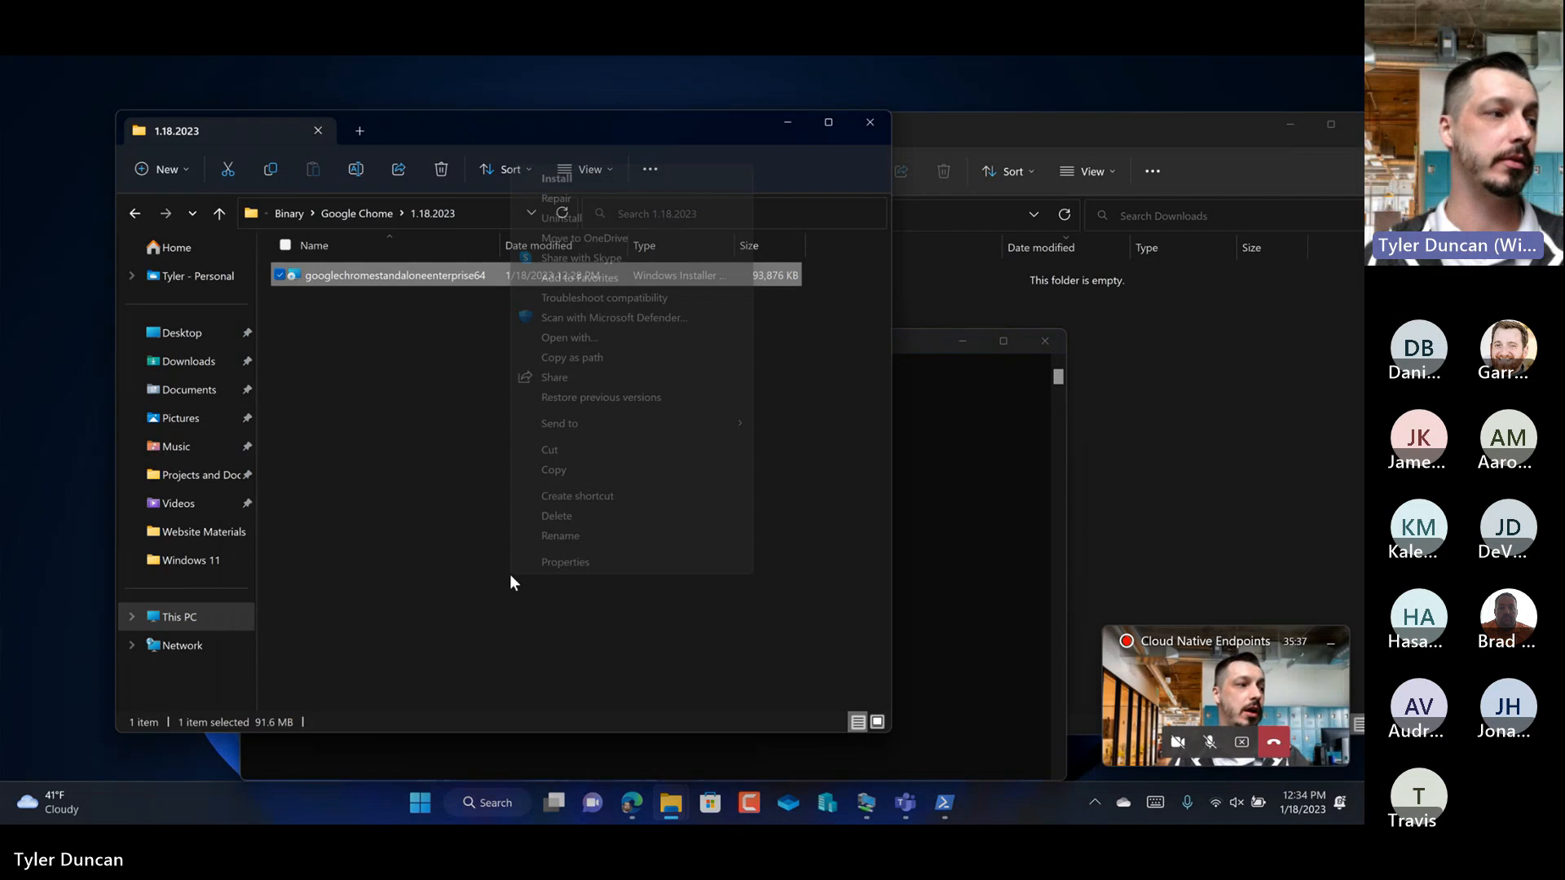
{"action": "left_click", "coordinate": [561, 563]}
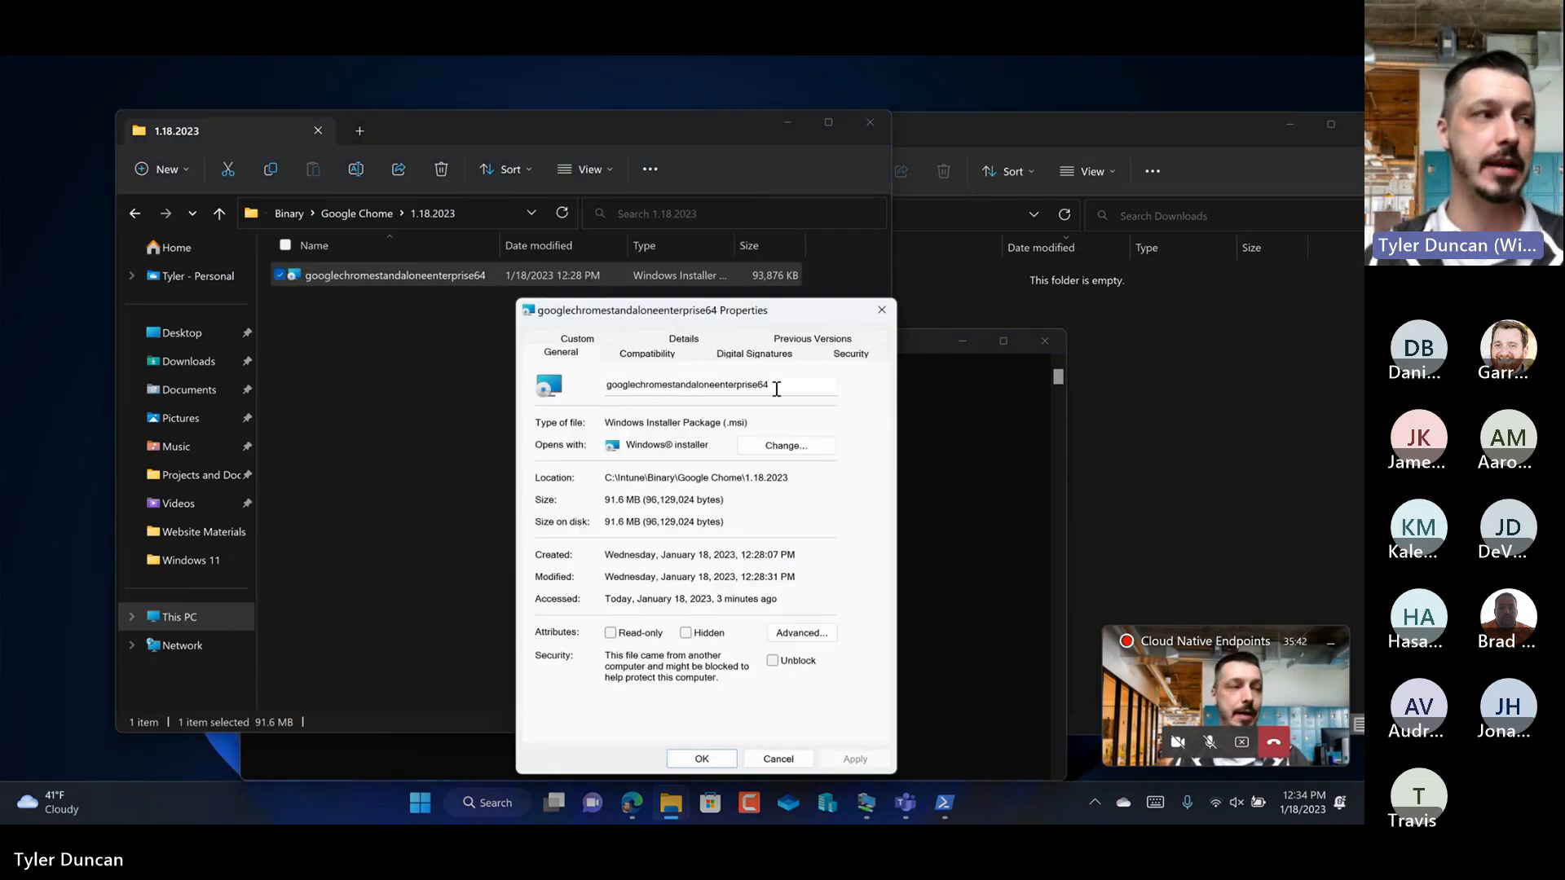
{"action": "left_click_drag", "start_coordinate": [776, 388], "coordinate": [597, 390]}
{"action": "right_click", "coordinate": [628, 391]}
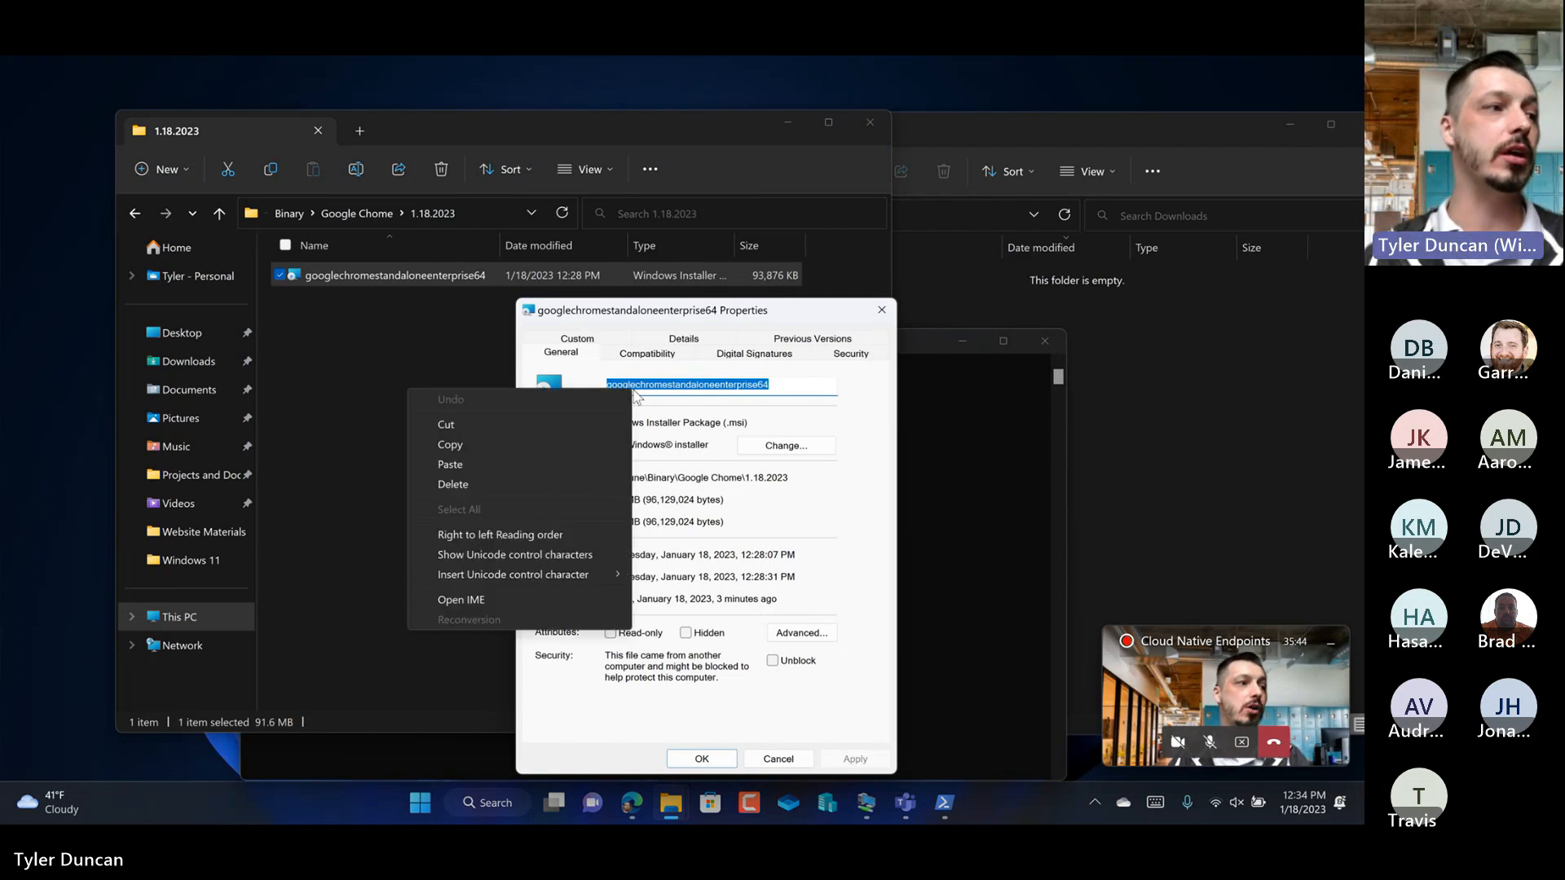
{"action": "left_click", "coordinate": [484, 439]}
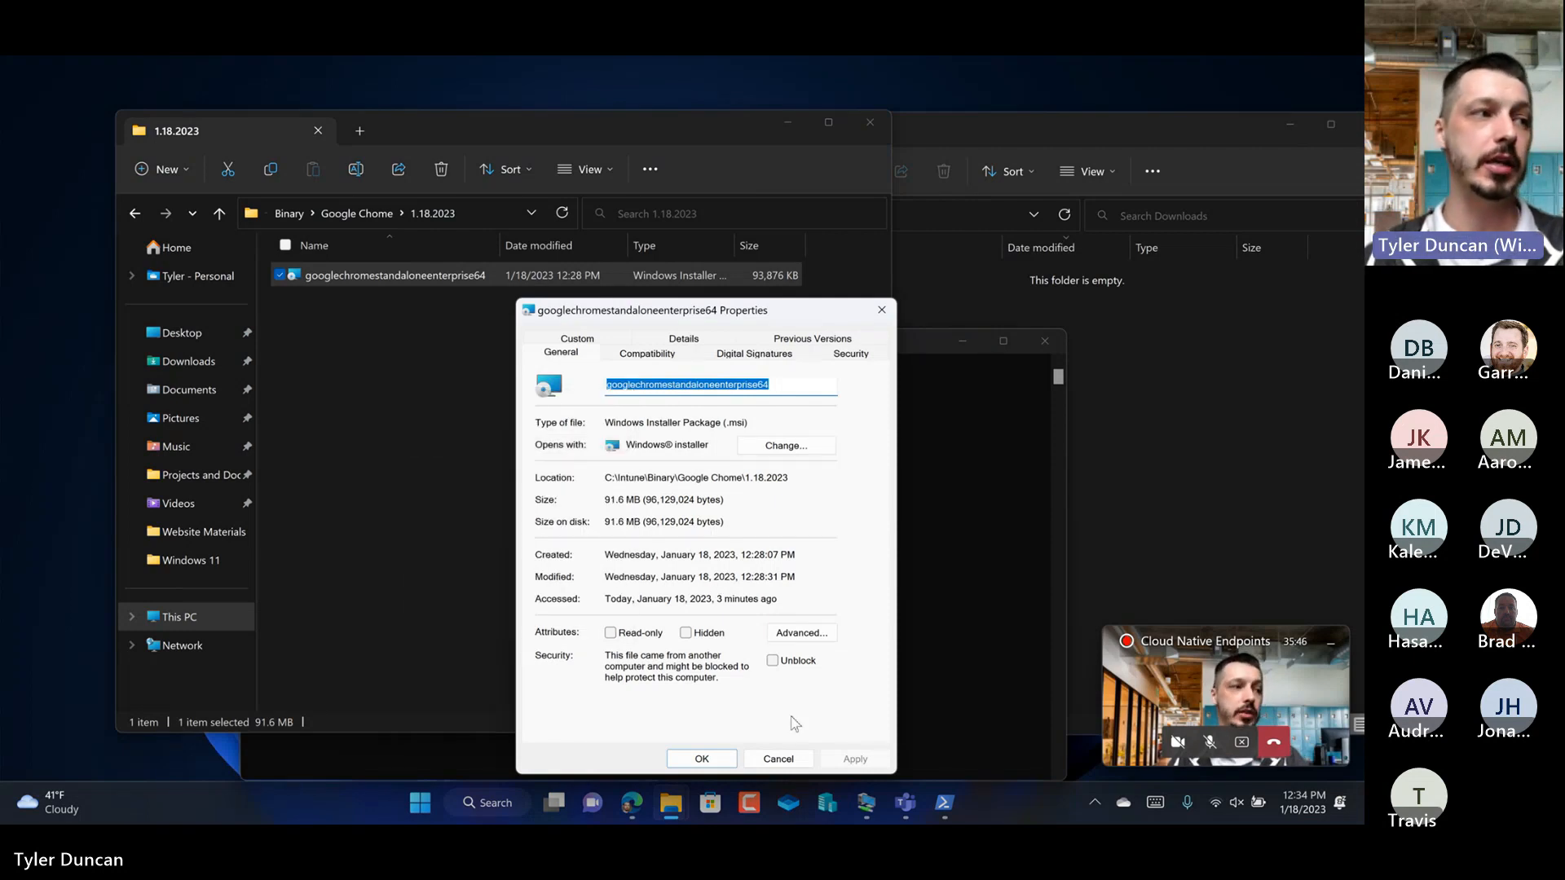
{"action": "left_click", "coordinate": [779, 759]}
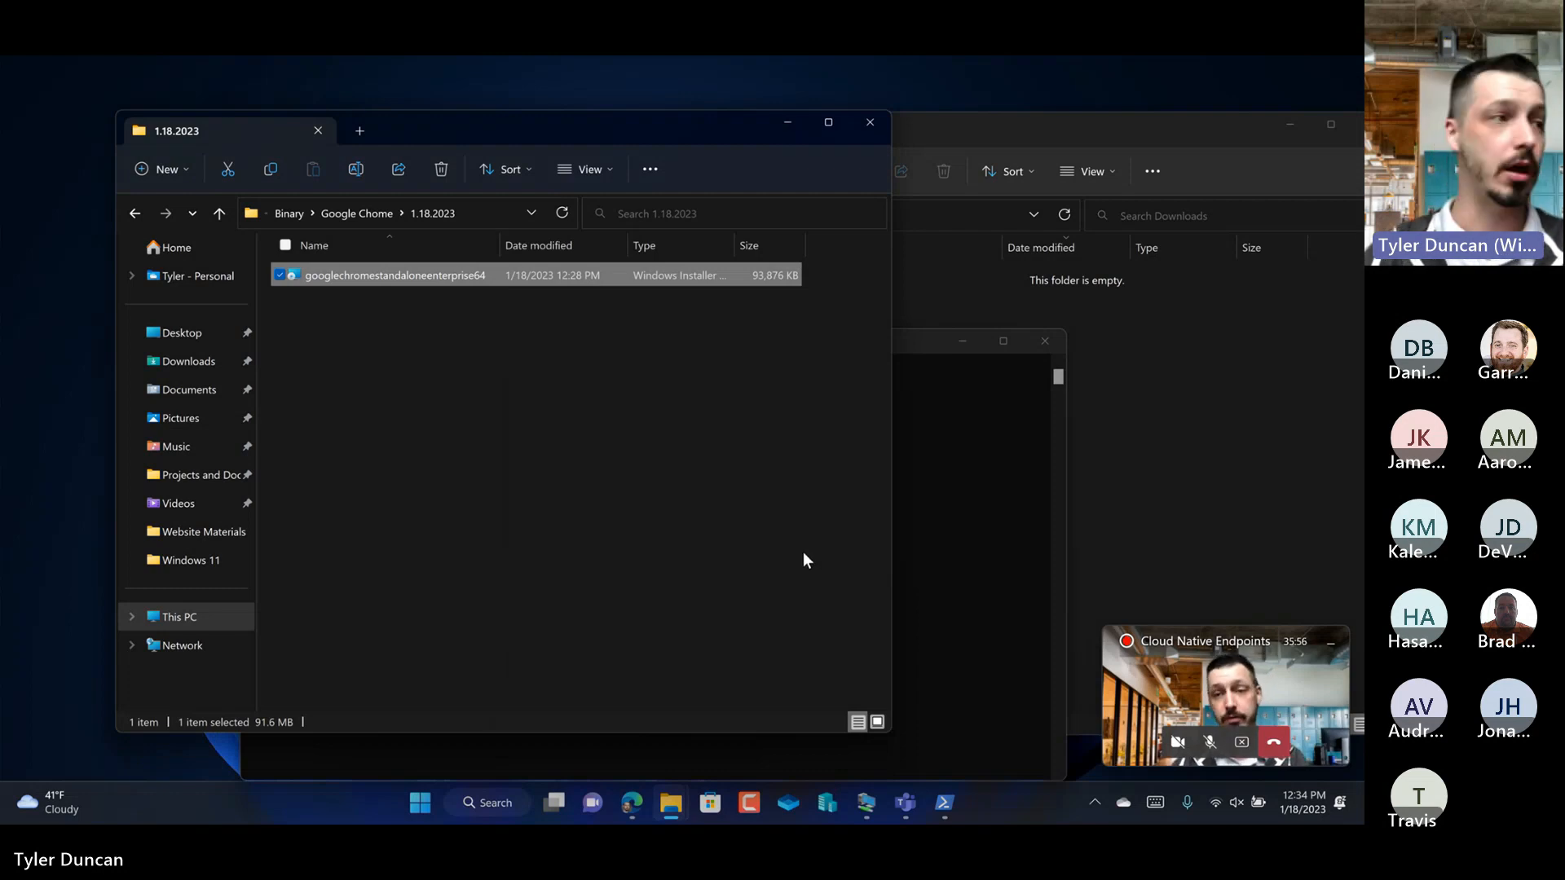
Step: Enter googlechromestandaloneenterprise64.msi as the setup file at the packaging tool's PowerShell prompt
{"action": "left_click", "coordinate": [964, 506]}
{"action": "key", "text": "ctrl+v"}
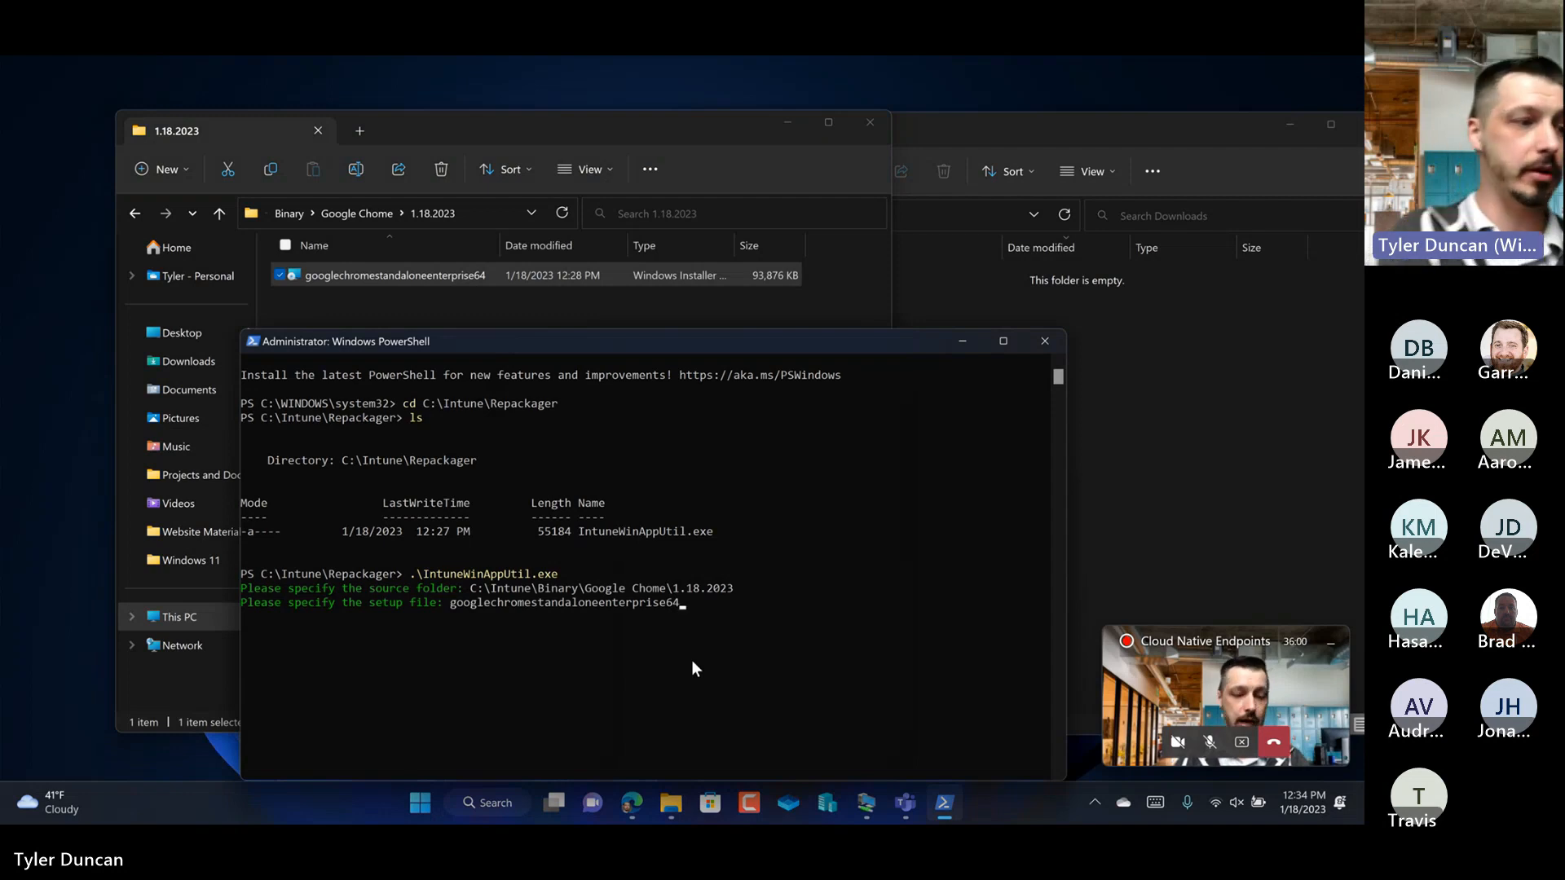
{"action": "type", "text": ".m"}
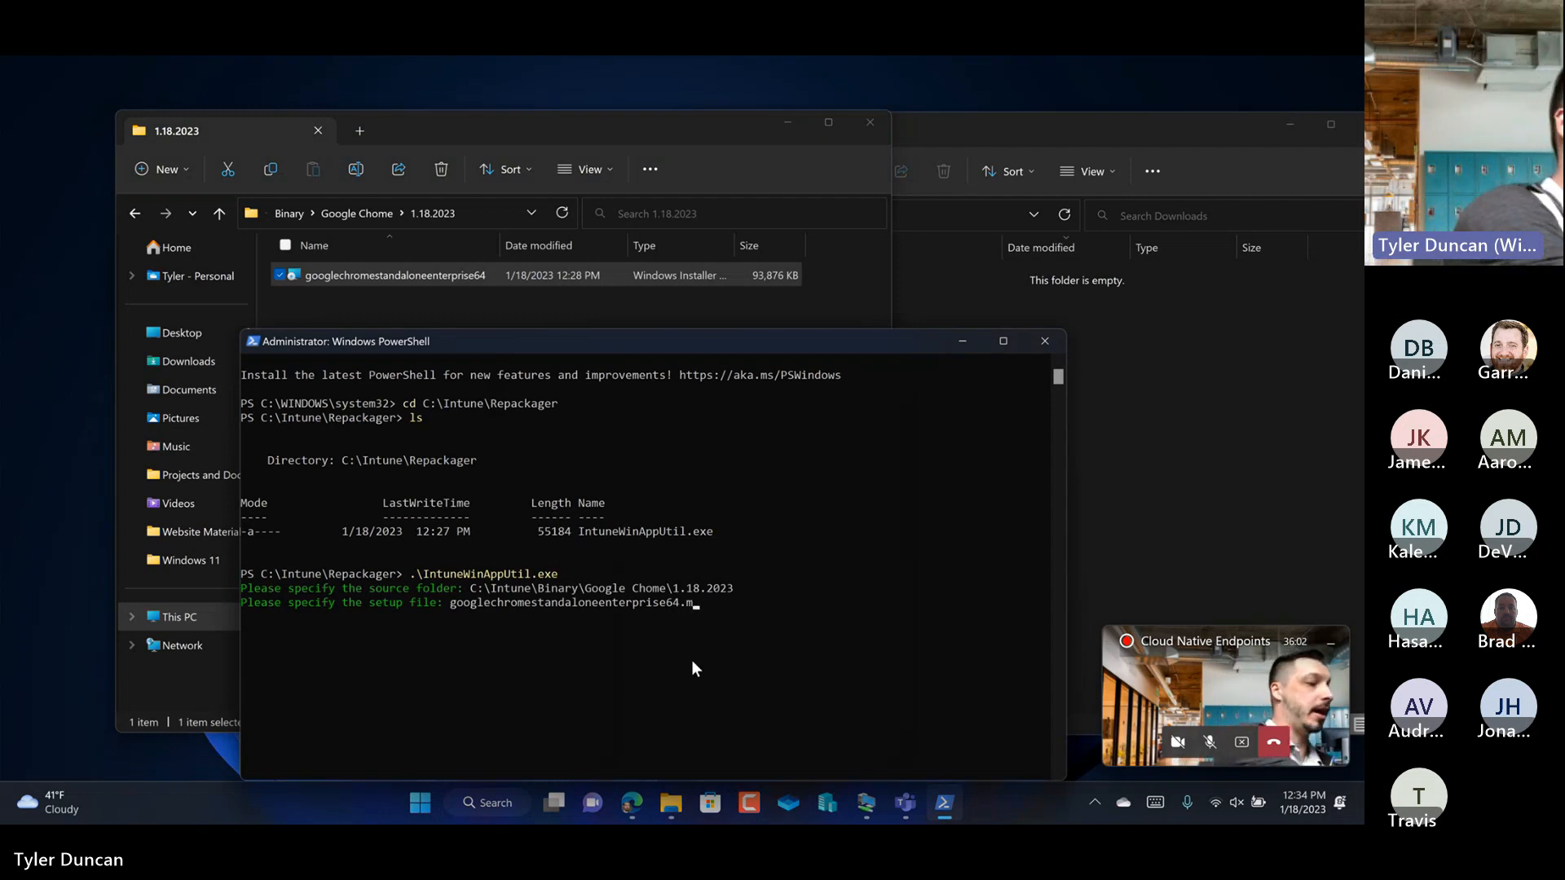
{"action": "type", "text": "si"}
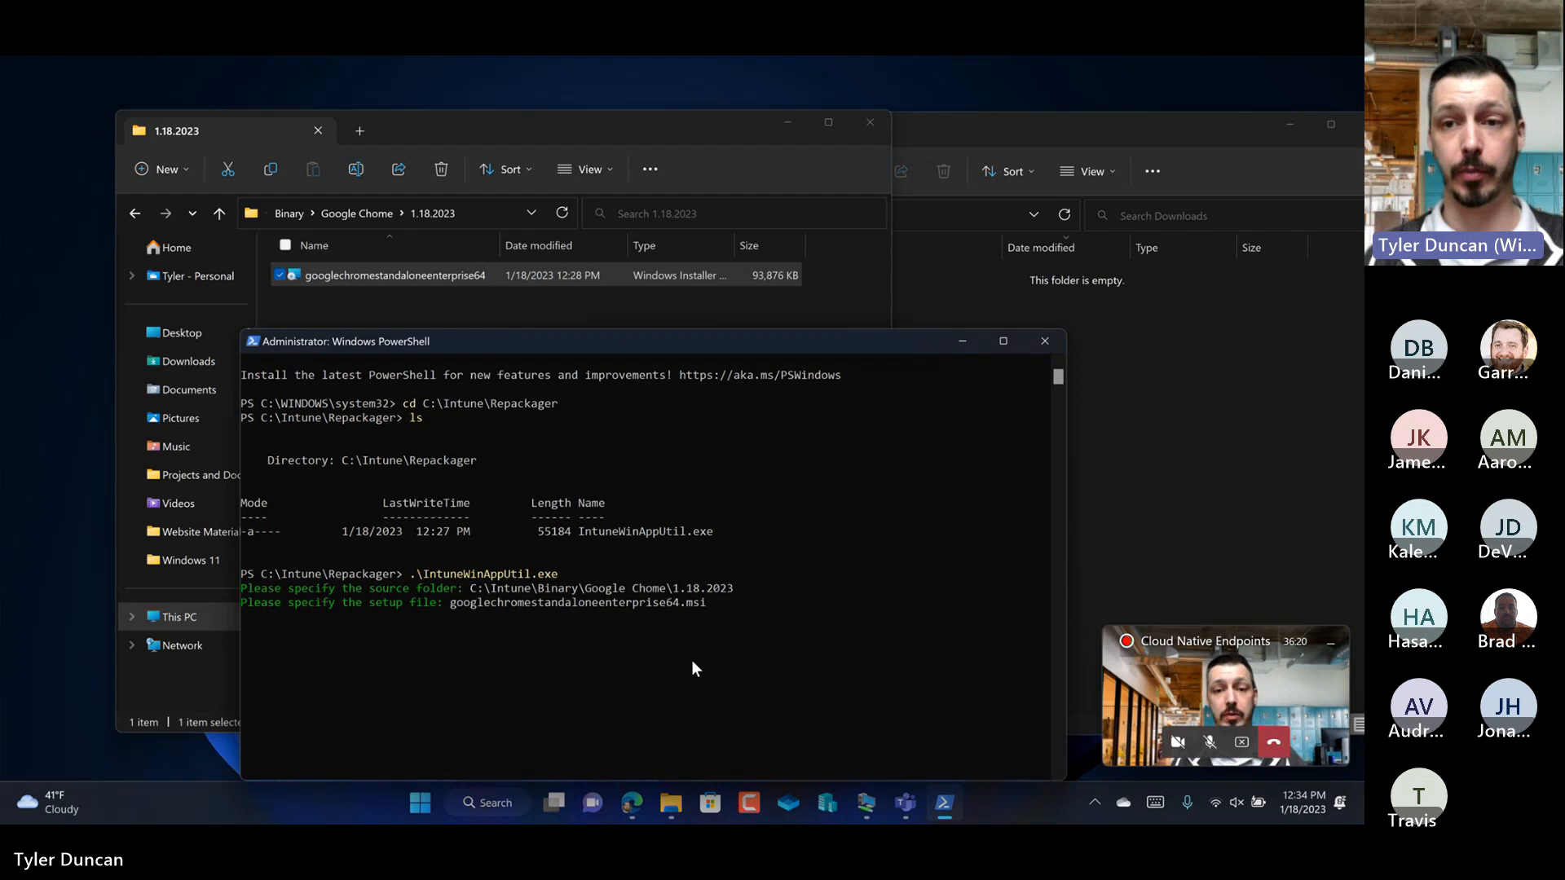
Step: Submit the setup file name and browse in File Explorer to C:\Intune\Intunewin\Google Chrome\1.18.2023
{"action": "key", "text": "Return"}
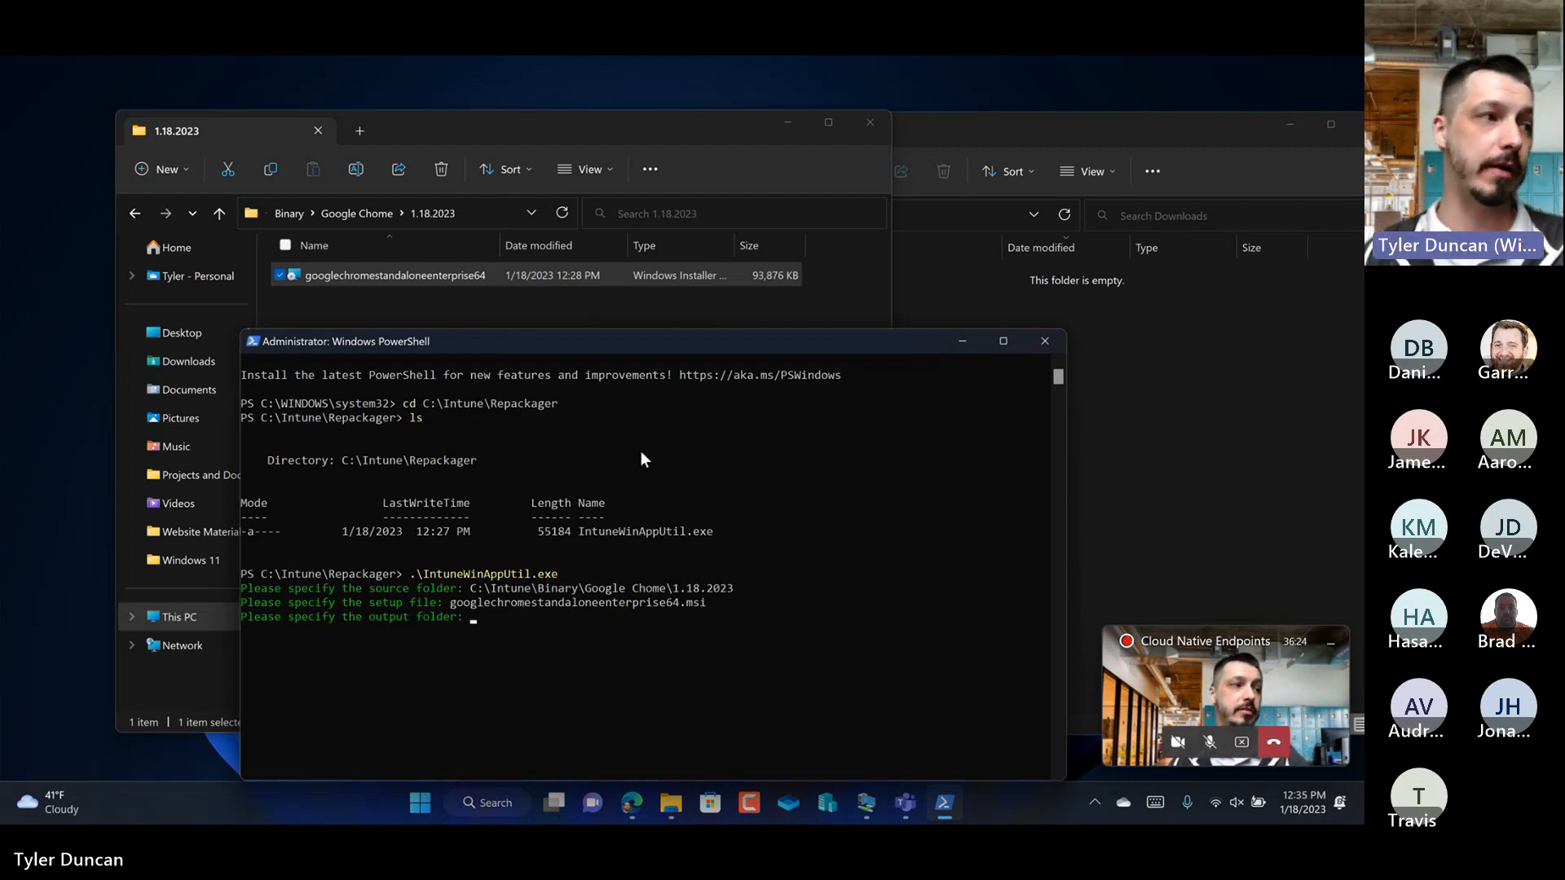
{"action": "left_click_drag", "start_coordinate": [629, 341], "coordinate": [647, 328]}
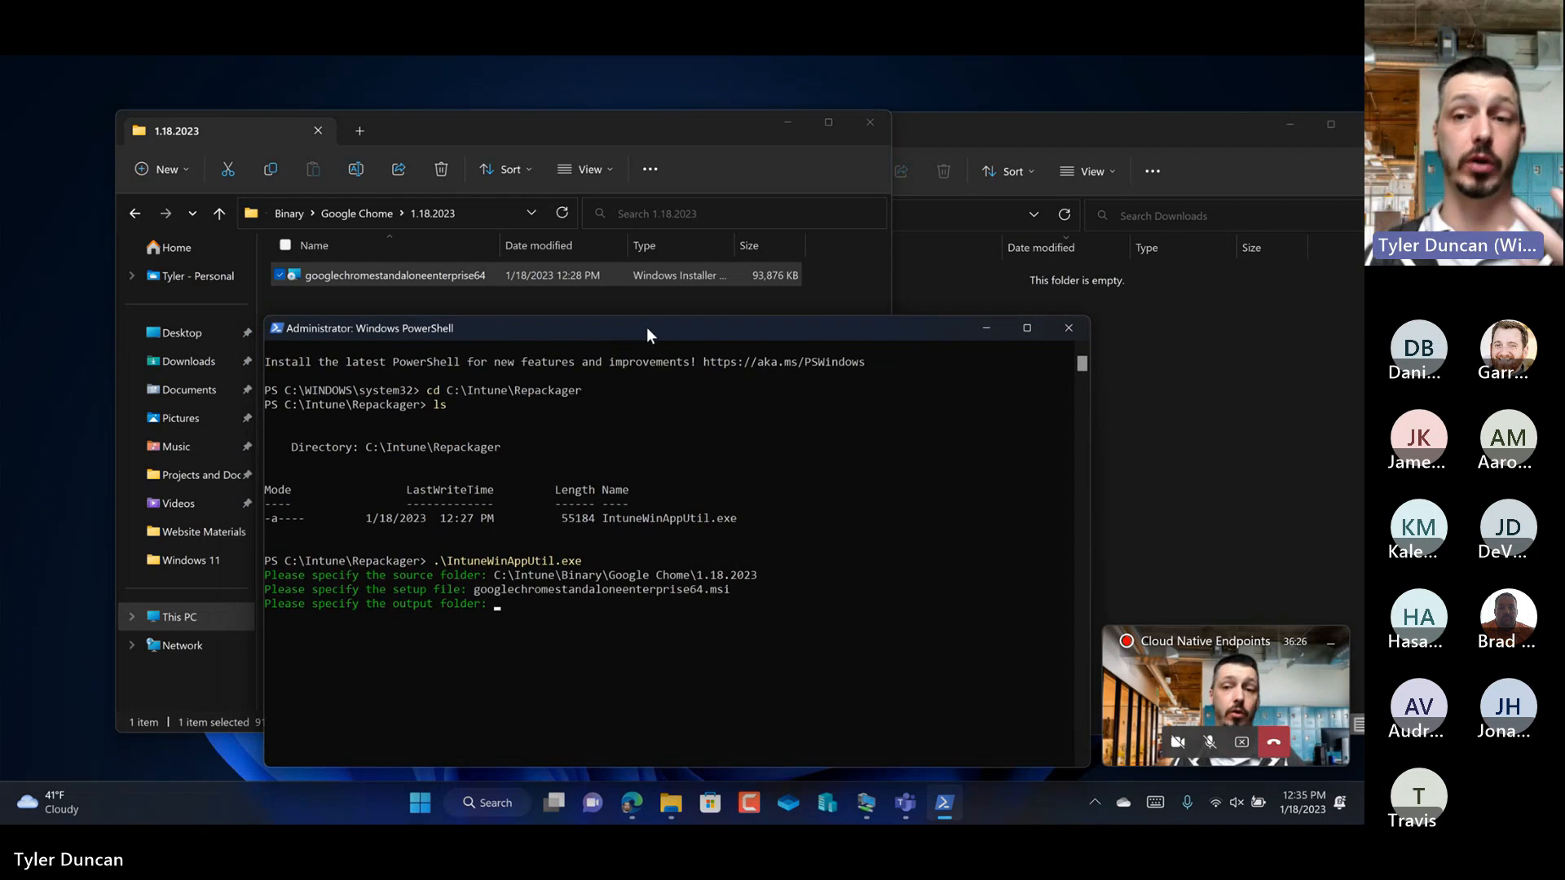
{"action": "left_click", "coordinate": [1159, 348]}
{"action": "left_click", "coordinate": [422, 295]}
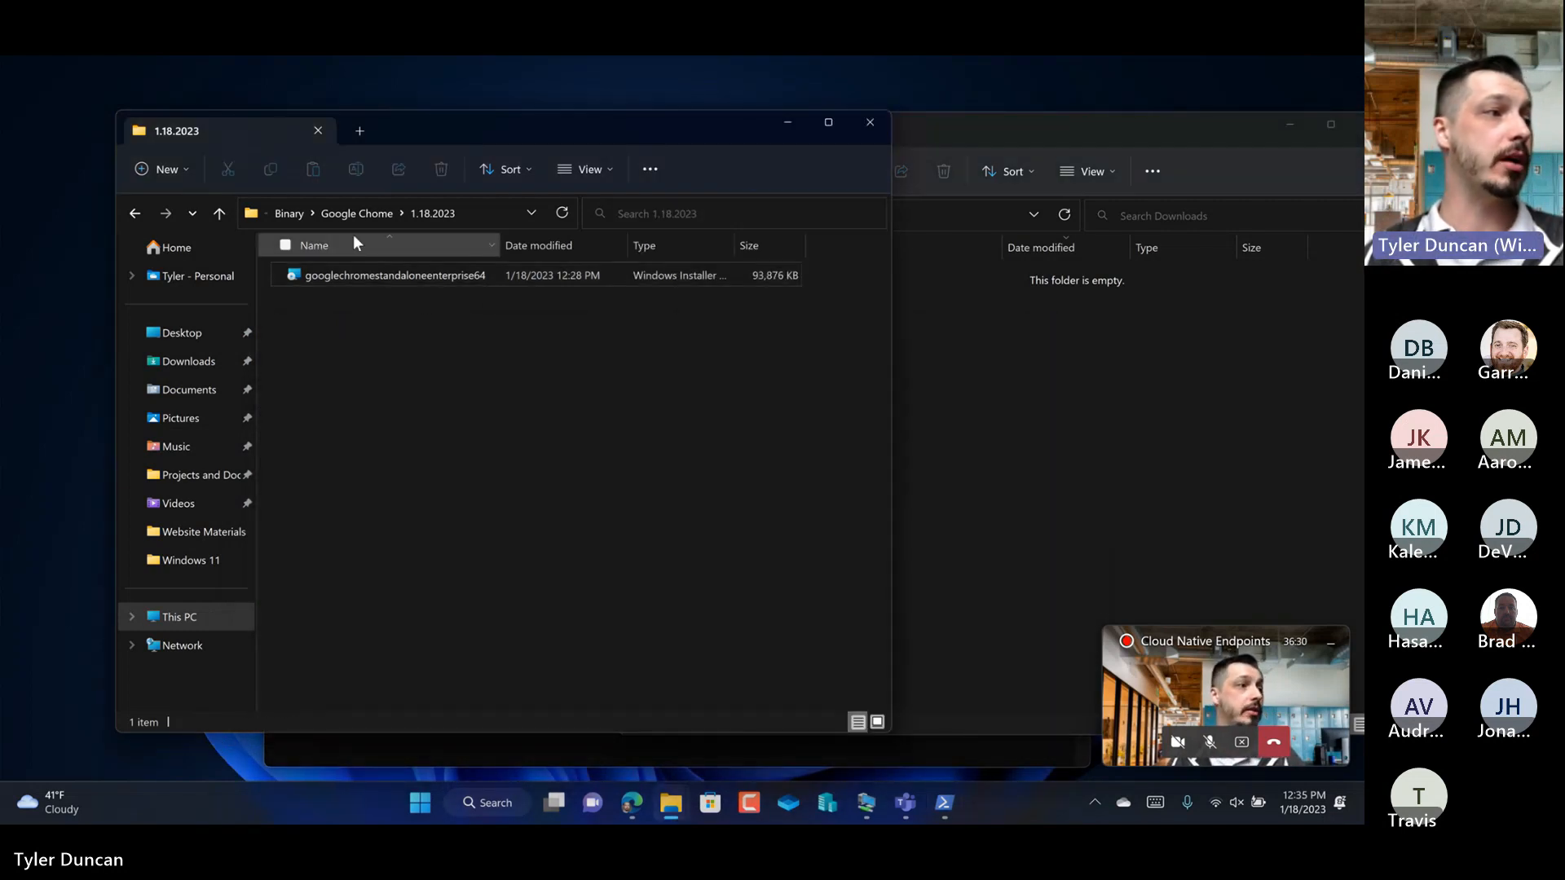
{"action": "left_click", "coordinate": [293, 213]}
{"action": "left_click", "coordinate": [369, 212]}
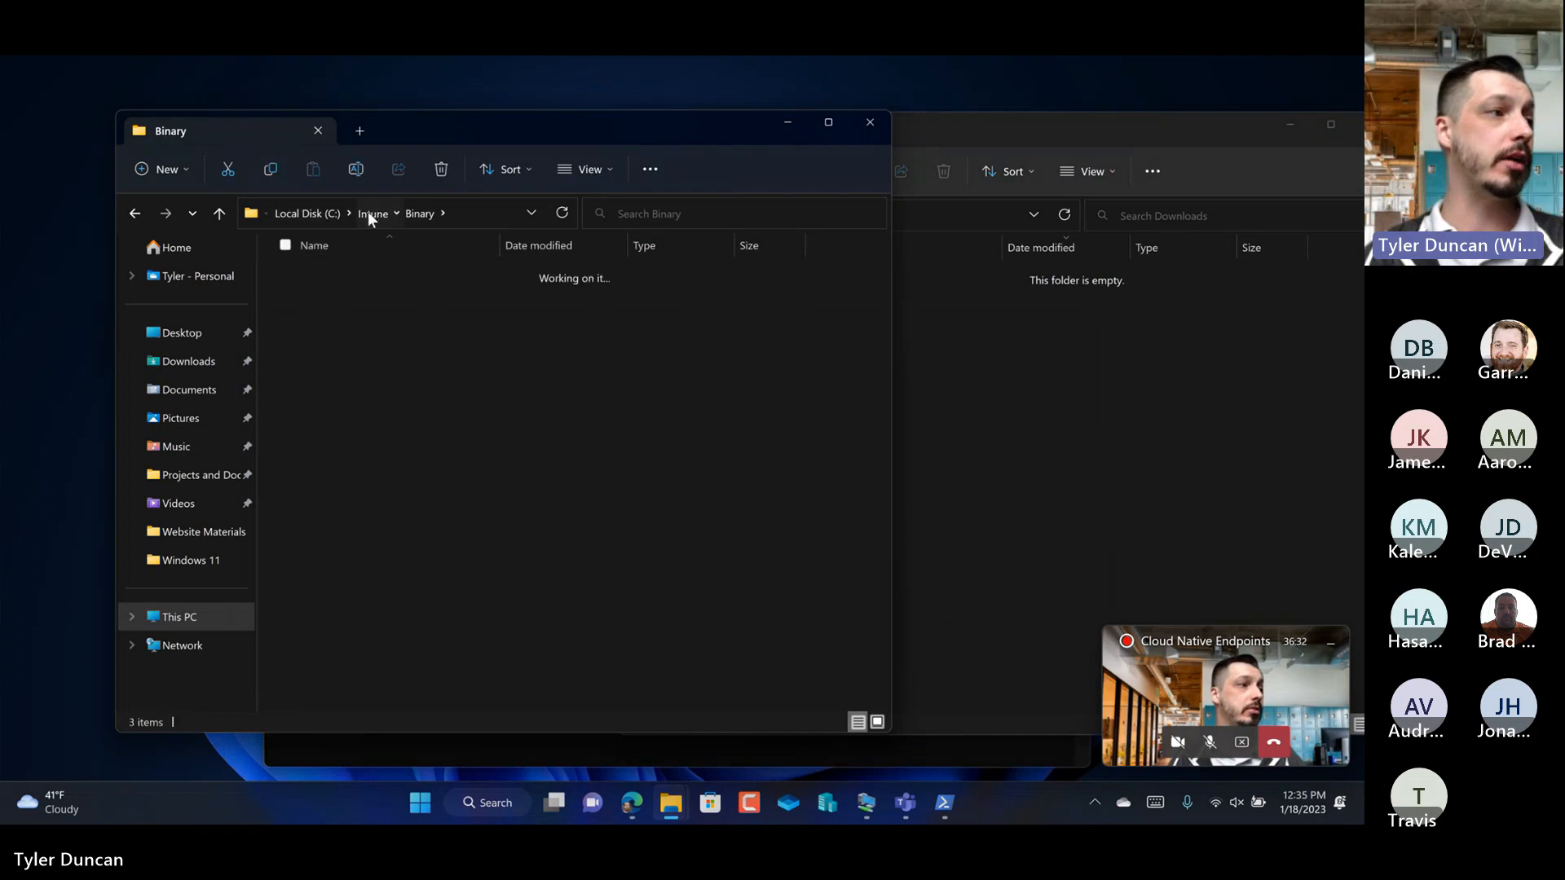
{"action": "double_click", "coordinate": [307, 301]}
{"action": "double_click", "coordinate": [345, 281]}
{"action": "double_click", "coordinate": [374, 277]}
Step: Copy the path C:\Intune\Intunewin\Google Chrome\1.18.2023 and submit it as the output folder in PowerShell
{"action": "left_click", "coordinate": [494, 215]}
{"action": "right_click", "coordinate": [228, 219]}
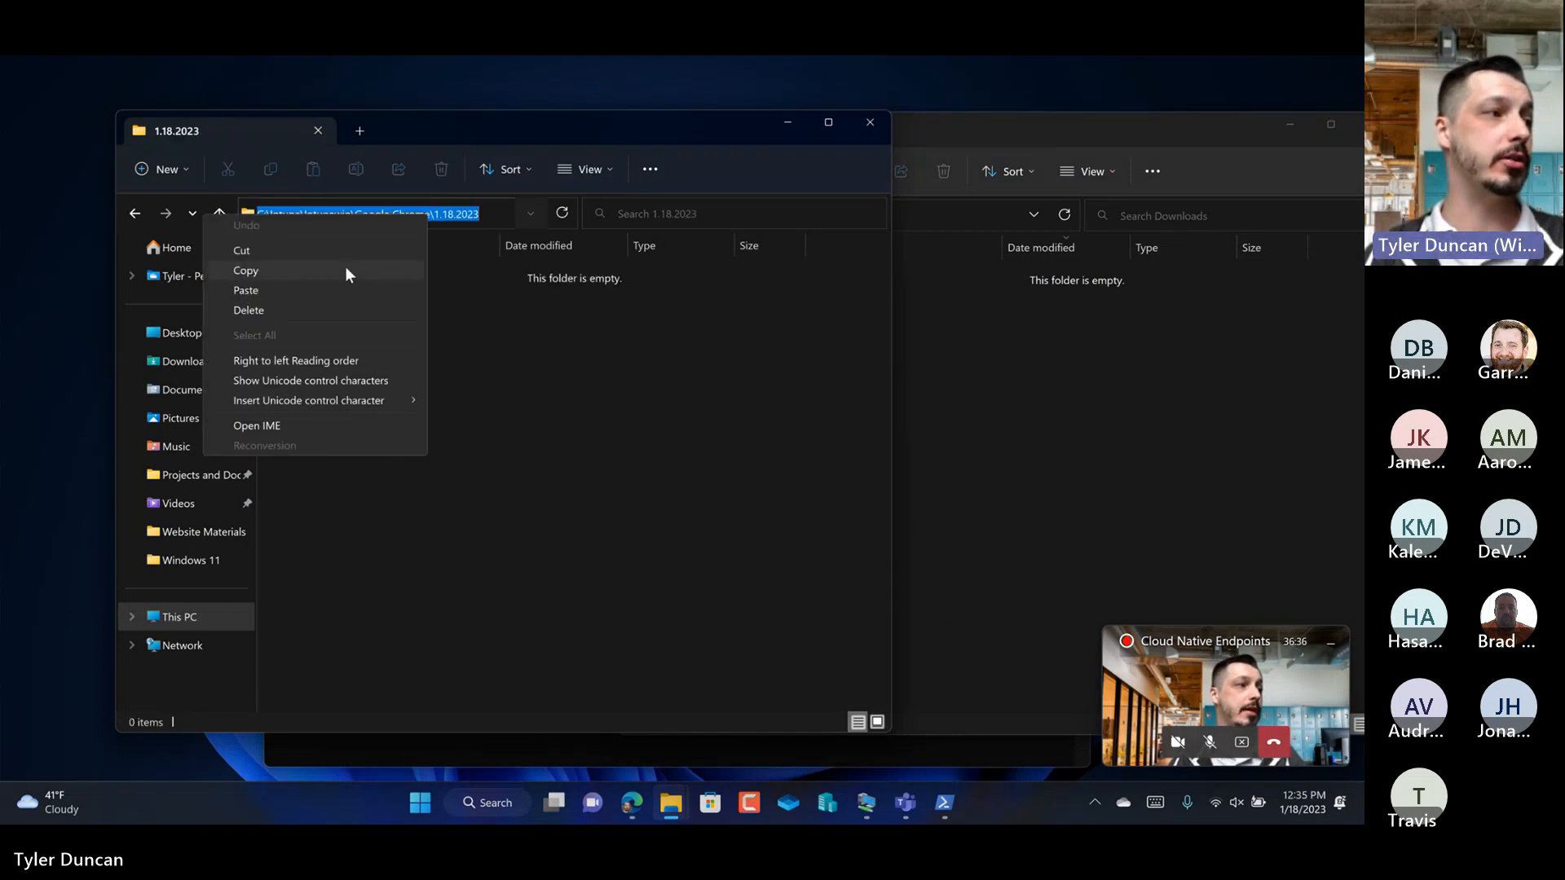
{"action": "left_click", "coordinate": [345, 267]}
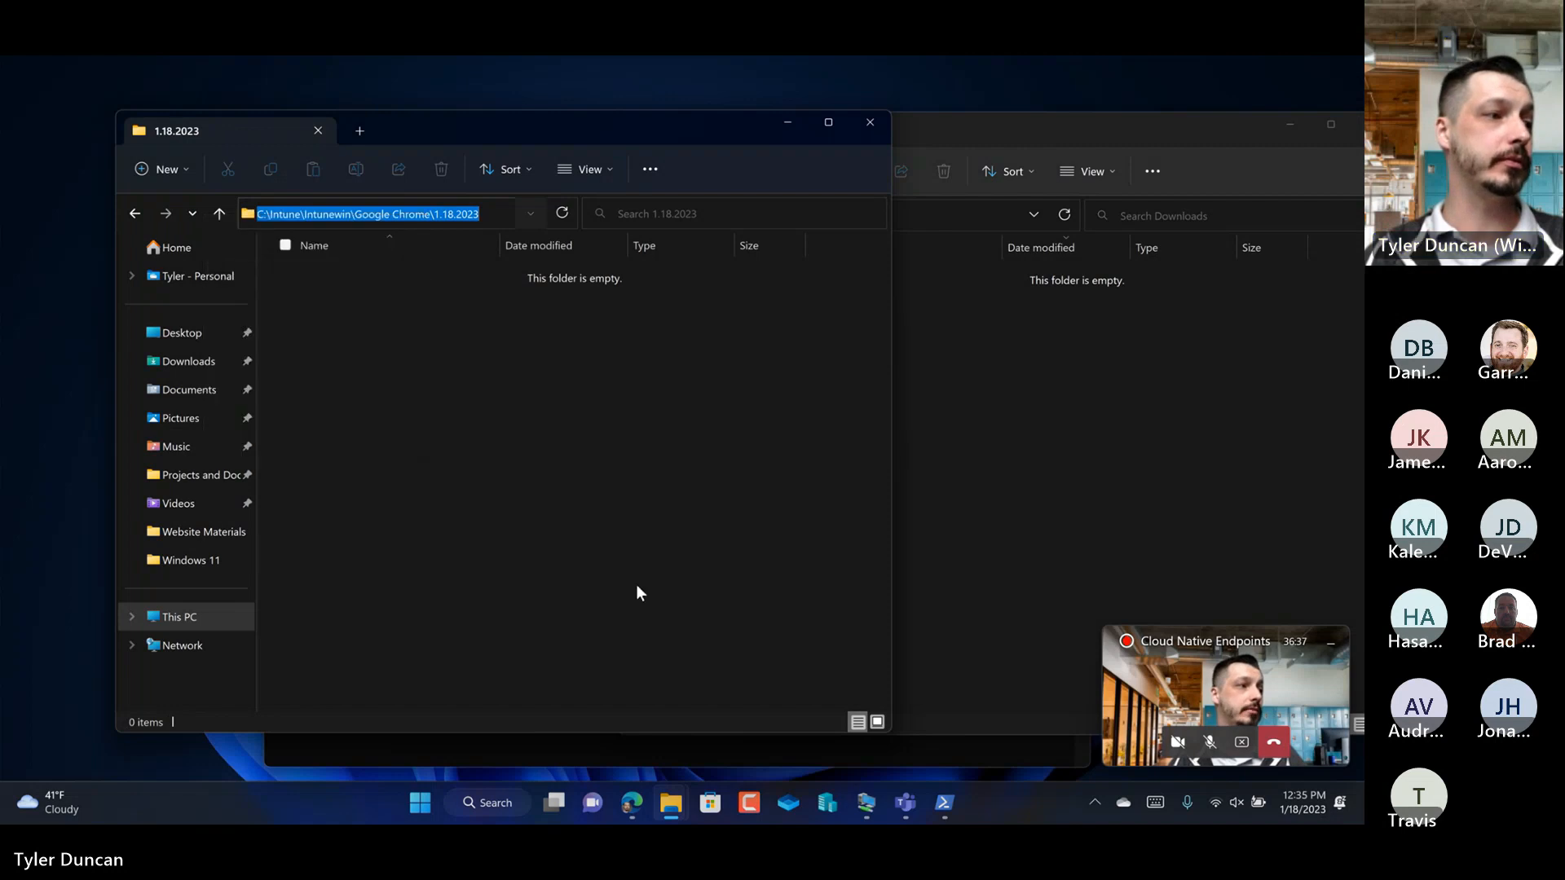
{"action": "left_click", "coordinate": [946, 803]}
{"action": "right_click", "coordinate": [658, 629]}
{"action": "key", "text": "Return"}
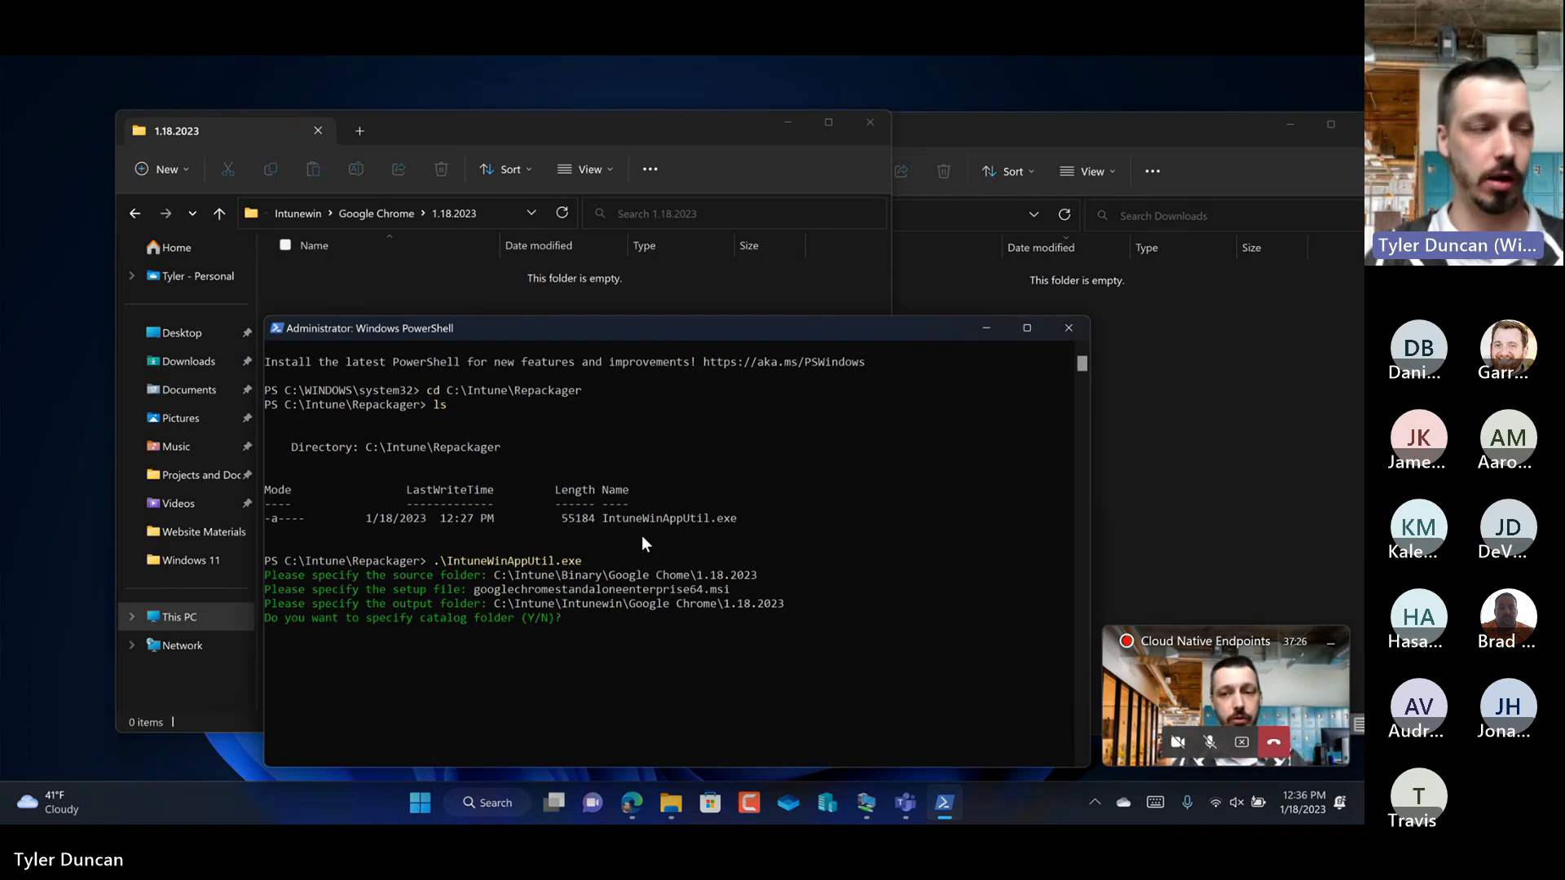
Step: Answer N to specifying a catalog folder, let the packaging run, and review its log in PowerShell
{"action": "type", "text": "N"}
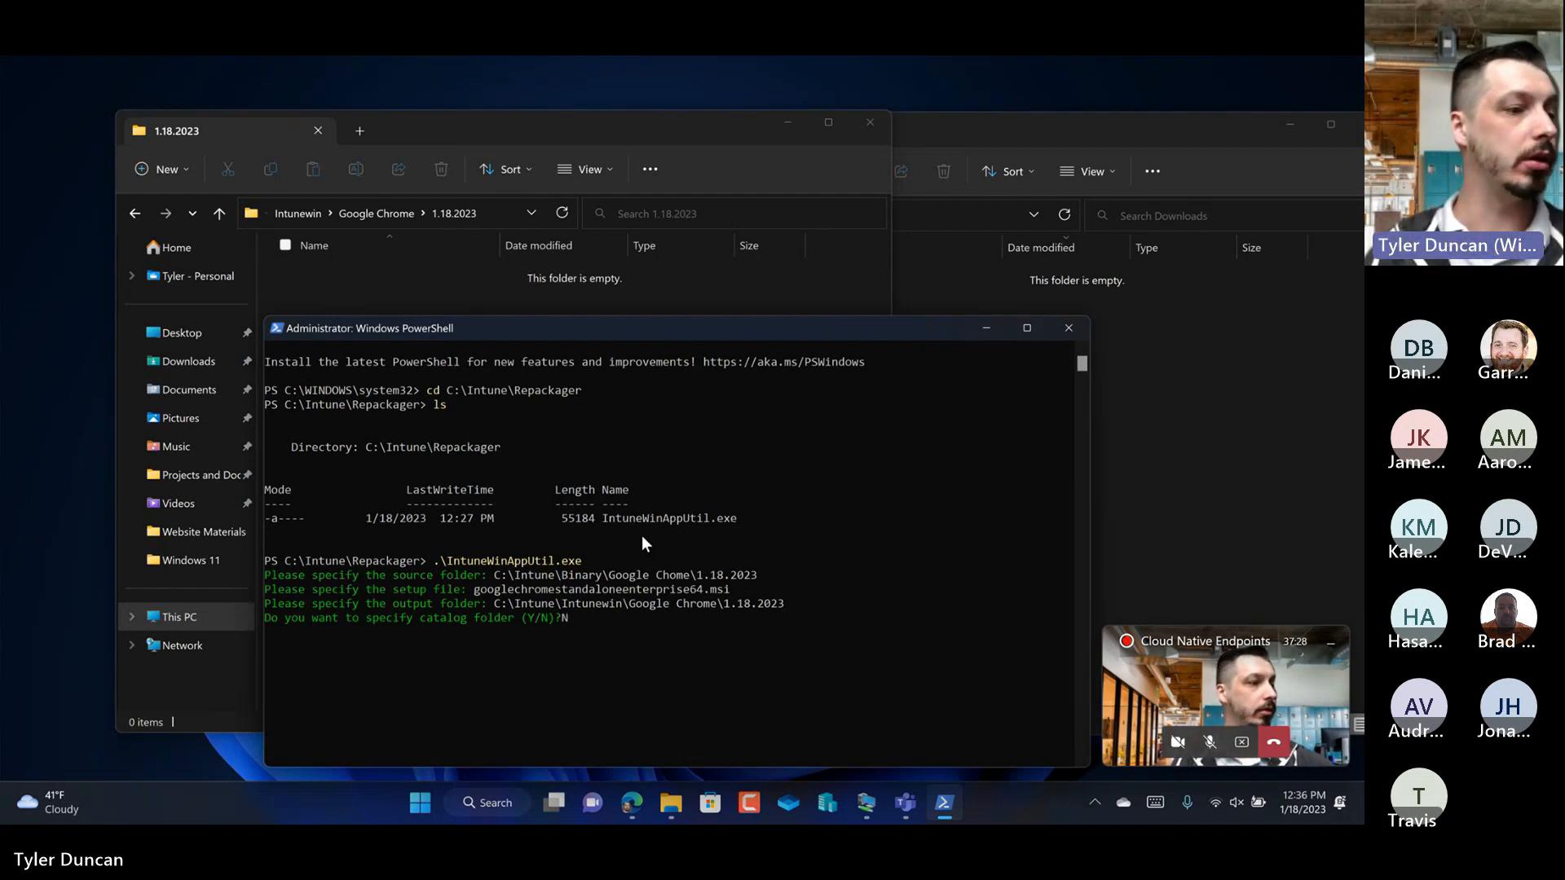
{"action": "key", "text": "Return"}
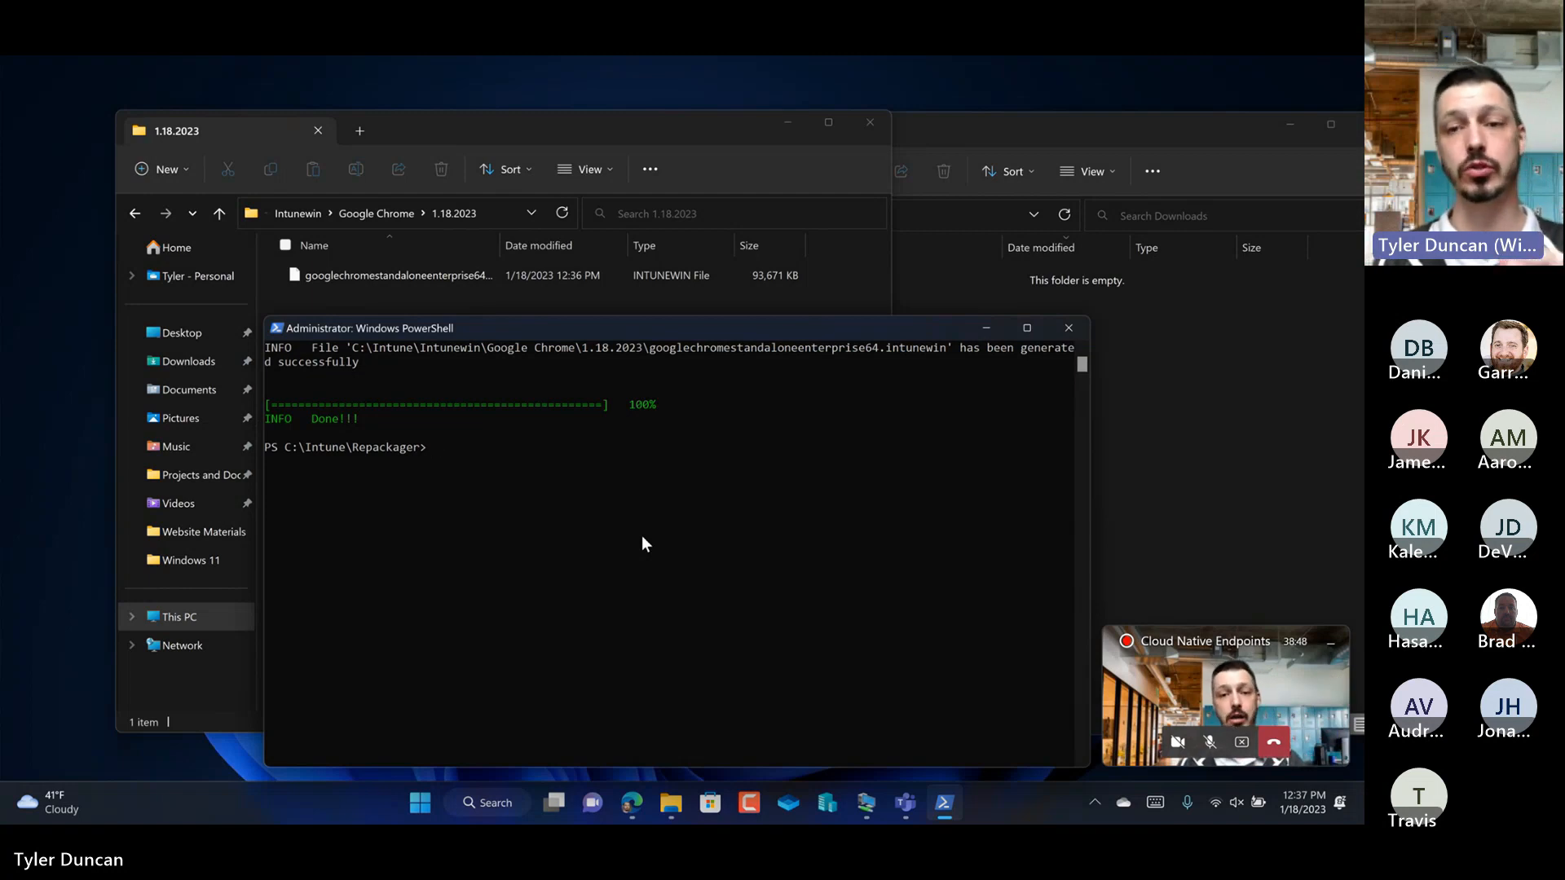
{"action": "scroll", "coordinate": [642, 535], "scroll_direction": "up", "scroll_amount": 14}
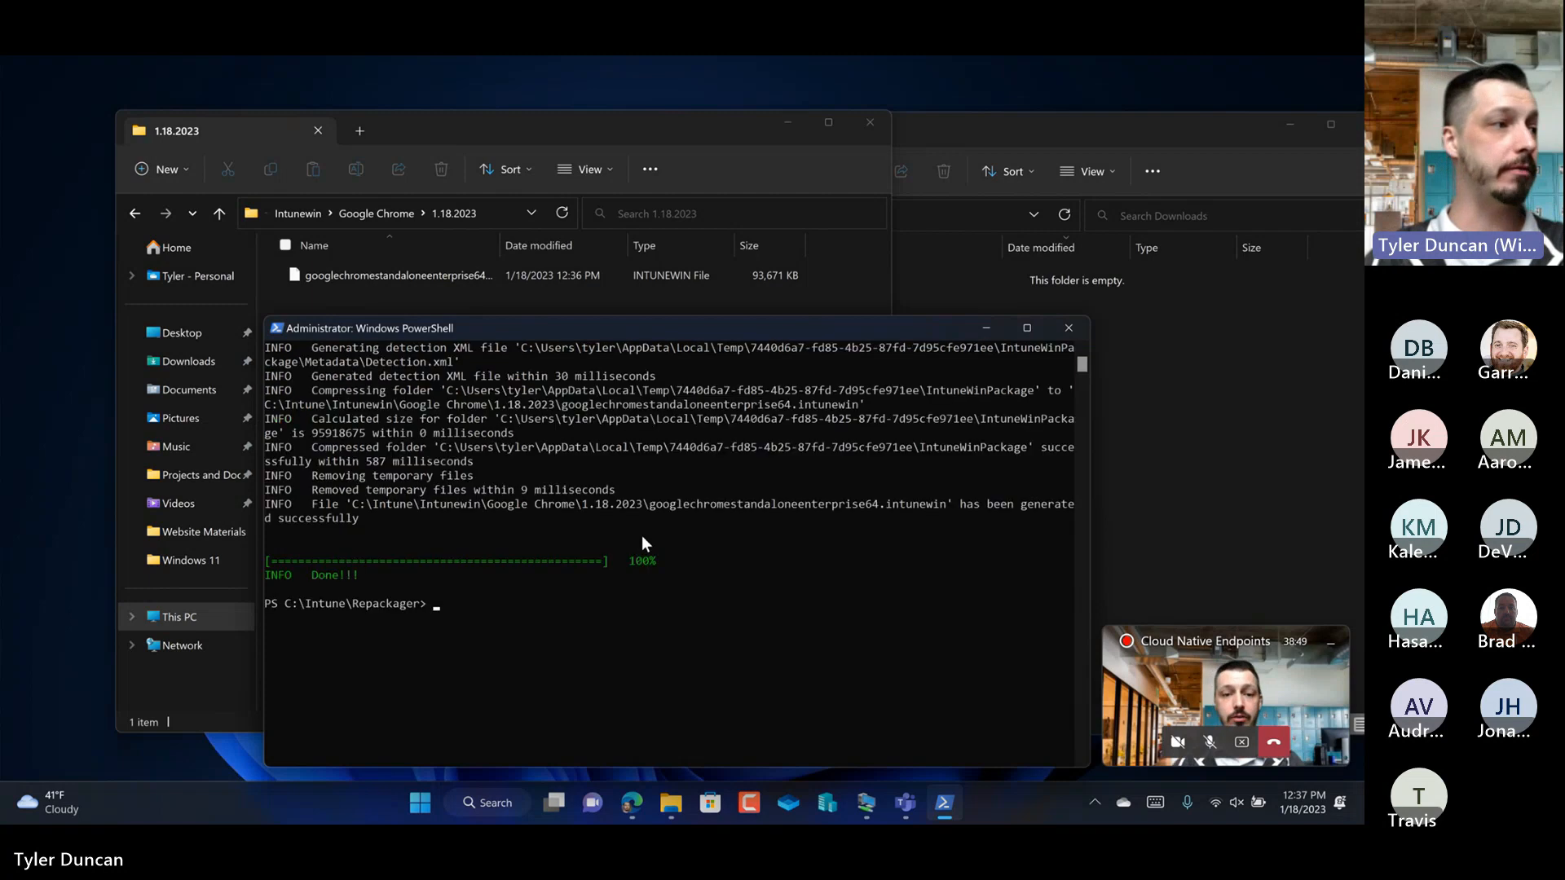
{"action": "scroll", "coordinate": [643, 536], "scroll_direction": "down", "scroll_amount": 3}
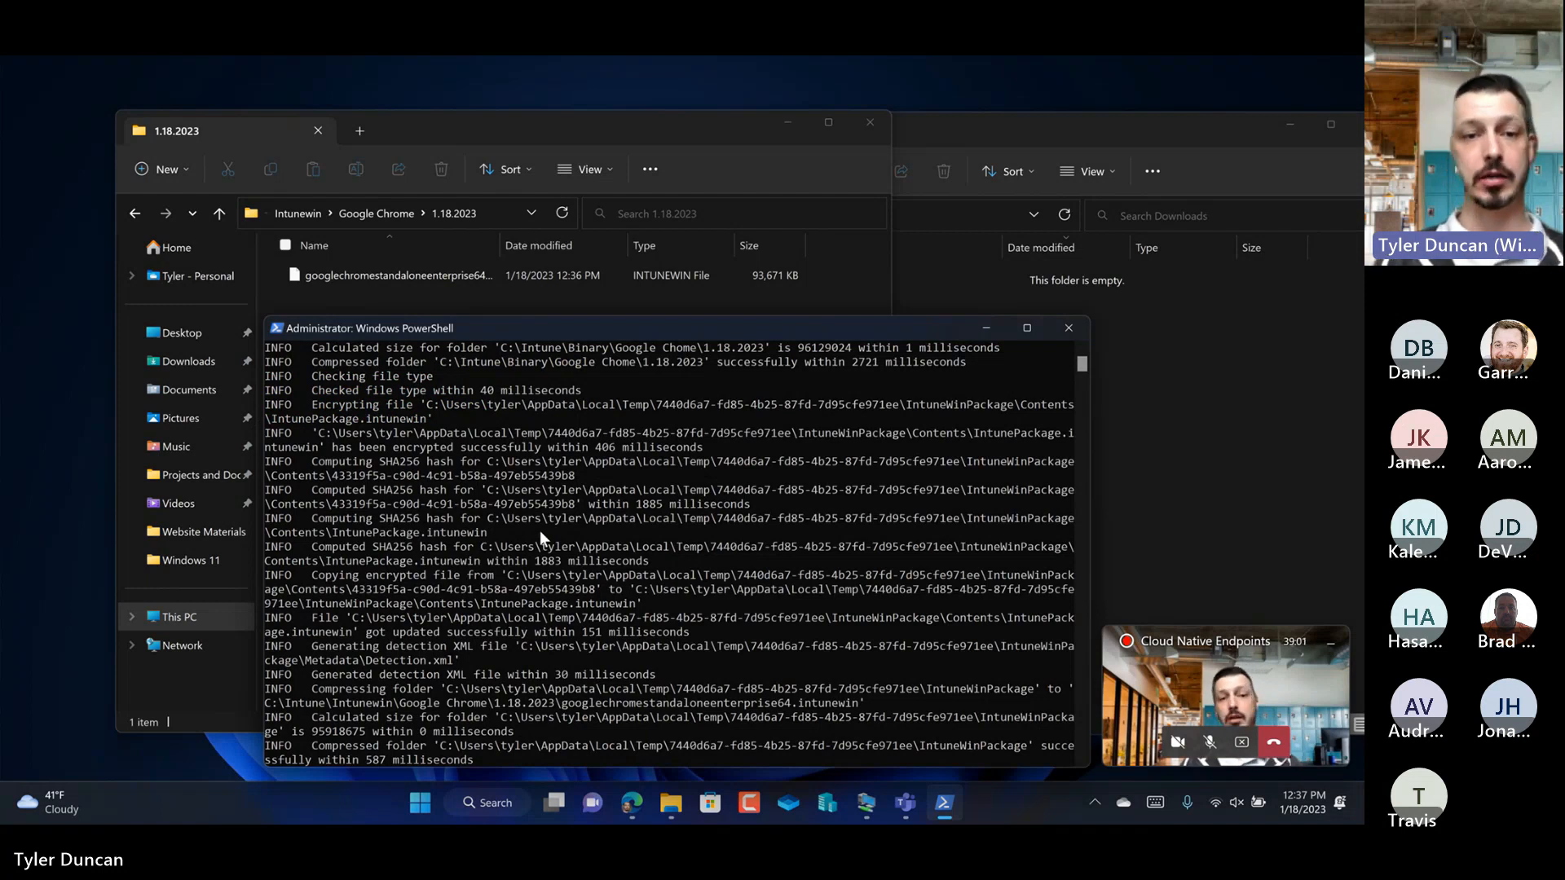
{"action": "left_click_drag", "start_coordinate": [607, 330], "coordinate": [601, 287]}
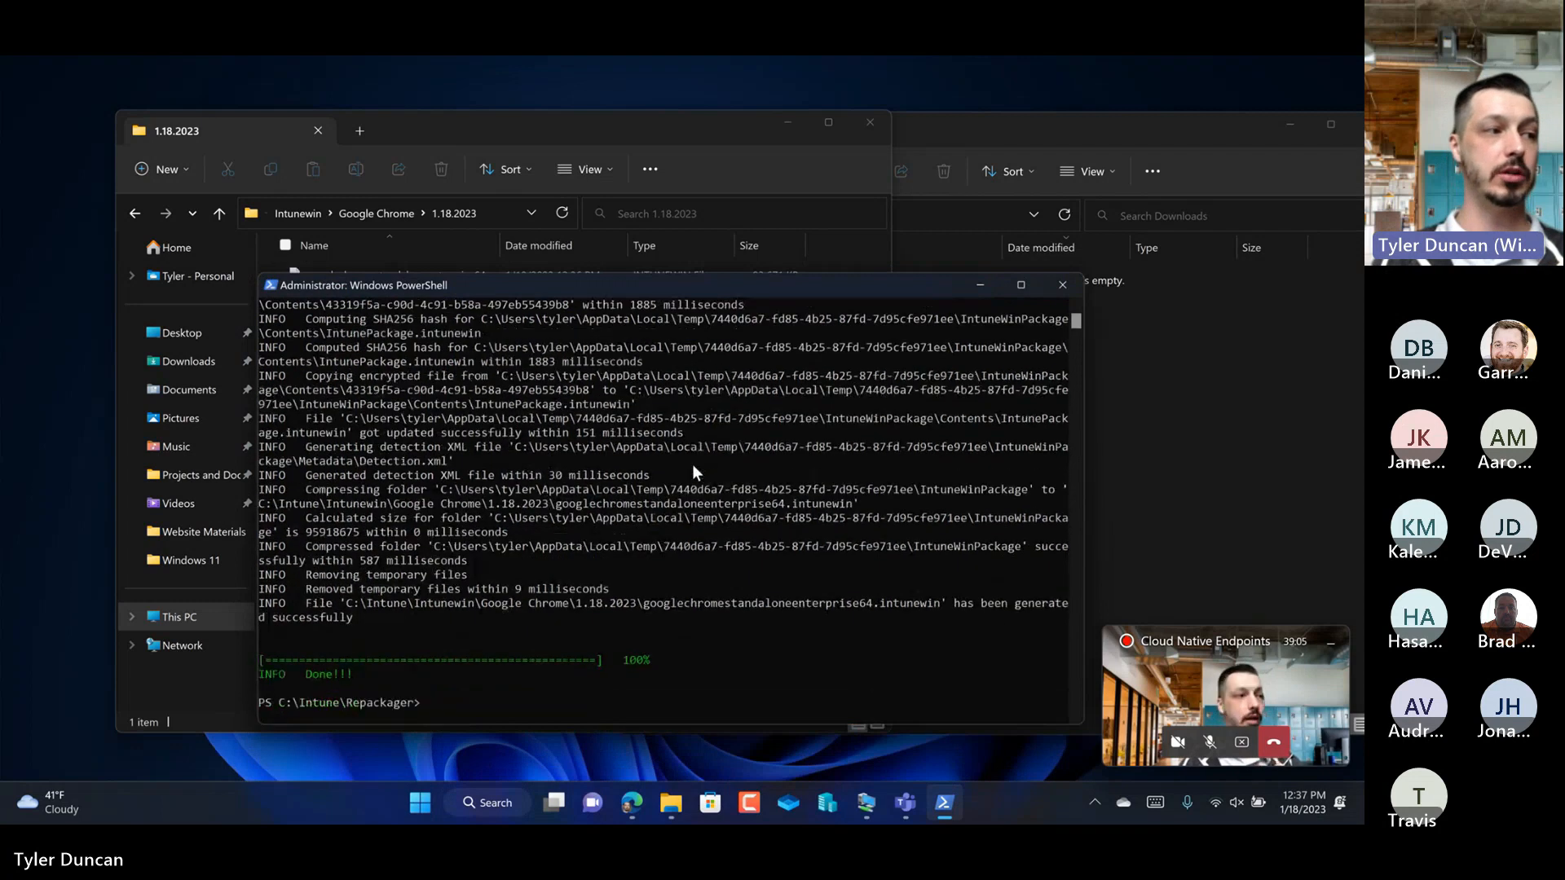
{"action": "scroll", "coordinate": [692, 465], "scroll_direction": "down", "scroll_amount": 2}
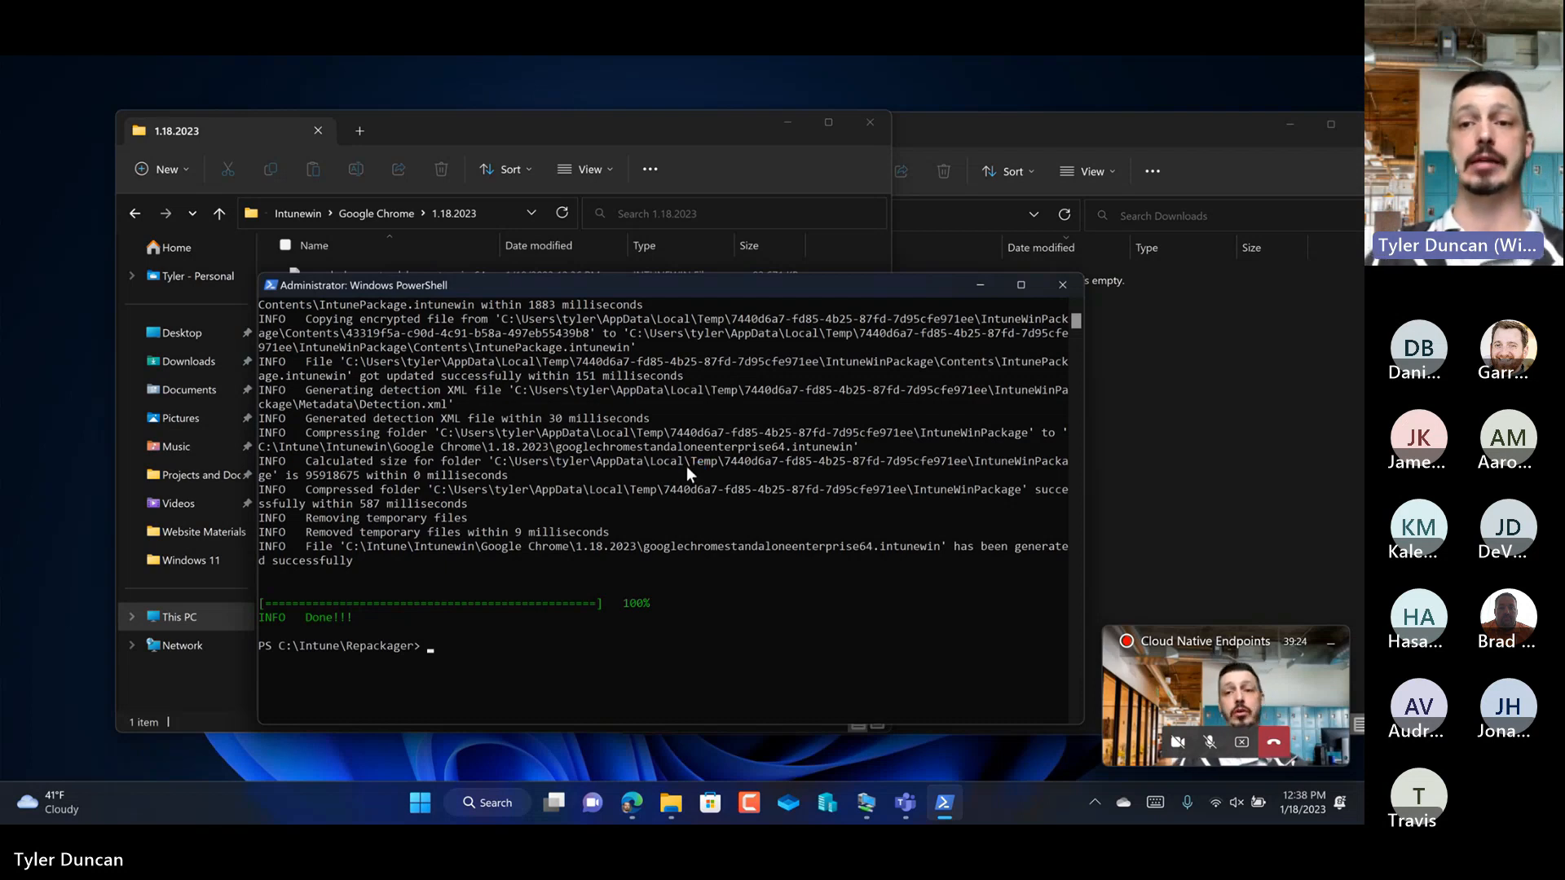
Step: Switch to Microsoft Edge and close the InPrivate window
{"action": "left_click", "coordinate": [1139, 436]}
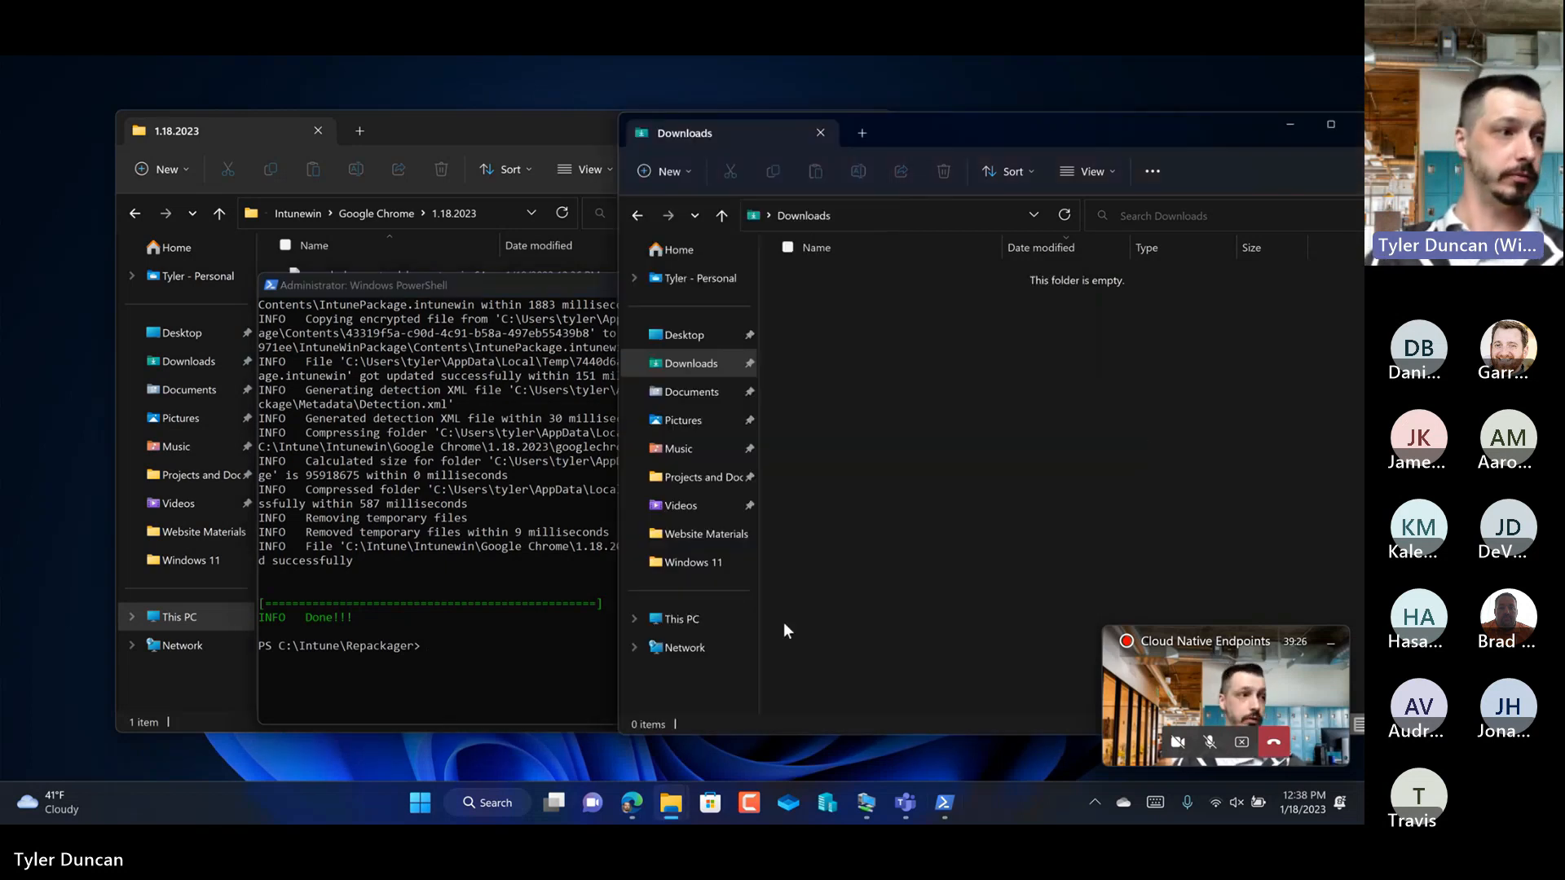
{"action": "left_click", "coordinate": [634, 800]}
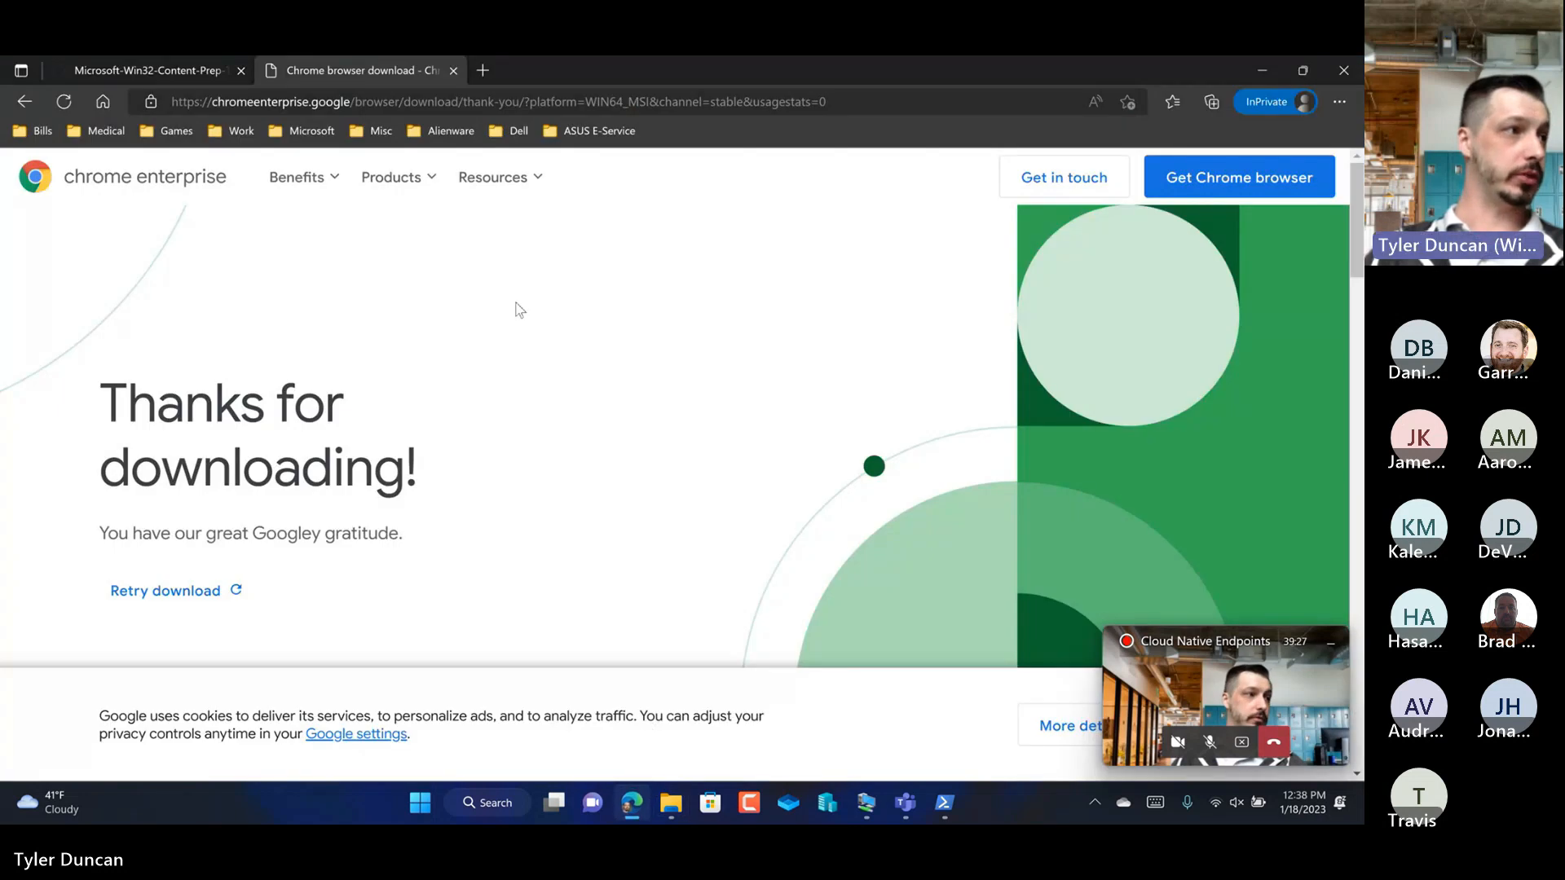
{"action": "left_click", "coordinate": [483, 70]}
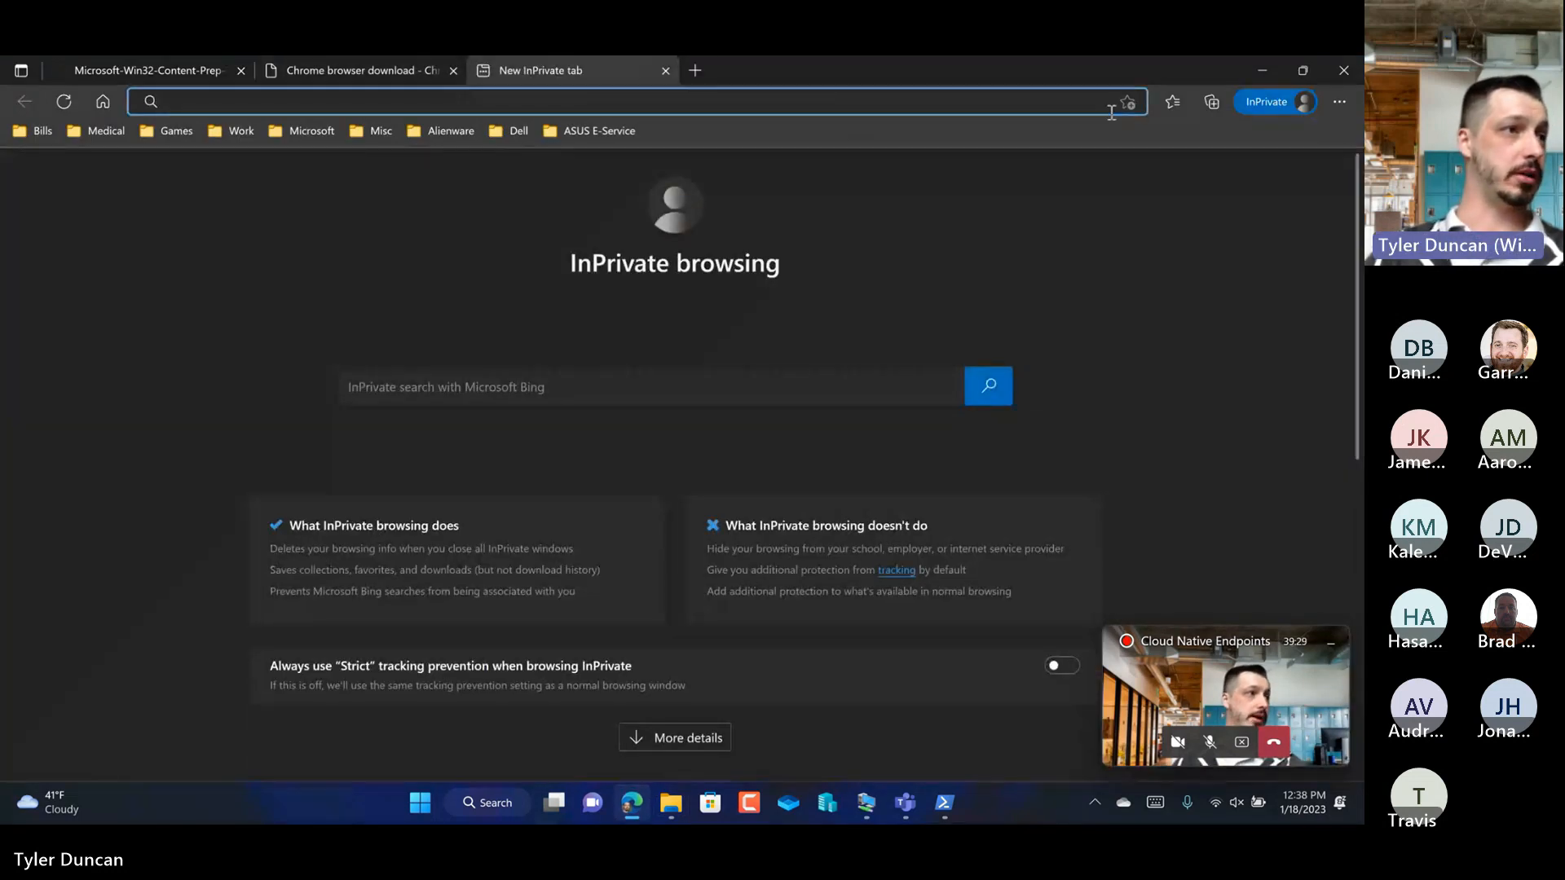
{"action": "left_click", "coordinate": [1304, 102]}
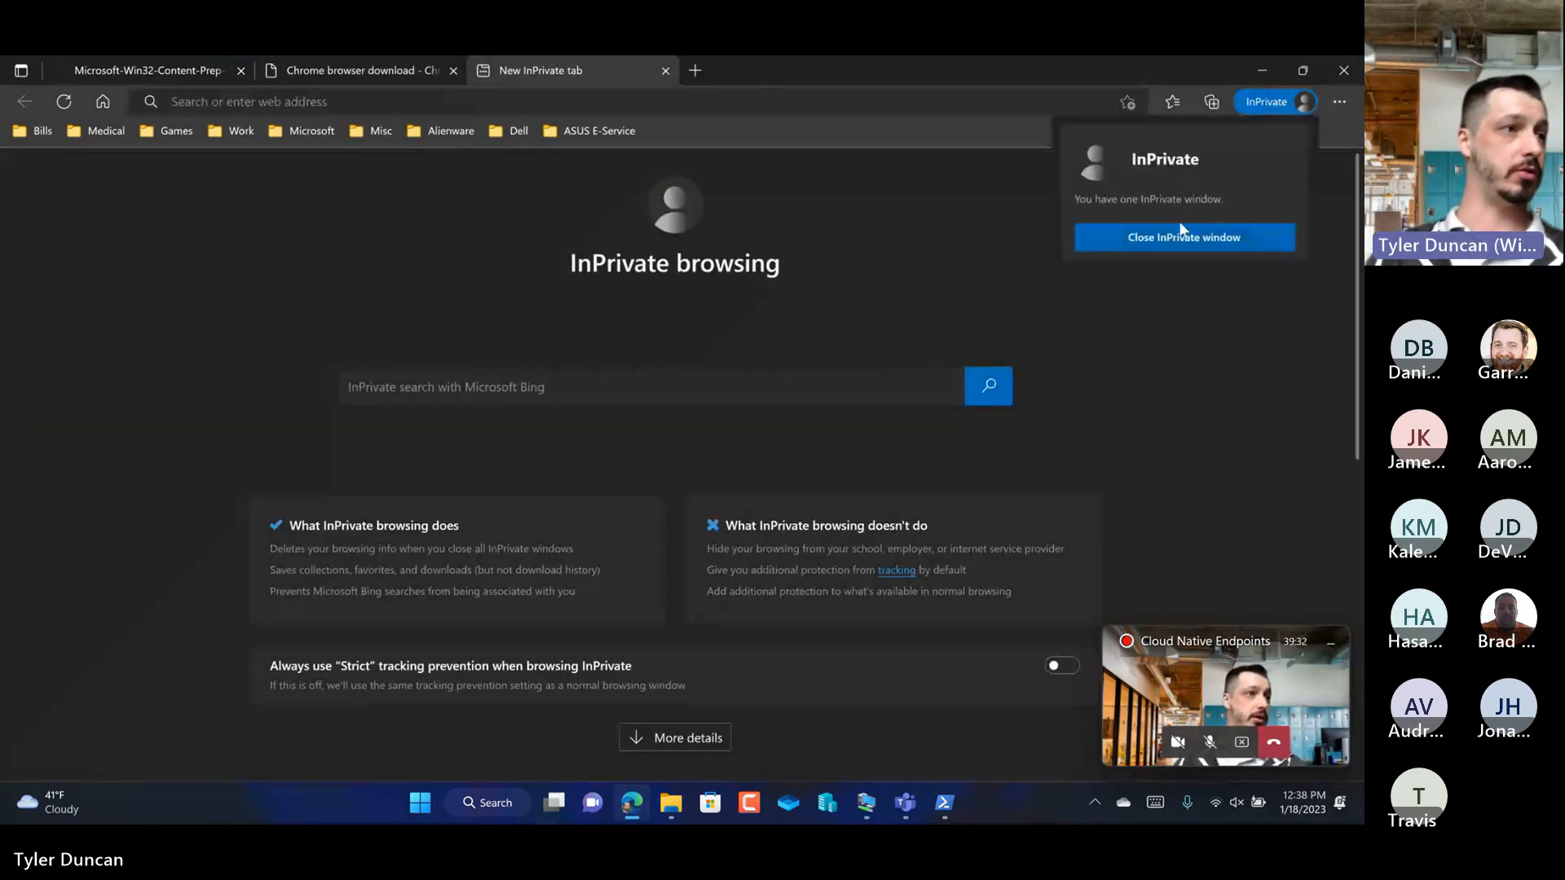
{"action": "left_click", "coordinate": [1180, 237]}
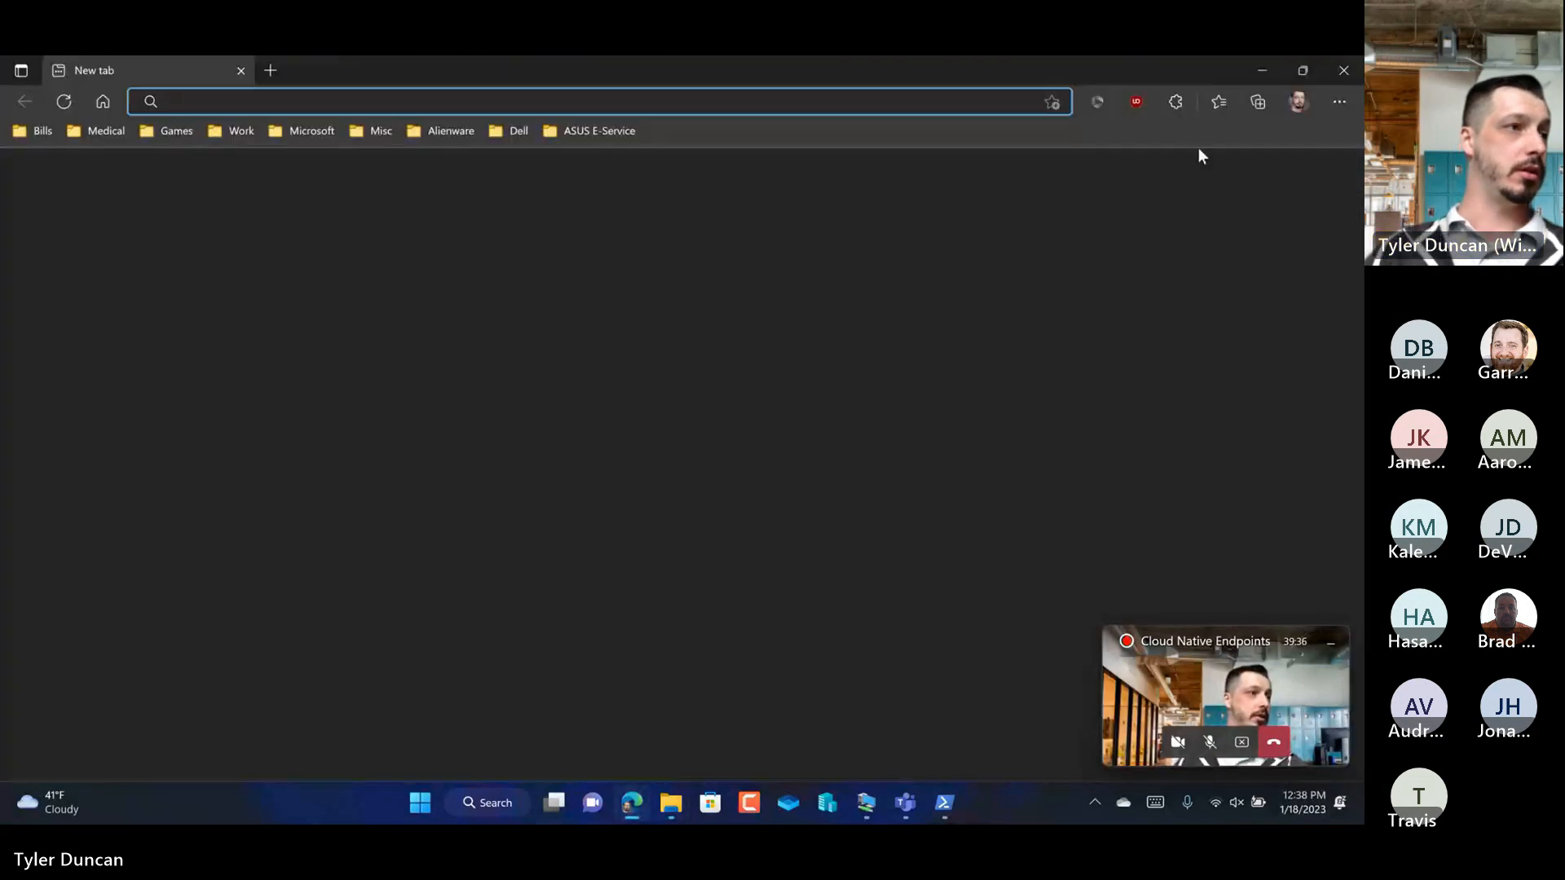
Step: Switch to the Demo Tenant browser profile and open the Microsoft Endpoint Manager favorite, dismissing the Edge mobile app offer
{"action": "left_click", "coordinate": [1296, 102]}
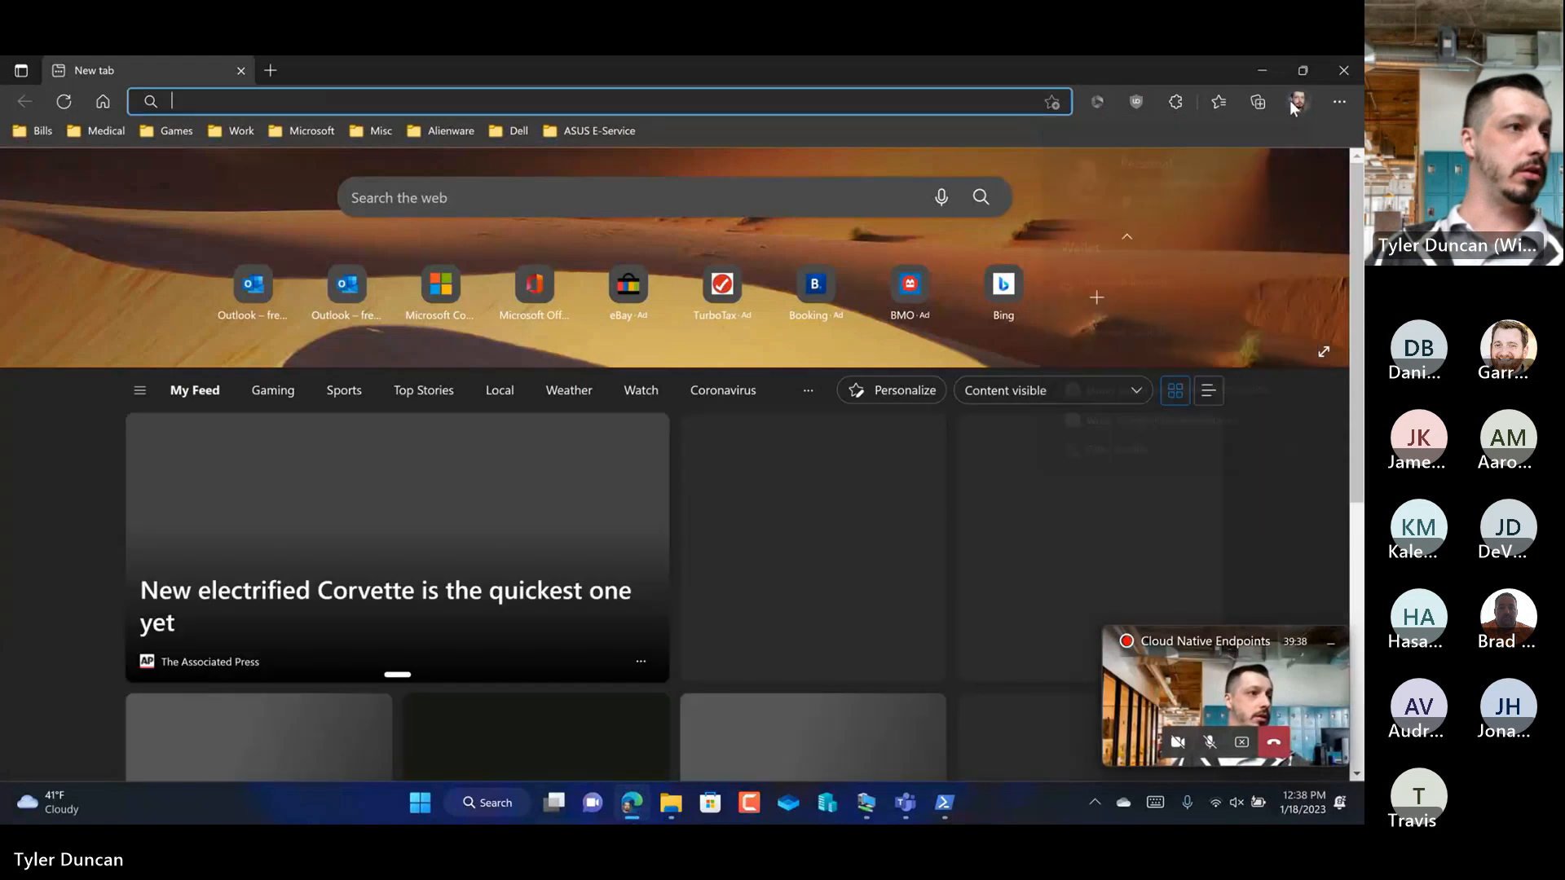
{"action": "left_click", "coordinate": [1341, 99]}
{"action": "left_click", "coordinate": [1341, 99]}
{"action": "left_click", "coordinate": [1309, 97]}
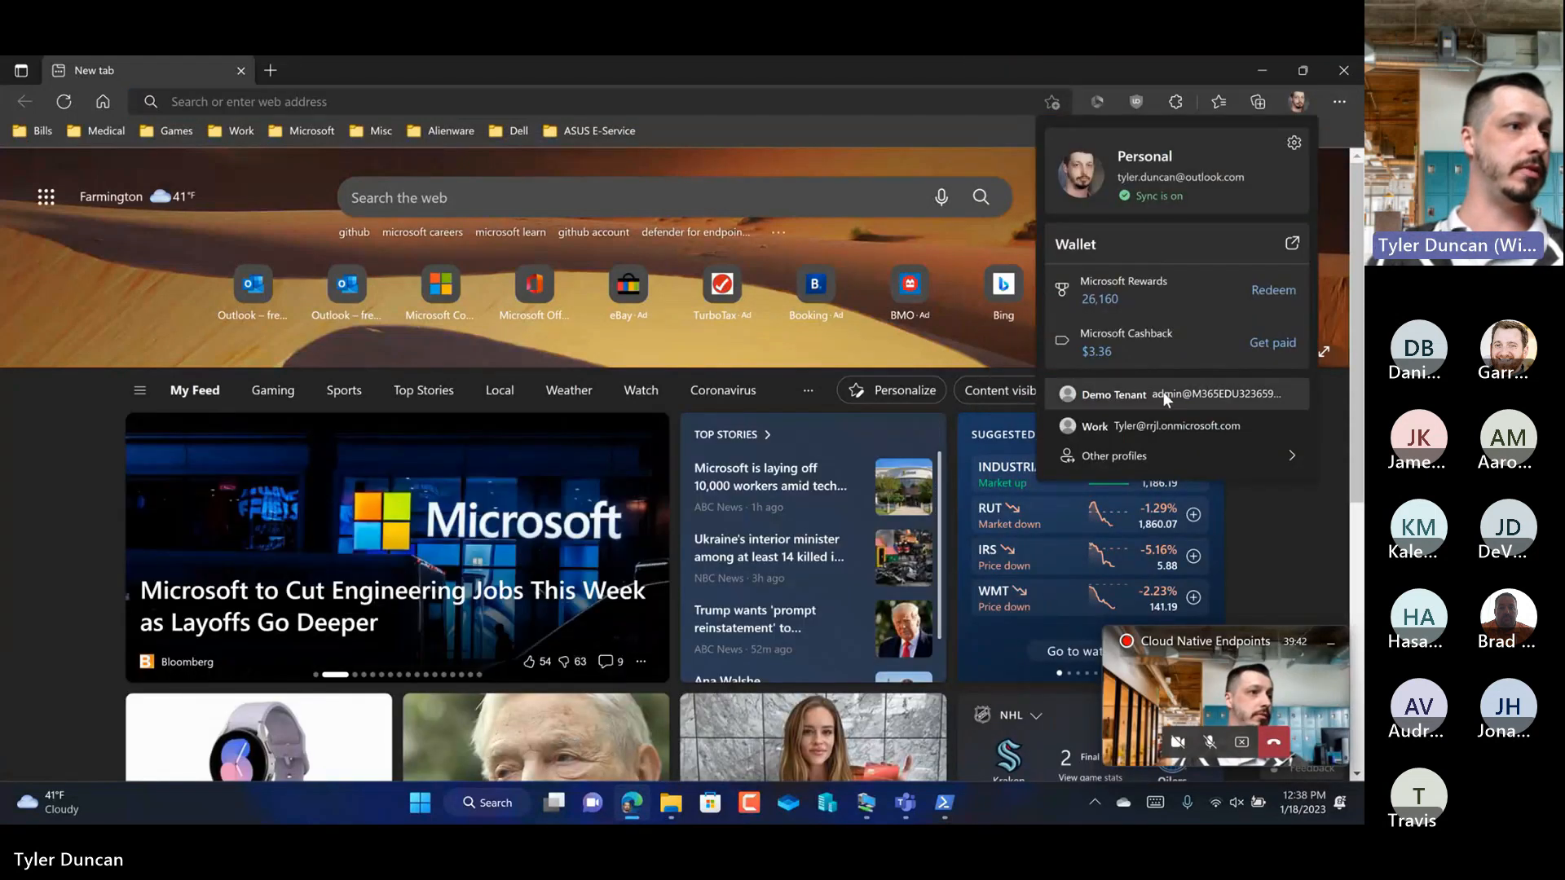
{"action": "left_click", "coordinate": [1156, 394]}
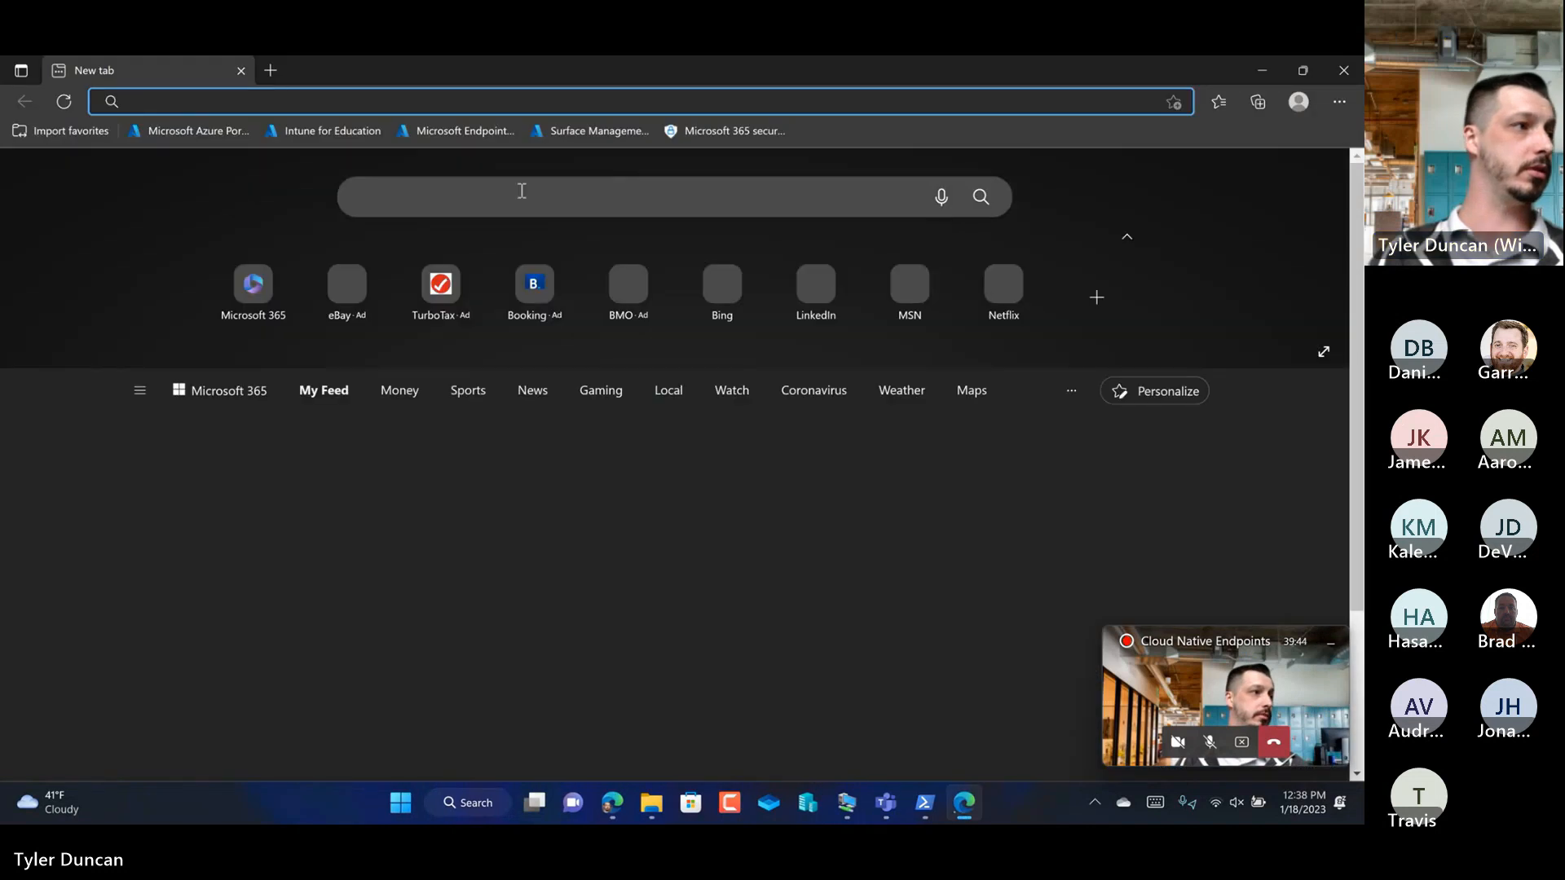
{"action": "left_click", "coordinate": [443, 135]}
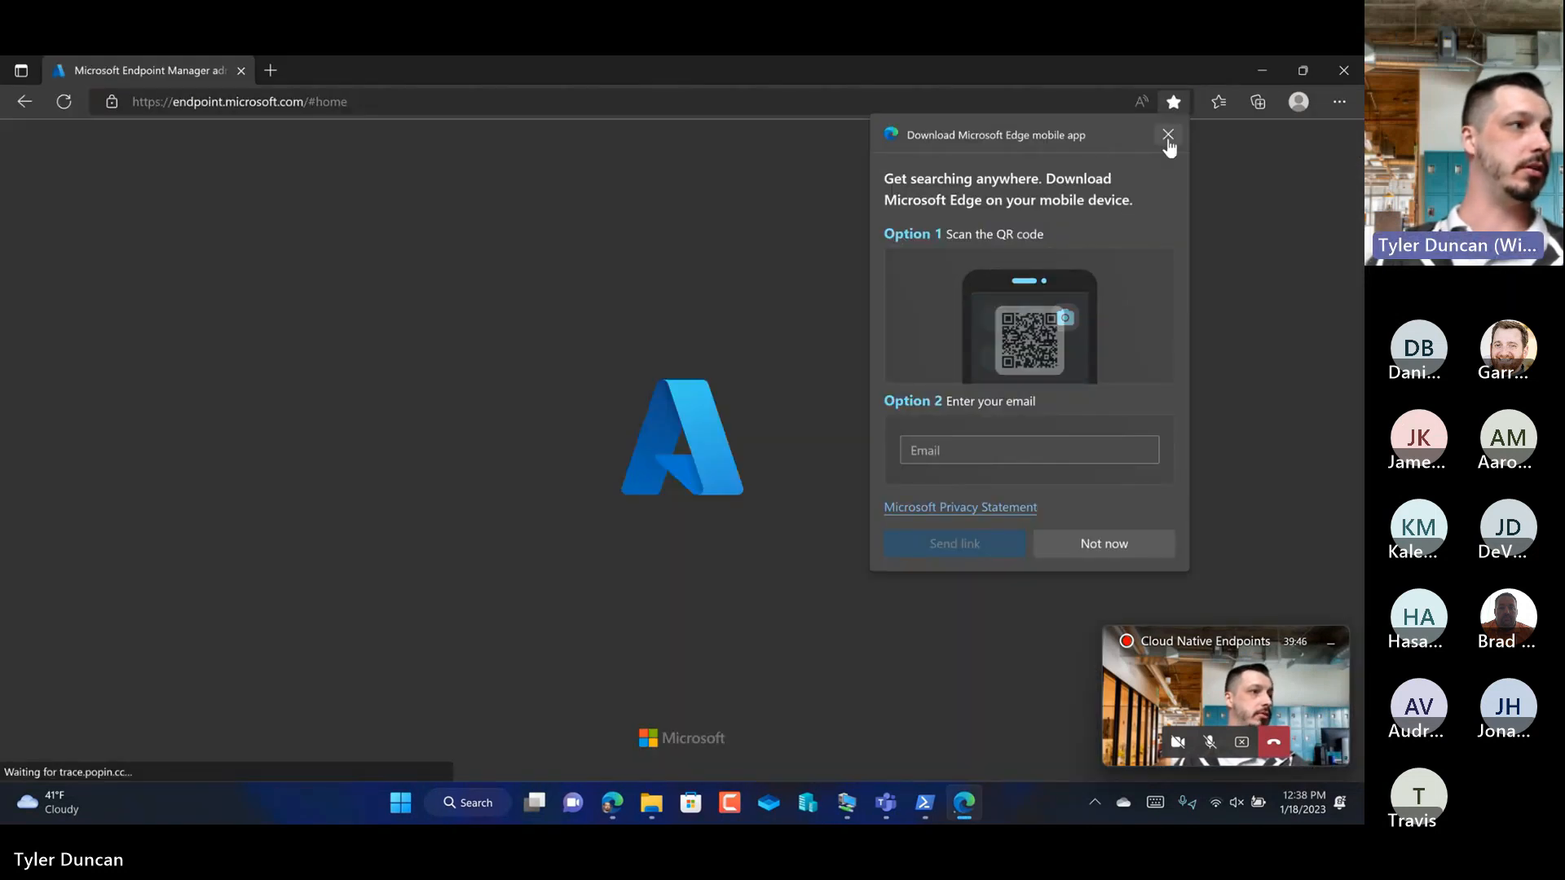
{"action": "left_click", "coordinate": [1167, 137]}
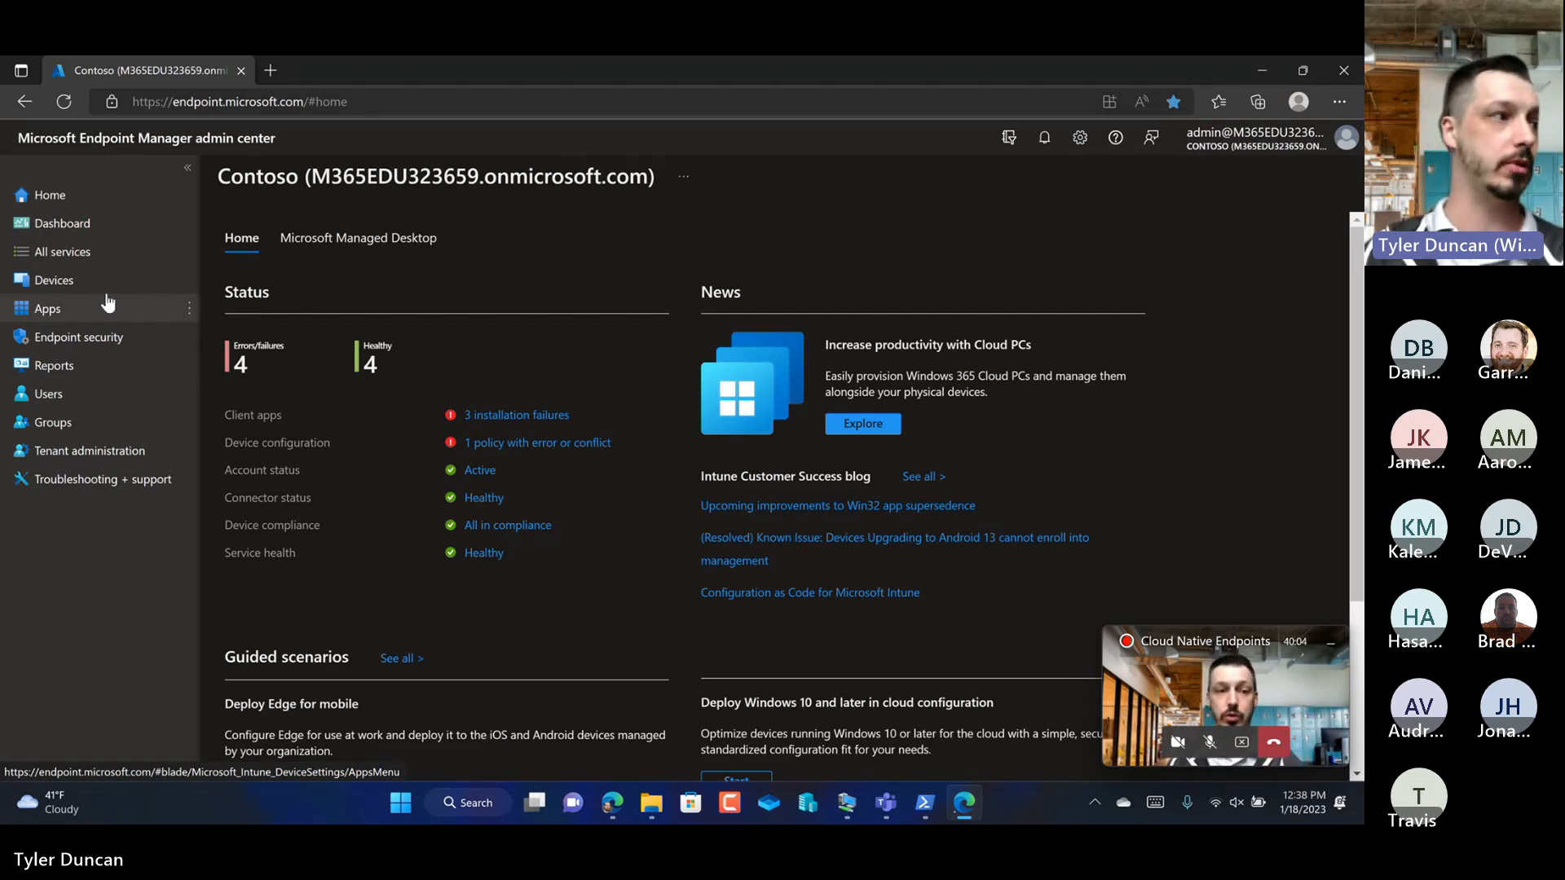
Step: Start adding an app from the All apps list with the app type Windows app (Win32)
{"action": "left_click", "coordinate": [96, 304]}
{"action": "left_click", "coordinate": [256, 314]}
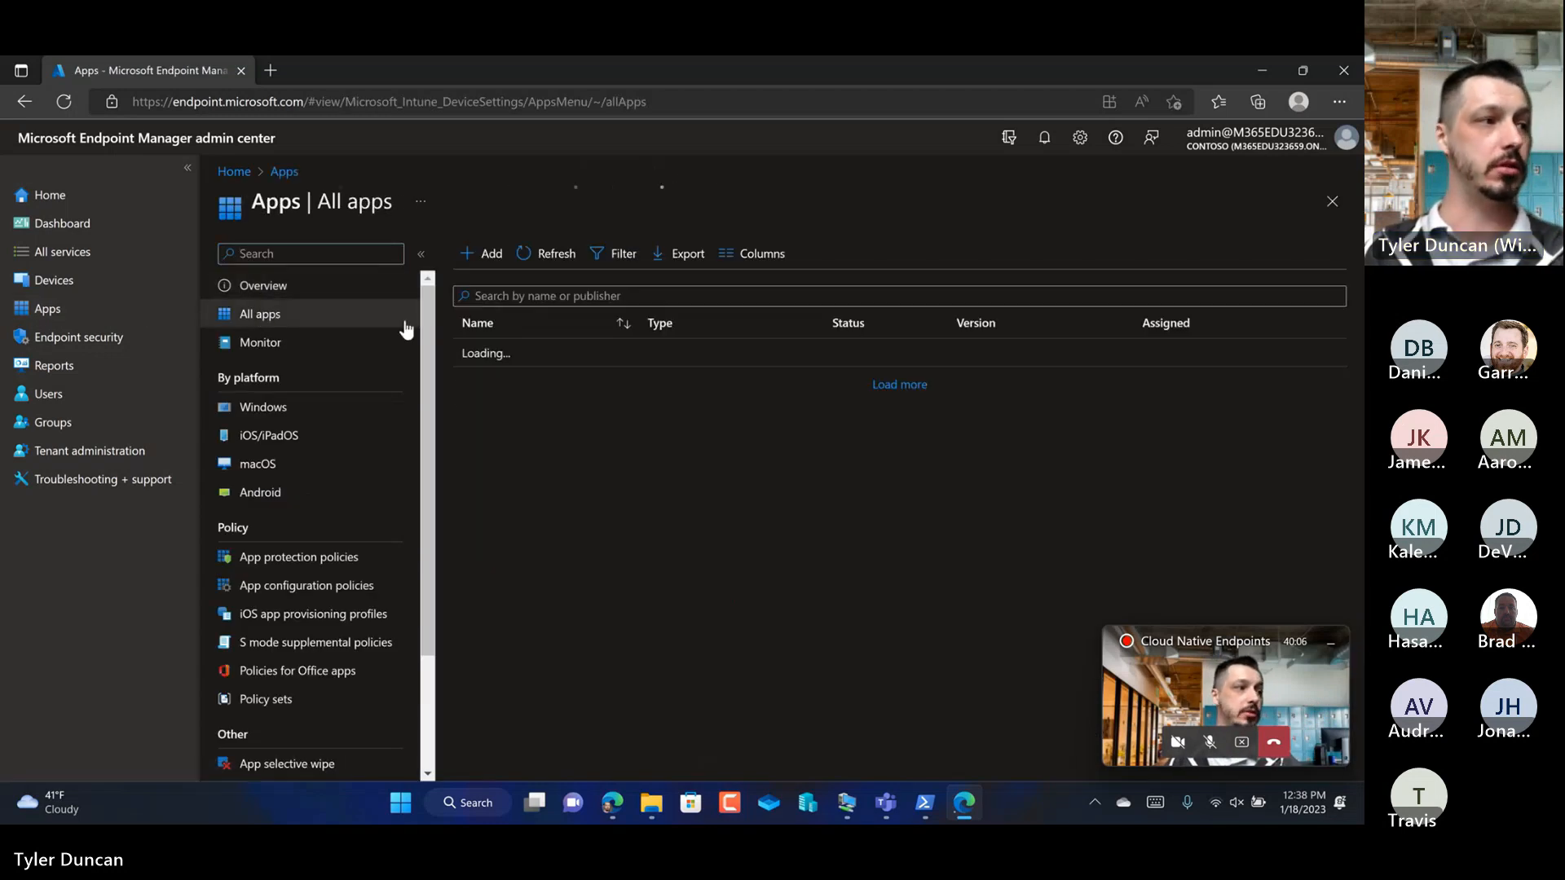
{"action": "left_click", "coordinate": [470, 260]}
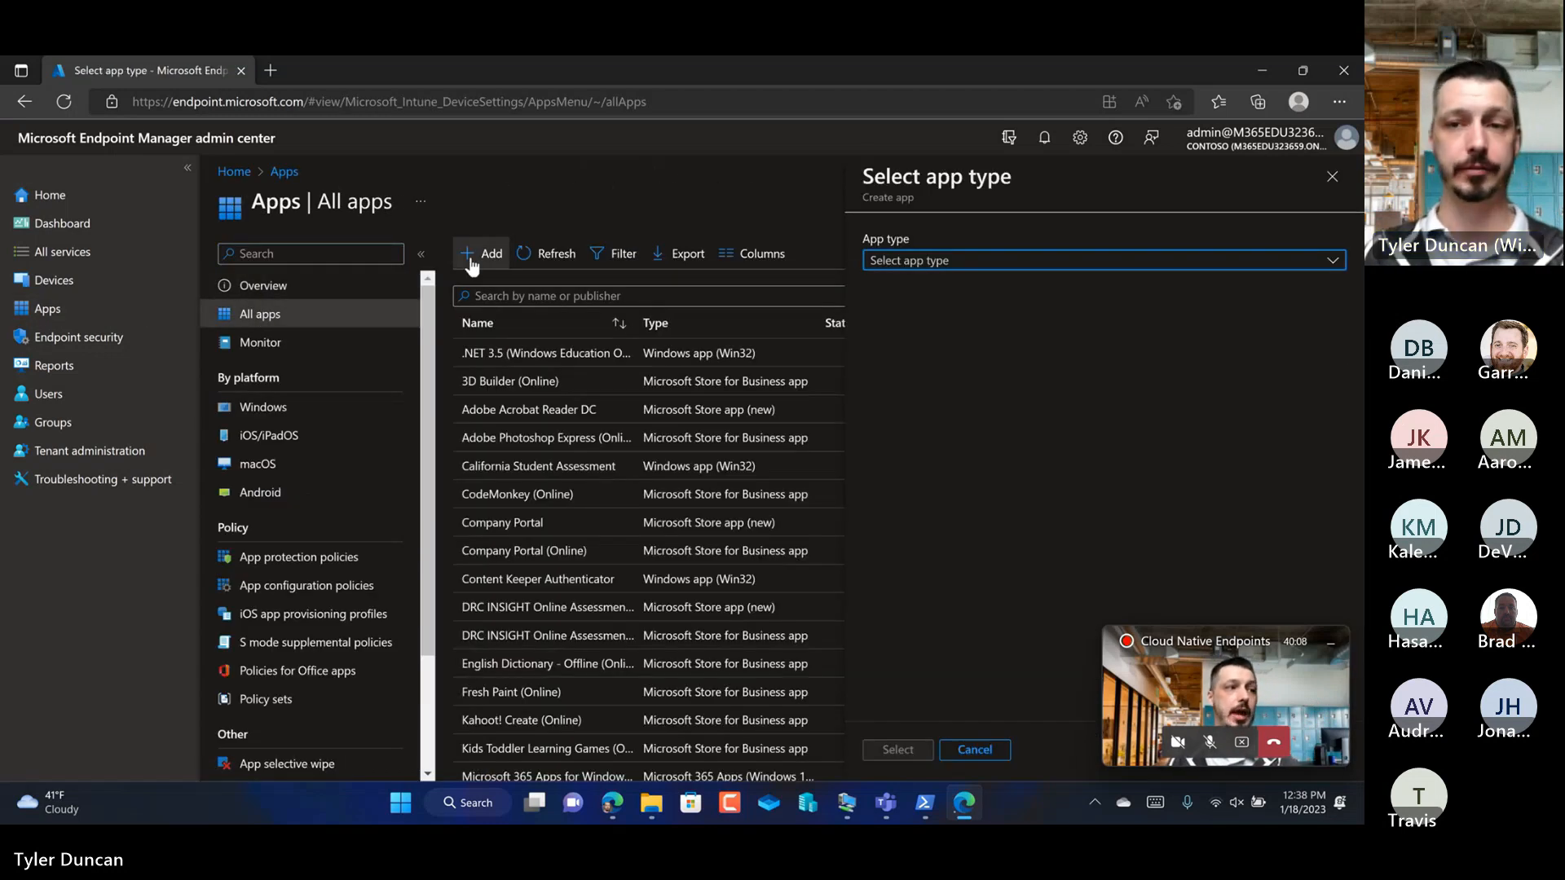
{"action": "left_click", "coordinate": [902, 267]}
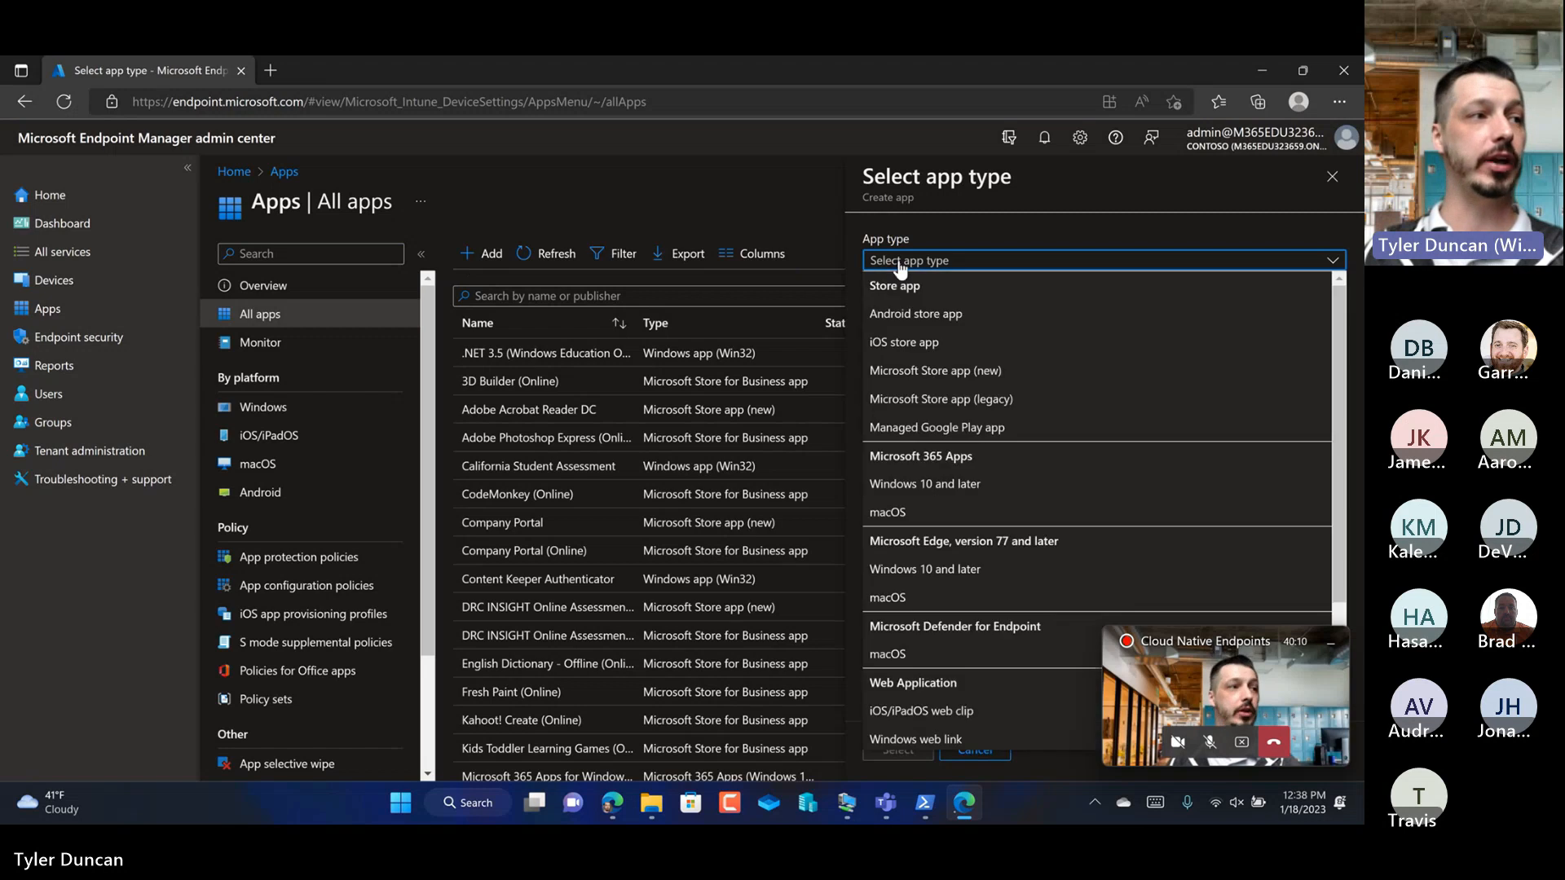
{"action": "scroll", "coordinate": [990, 447], "scroll_direction": "down", "scroll_amount": 3}
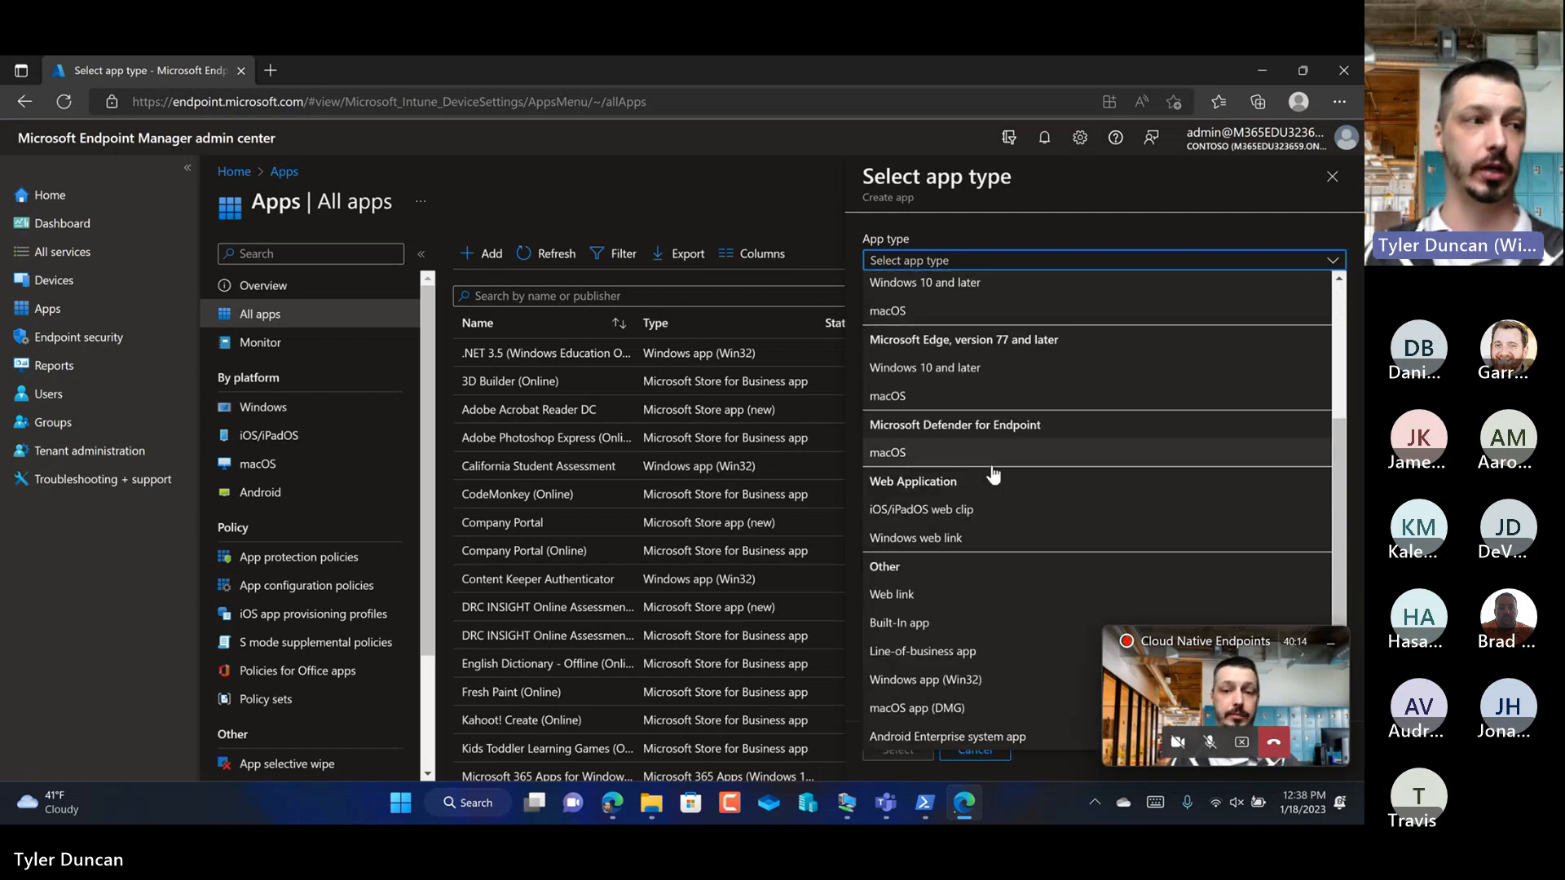
{"action": "left_click", "coordinate": [914, 679]}
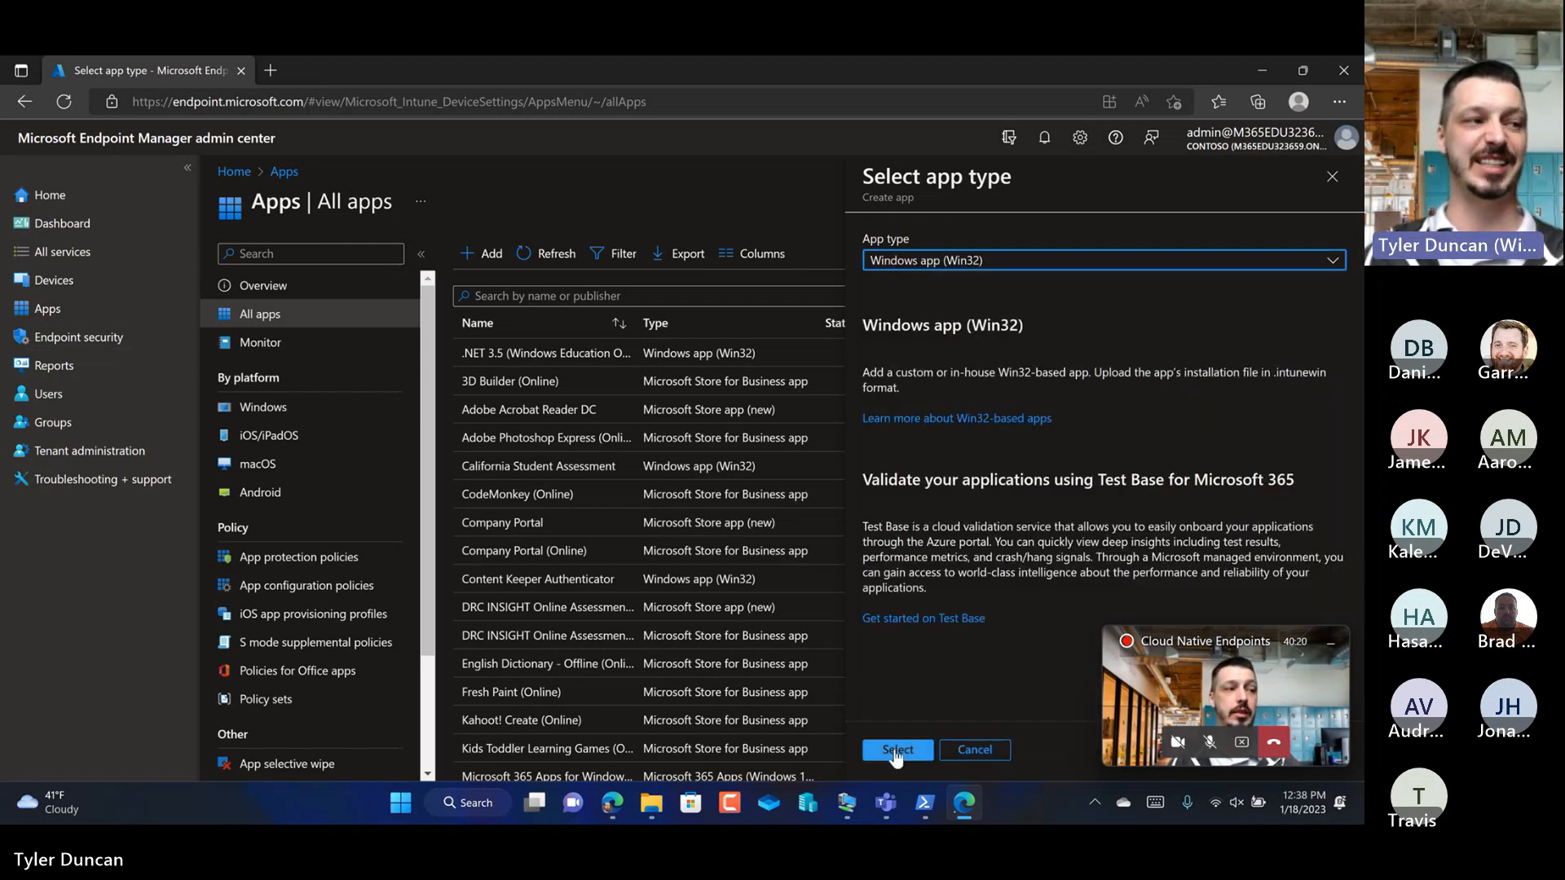
{"action": "left_click", "coordinate": [896, 750]}
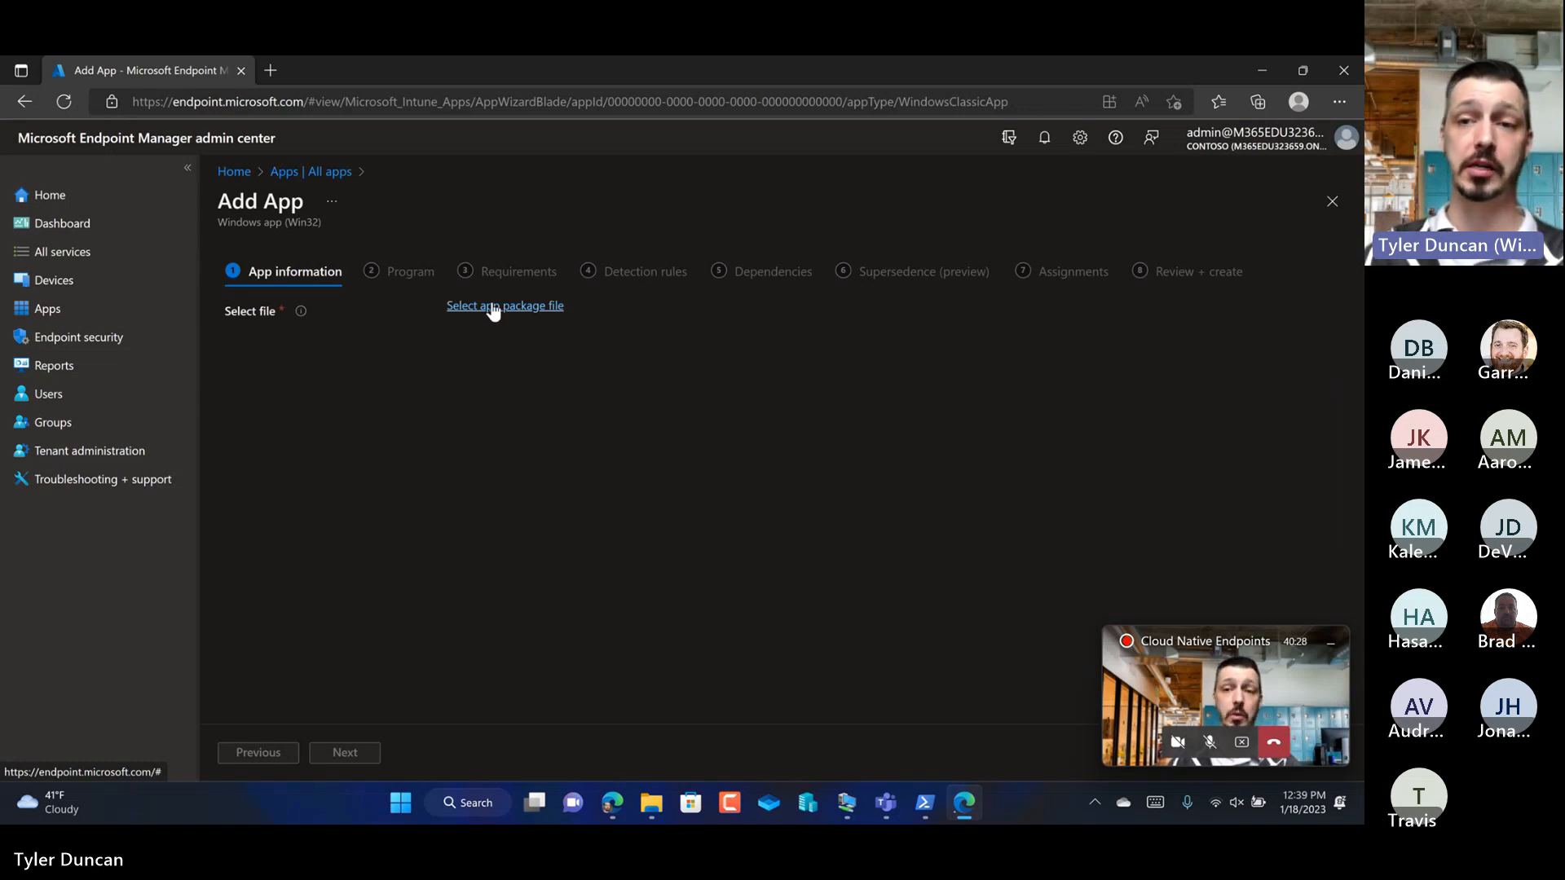
Step: Select googlechromestandaloneenterprise64.intunewin from C:\Intune\Intunewin\Google Chrome\1.18.2023 as the app package file and confirm it
{"action": "left_click", "coordinate": [493, 308]}
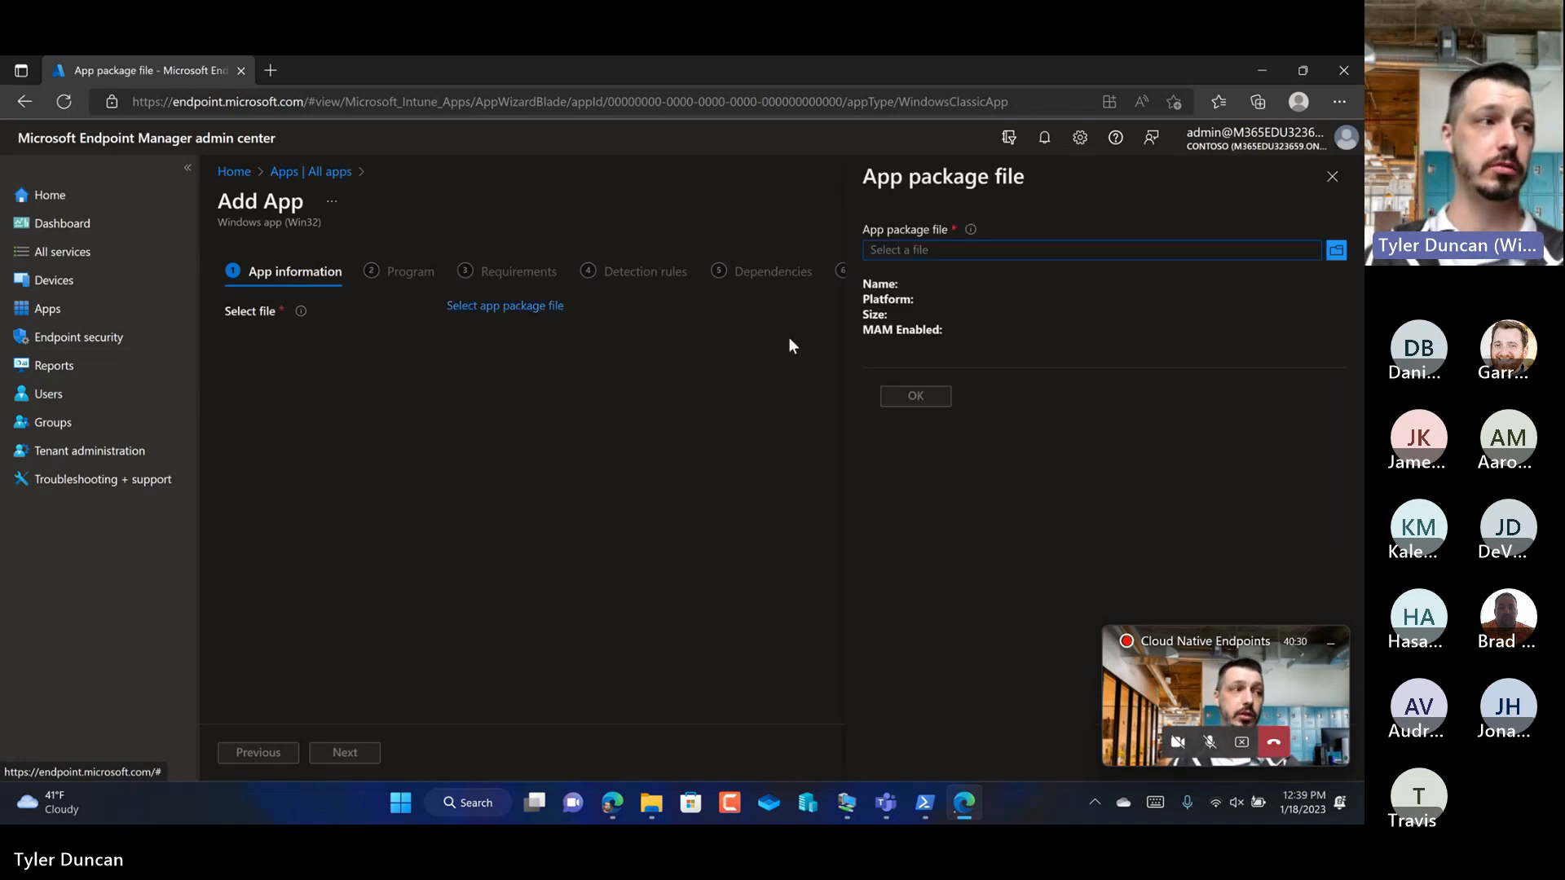
{"action": "left_click", "coordinate": [1334, 253]}
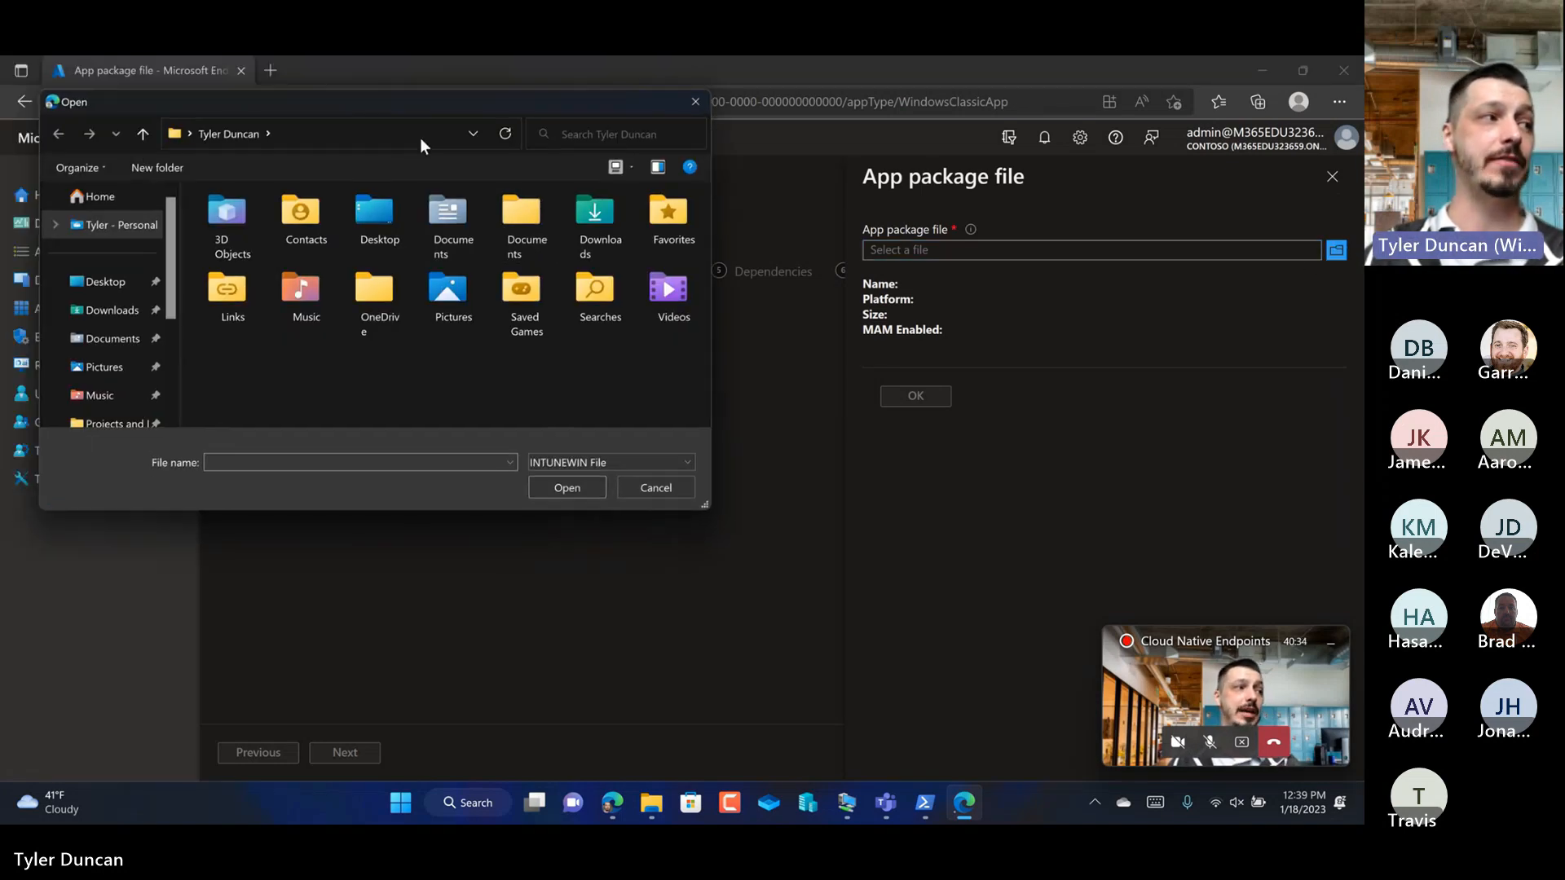
{"action": "left_click_drag", "start_coordinate": [314, 308], "coordinate": [322, 391]}
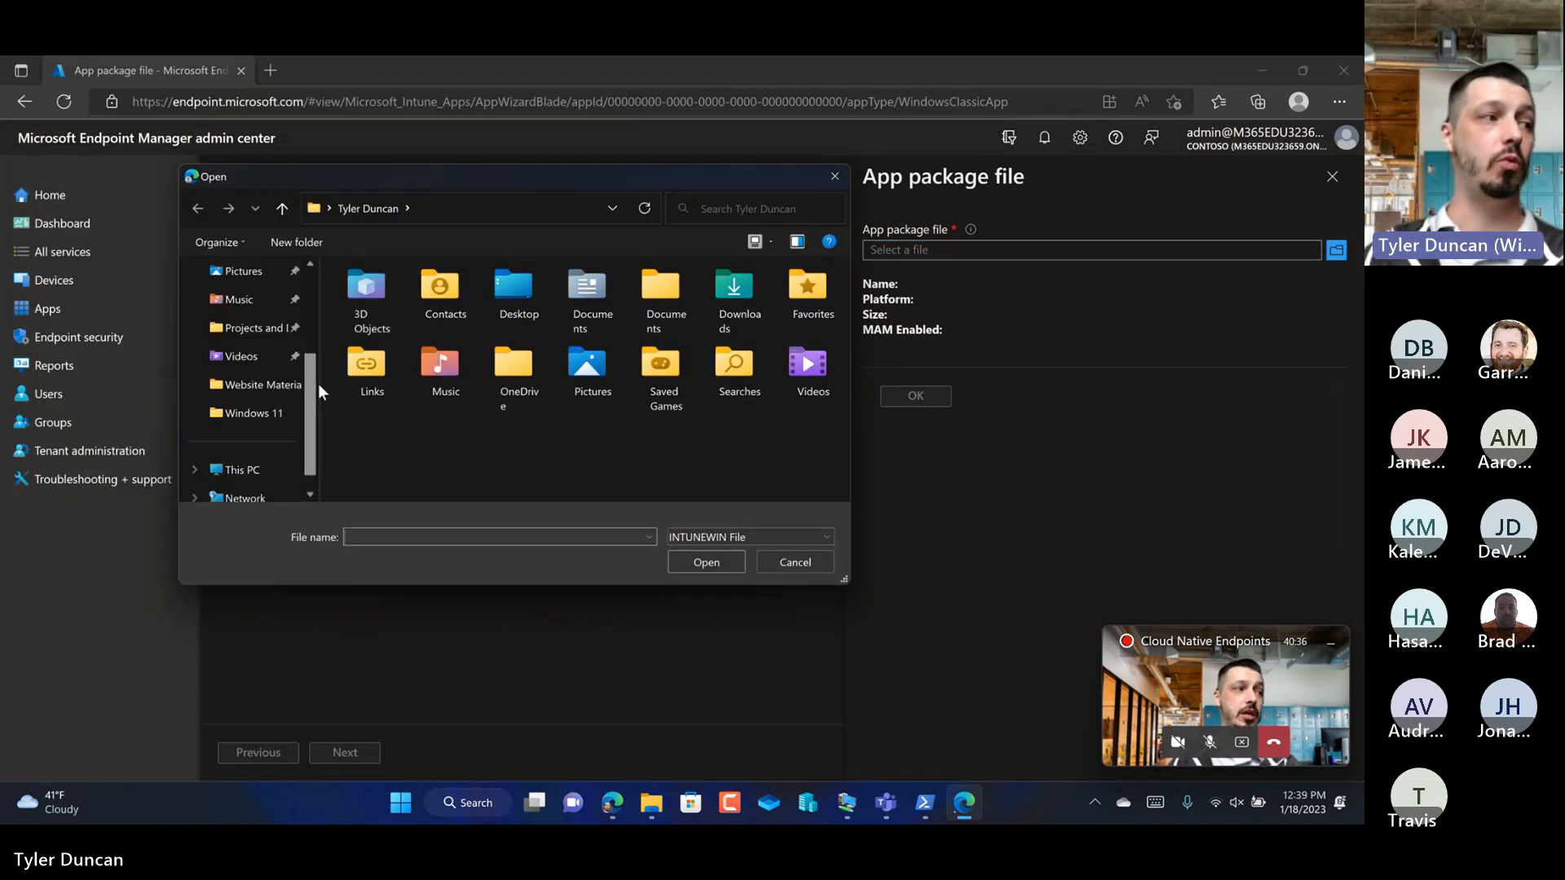
{"action": "left_click", "coordinate": [269, 470]}
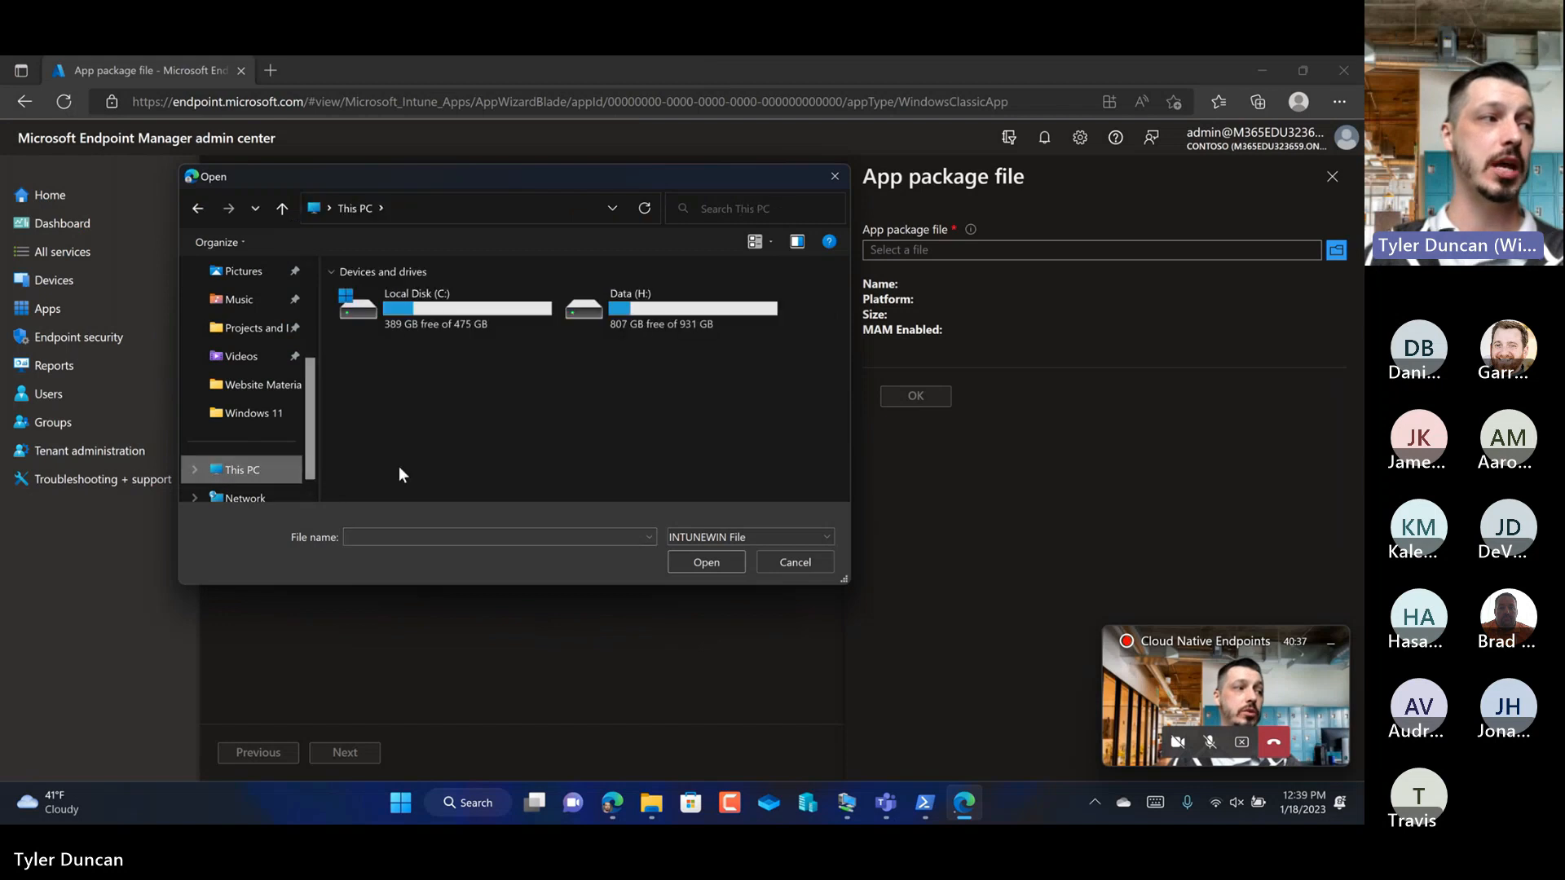
{"action": "double_click", "coordinate": [419, 313]}
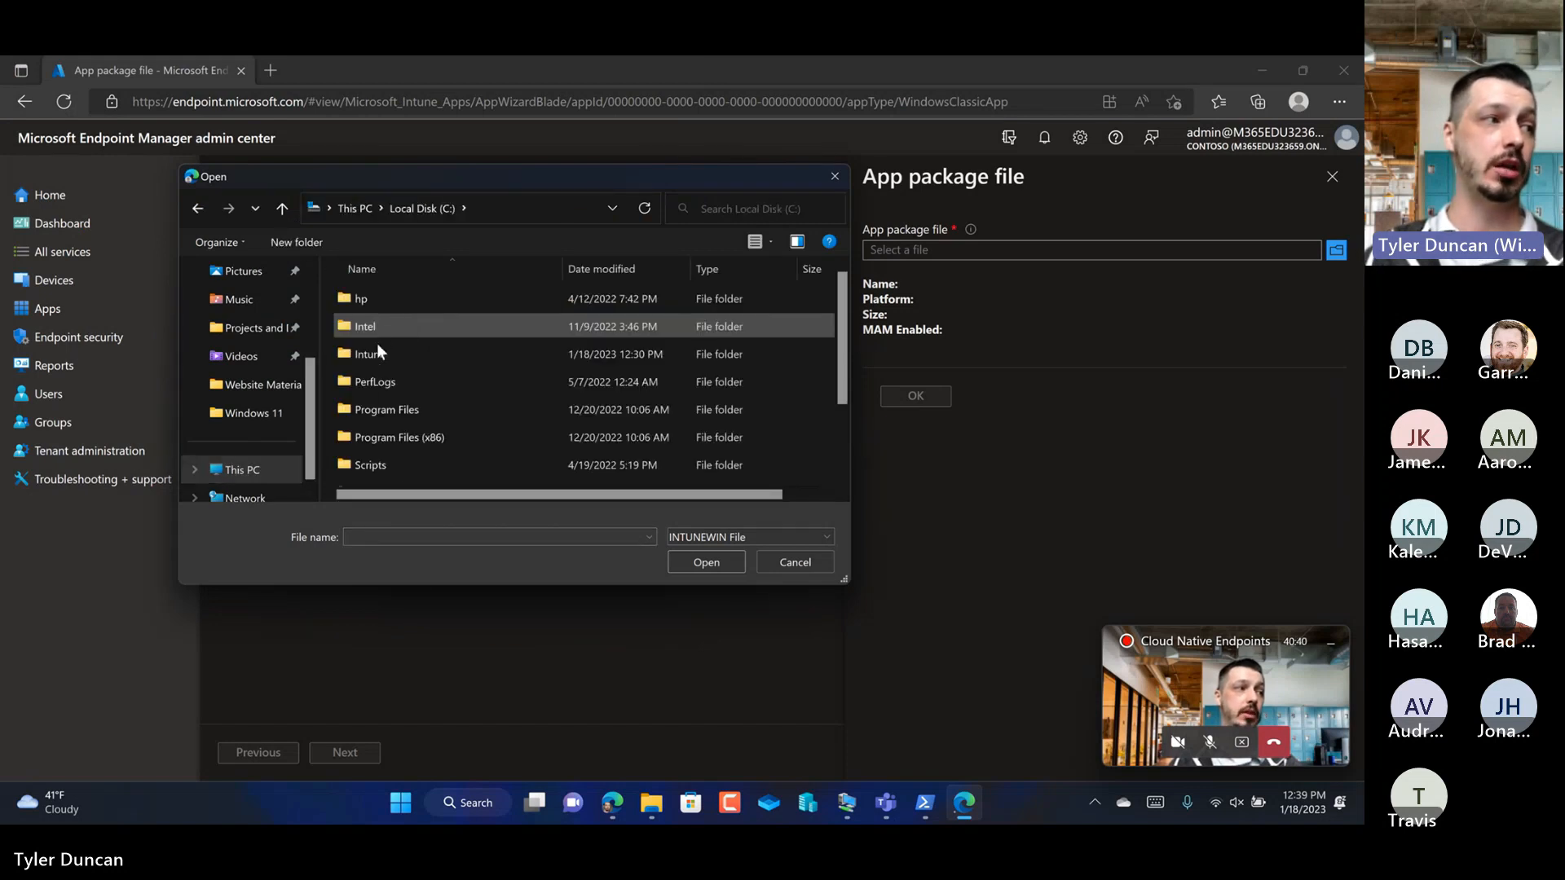
{"action": "double_click", "coordinate": [379, 355]}
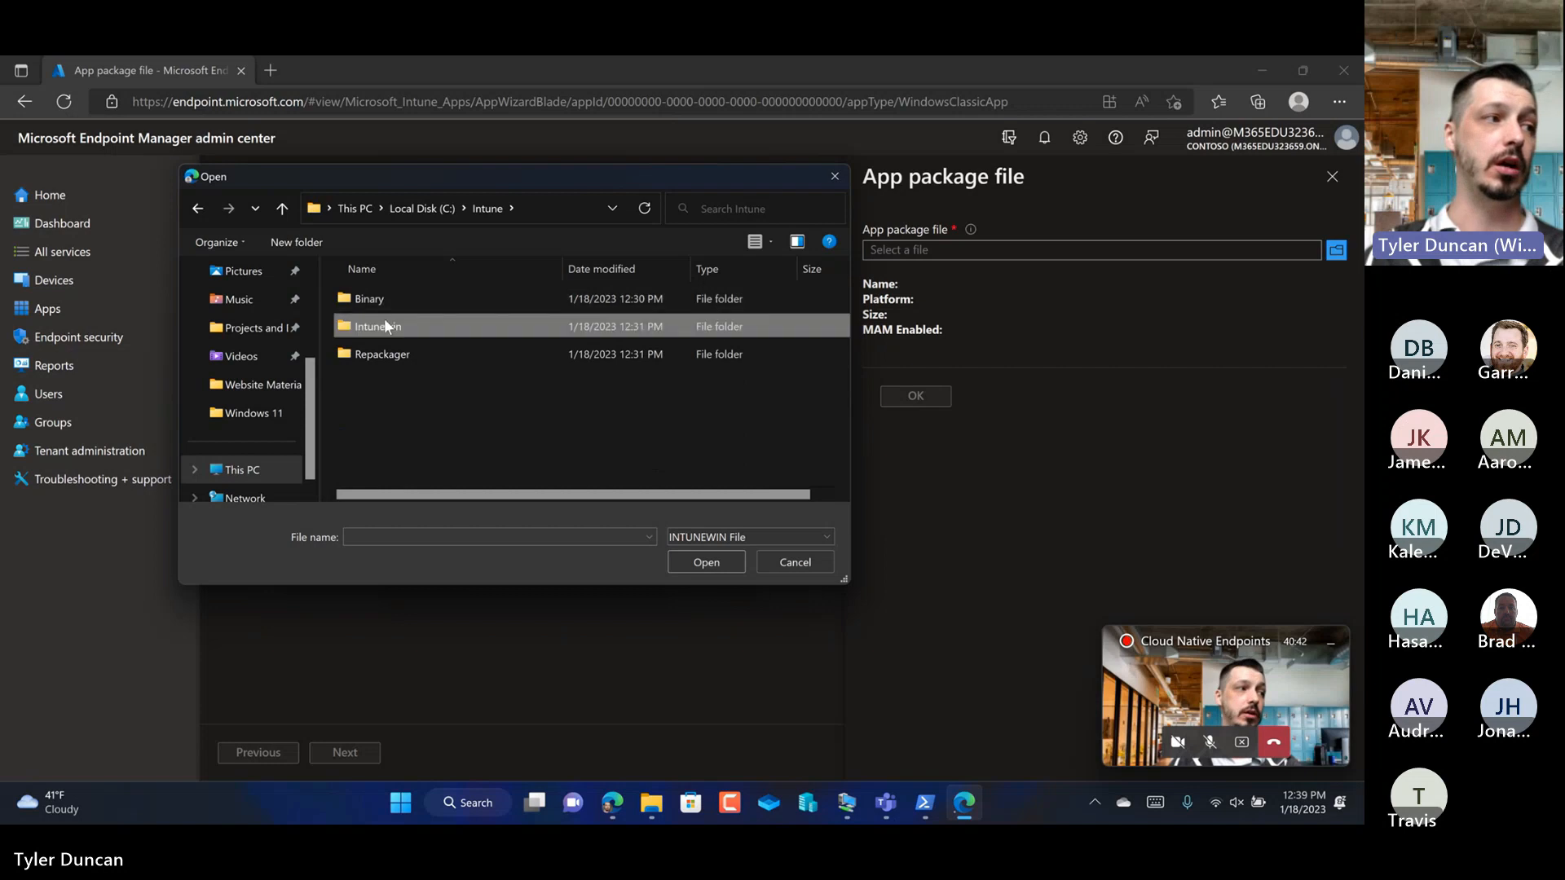
{"action": "double_click", "coordinate": [389, 327]}
{"action": "double_click", "coordinate": [394, 302]}
{"action": "double_click", "coordinate": [394, 301]}
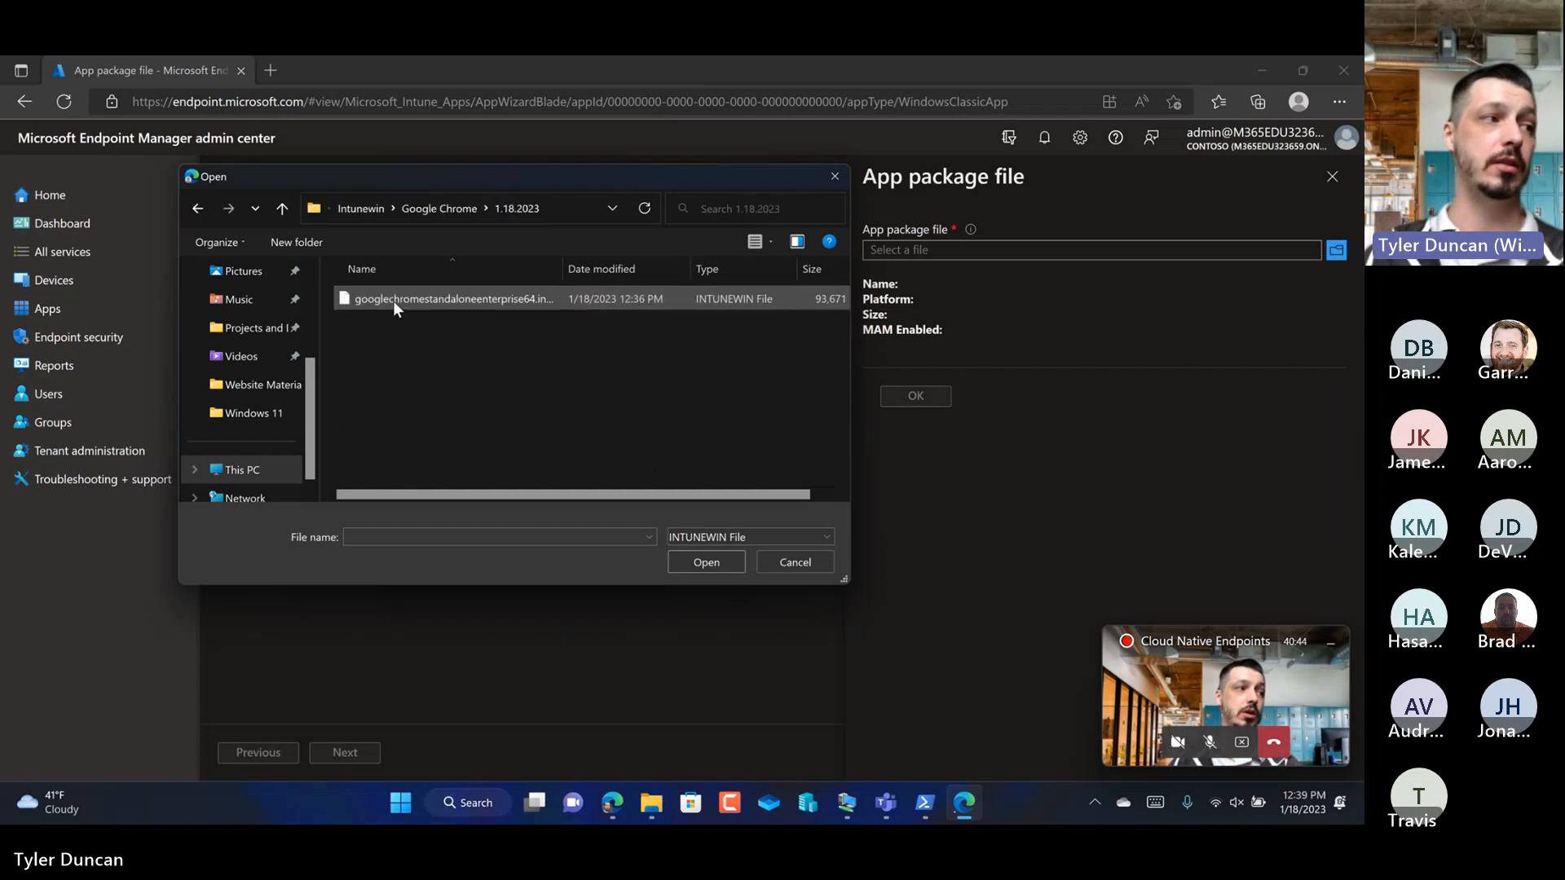
{"action": "double_click", "coordinate": [396, 301]}
{"action": "left_click", "coordinate": [915, 411]}
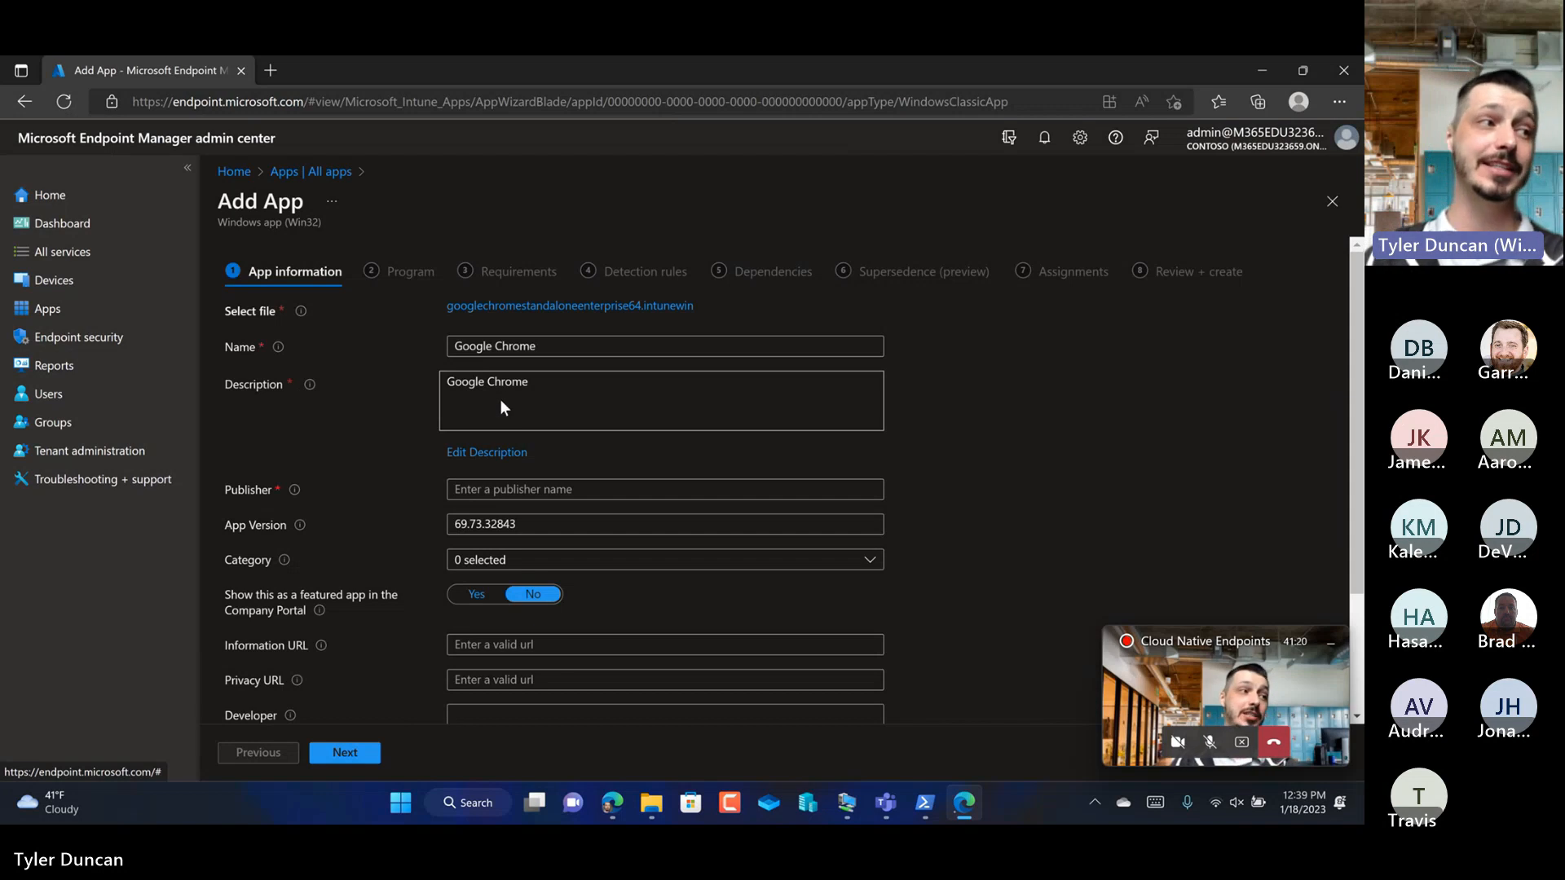
Step: View the description editor, close it without changes, and set the app's publisher to Google
{"action": "left_click", "coordinate": [484, 453]}
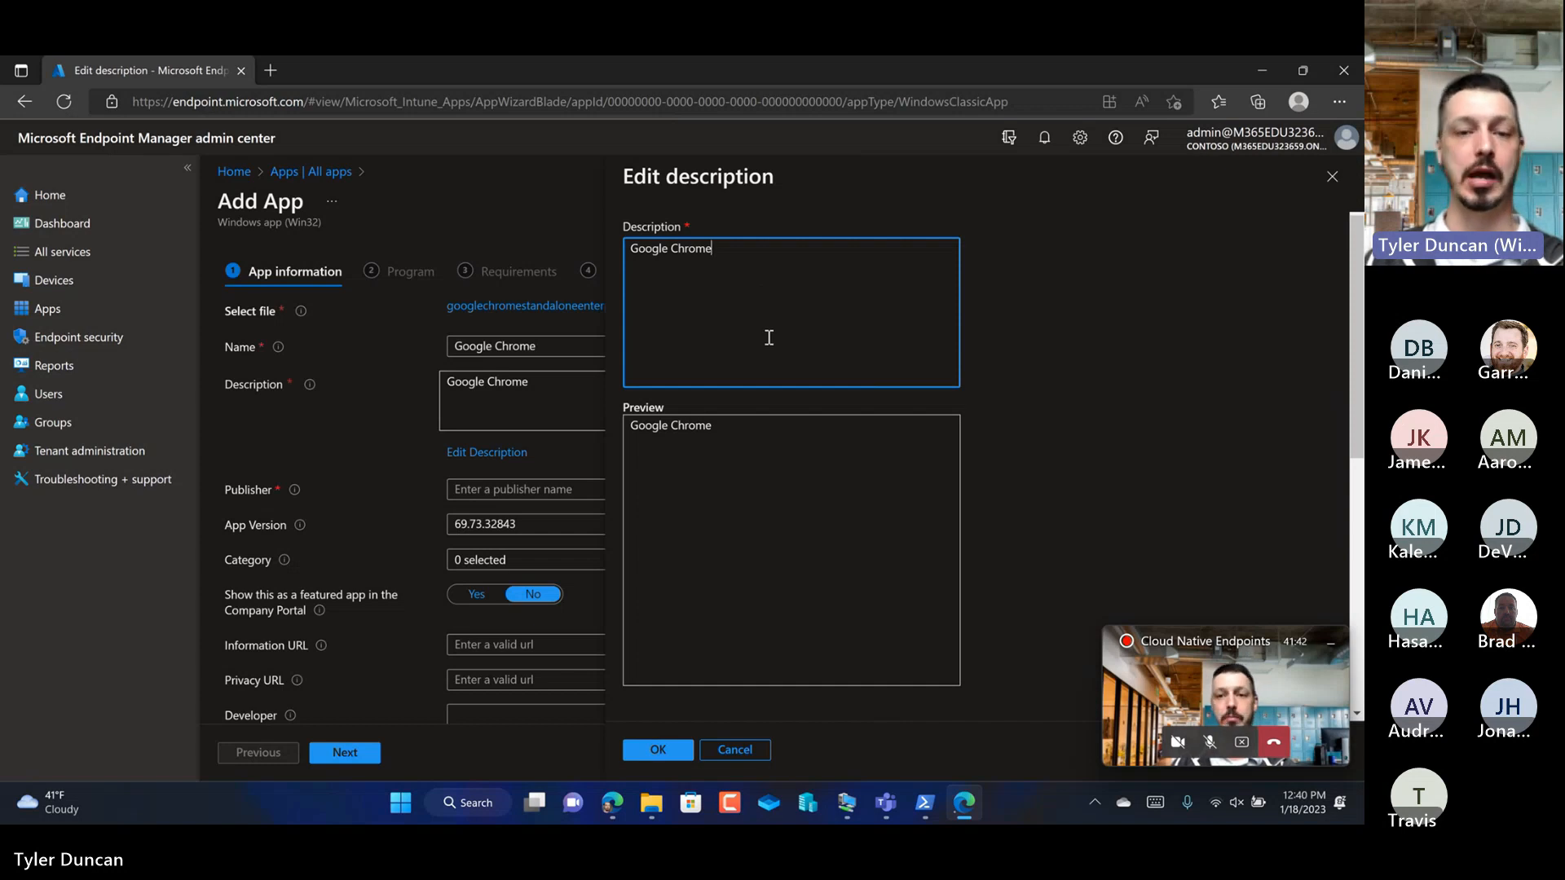
{"action": "left_click", "coordinate": [1331, 177]}
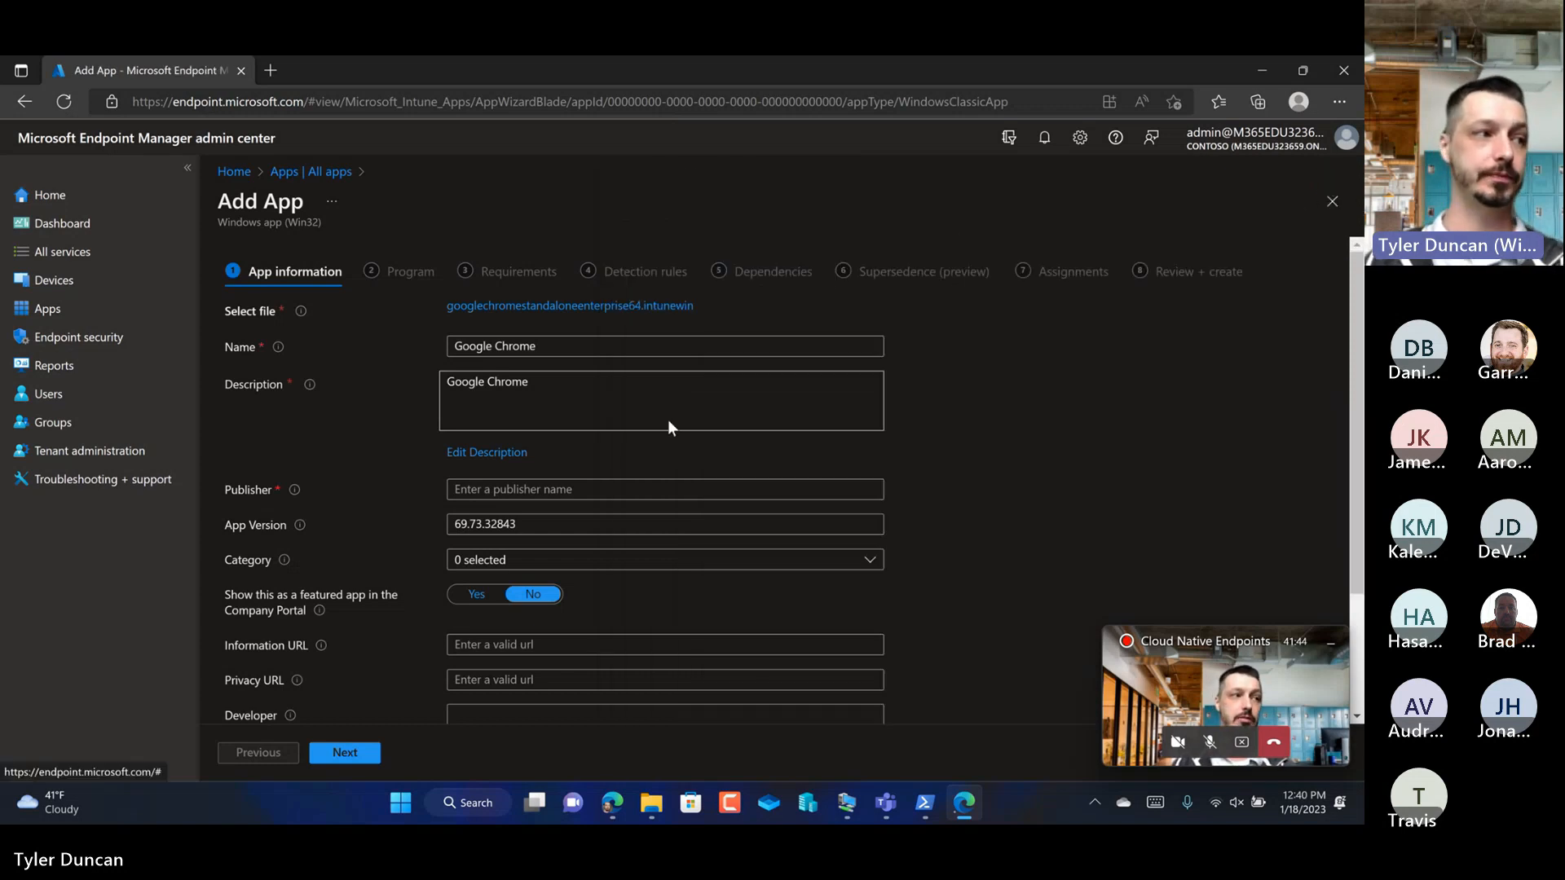
{"action": "left_click", "coordinate": [550, 492]}
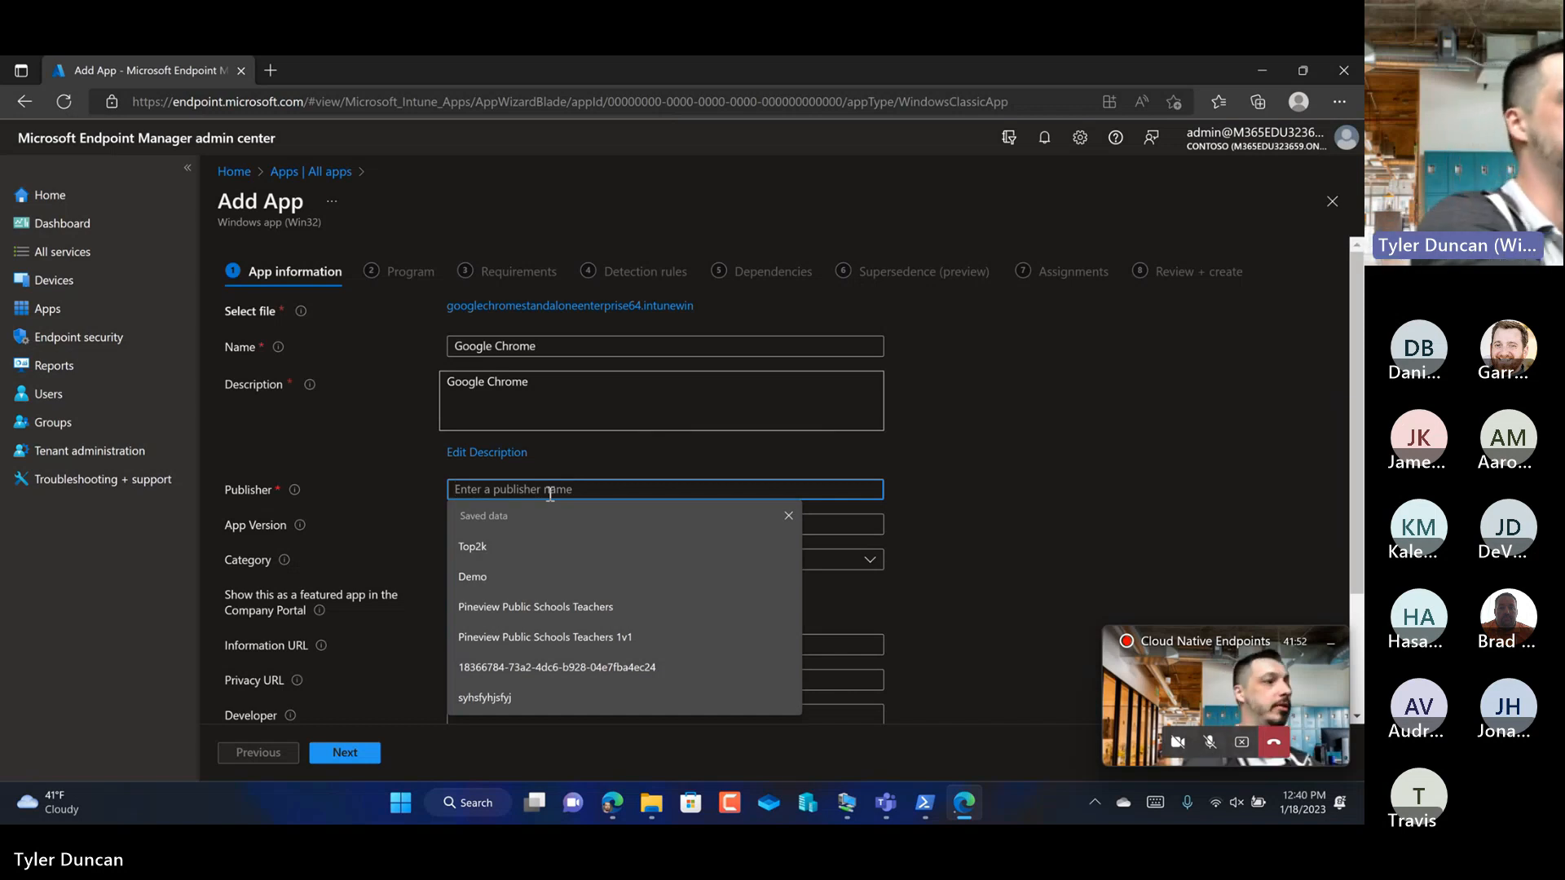
{"action": "type", "text": "Google"}
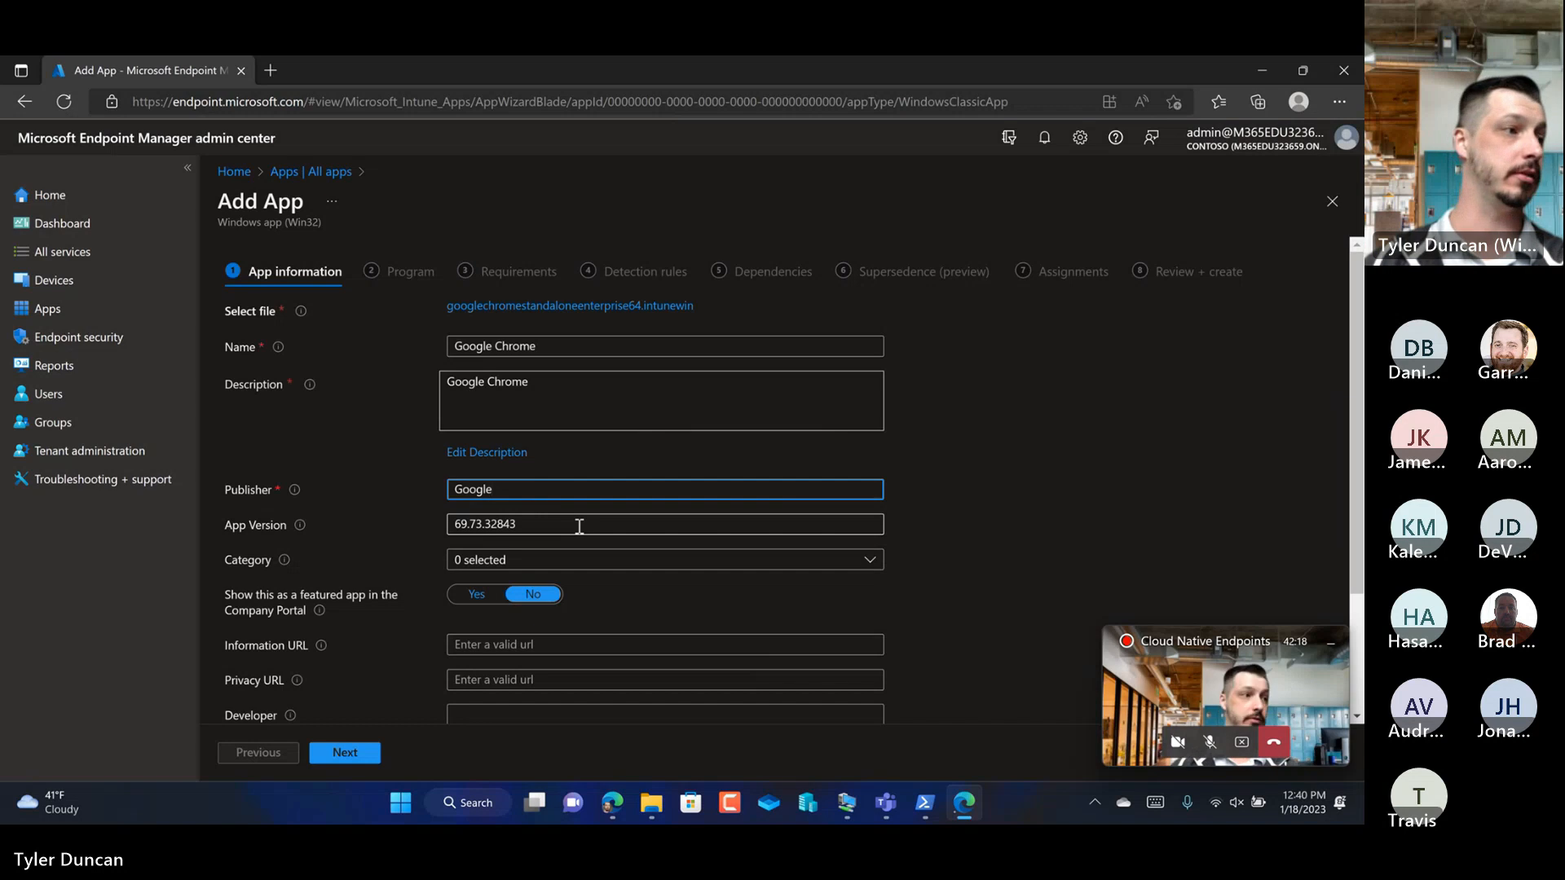
Step: Assign the app to the Productivity category and continue to the Program page
{"action": "scroll", "coordinate": [579, 526], "scroll_direction": "down", "scroll_amount": 1}
{"action": "left_click", "coordinate": [548, 506]}
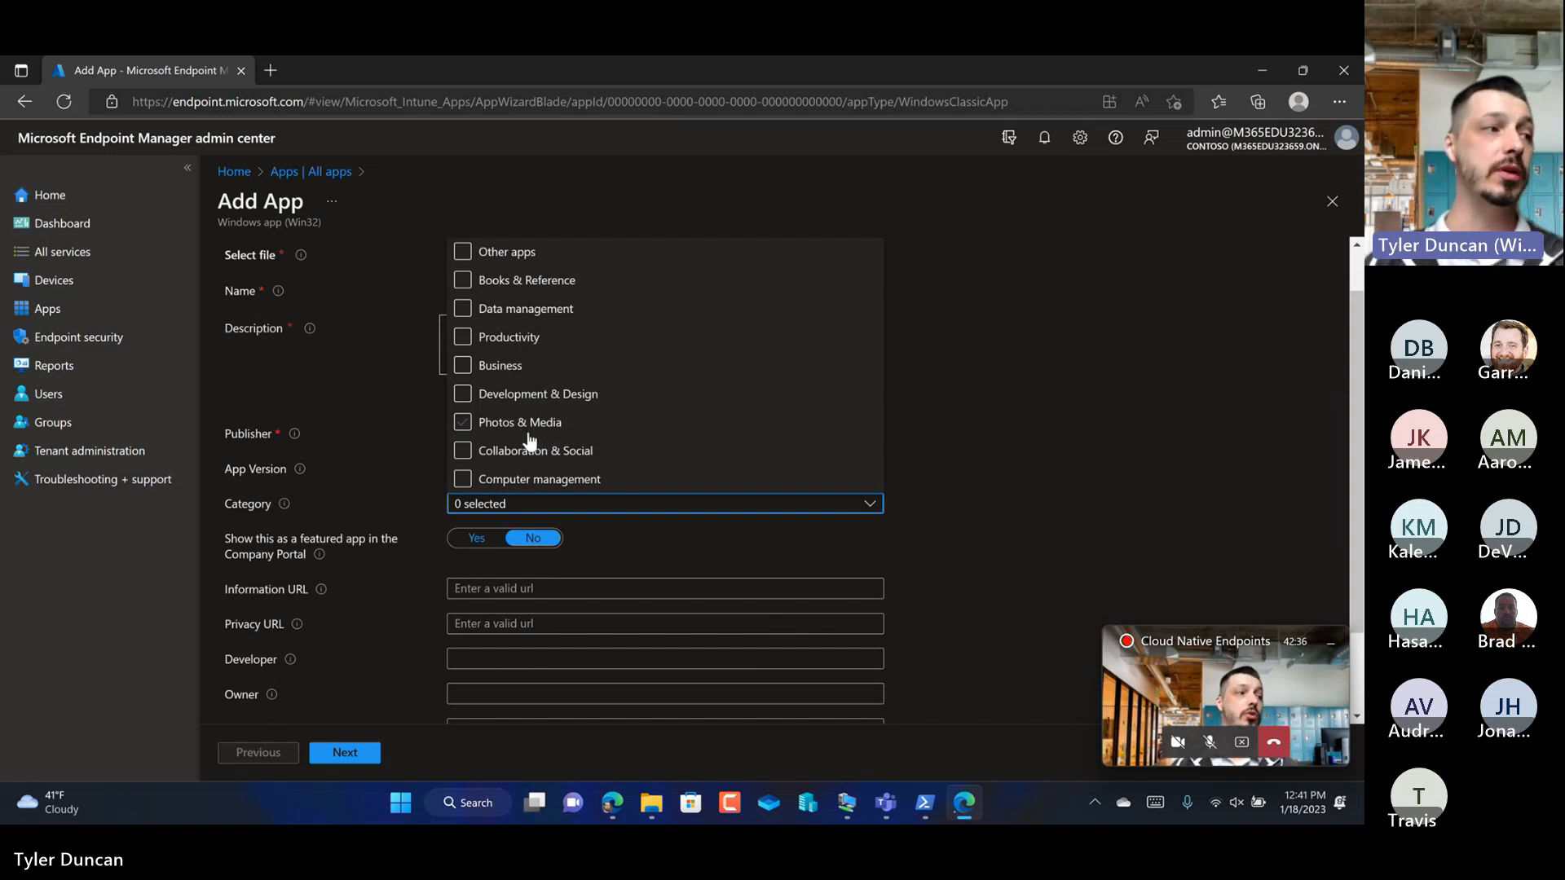
{"action": "left_click", "coordinate": [517, 348]}
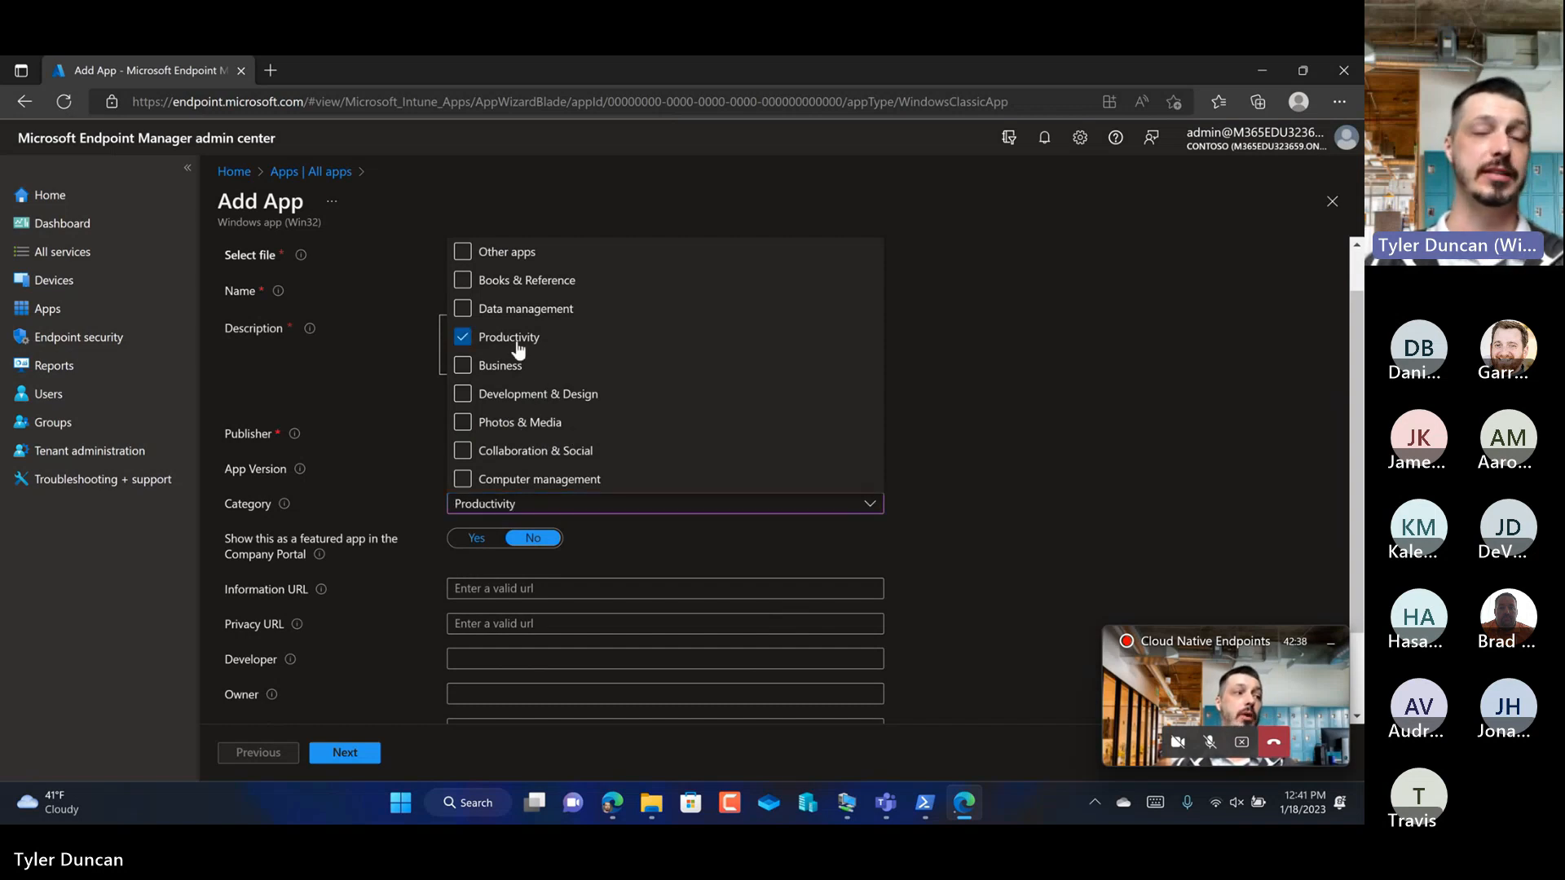
{"action": "left_click", "coordinate": [957, 398]}
{"action": "scroll", "coordinate": [692, 514], "scroll_direction": "down", "scroll_amount": 1}
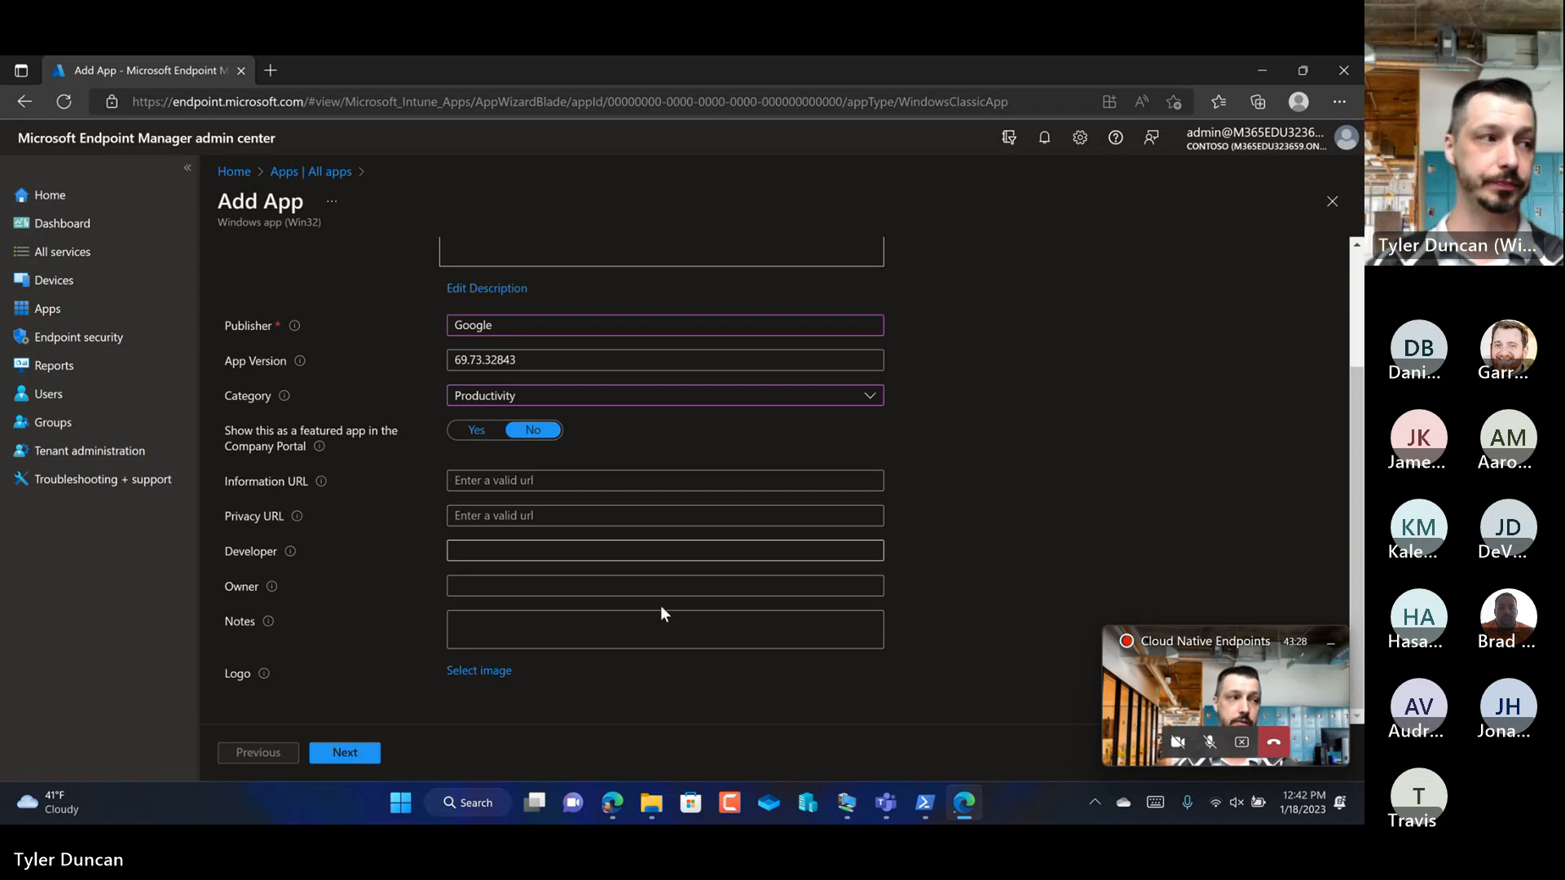
{"action": "left_click", "coordinate": [359, 749]}
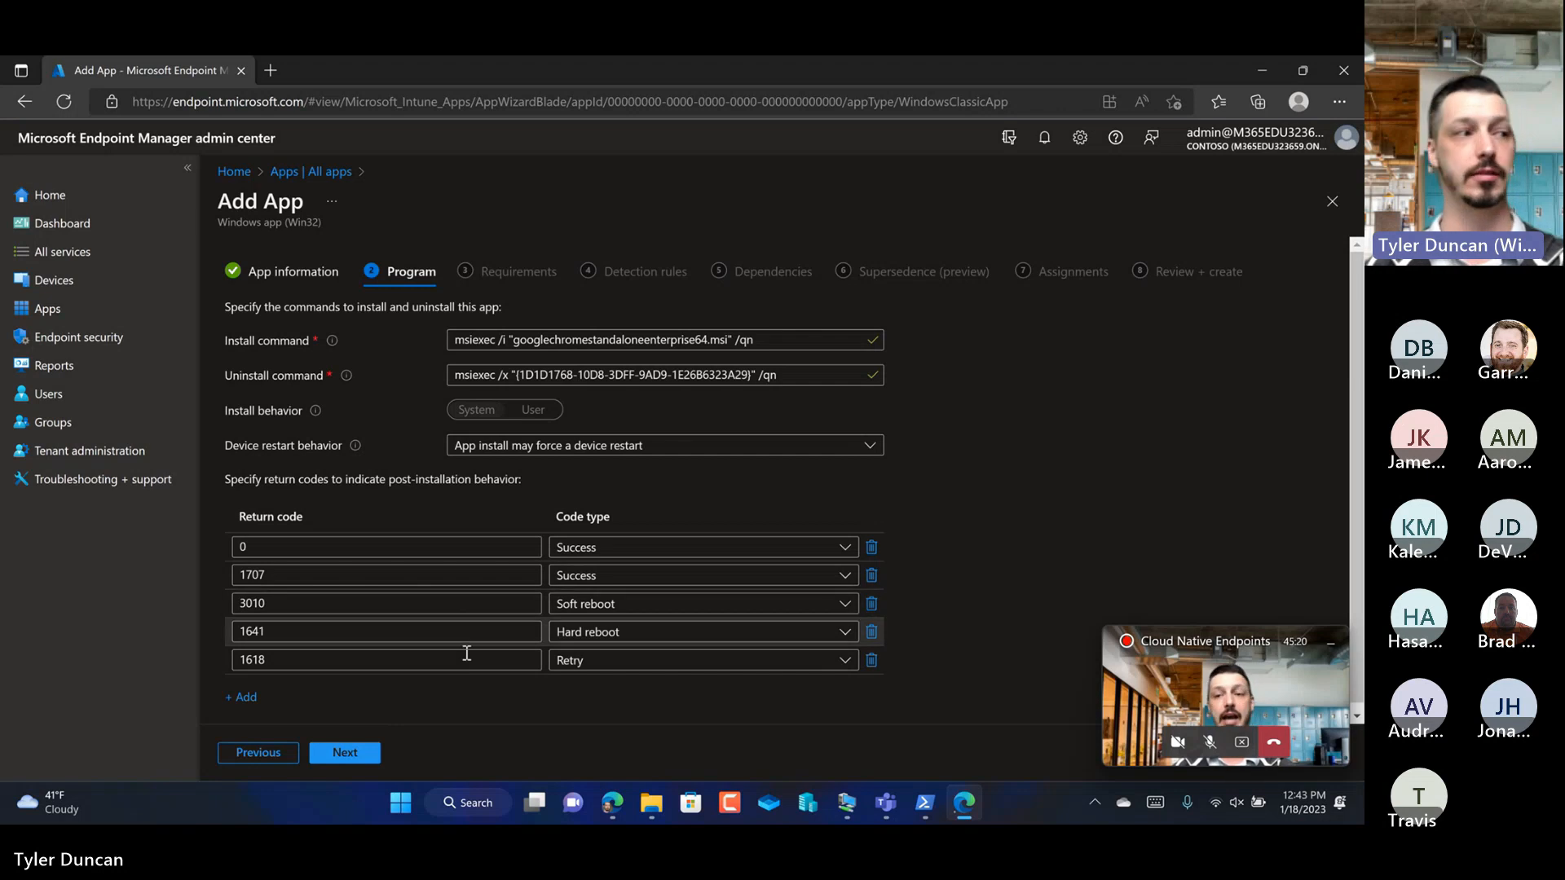
Step: Accept the default program settings and require 64-bit architecture with Windows 10 2004 as the minimum operating system
{"action": "left_click", "coordinate": [371, 752]}
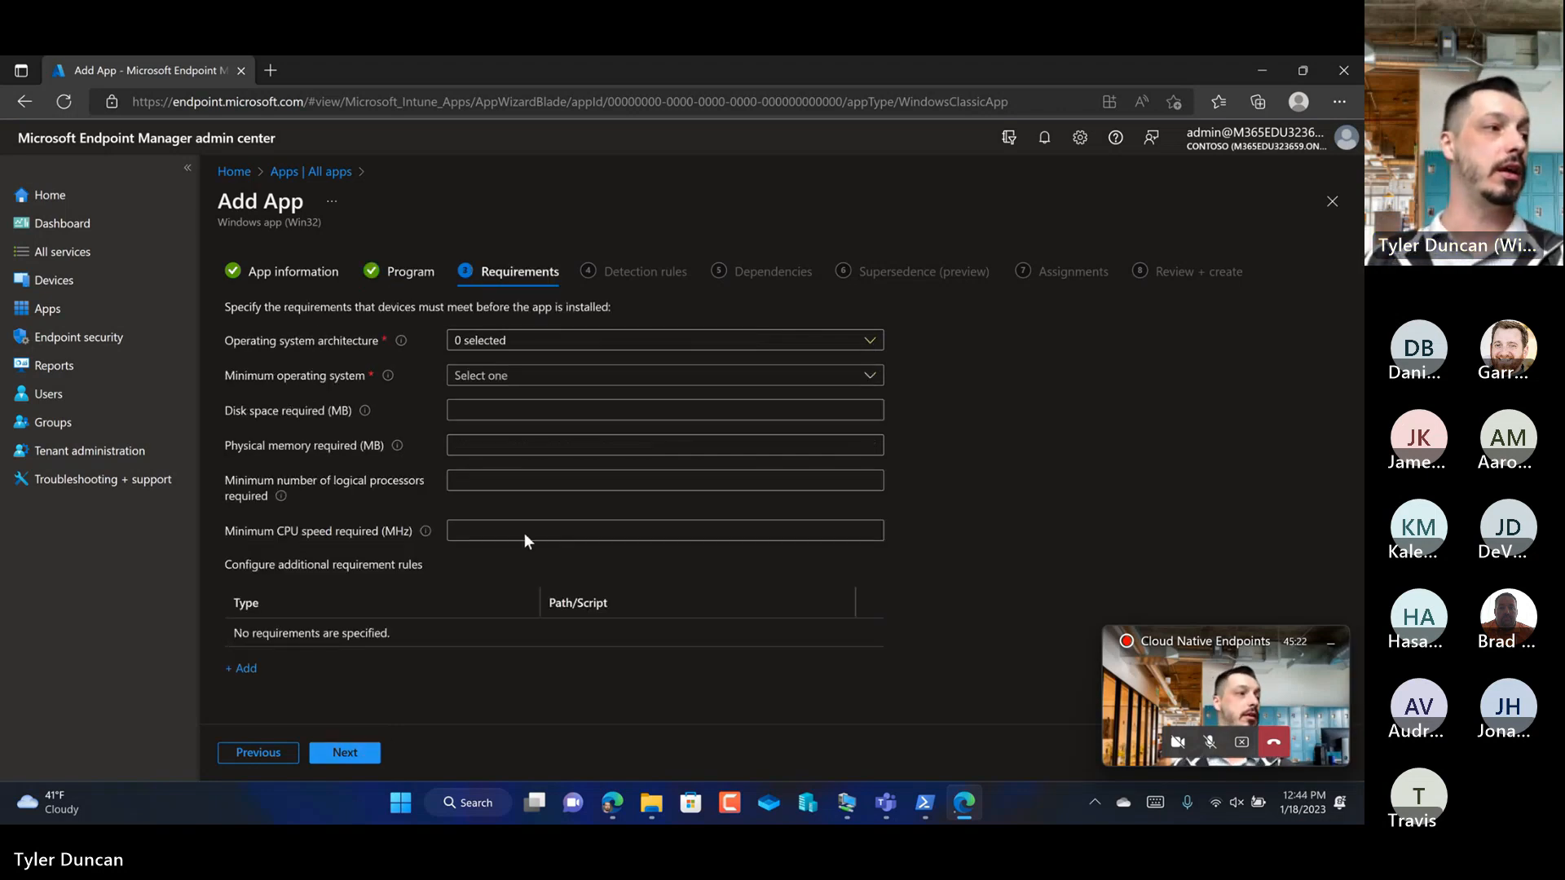
{"action": "left_click", "coordinate": [548, 342]}
{"action": "left_click", "coordinate": [525, 398]}
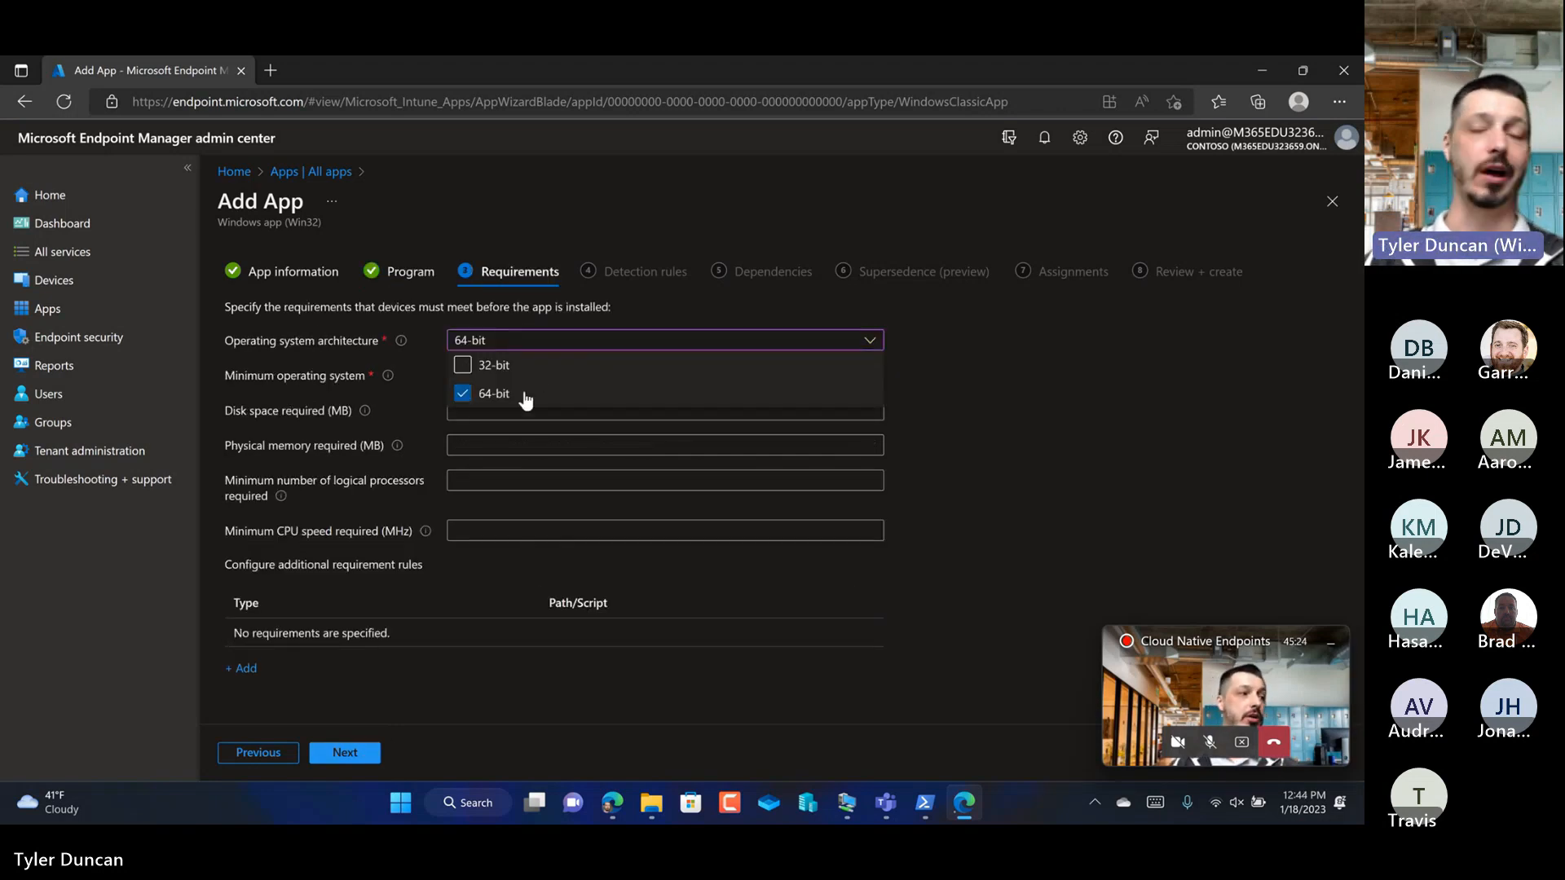
{"action": "left_click", "coordinate": [406, 384]}
{"action": "left_click", "coordinate": [479, 377]}
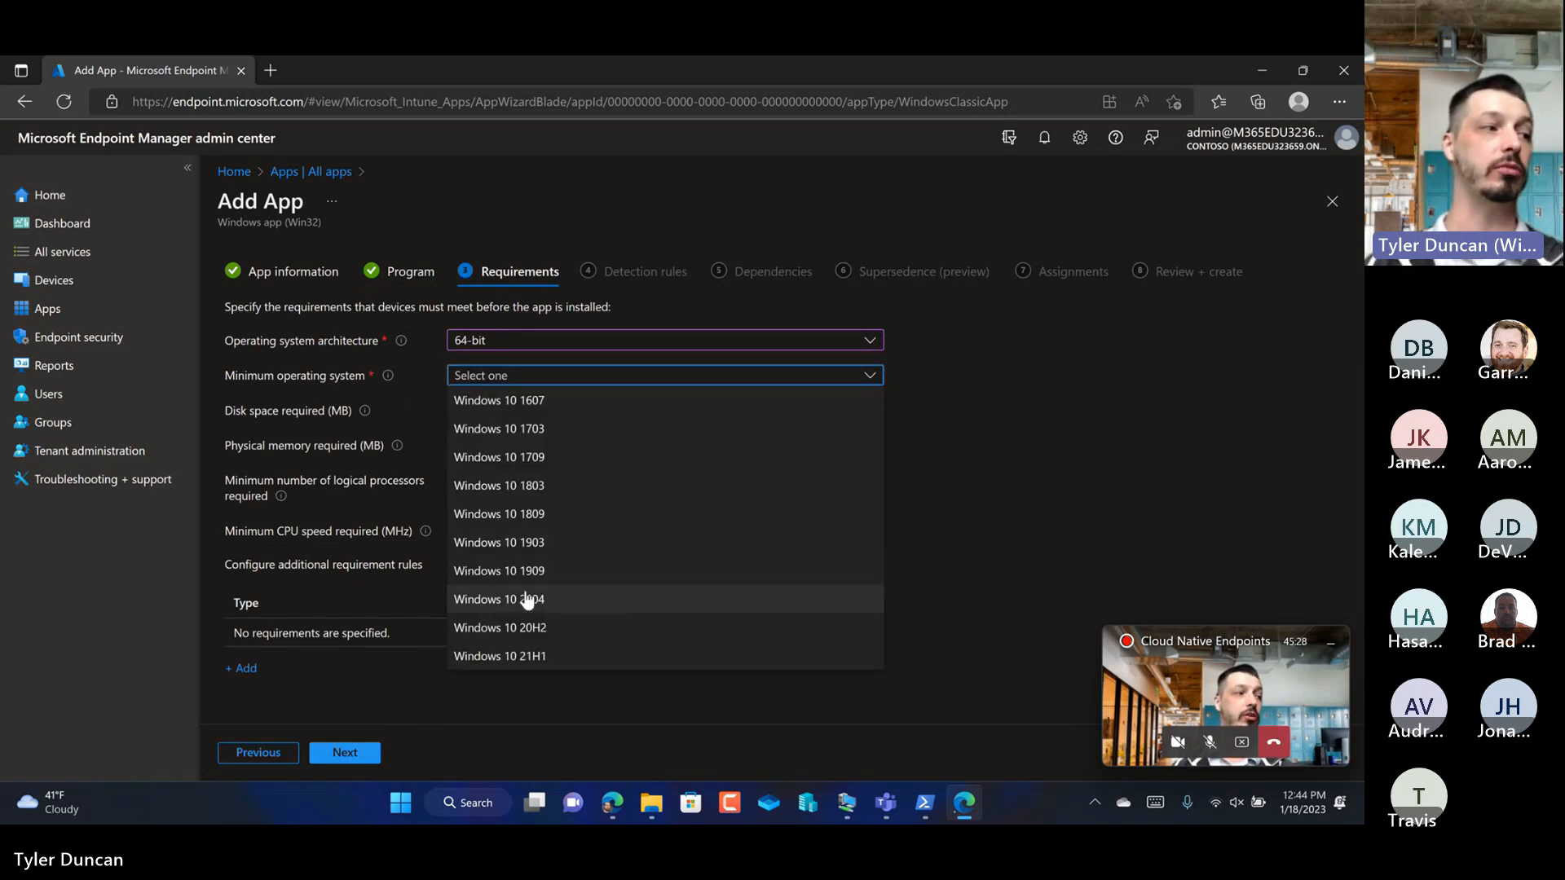
{"action": "left_click", "coordinate": [523, 598]}
Step: Set the required disk space to 150 MB and continue to the detection rules
{"action": "left_click", "coordinate": [491, 411]}
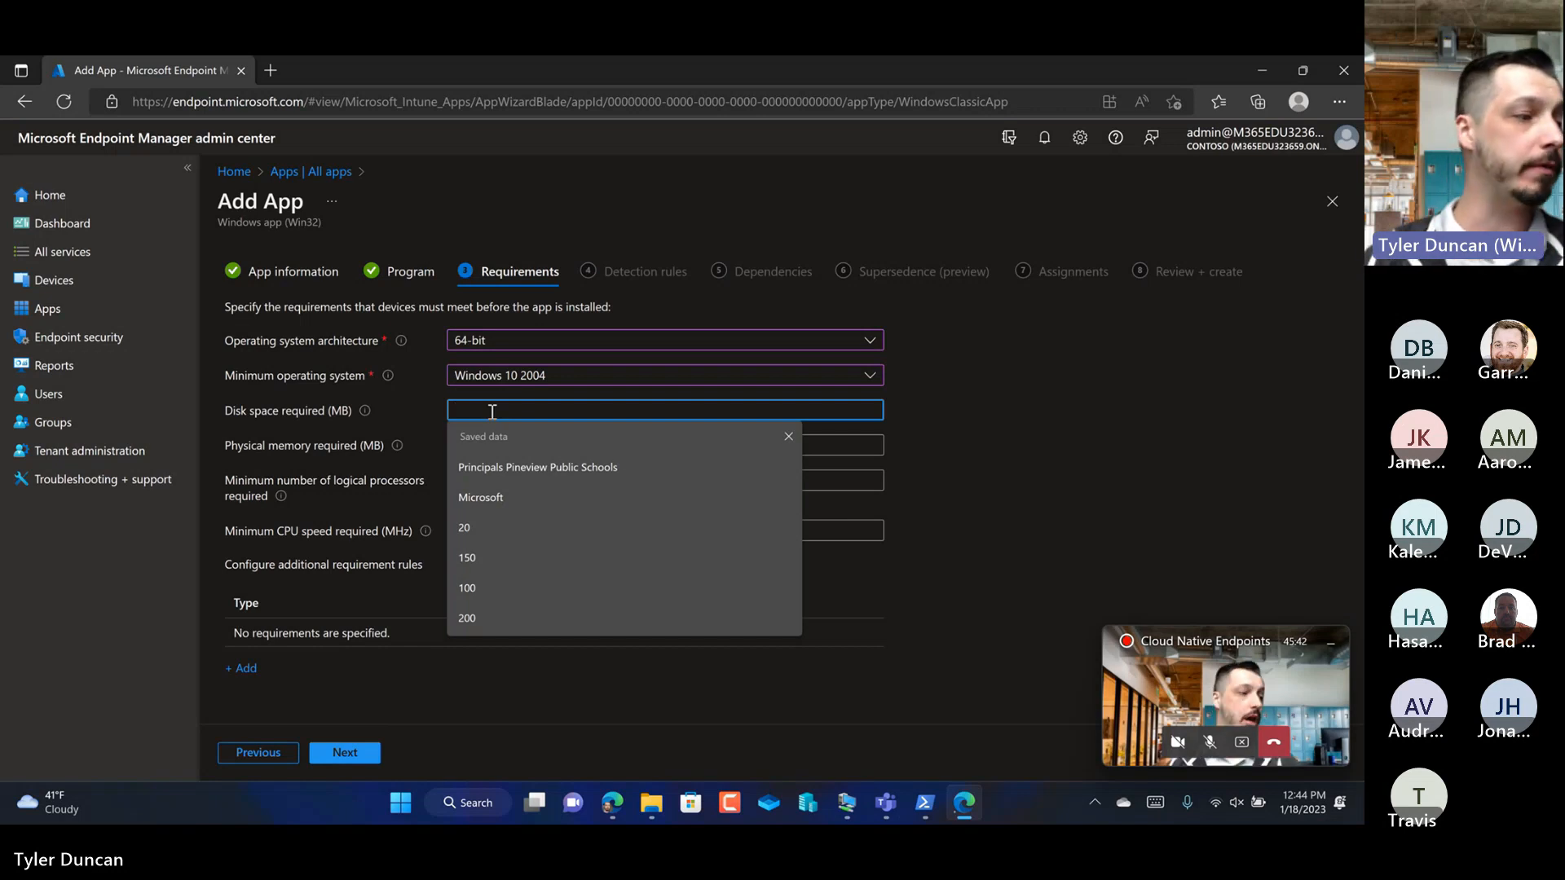
{"action": "type", "text": "150"}
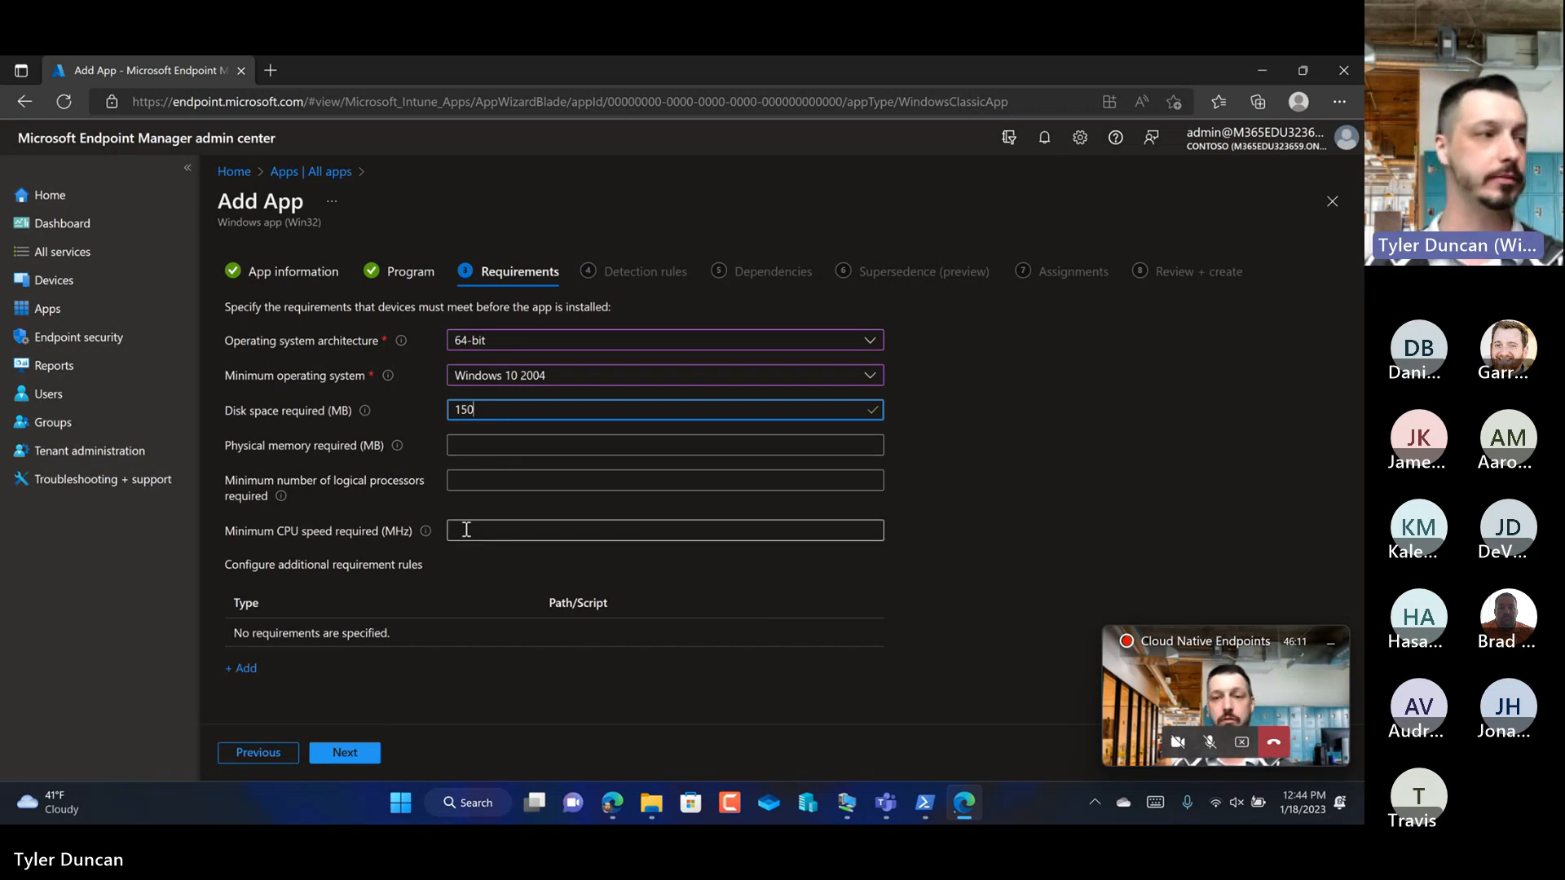
{"action": "left_click", "coordinate": [359, 750]}
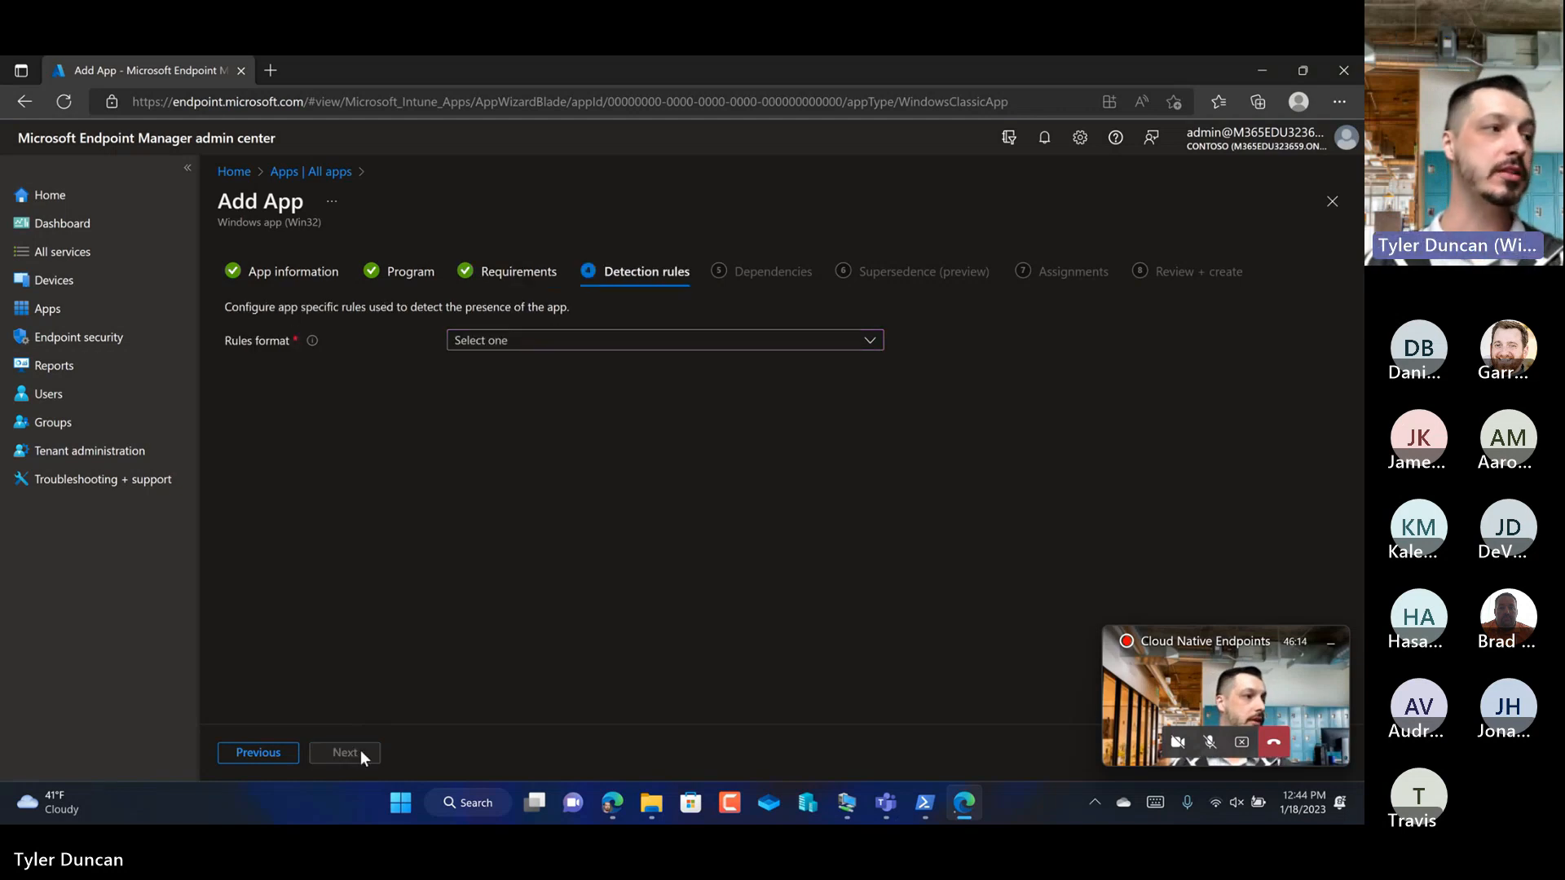
Step: Choose to manually configure detection rules and add a rule of type MSI
{"action": "left_click", "coordinate": [554, 357]}
{"action": "left_click", "coordinate": [544, 360]}
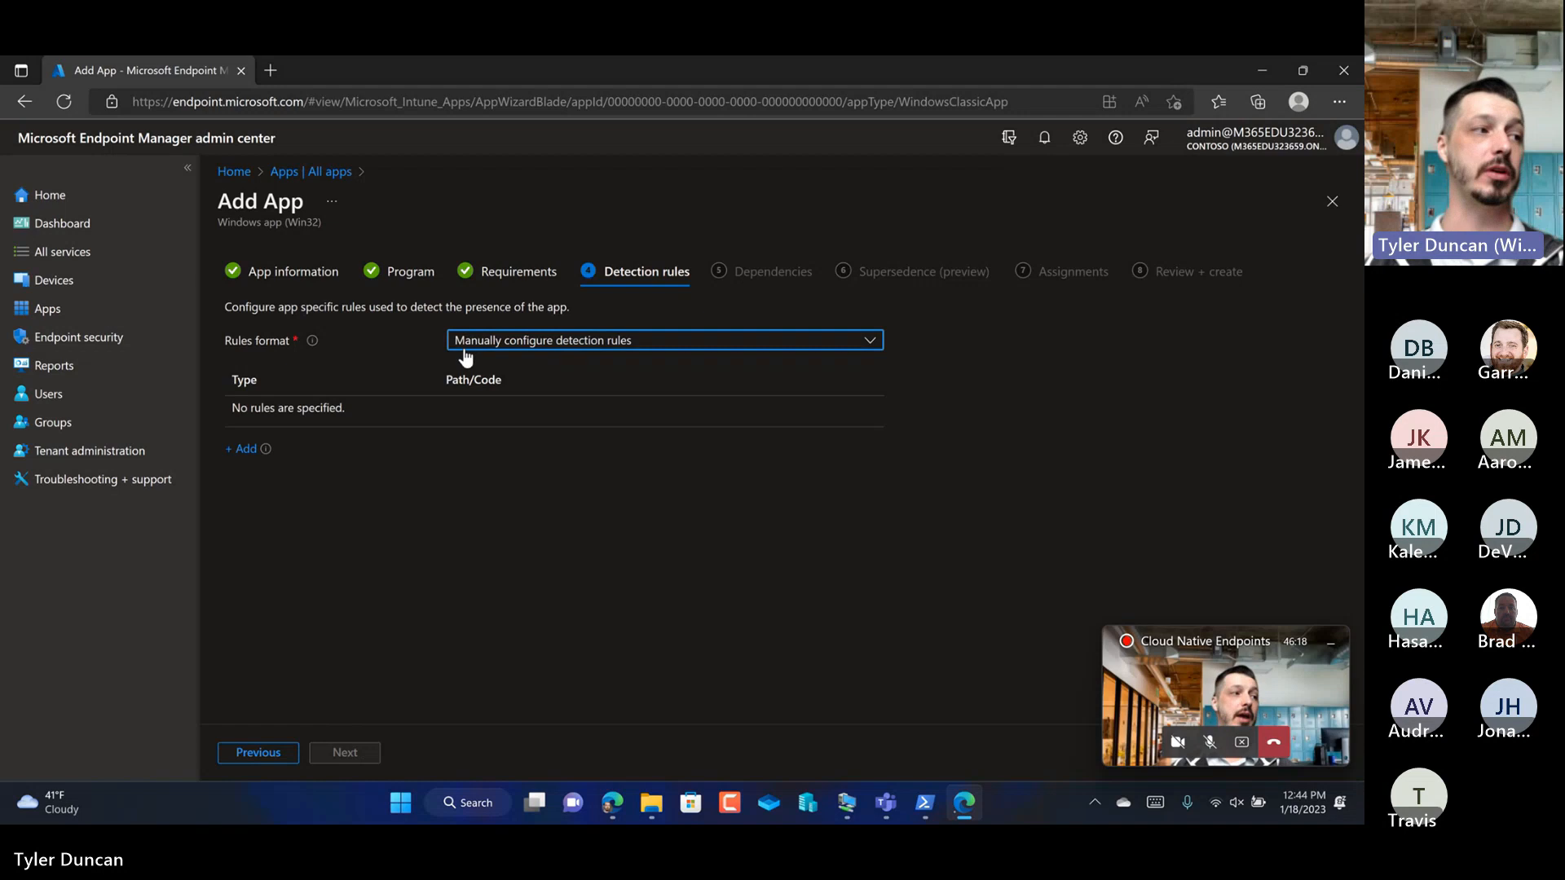
{"action": "left_click", "coordinate": [252, 454]}
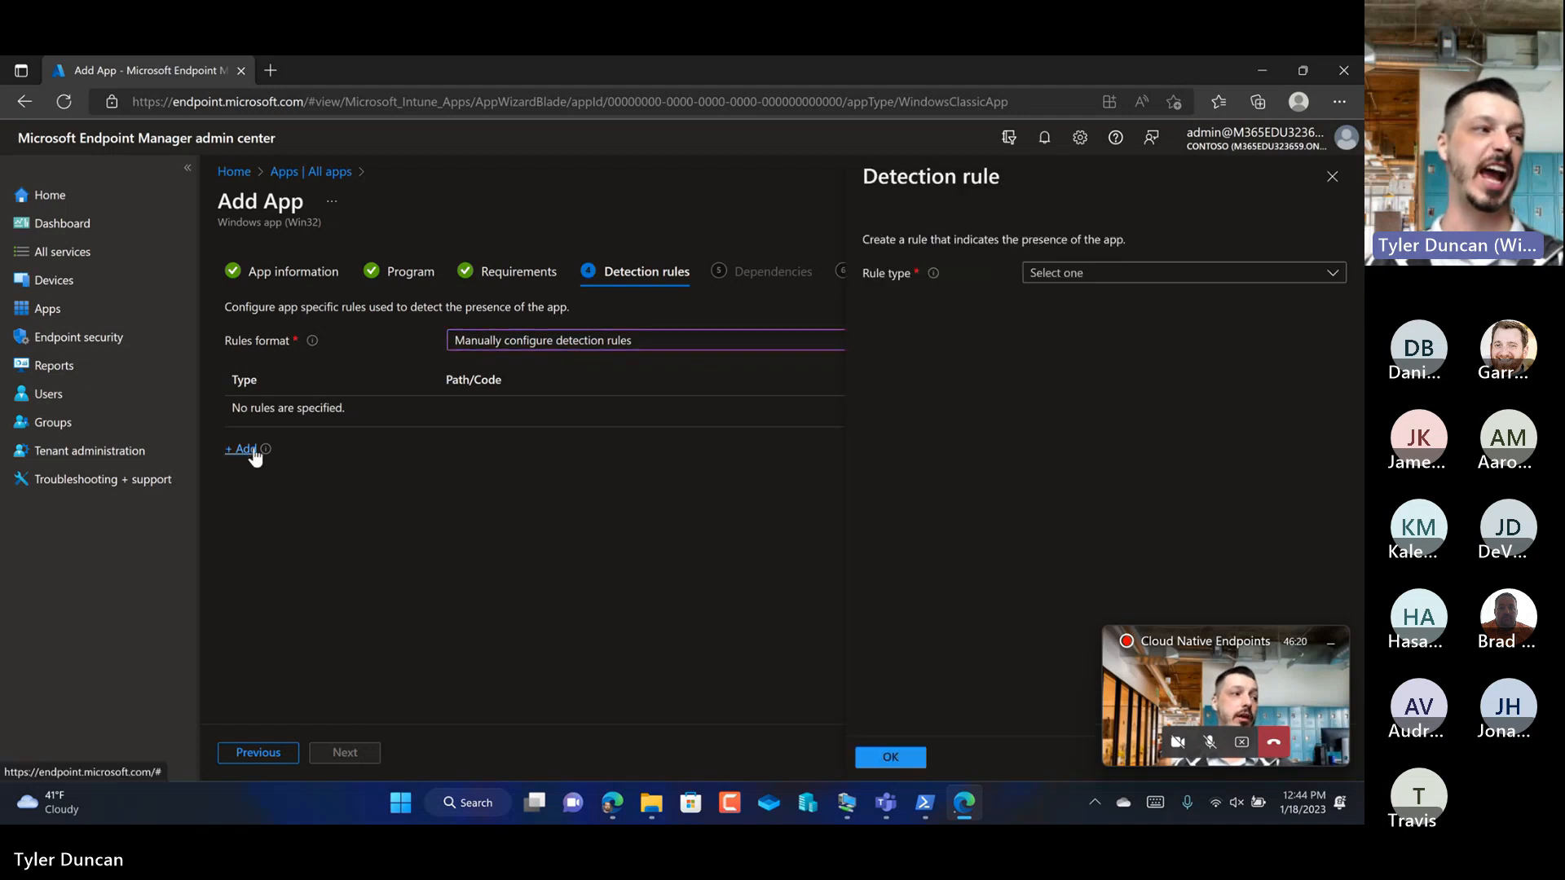
{"action": "left_click", "coordinate": [1048, 277]}
{"action": "left_click", "coordinate": [1044, 296]}
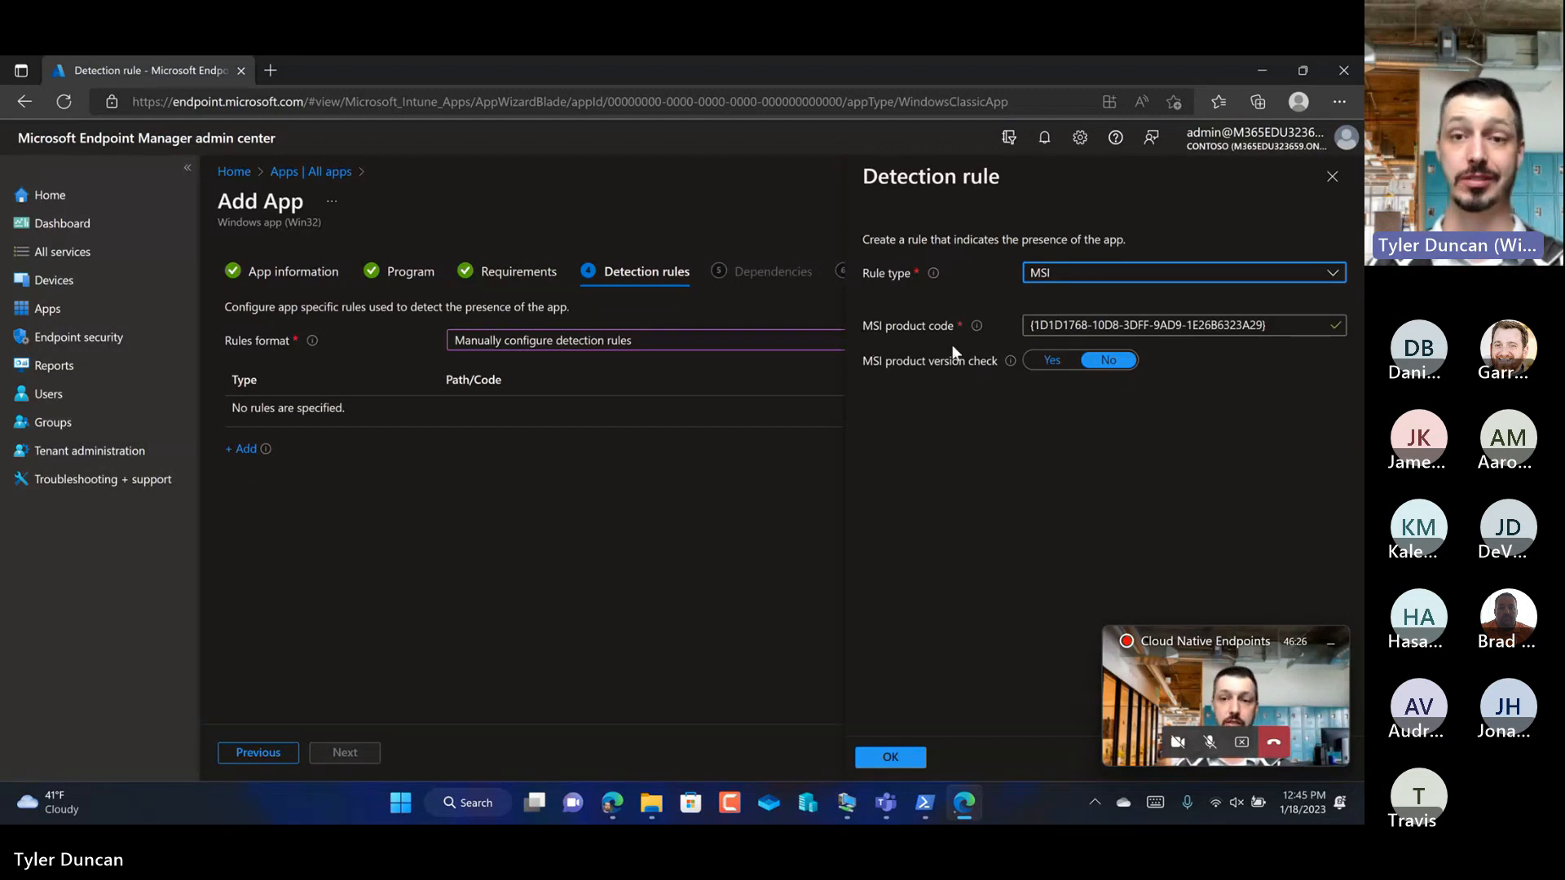
Step: Switch the rule type to File, examine its detection methods, and return the rule type to MSI
{"action": "left_click", "coordinate": [1114, 277]}
{"action": "left_click", "coordinate": [1051, 326]}
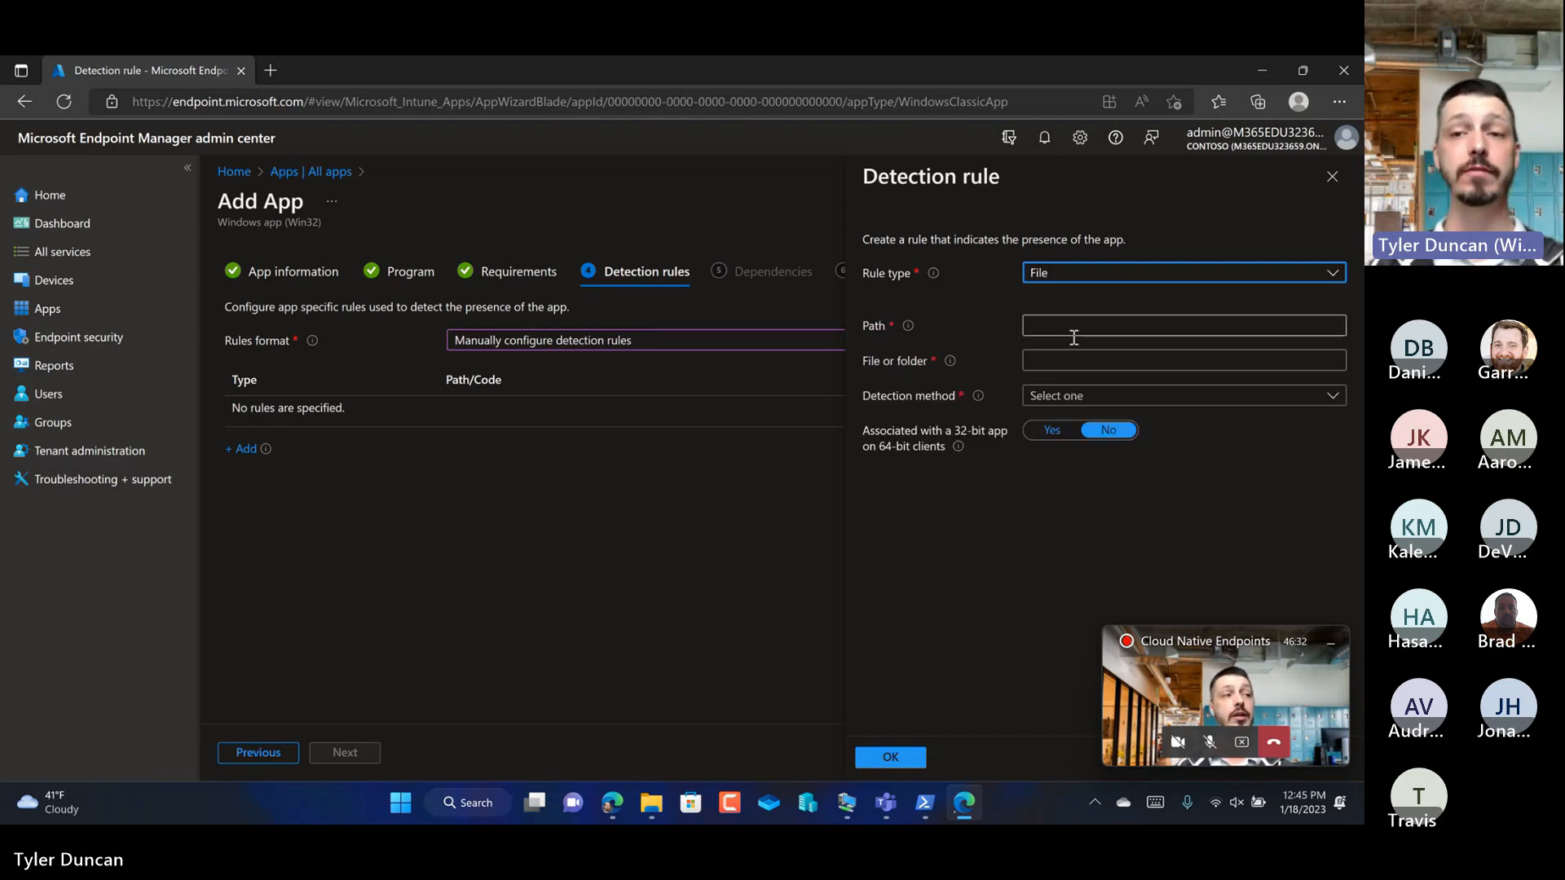
{"action": "left_click", "coordinate": [1074, 399]}
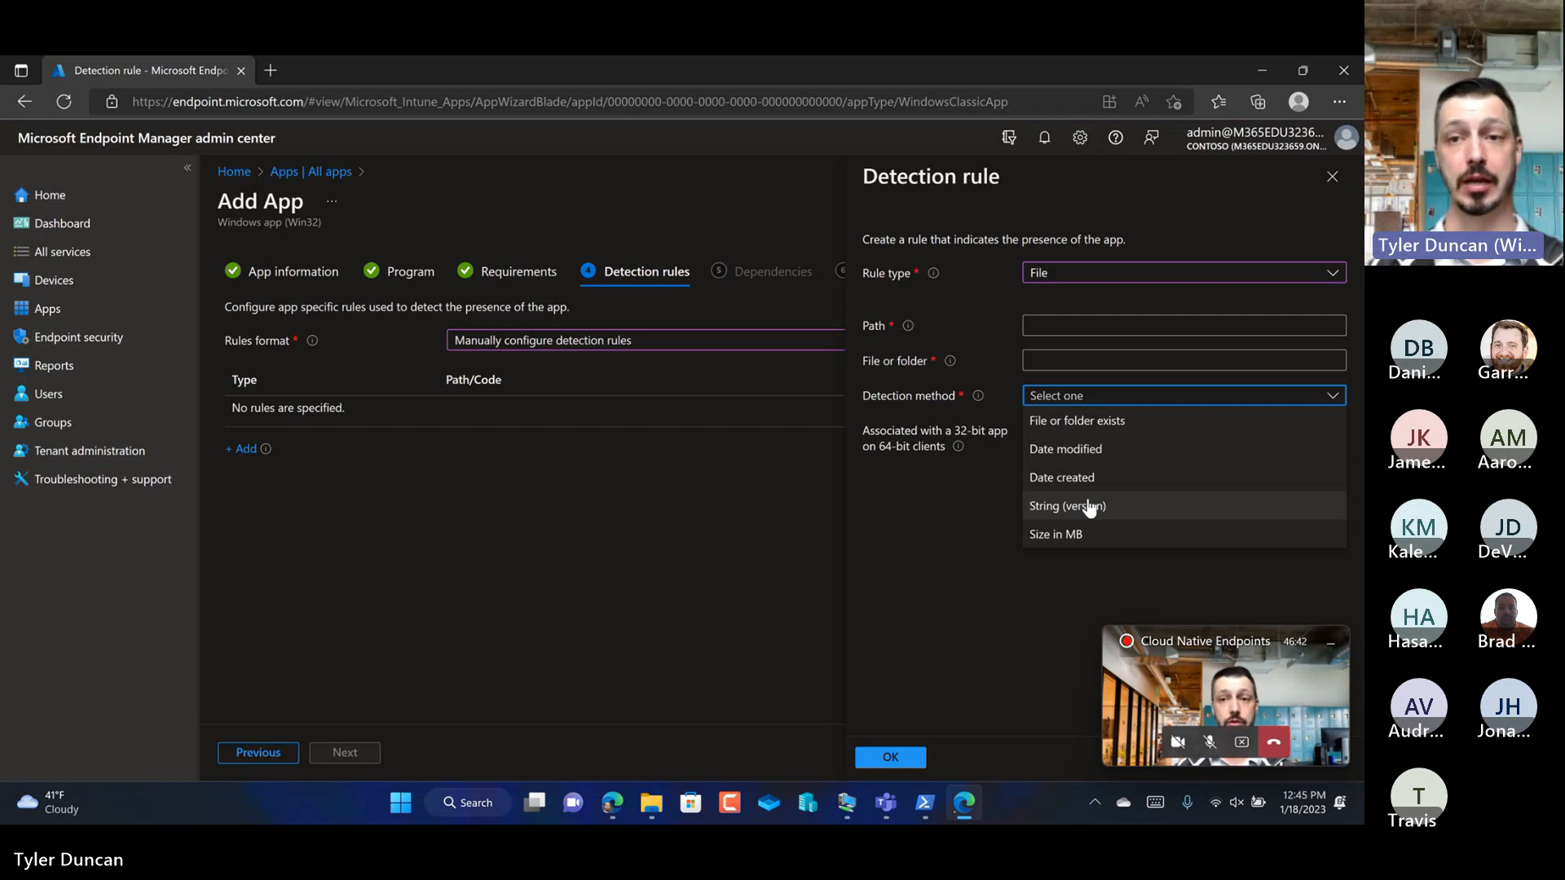
{"action": "left_click", "coordinate": [1057, 276]}
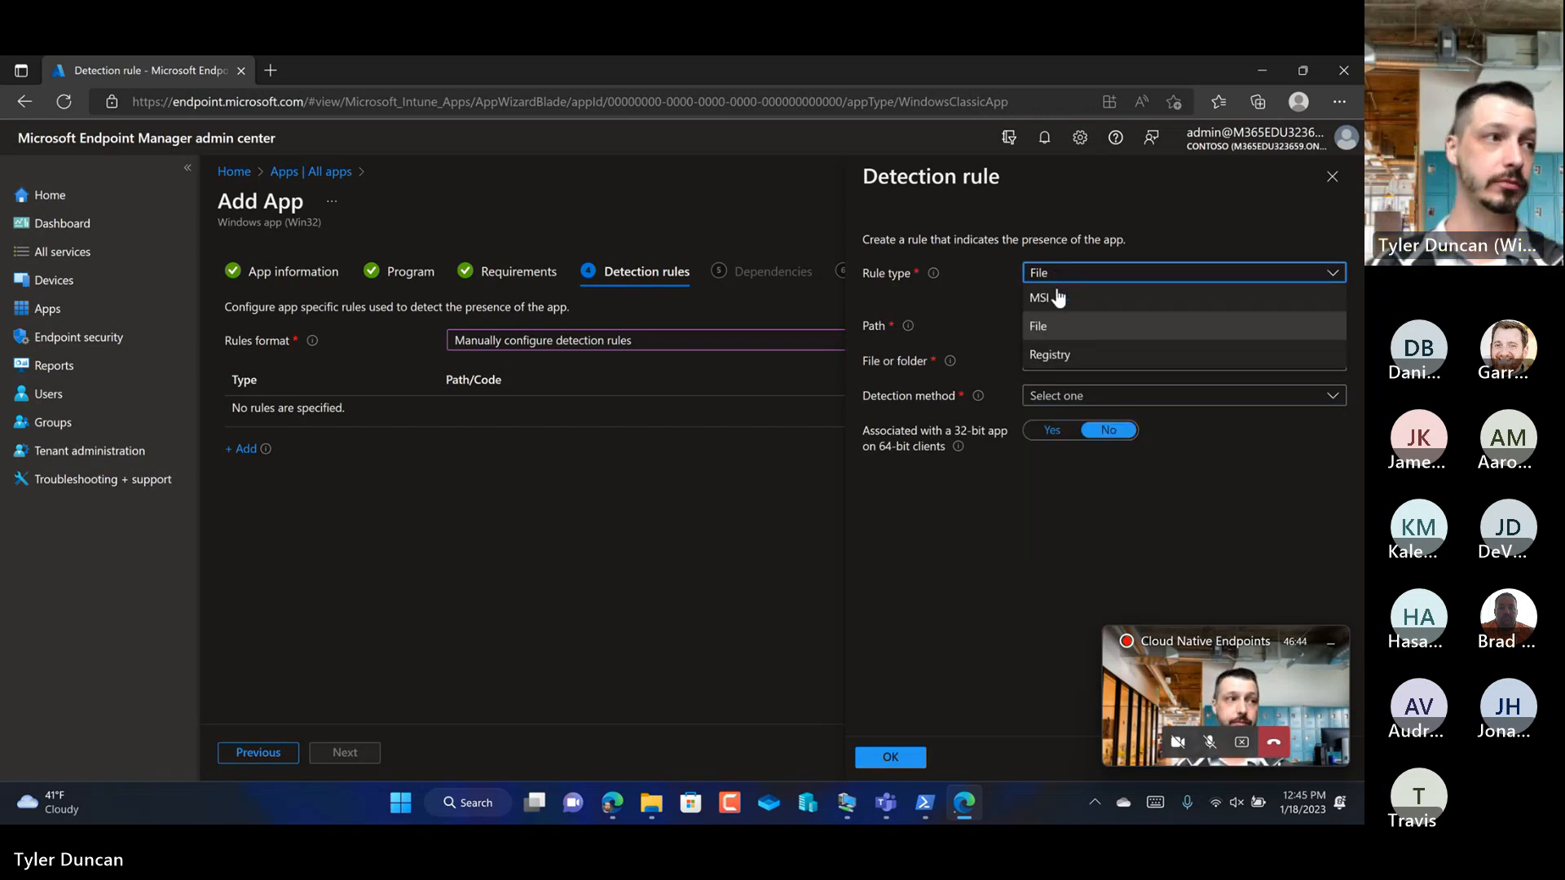
{"action": "left_click", "coordinate": [1034, 295]}
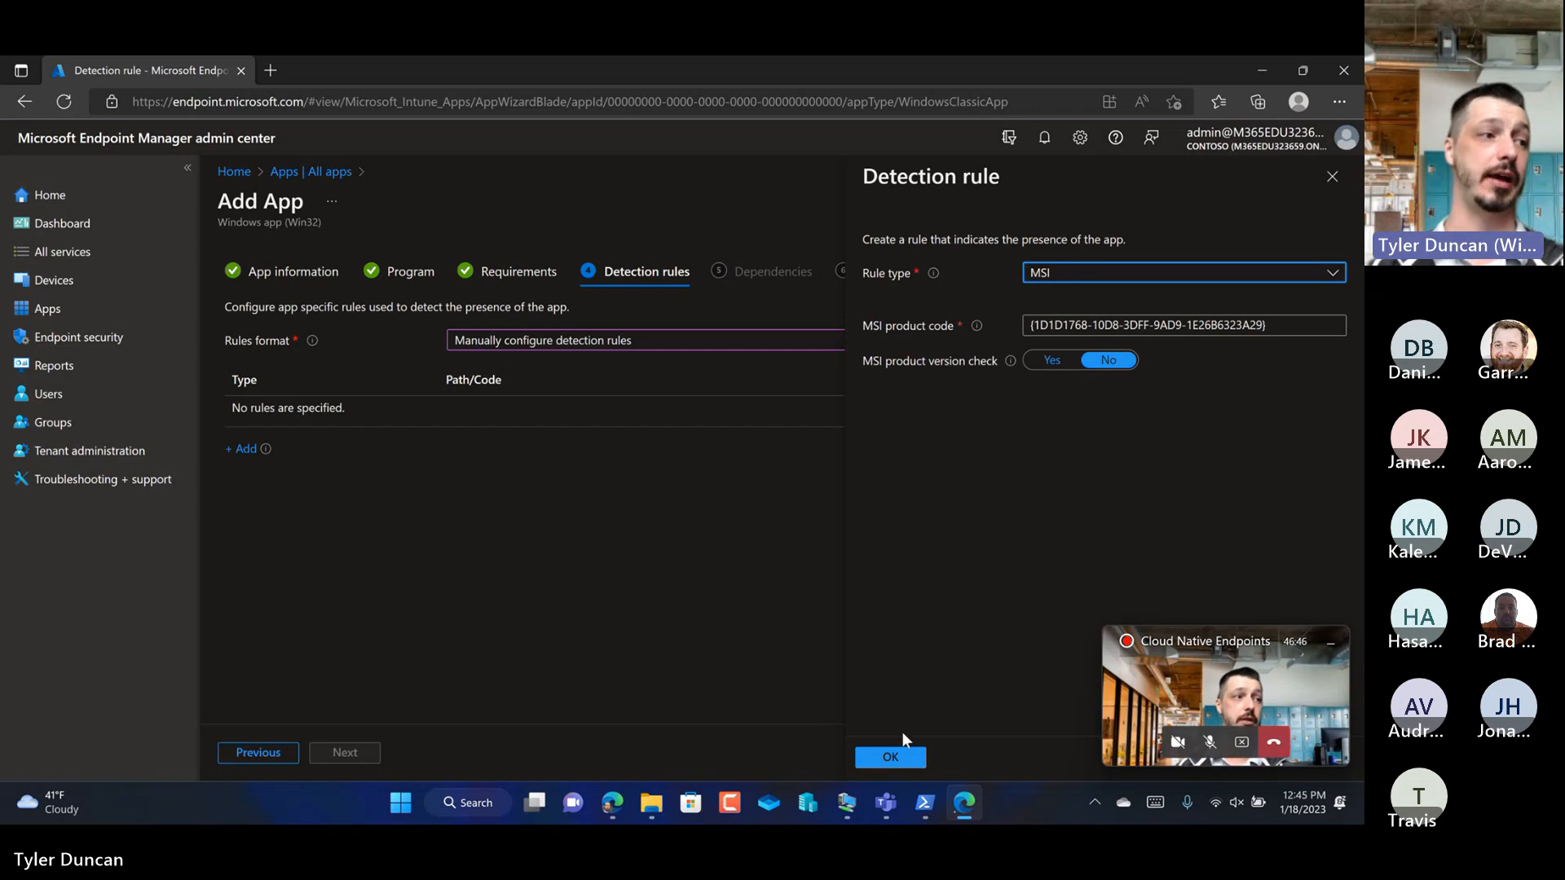
Step: Save the MSI detection rule and continue to Assignments without adding dependencies or superseded apps
{"action": "left_click", "coordinate": [905, 760]}
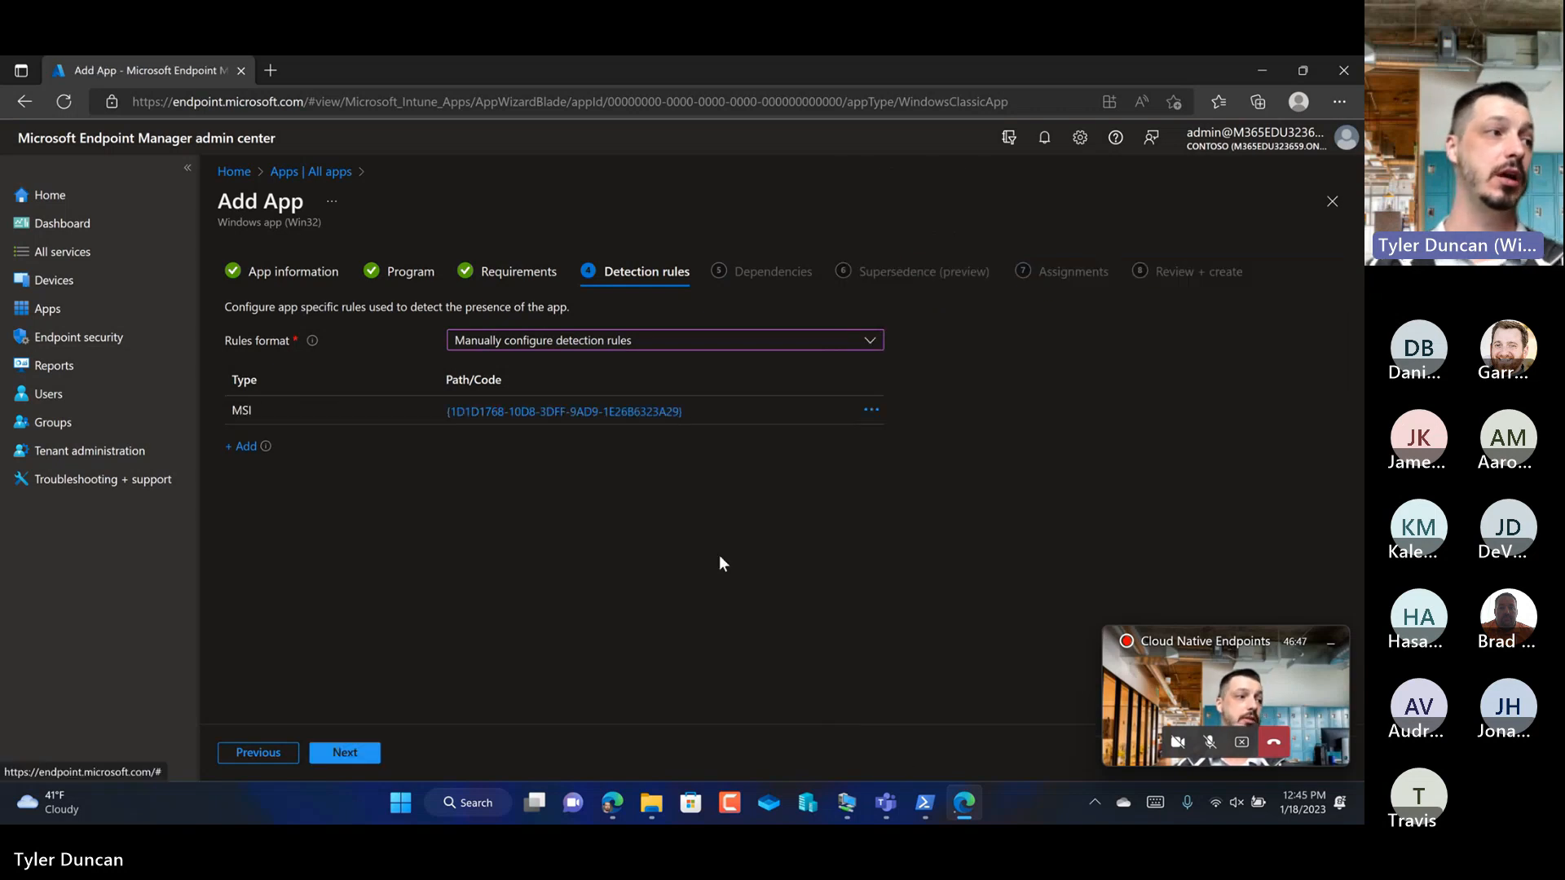
{"action": "left_click", "coordinate": [371, 756]}
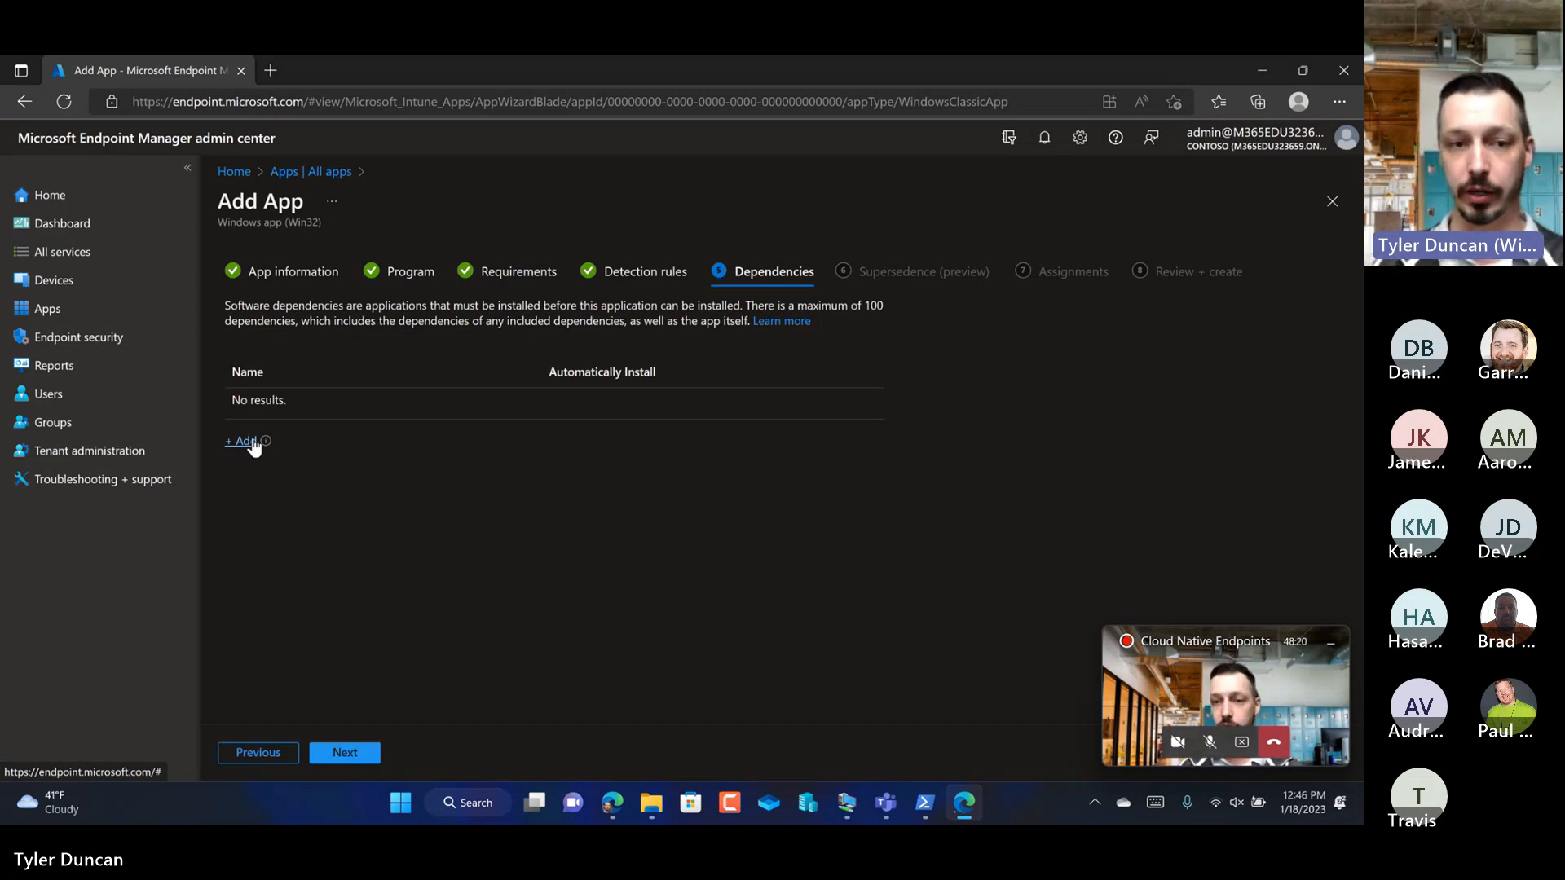
{"action": "left_click", "coordinate": [365, 753]}
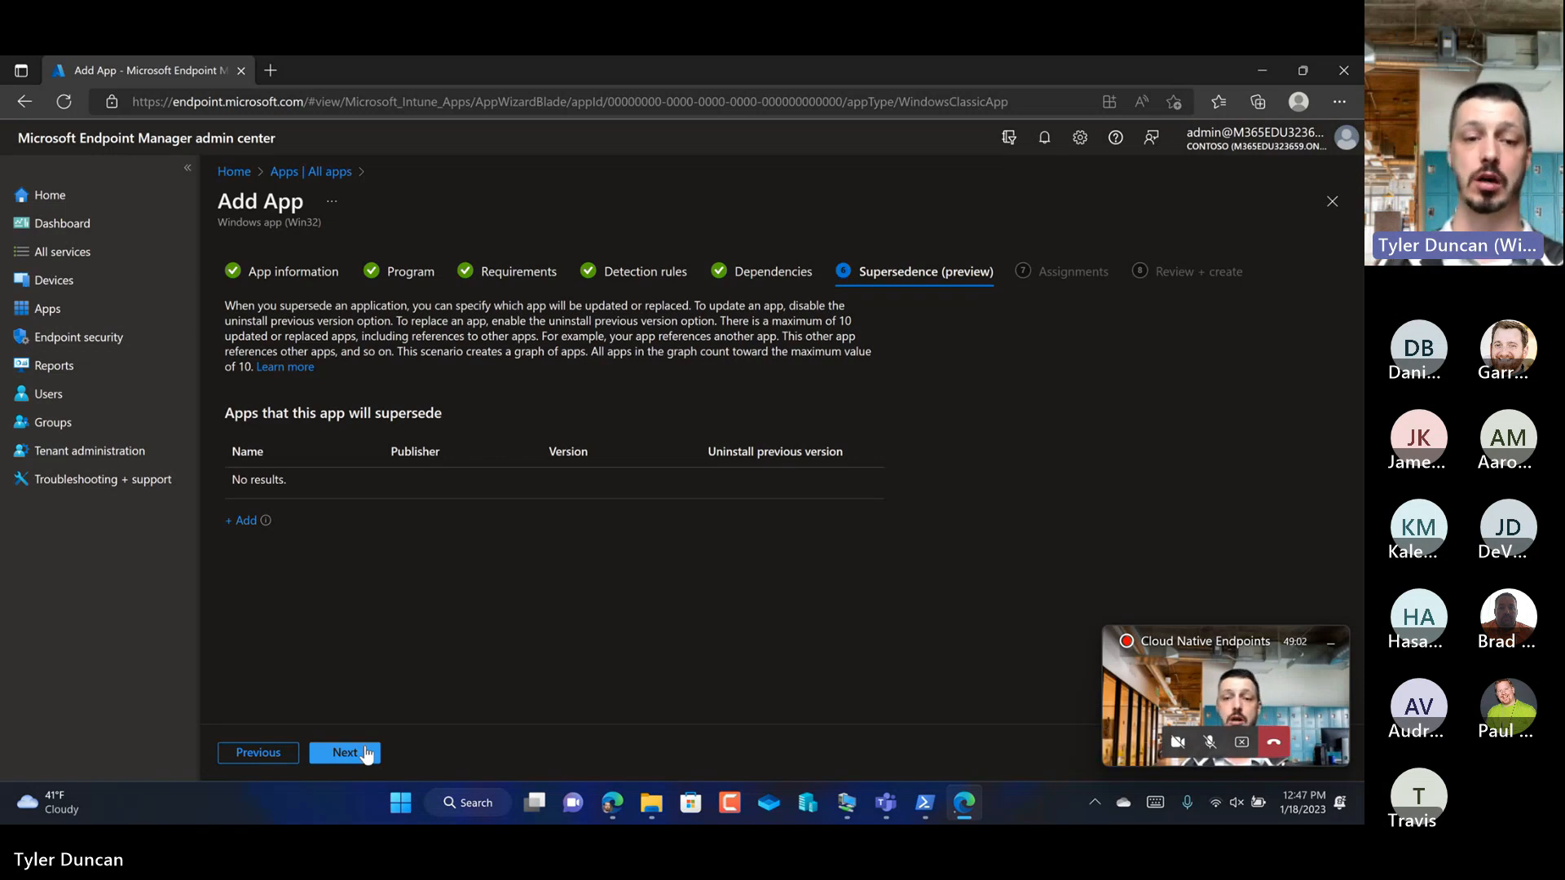
{"action": "left_click", "coordinate": [366, 755]}
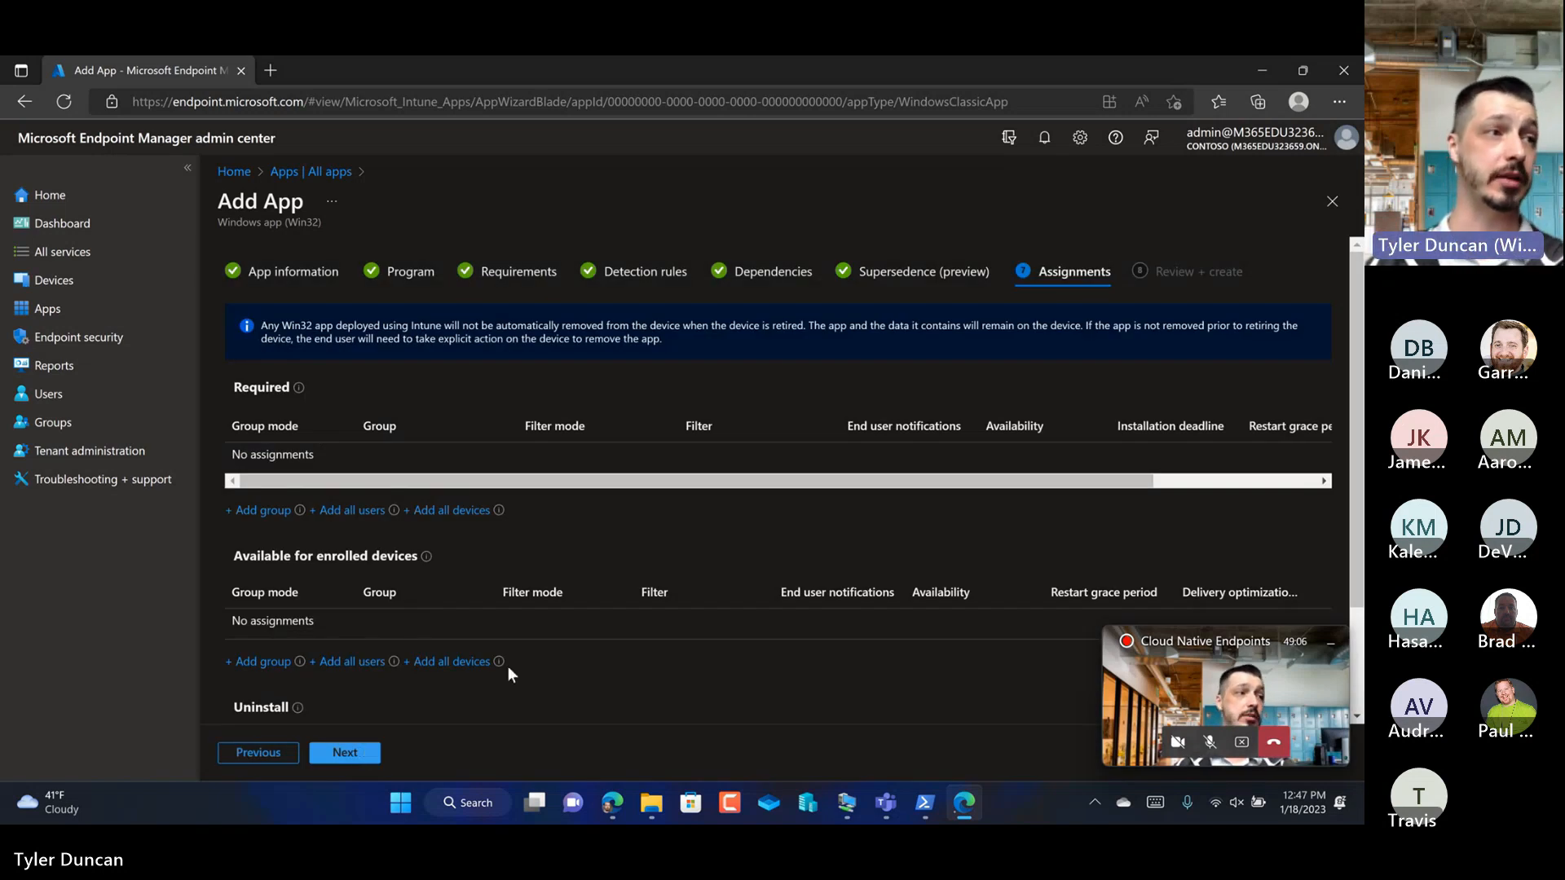
Step: Add the Pineview Public Schools Hardware group as a required assignment, finding it with the search "pineview public schools"
{"action": "left_click", "coordinate": [259, 510]}
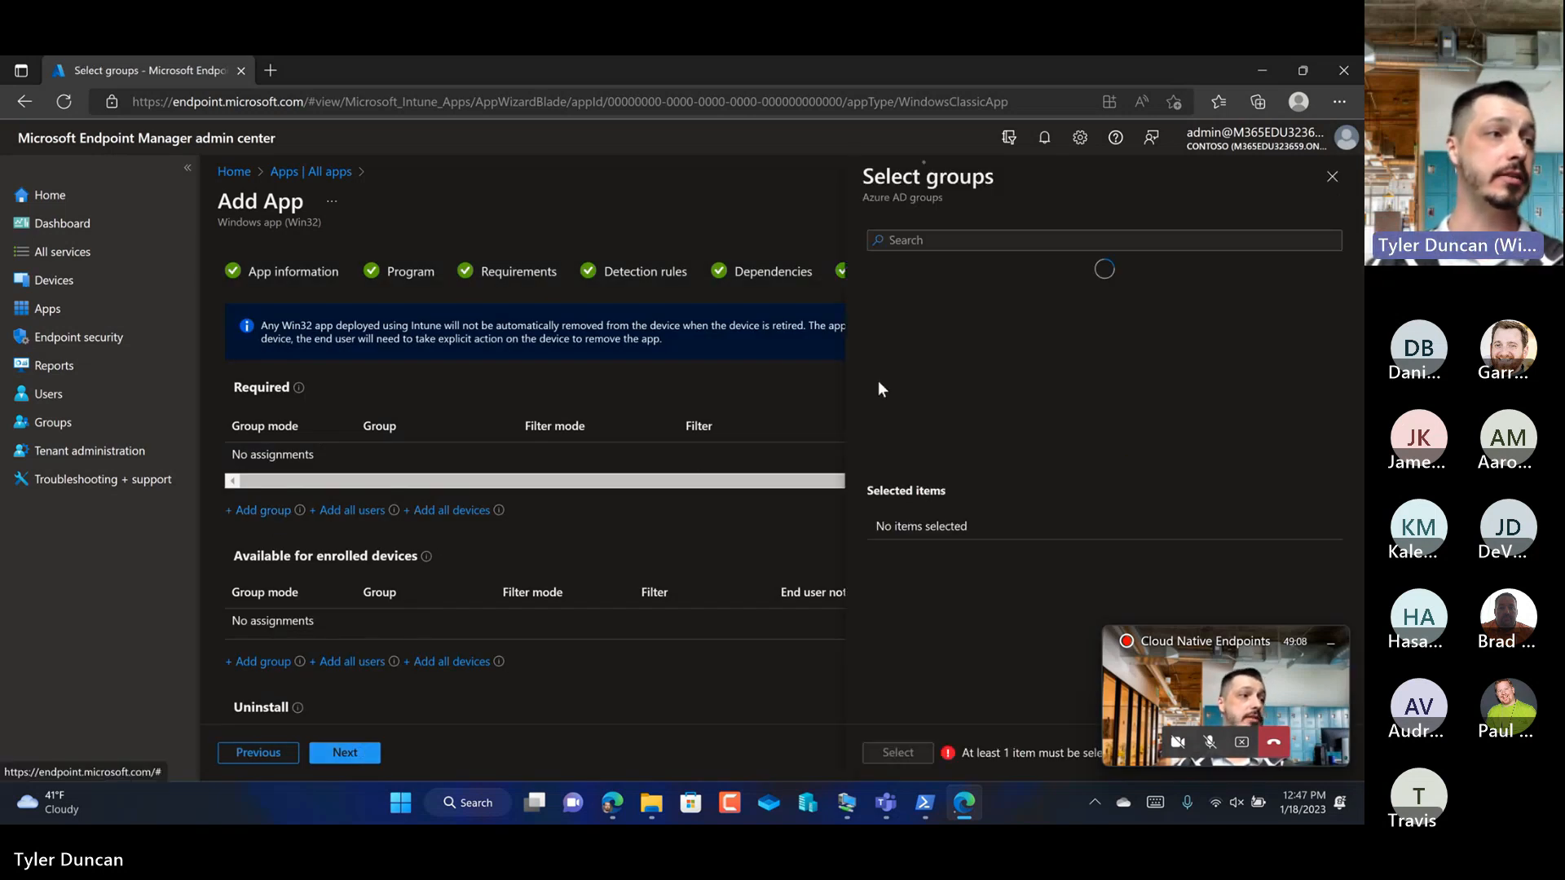
{"action": "left_click", "coordinate": [965, 239]}
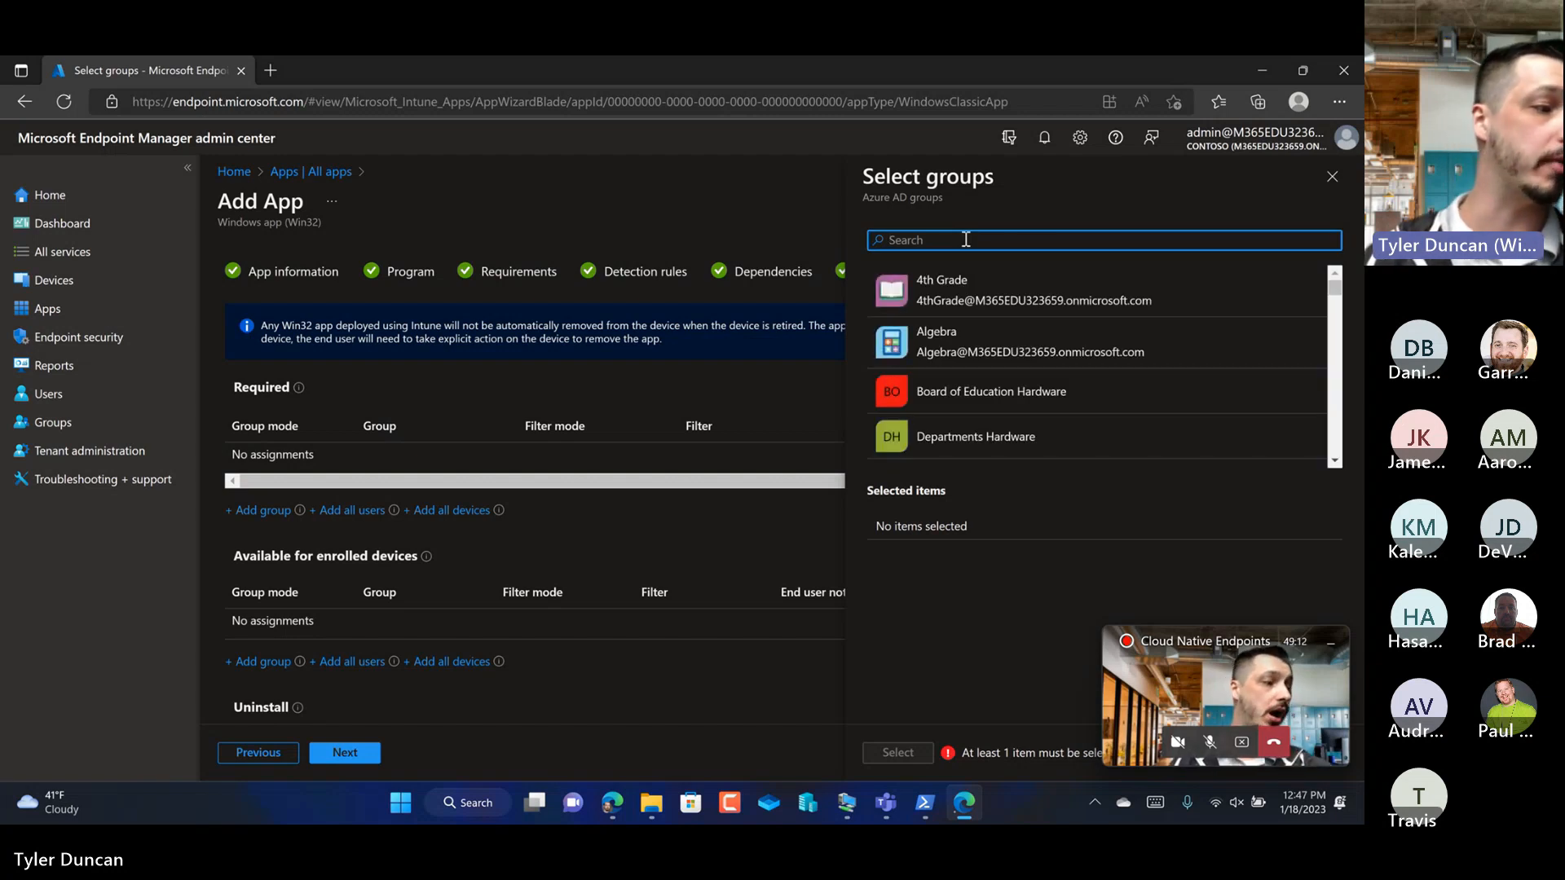
{"action": "type", "text": "pineivew"}
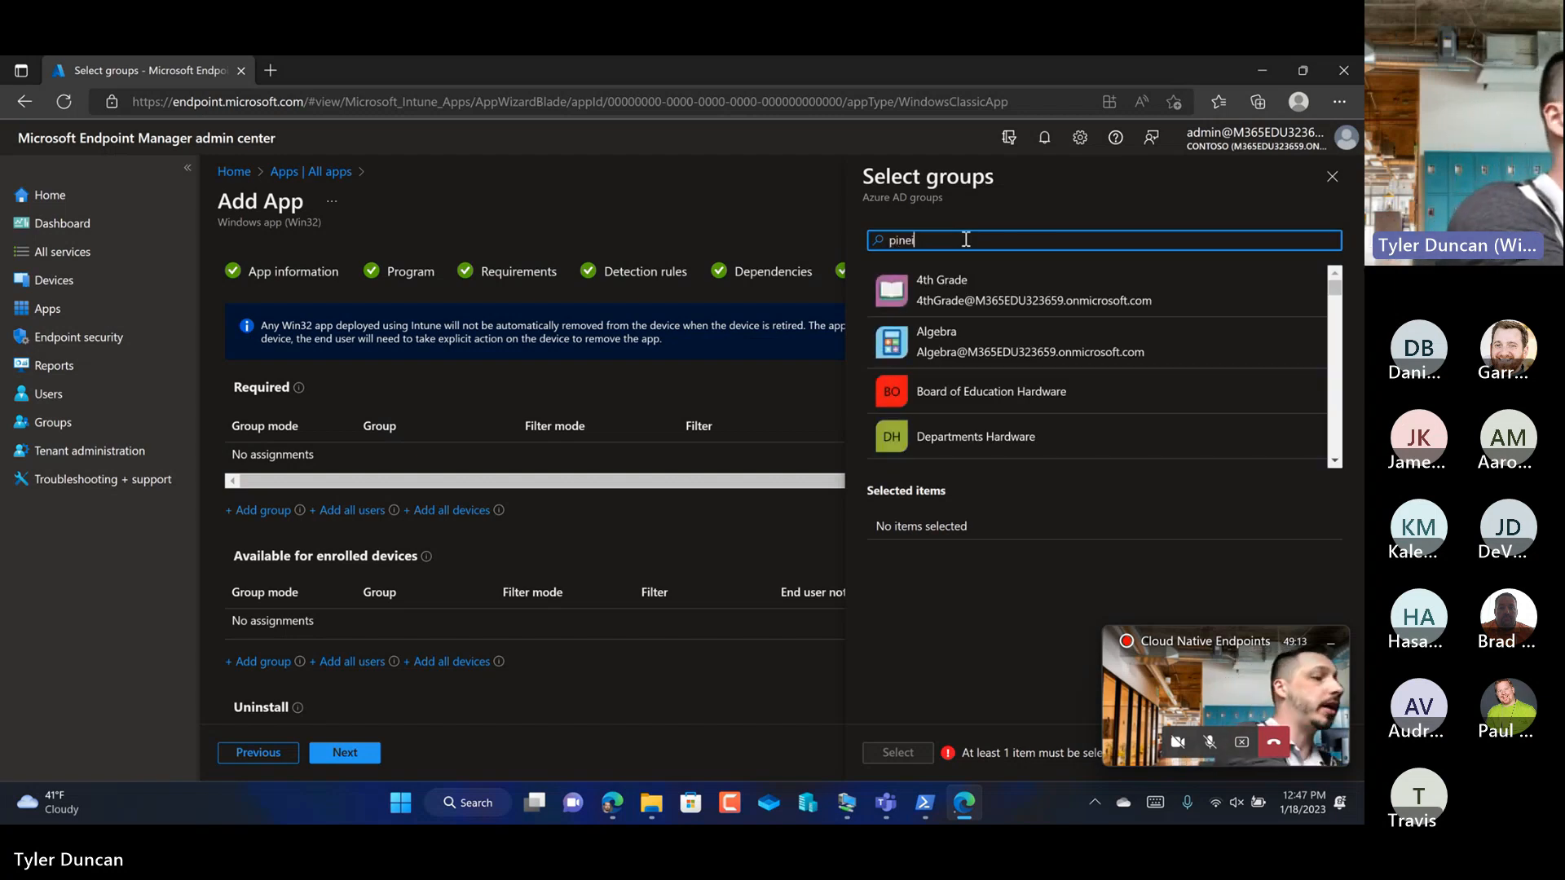
{"action": "key", "text": "BackSpace"}
{"action": "key", "text": "BackSpace"}
{"action": "key", "text": "BackSpace"}
{"action": "key", "text": "BackSpace"}
{"action": "type", "text": "view p"}
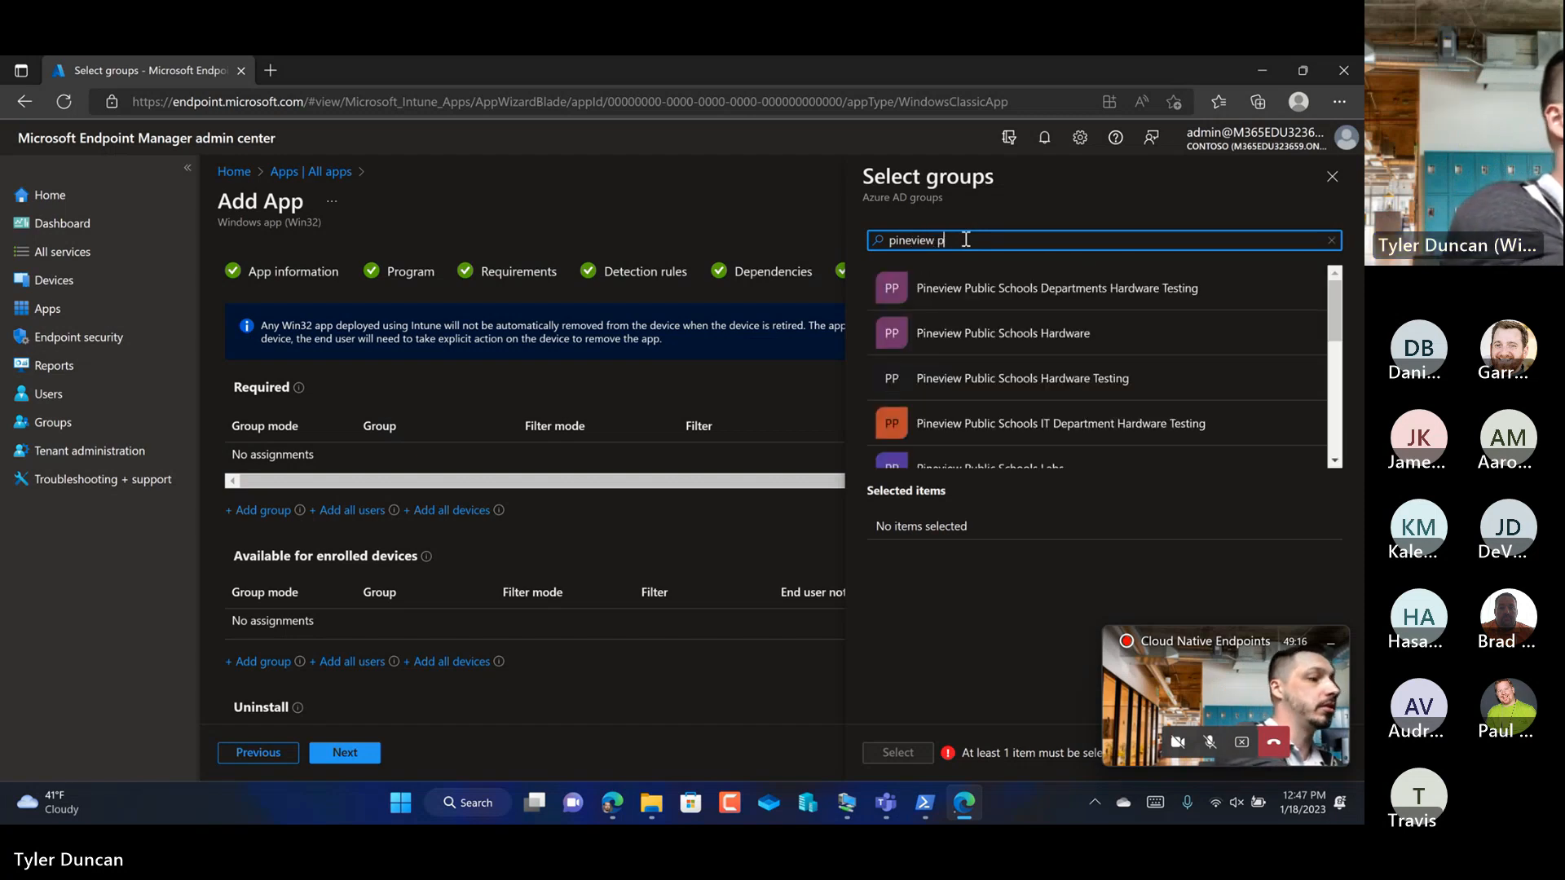
{"action": "type", "text": "ublic schools"}
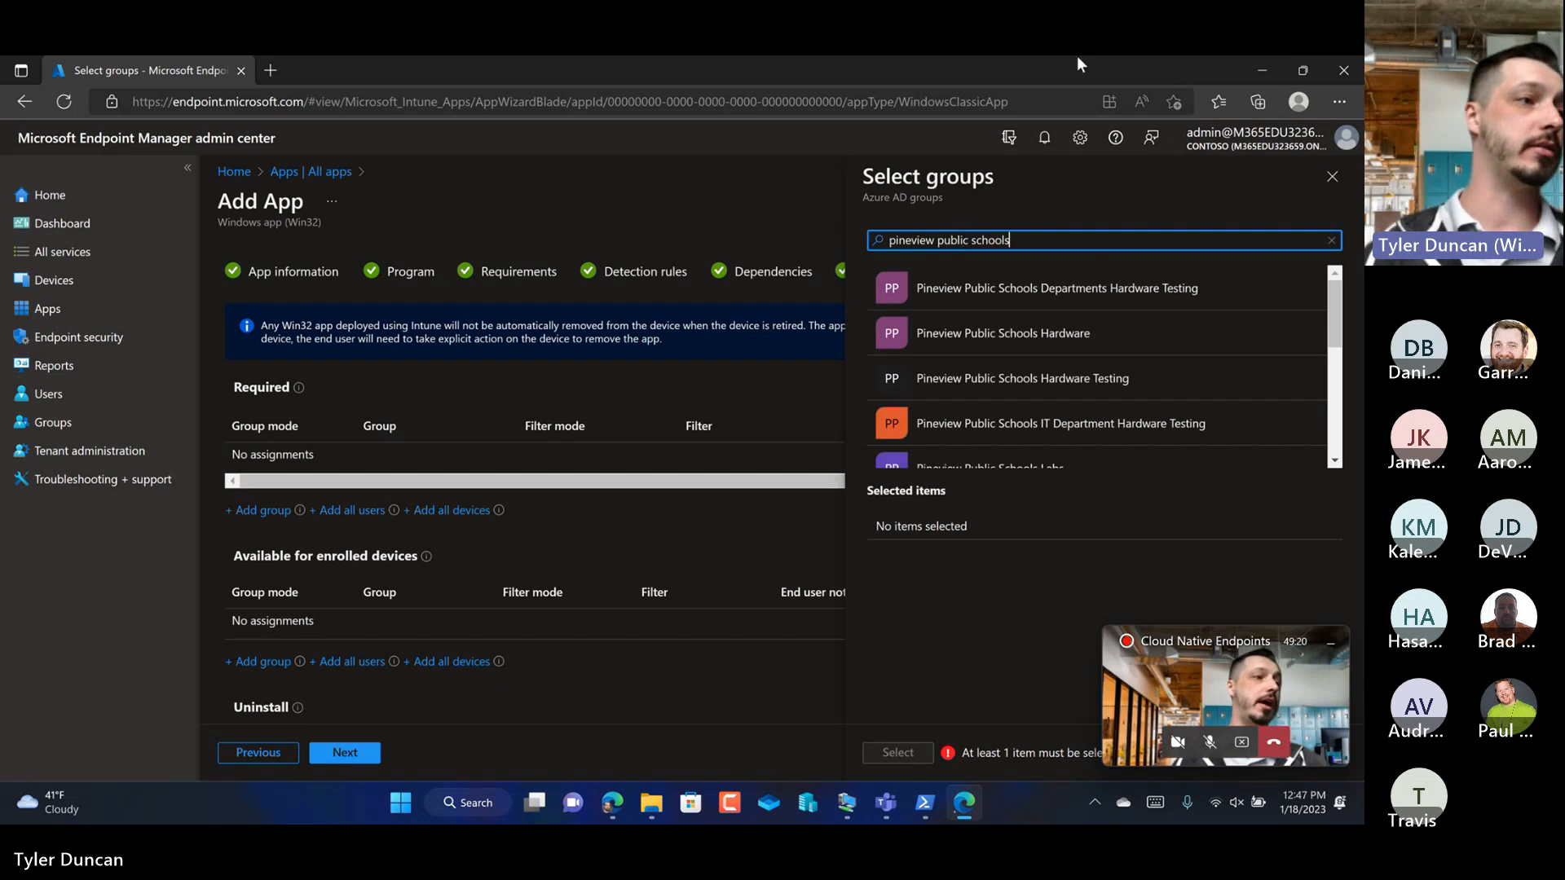
{"action": "scroll", "coordinate": [1055, 297], "scroll_direction": "down", "scroll_amount": 1}
{"action": "scroll", "coordinate": [1056, 298], "scroll_direction": "up", "scroll_amount": 1}
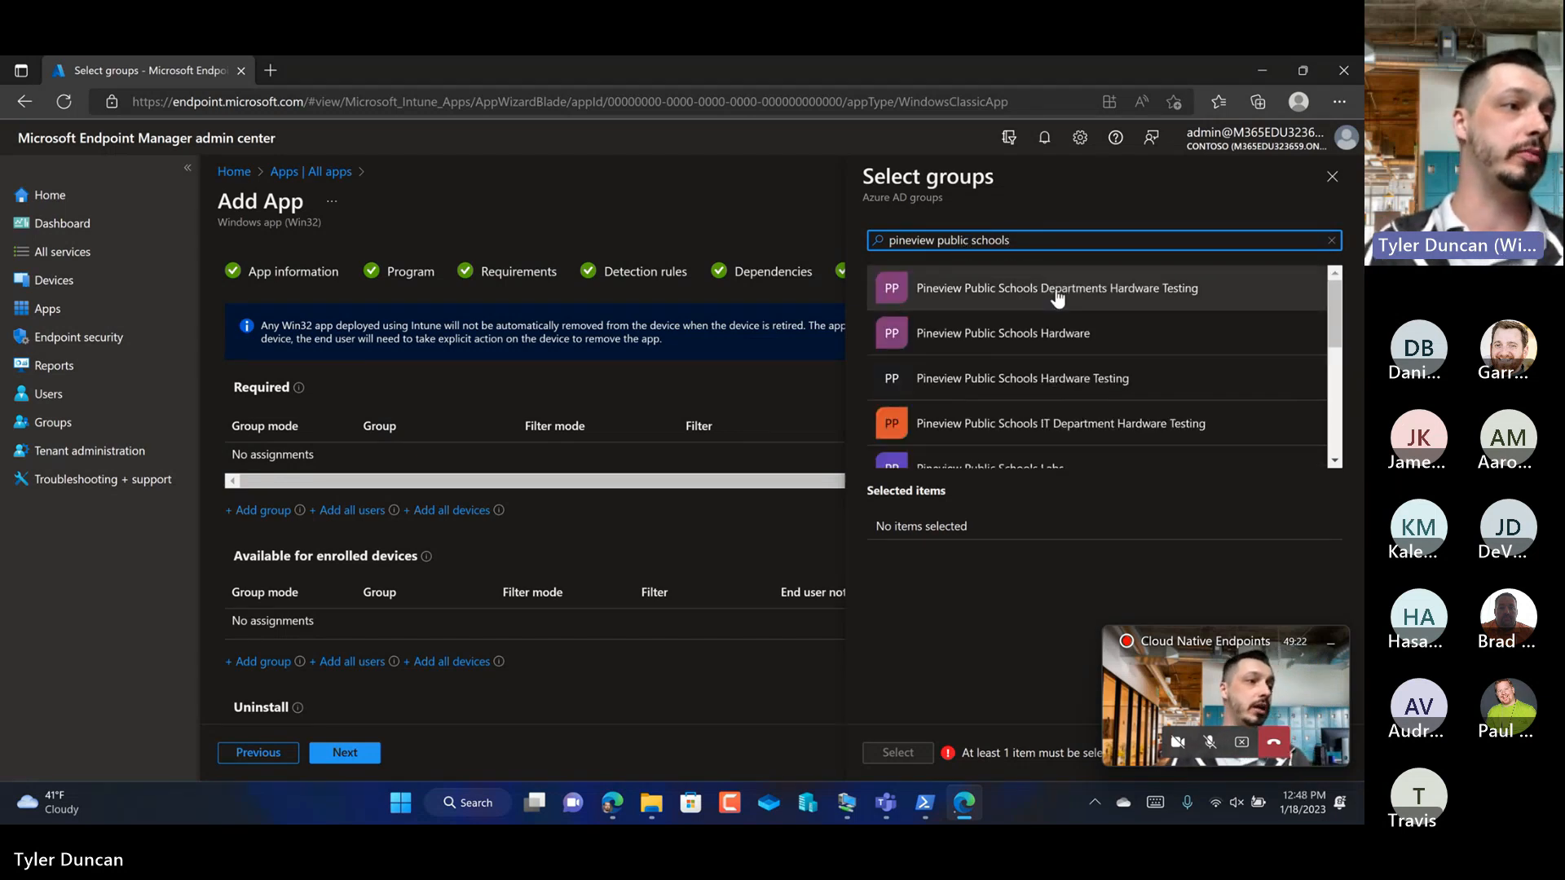
{"action": "left_click", "coordinate": [1029, 340]}
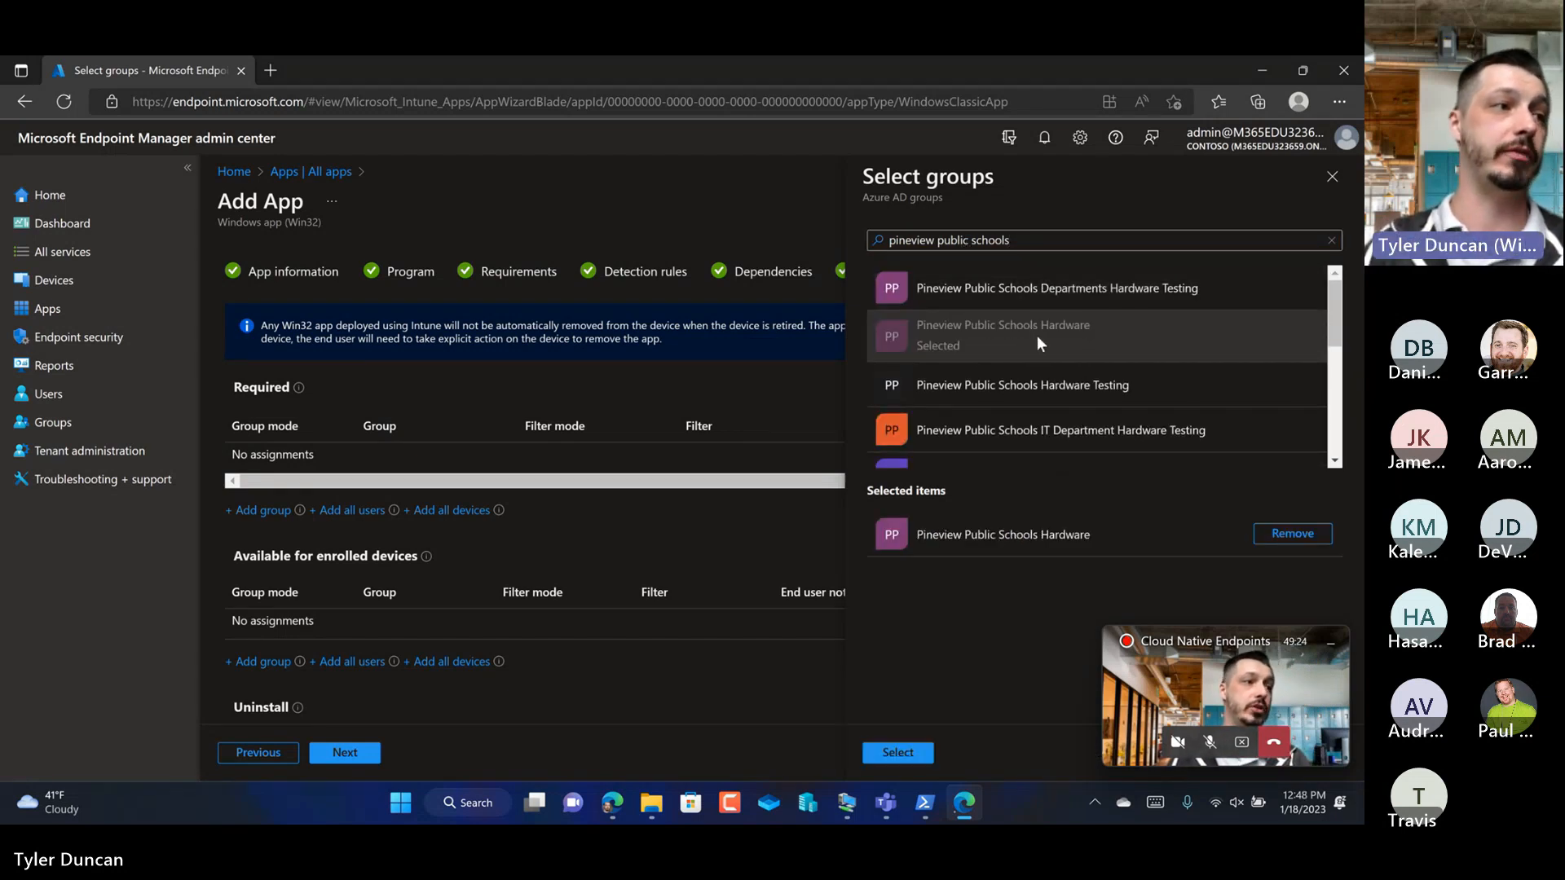
{"action": "left_click", "coordinate": [898, 752]}
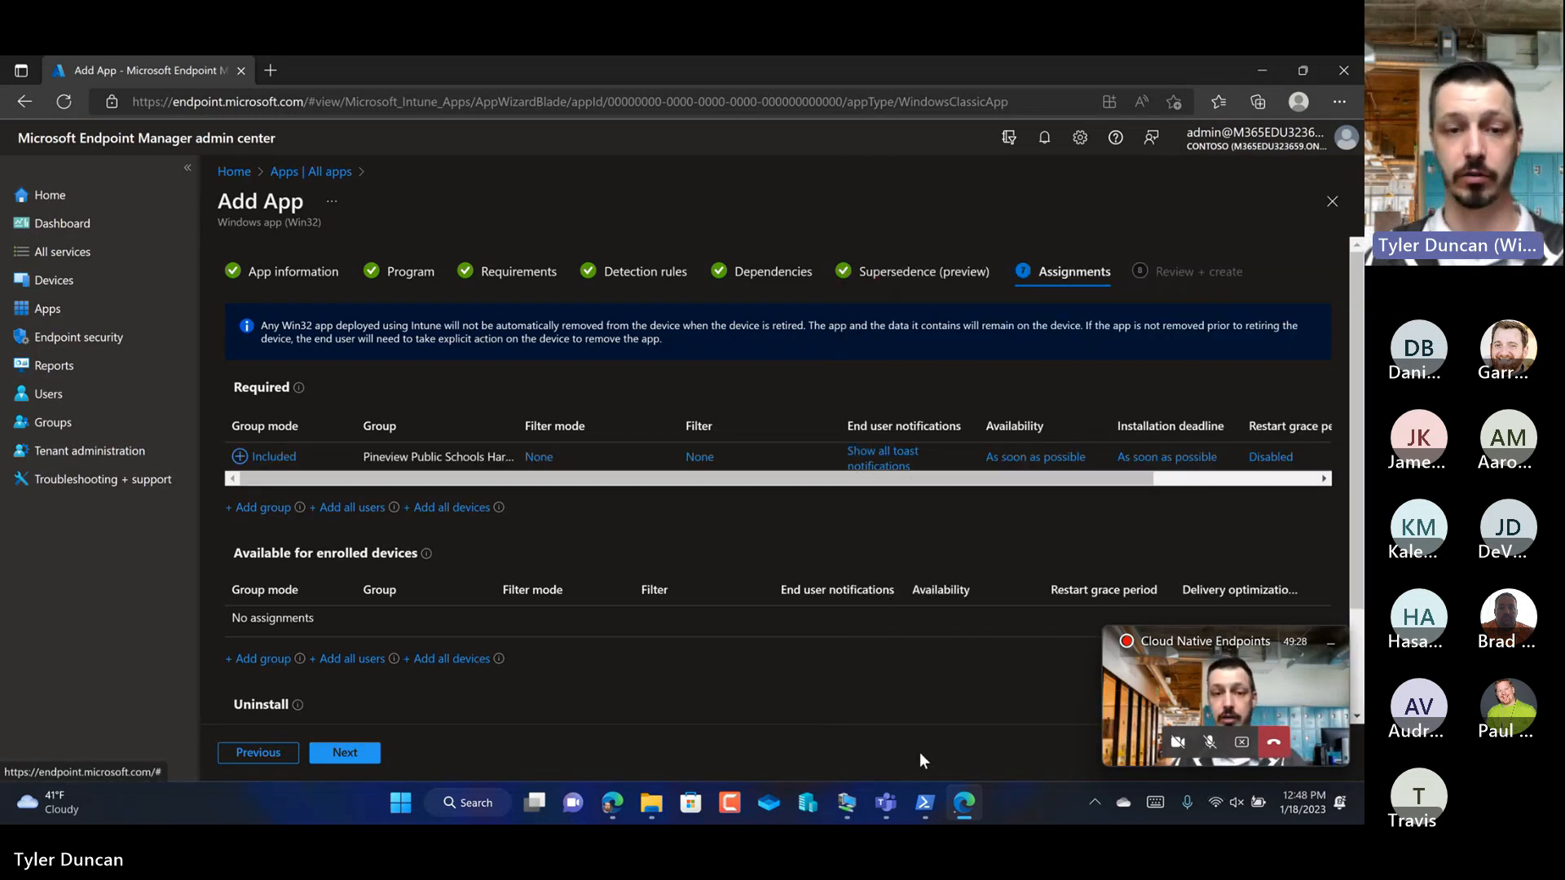
Step: Edit the required group's assignment to hide all toast notifications and use the device time zone
{"action": "left_click", "coordinate": [886, 464]}
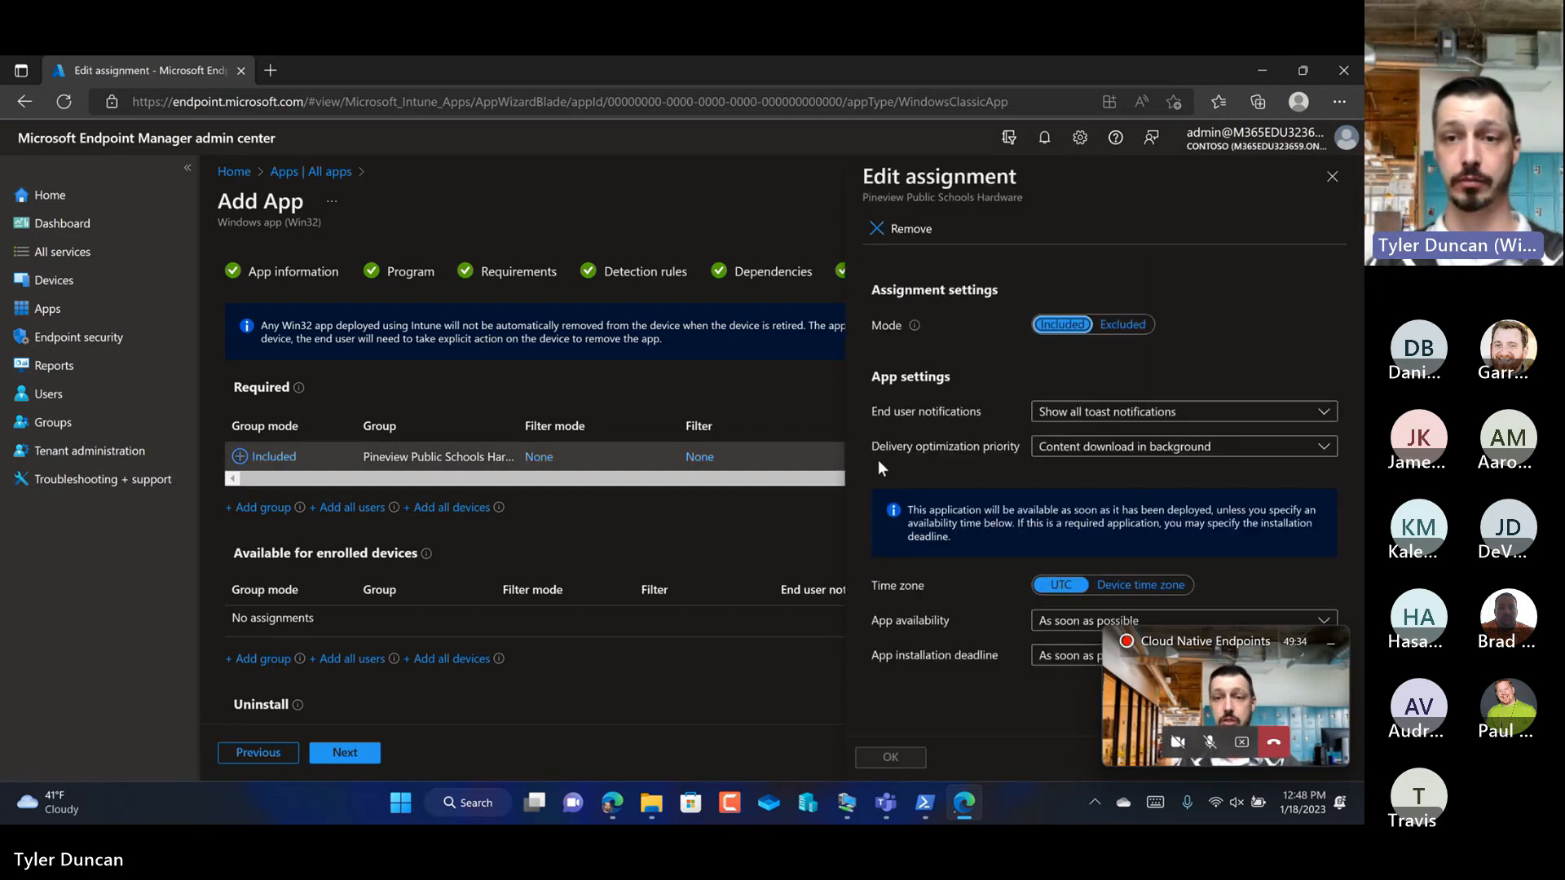
{"action": "left_click", "coordinate": [1062, 414]}
{"action": "left_click", "coordinate": [1084, 492]}
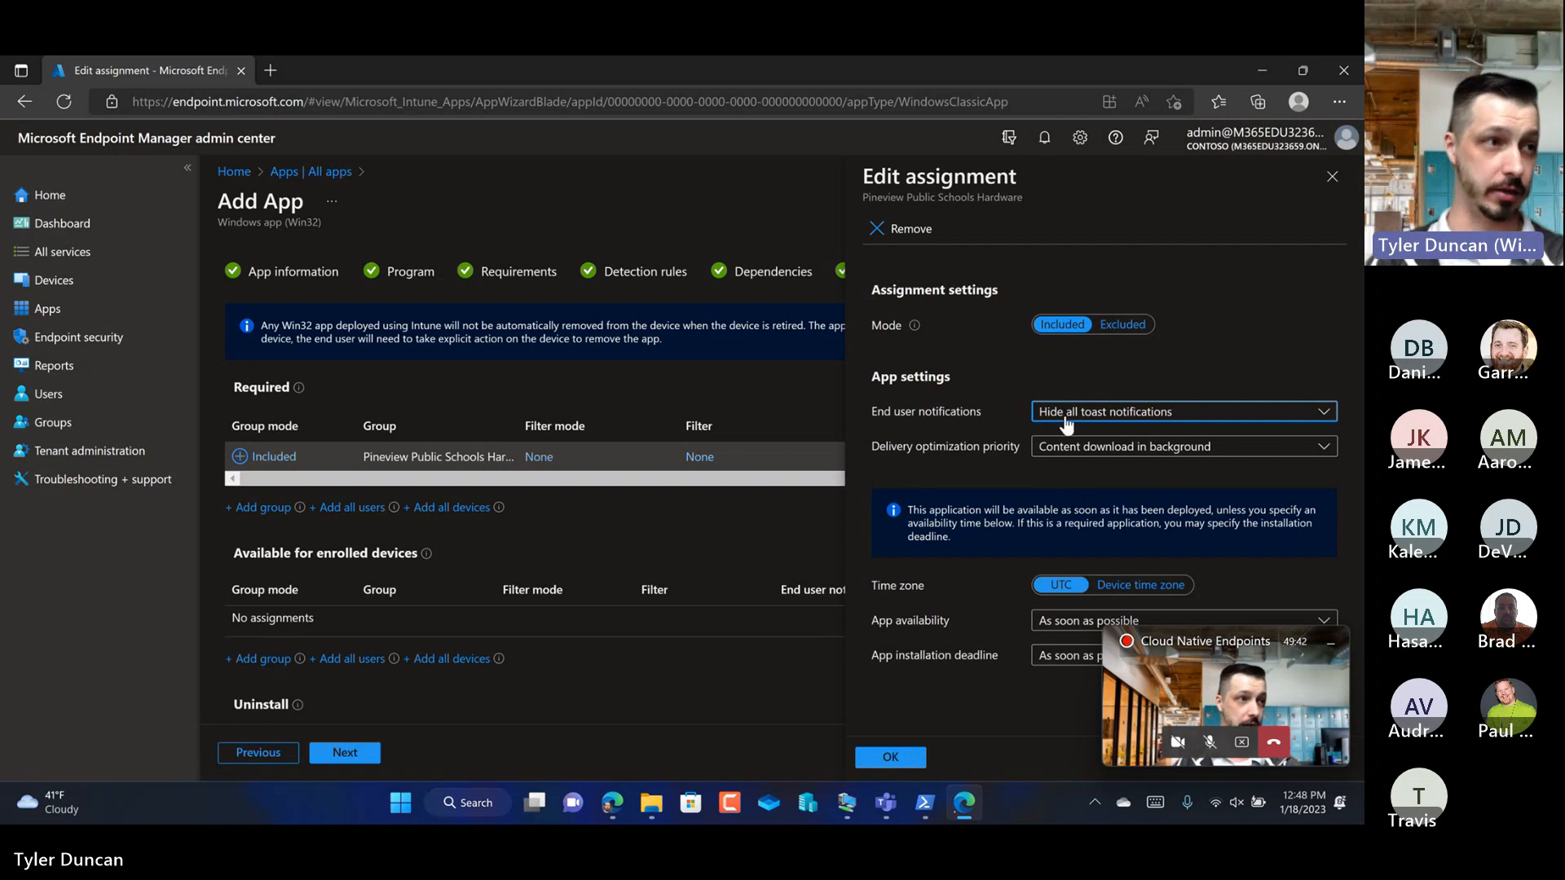
{"action": "left_click", "coordinate": [1159, 592]}
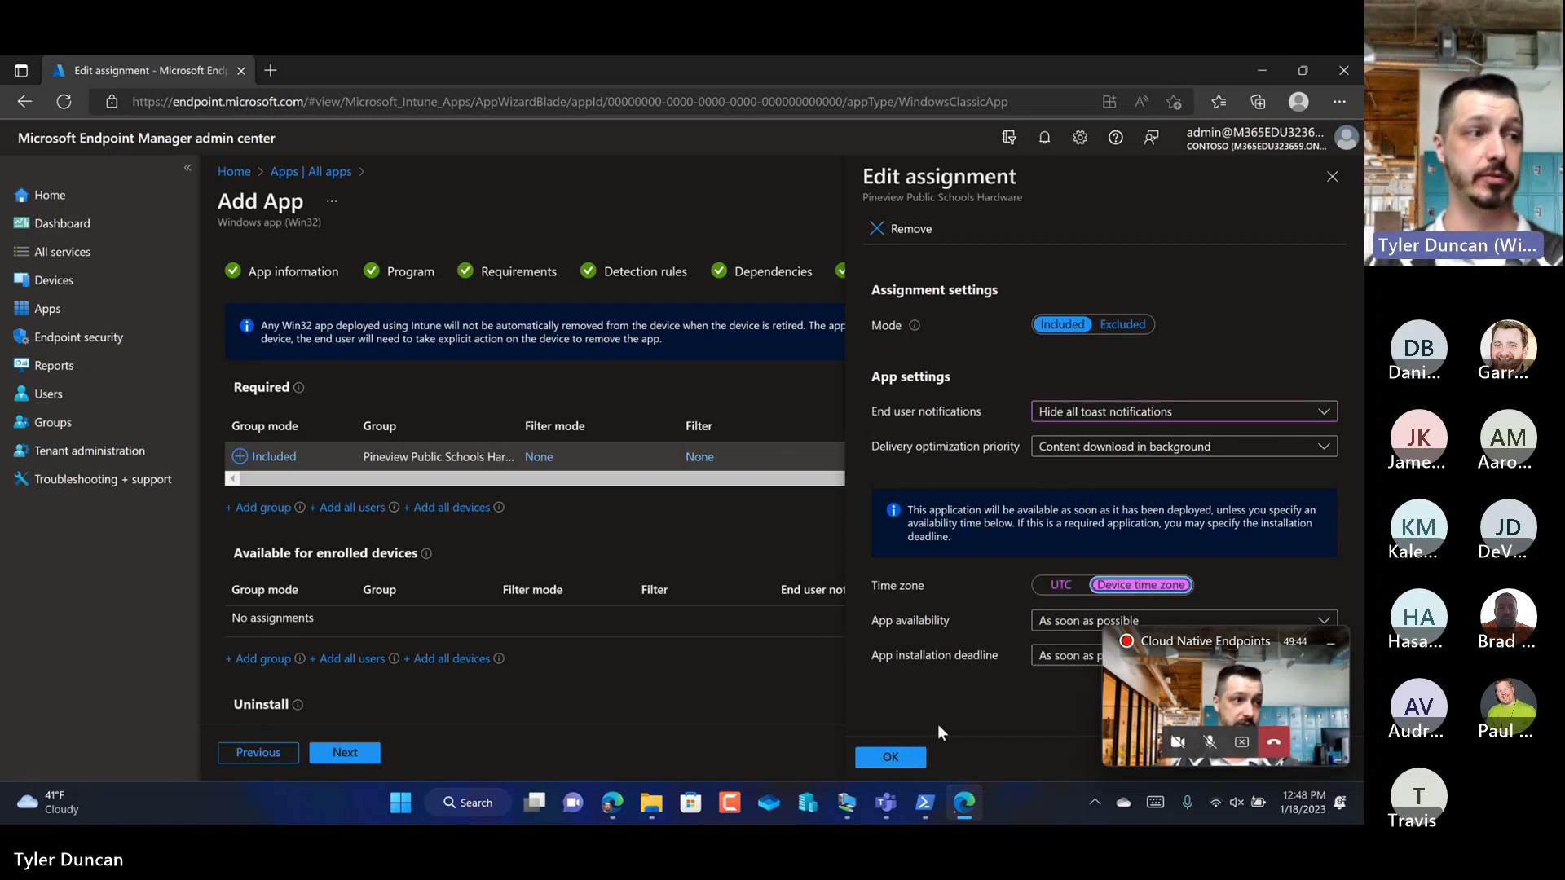
{"action": "left_click", "coordinate": [890, 757]}
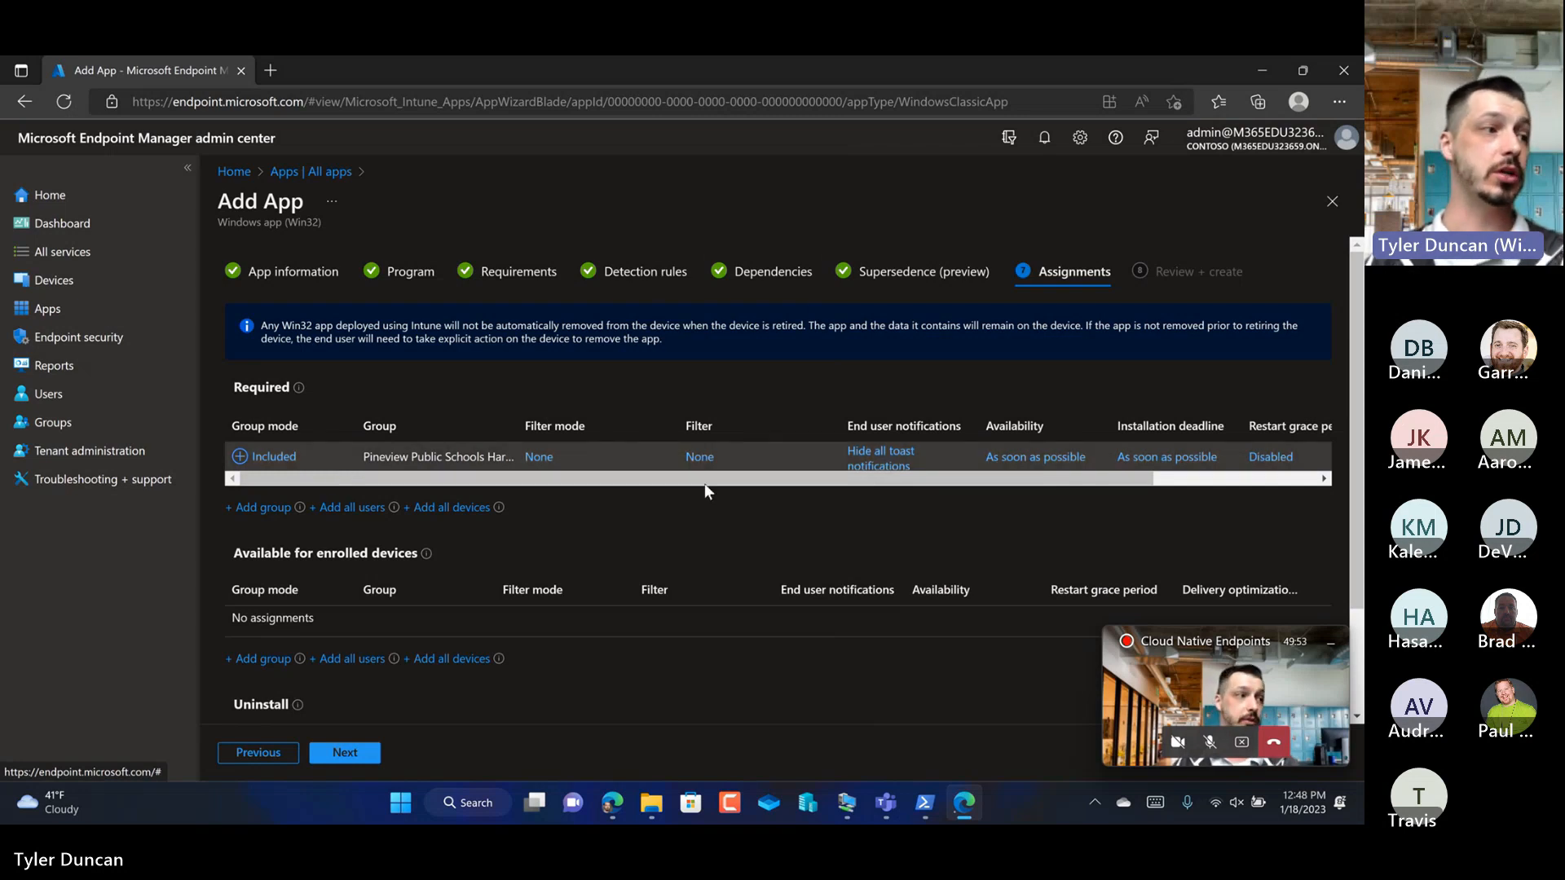
Step: Review the app summary, create the Google Chrome app, and check the notifications for its upload status
{"action": "left_click", "coordinate": [357, 751]}
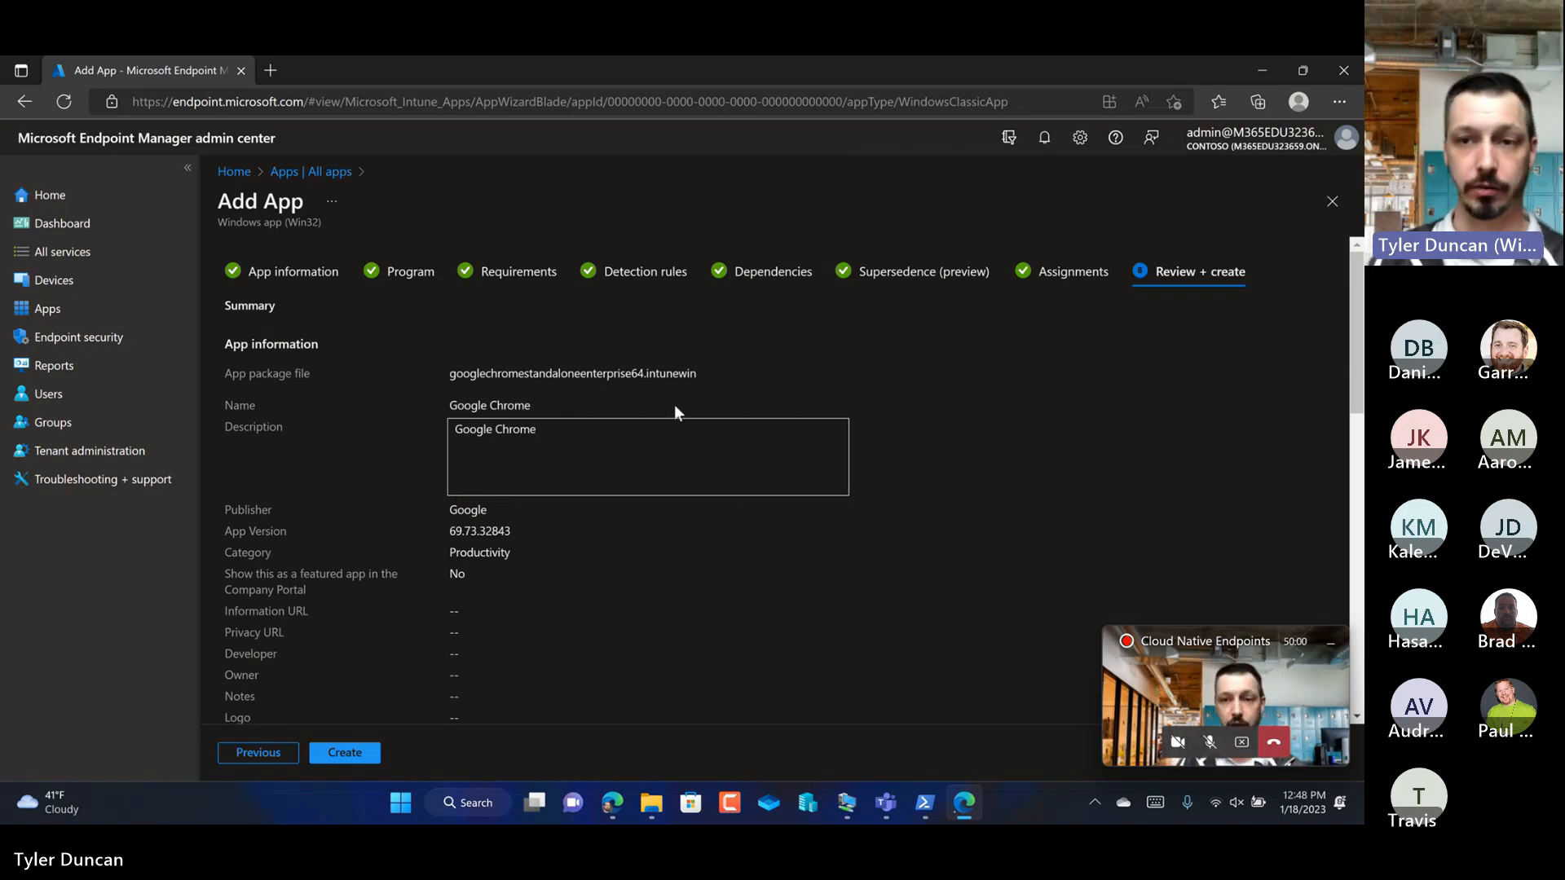
{"action": "scroll", "coordinate": [673, 404], "scroll_direction": "down", "scroll_amount": 10}
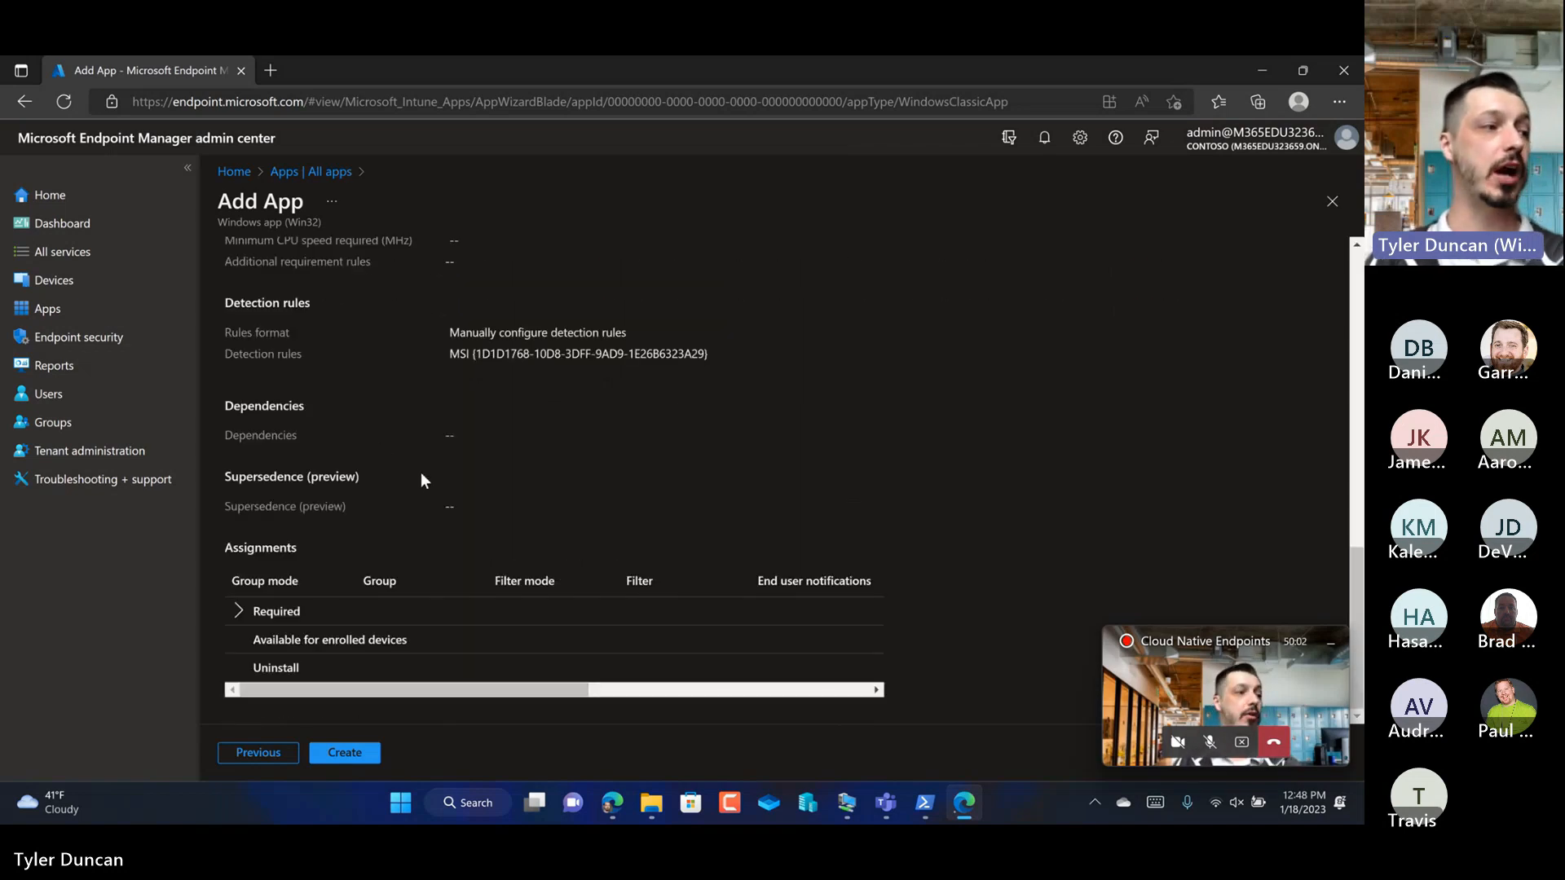
{"action": "scroll", "coordinate": [421, 472], "scroll_direction": "up", "scroll_amount": 10}
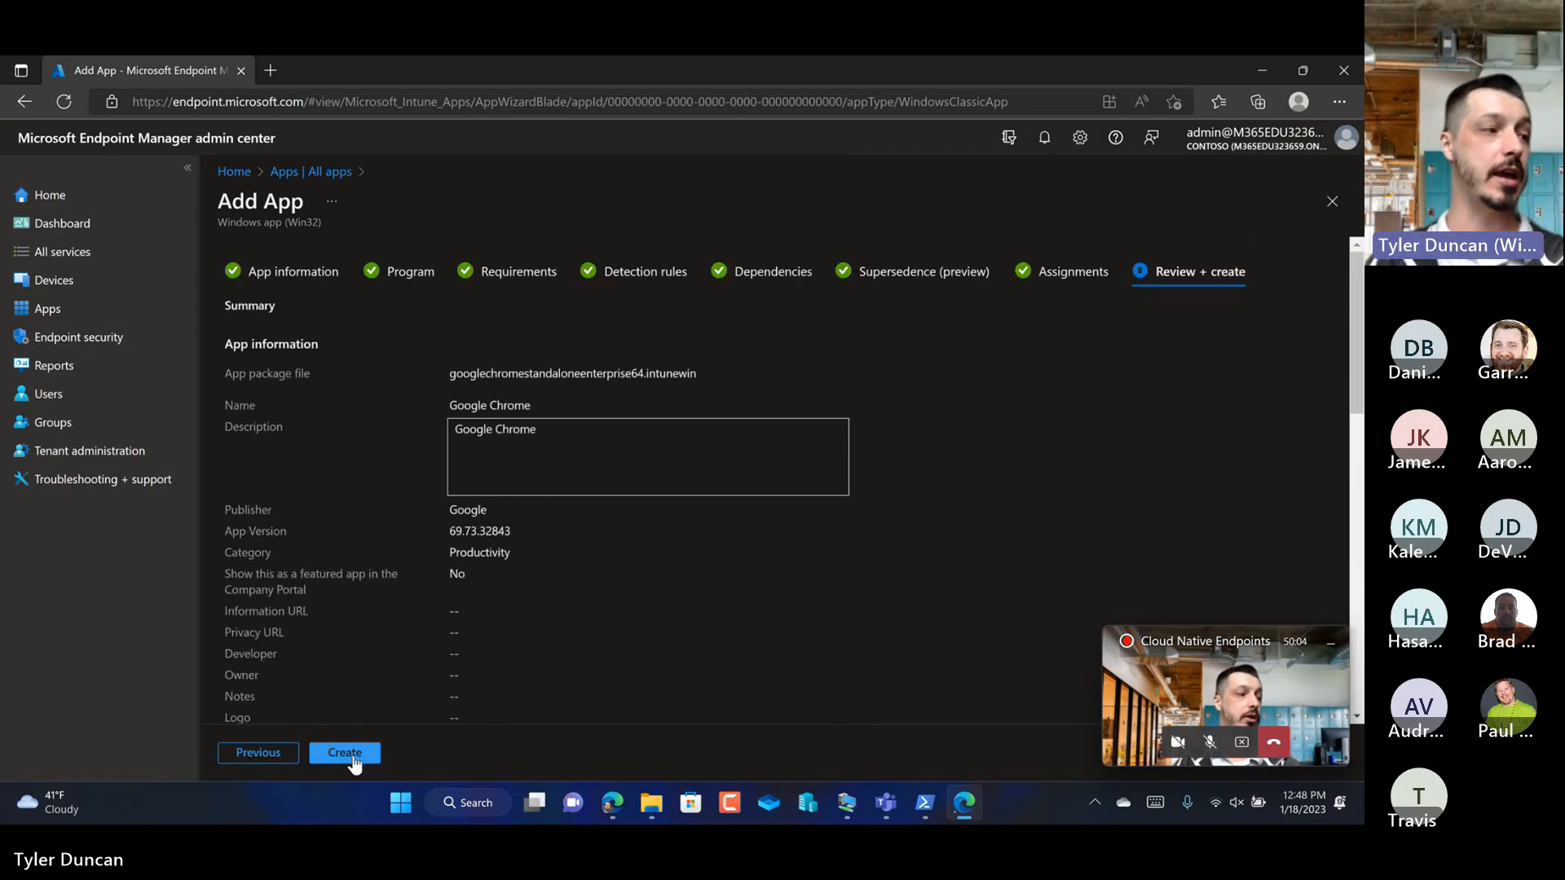
{"action": "left_click", "coordinate": [352, 753]}
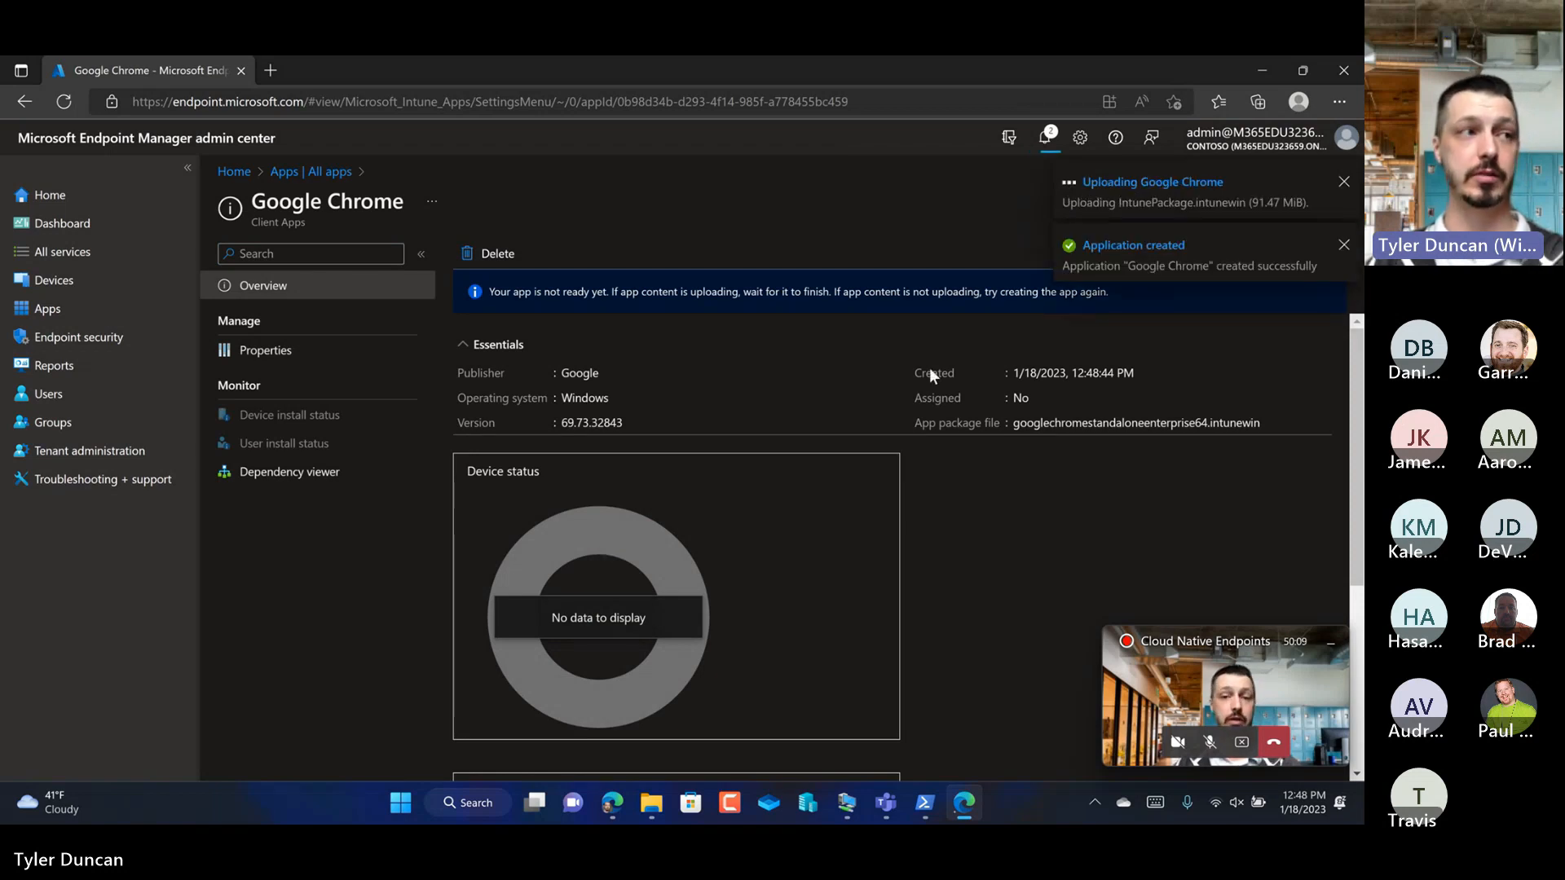
{"action": "left_click", "coordinate": [1045, 142]}
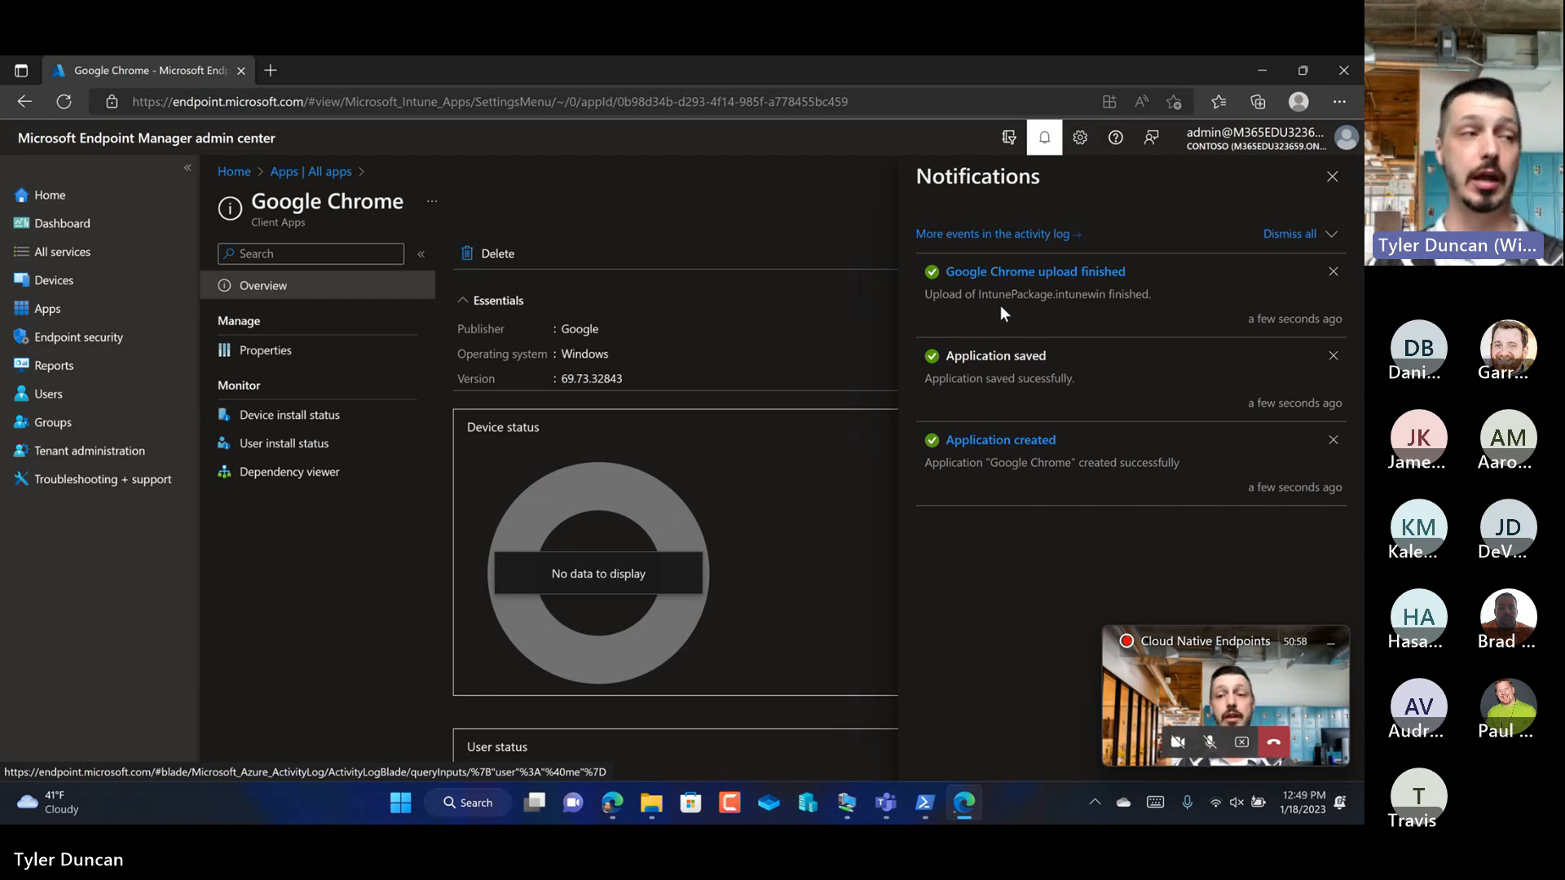
Step: Open the MEDIARECORDERL device from the Windows devices and sync it with Intune
{"action": "left_click", "coordinate": [170, 282]}
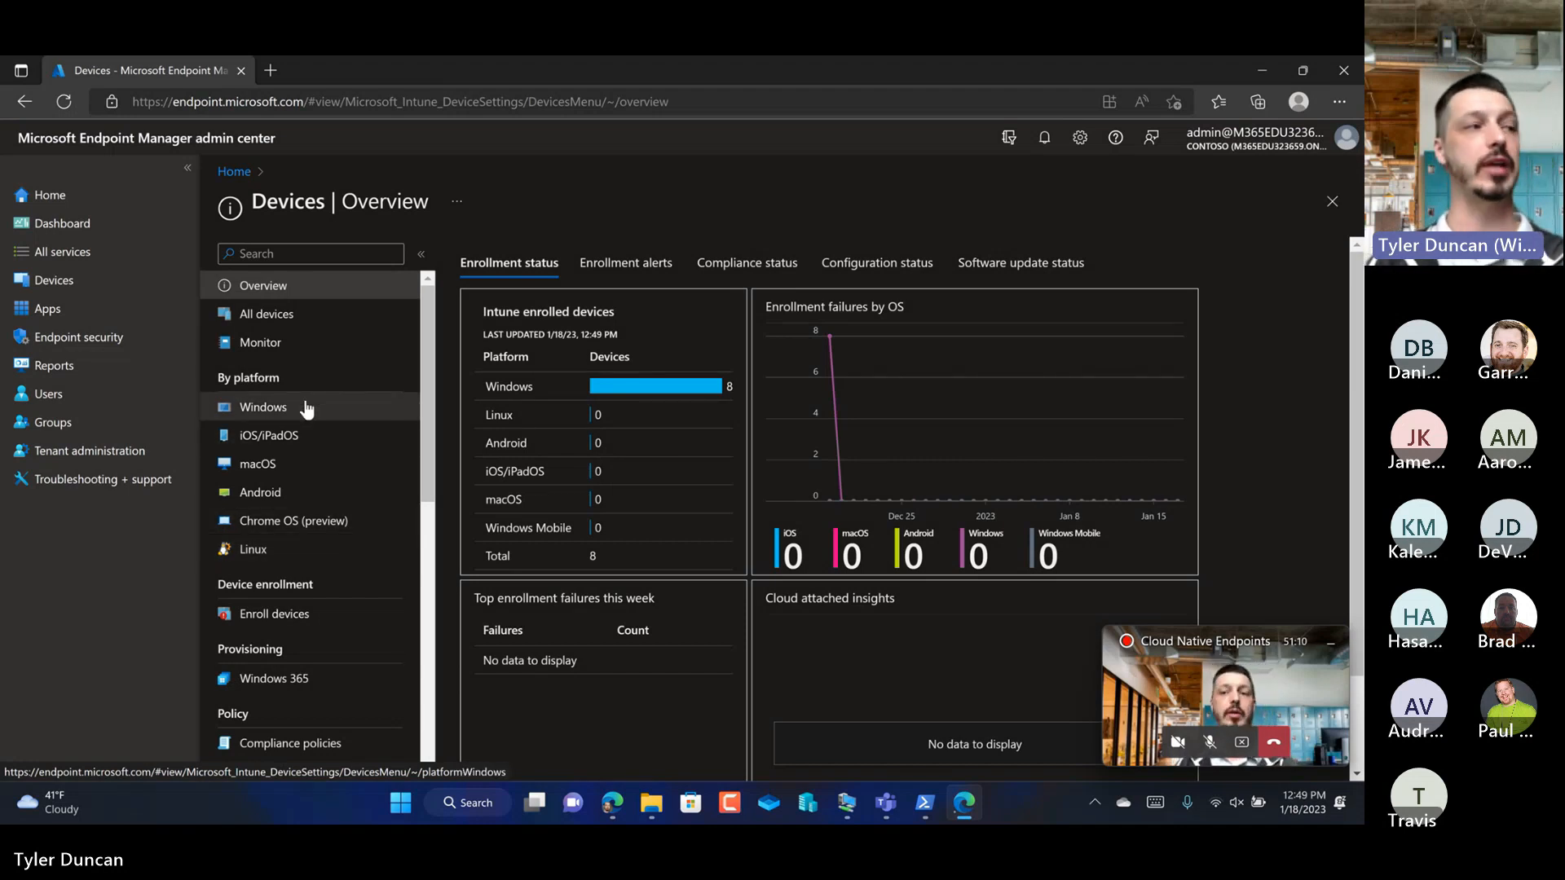
{"action": "left_click", "coordinate": [81, 305]}
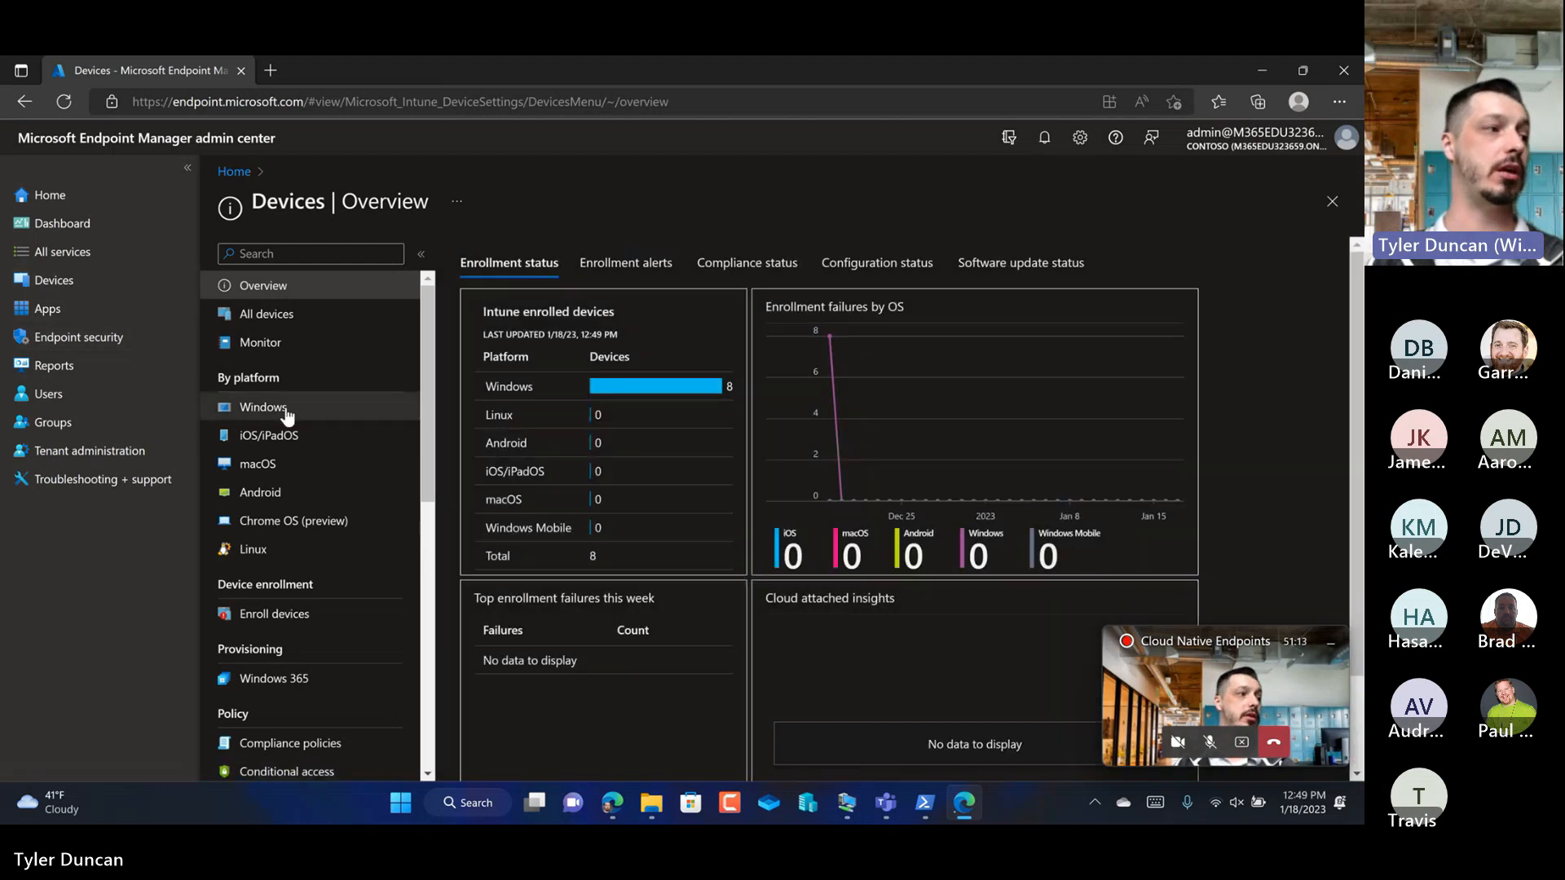
{"action": "left_click", "coordinate": [285, 408]}
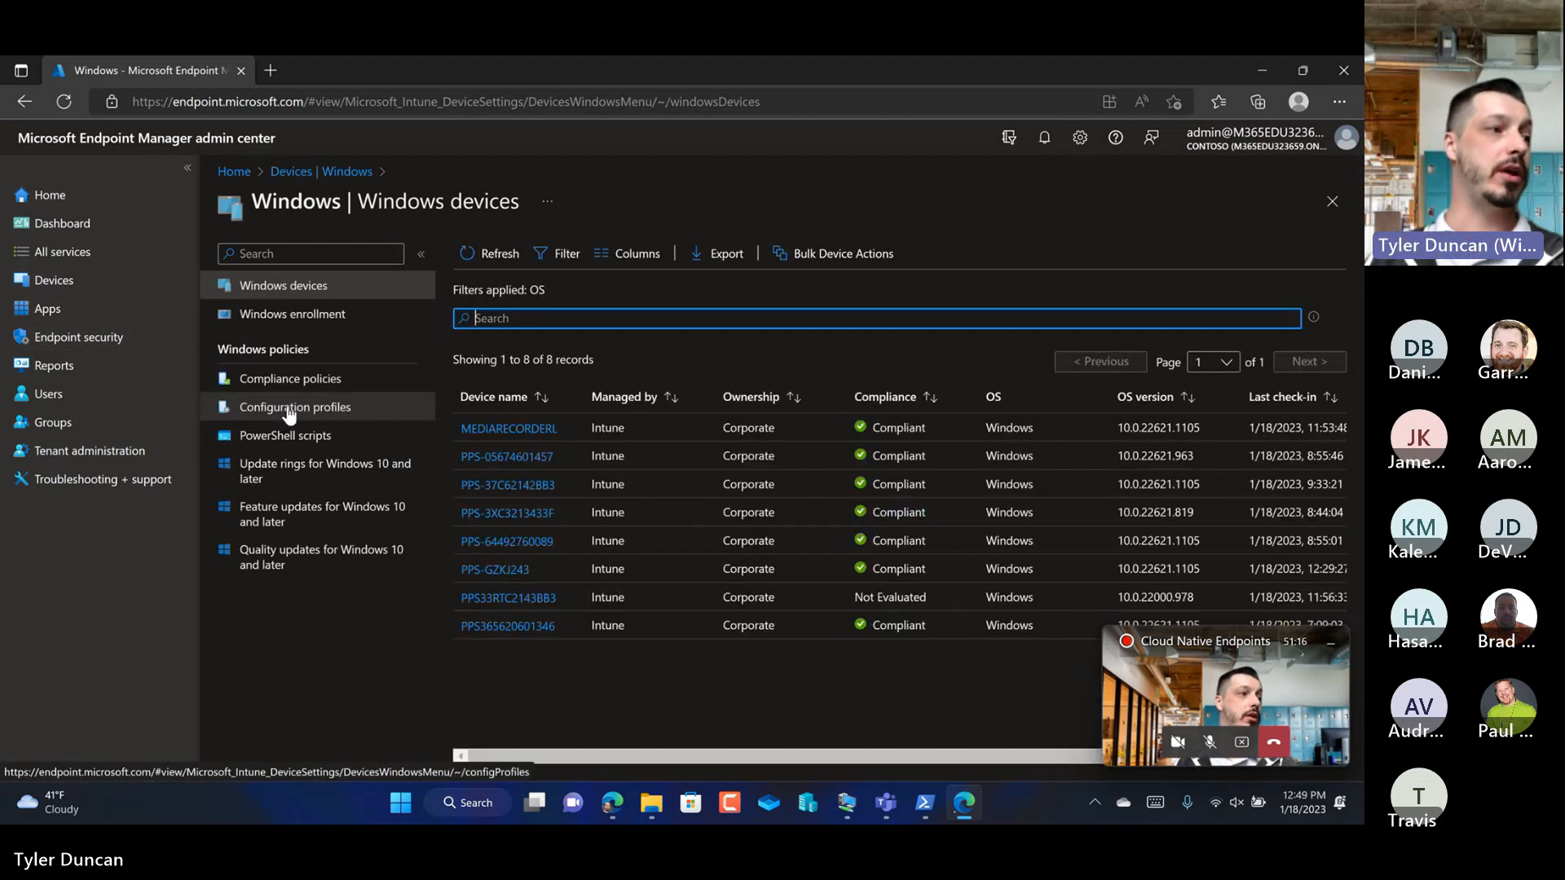
{"action": "left_click", "coordinate": [497, 430]}
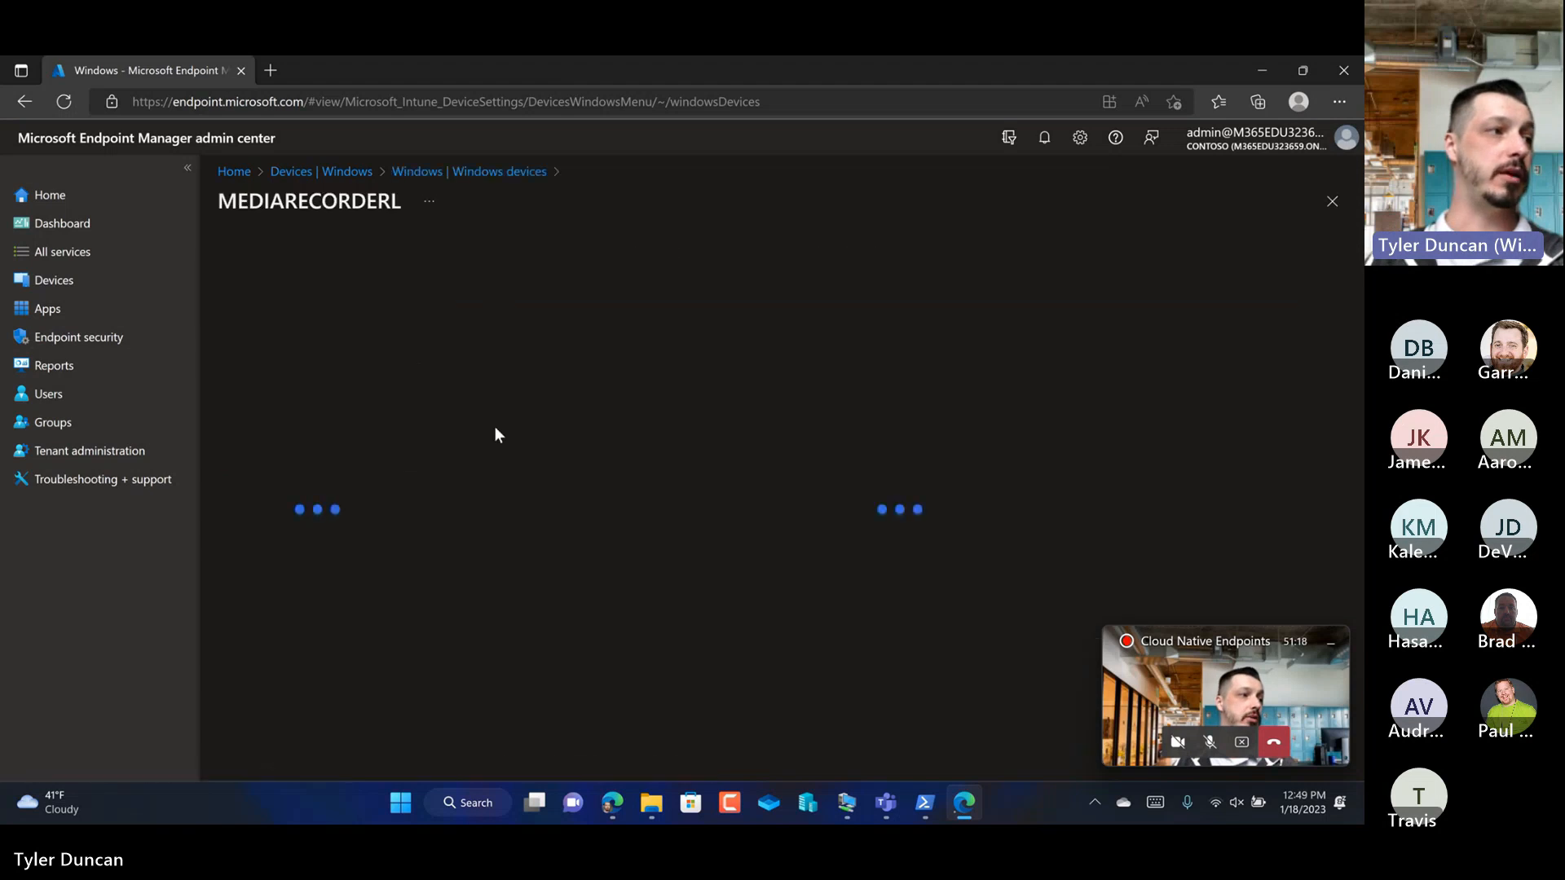
{"action": "left_click", "coordinate": [775, 255]}
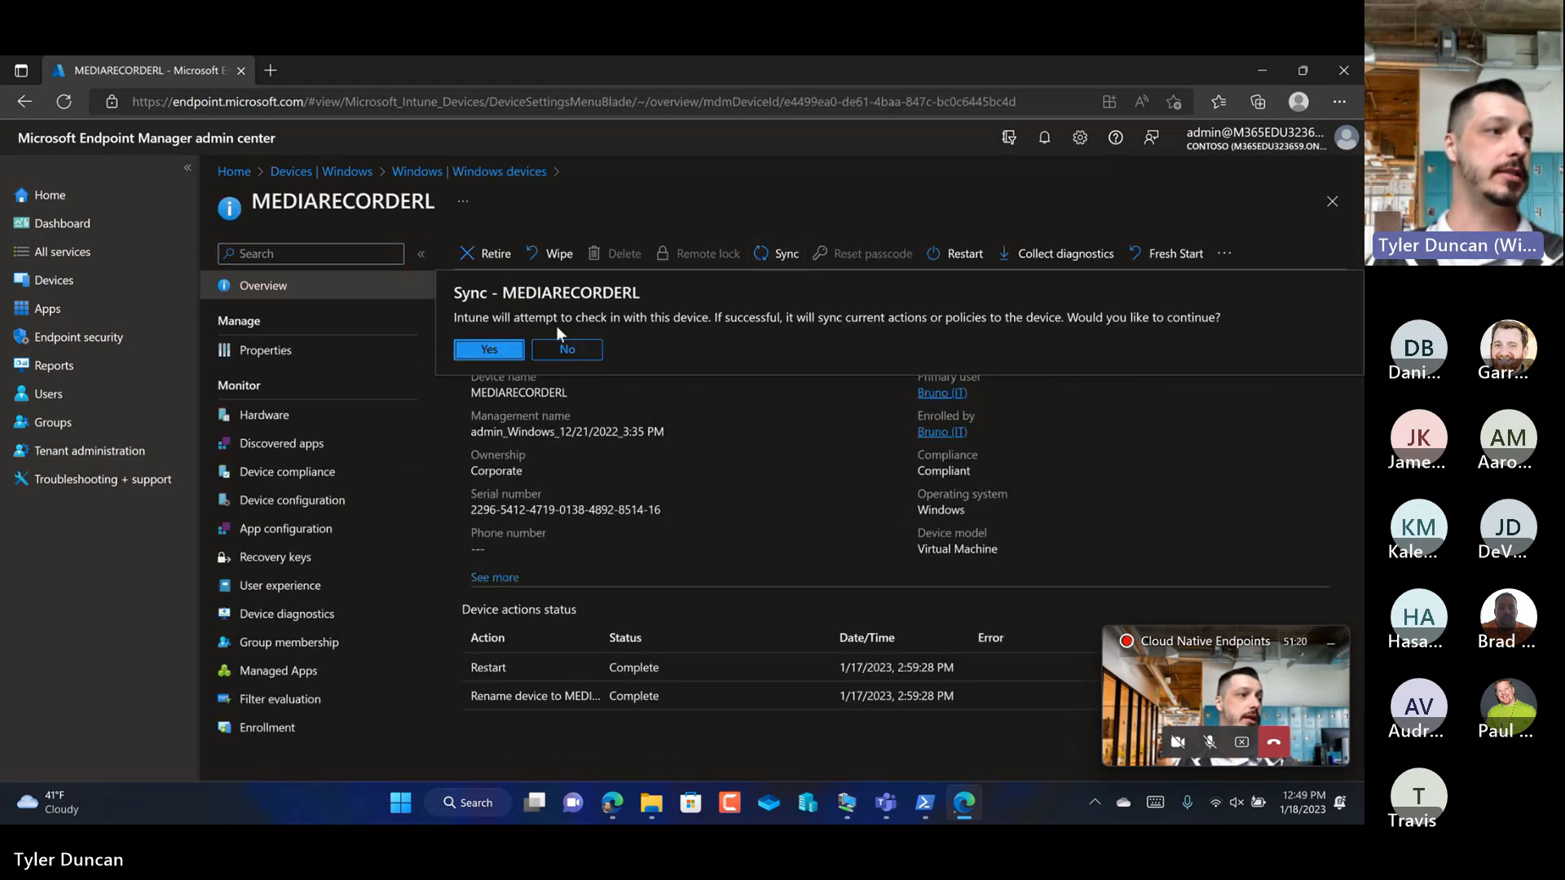
{"action": "left_click", "coordinate": [503, 349]}
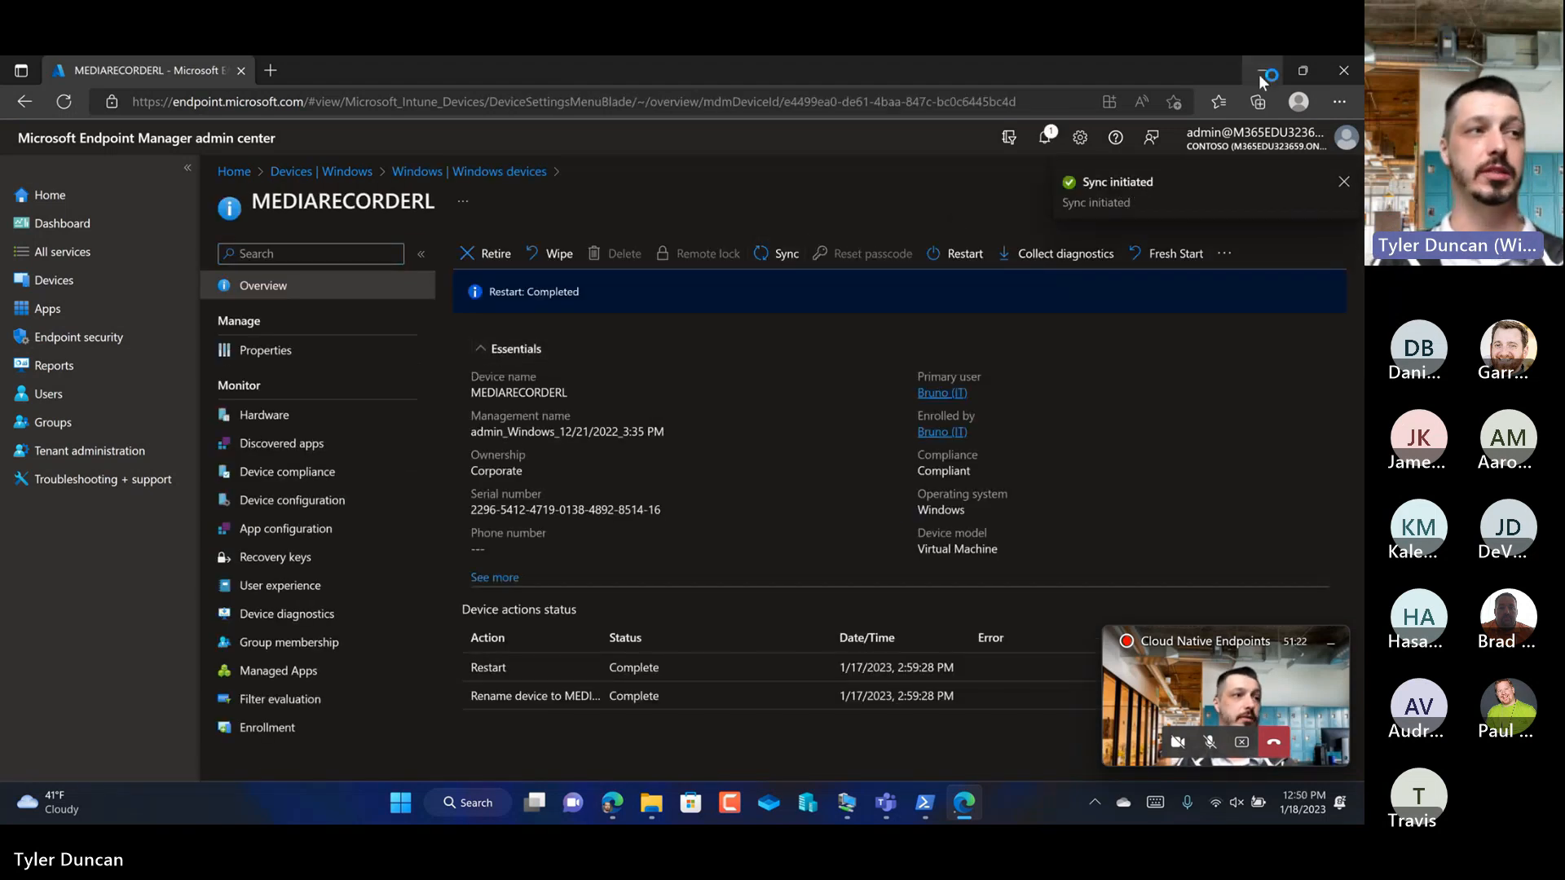
Step: Switch to the IntuneDemo virtual machine and search its installed apps for "intune"
{"action": "left_click", "coordinate": [1260, 72]}
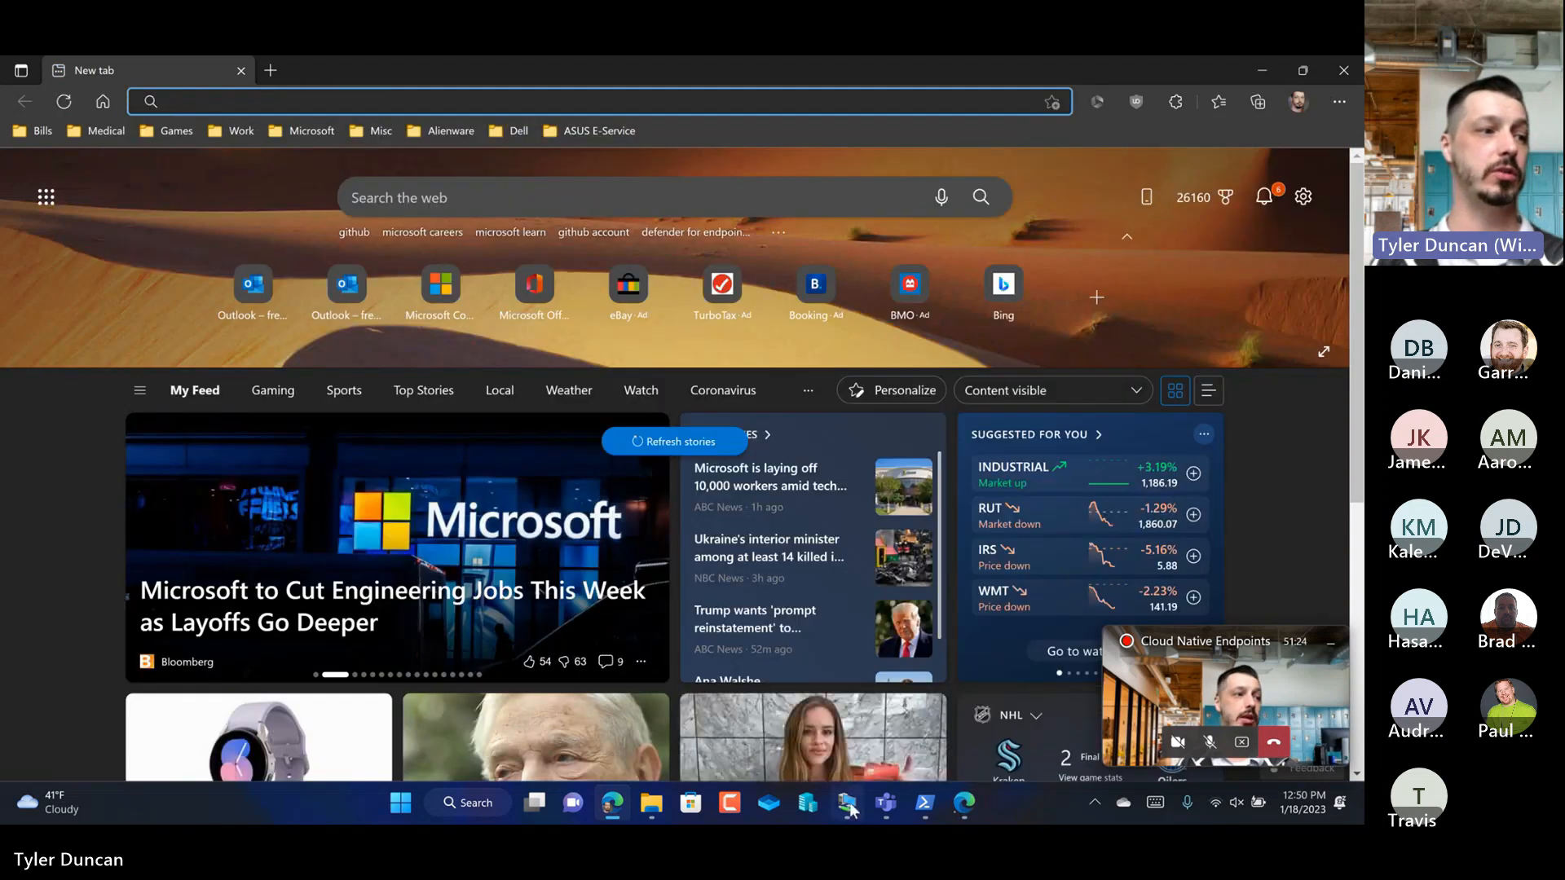
{"action": "left_click", "coordinate": [847, 803]}
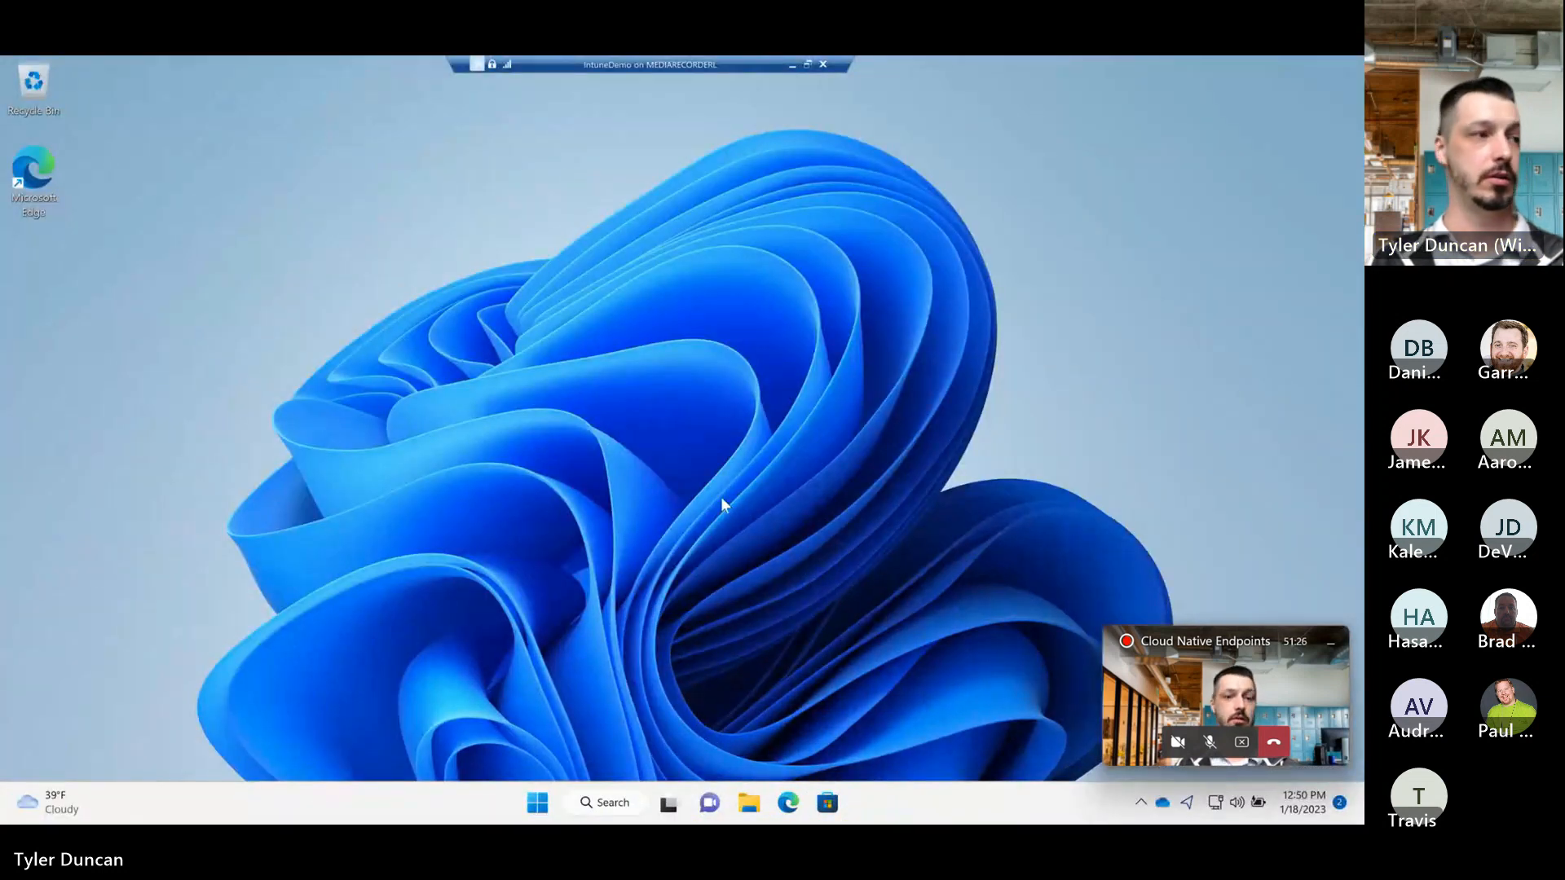
{"action": "left_click", "coordinate": [545, 801]}
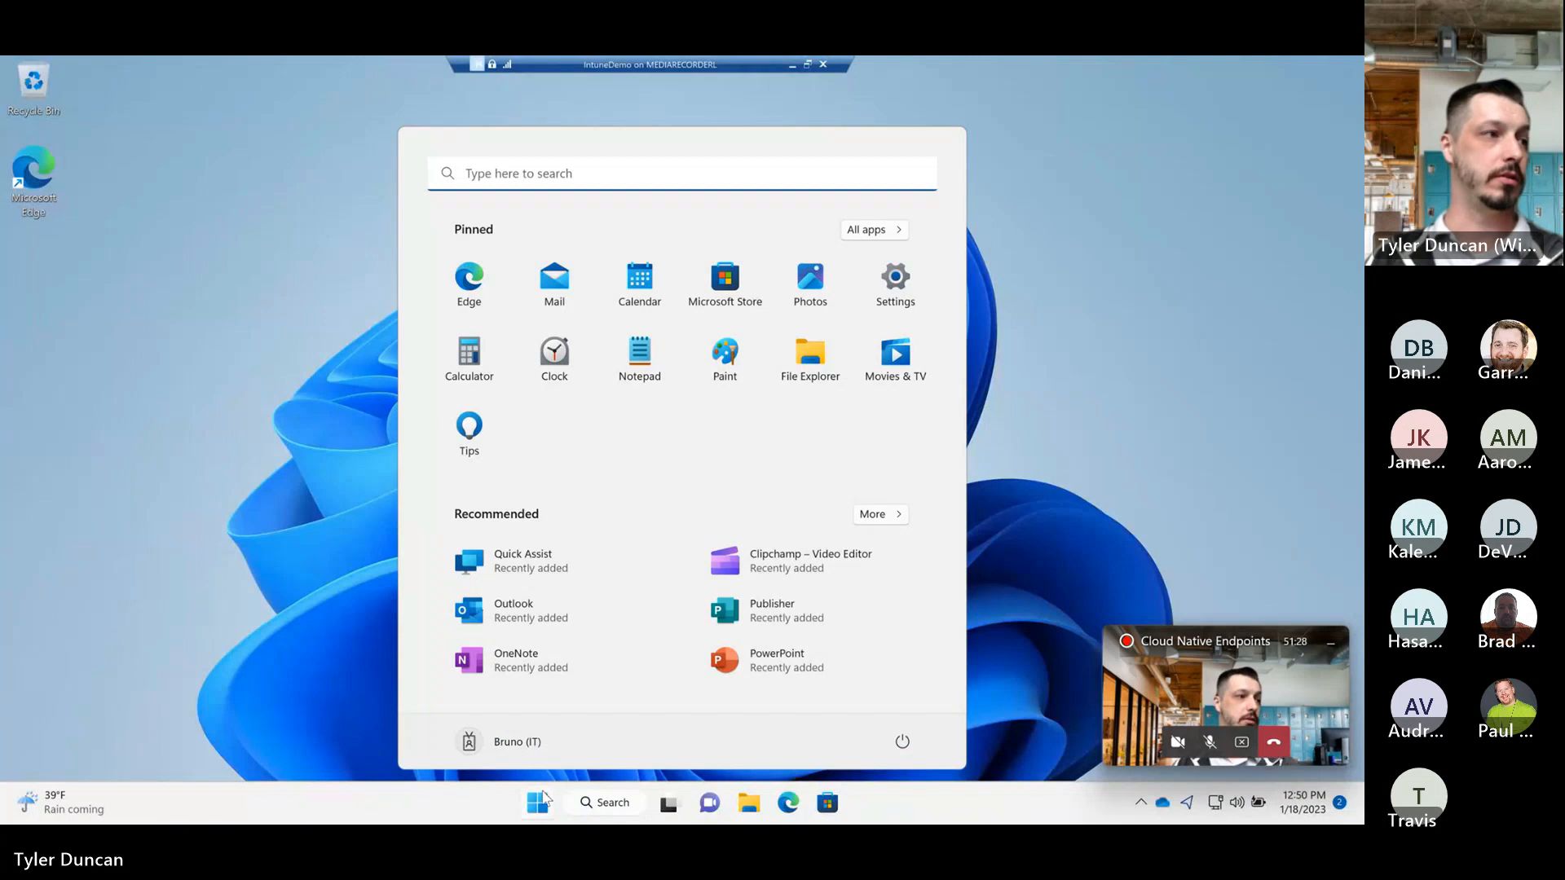
{"action": "left_click", "coordinate": [543, 802]}
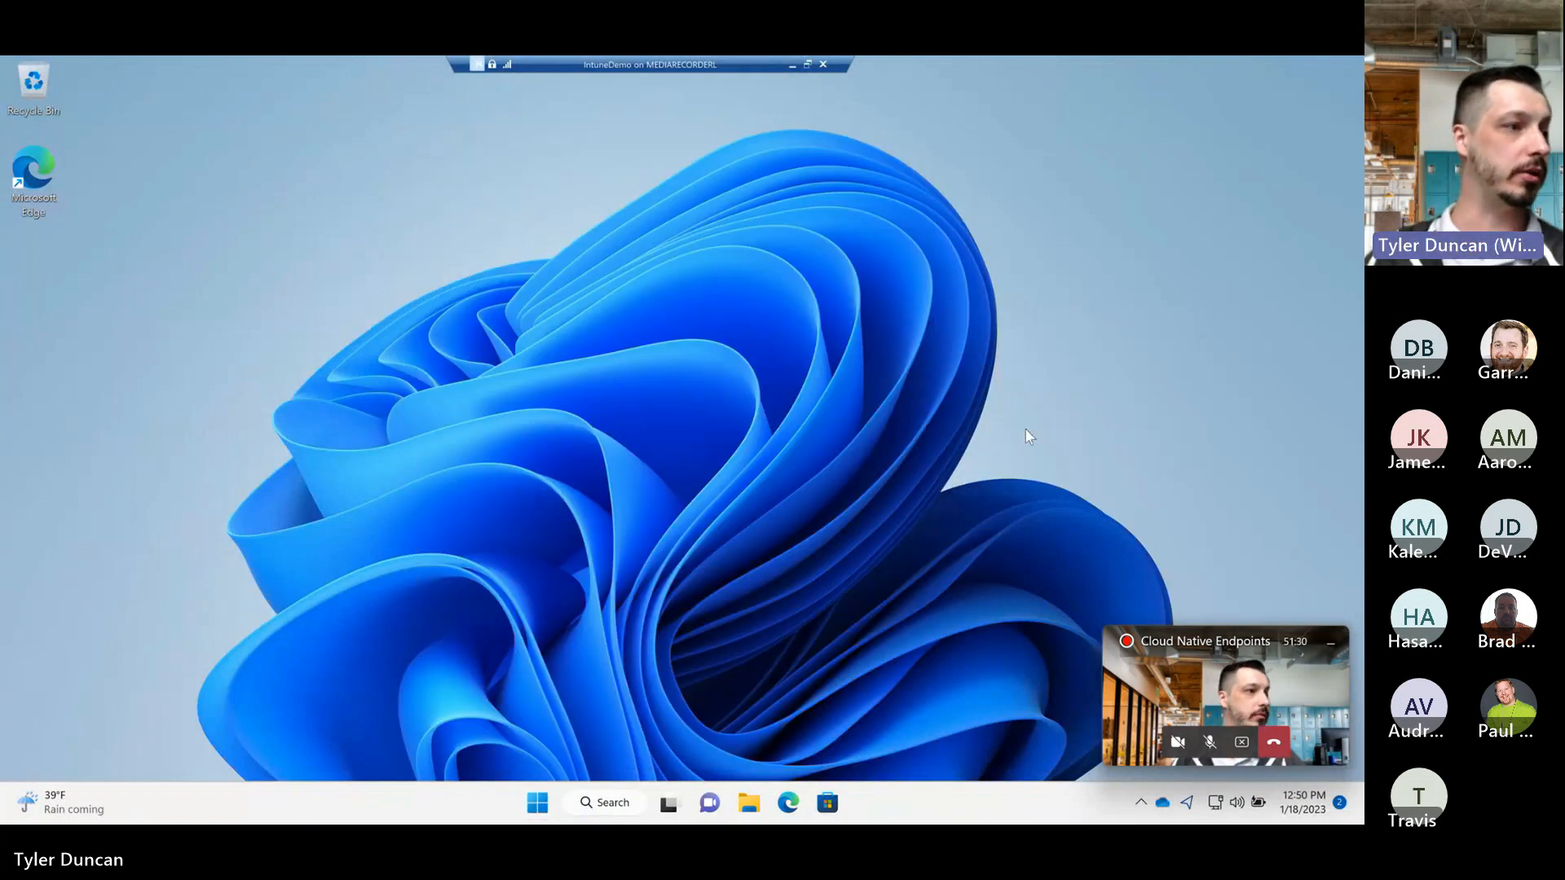
{"action": "left_click", "coordinate": [535, 806]}
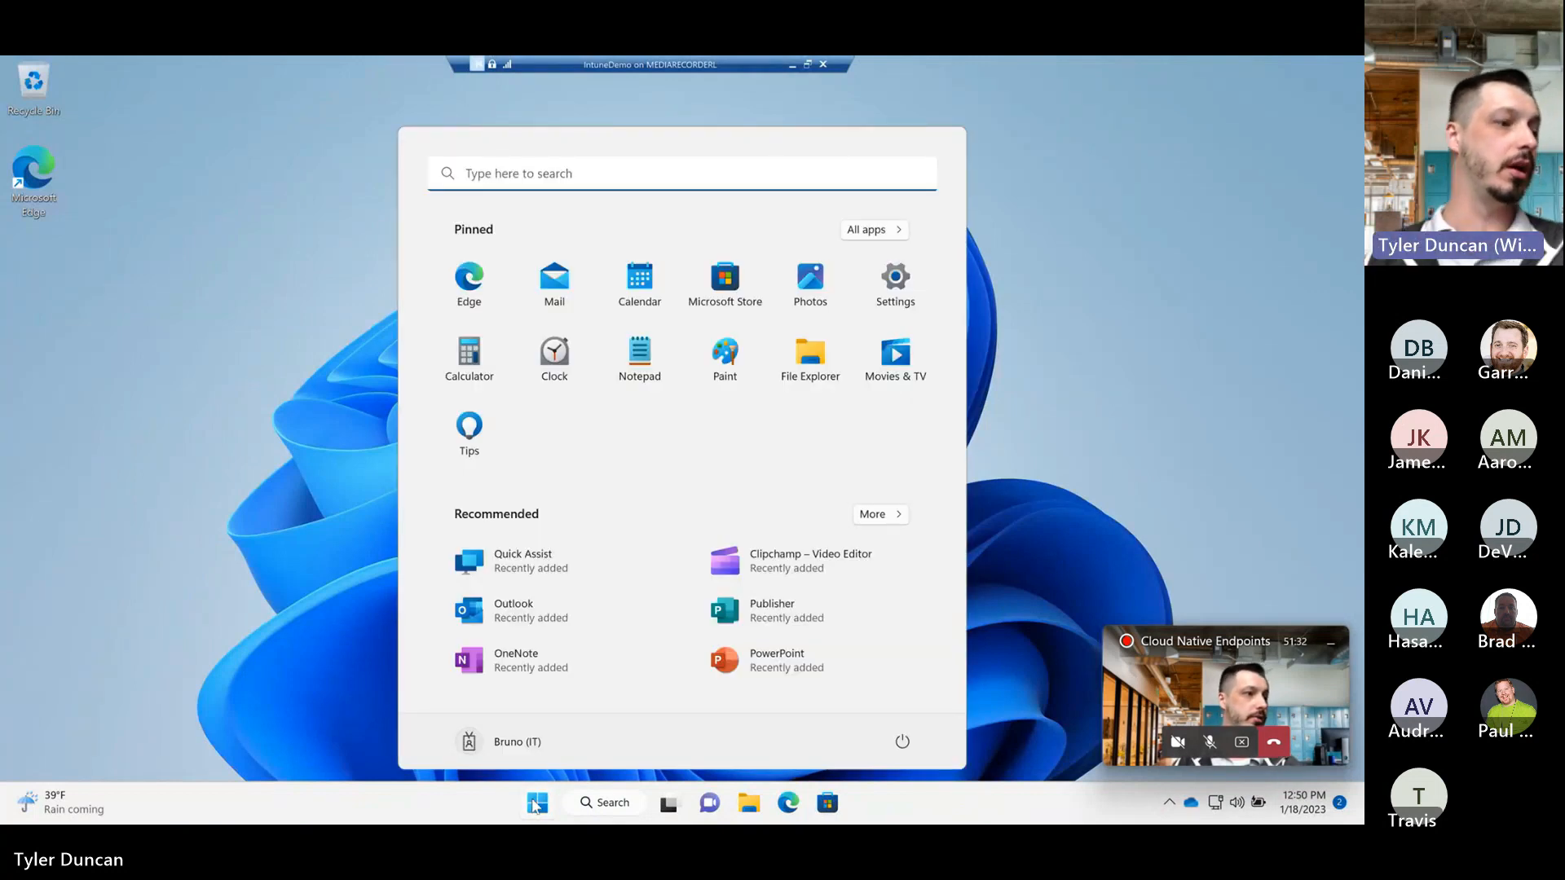
{"action": "type", "text": "intune"}
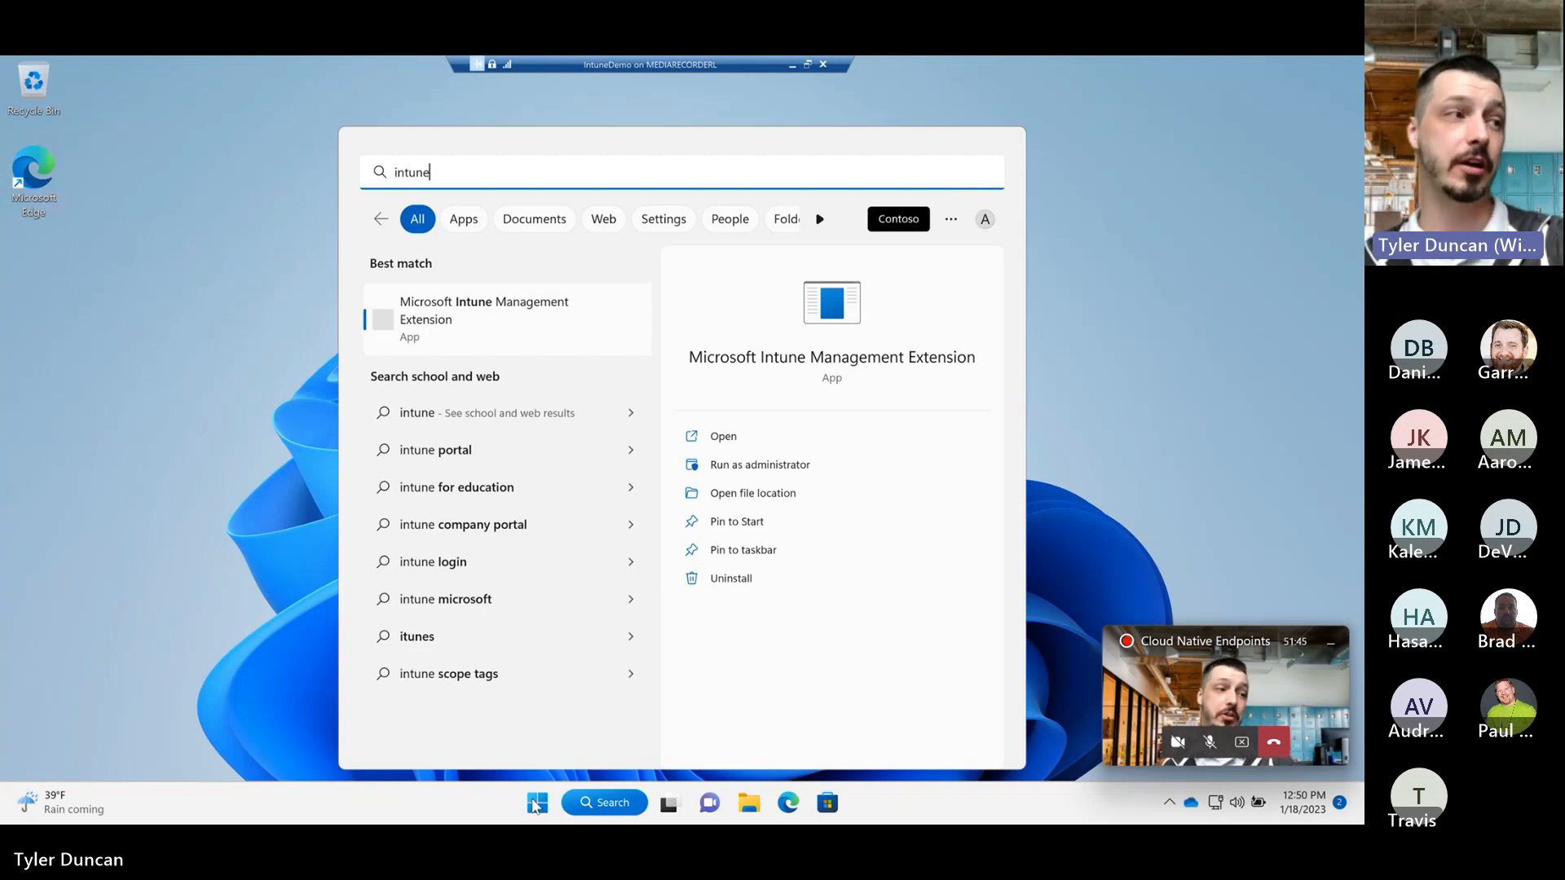
{"action": "left_click", "coordinate": [535, 807]}
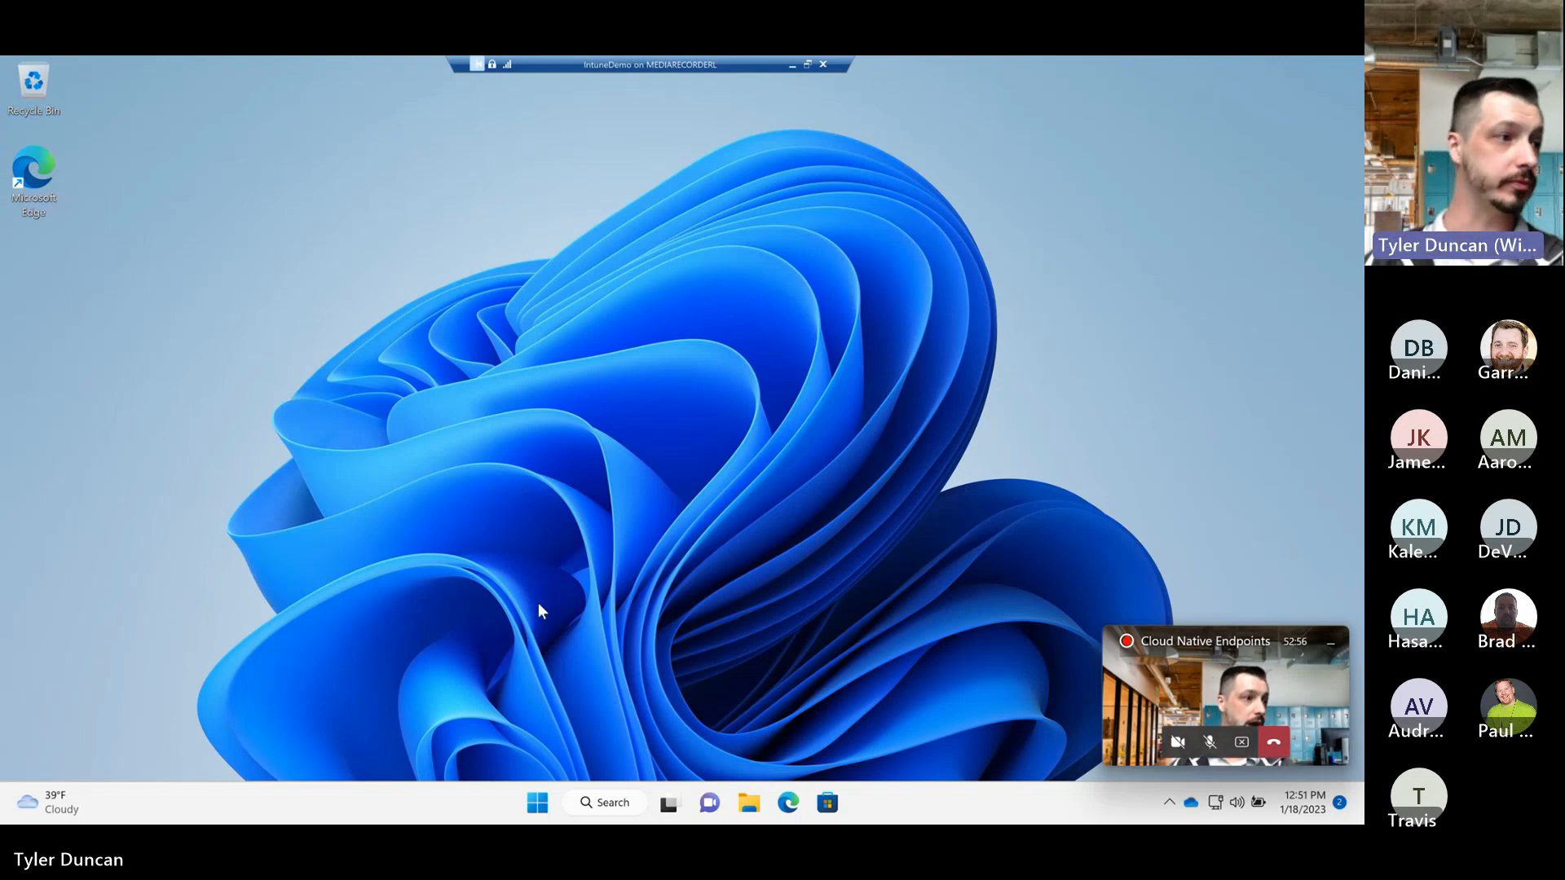
Step: Restart Windows in the IntuneDemo virtual machine and reconnect to its disconnected session
{"action": "left_click", "coordinate": [537, 805]}
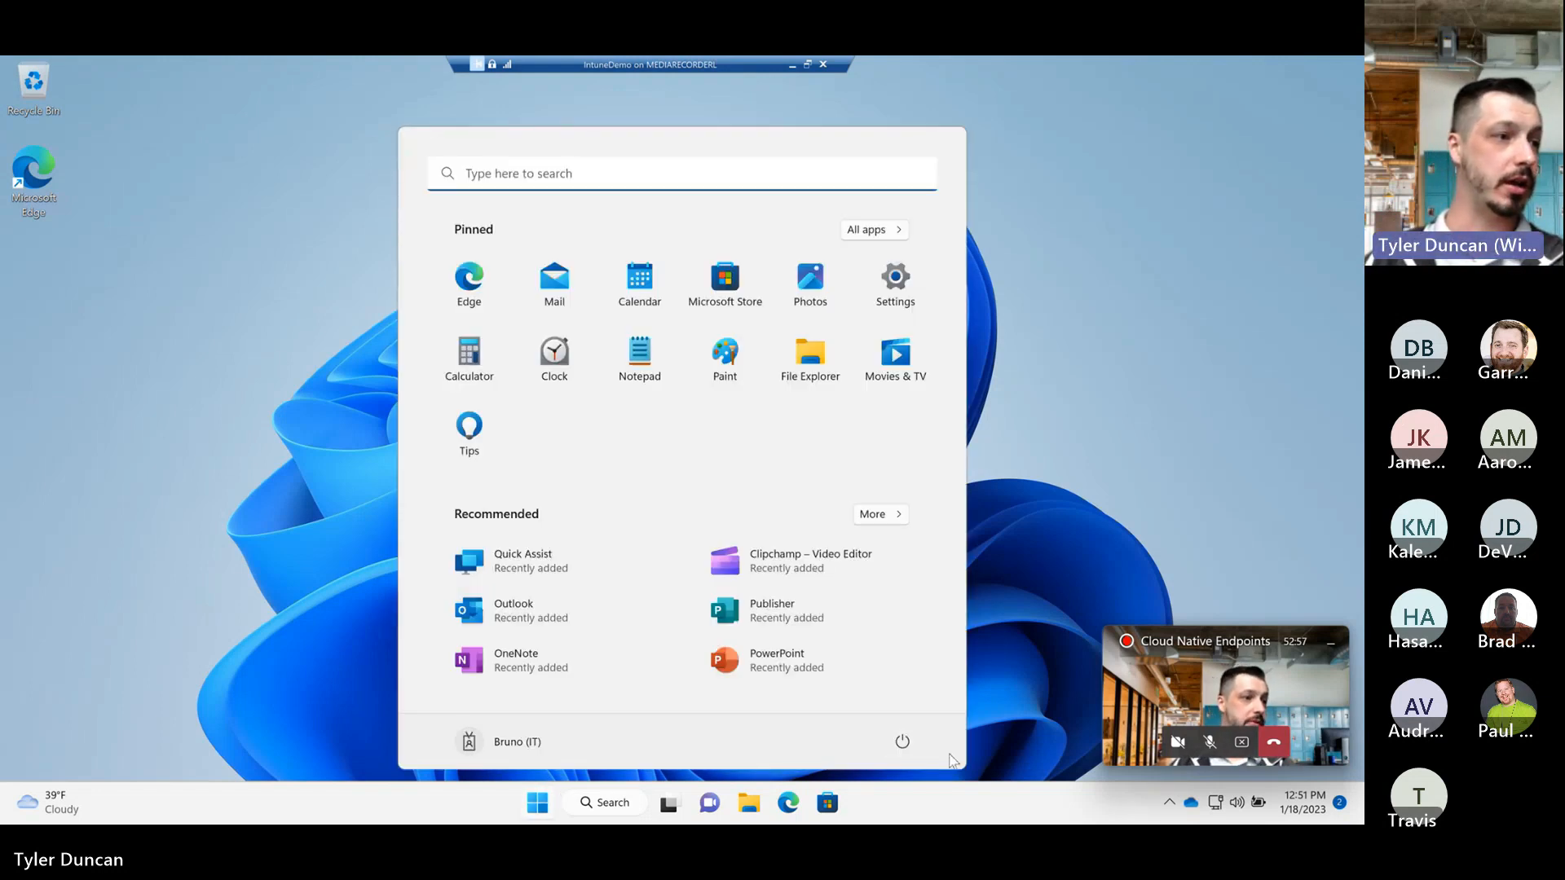
{"action": "left_click", "coordinate": [917, 749]}
{"action": "left_click", "coordinate": [914, 707]}
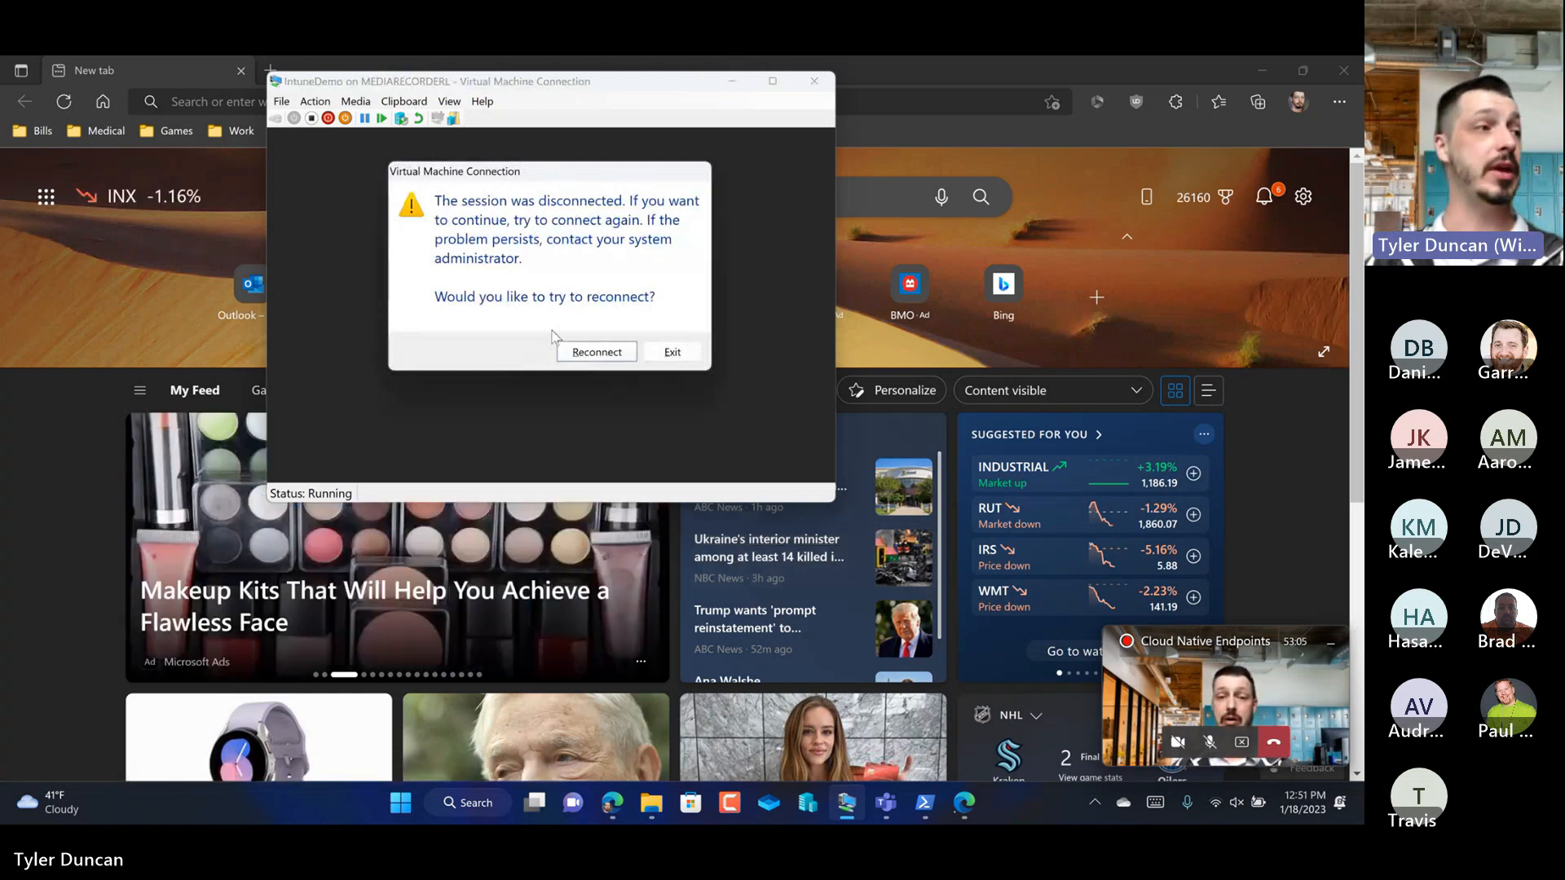
{"action": "left_click", "coordinate": [613, 352]}
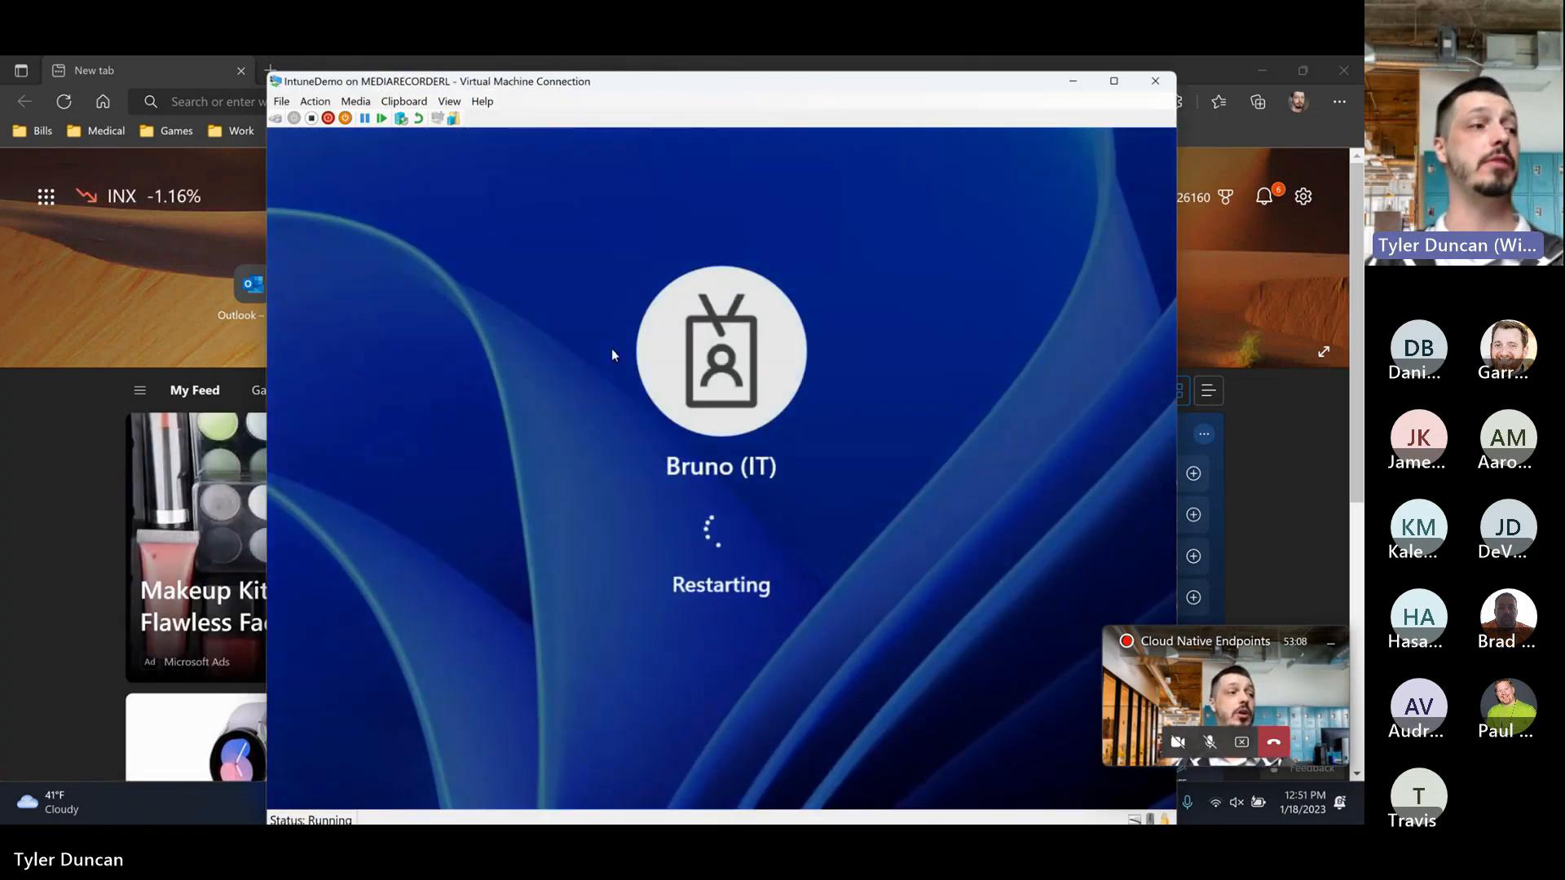
{"action": "left_click_drag", "start_coordinate": [720, 91], "coordinate": [702, 78]}
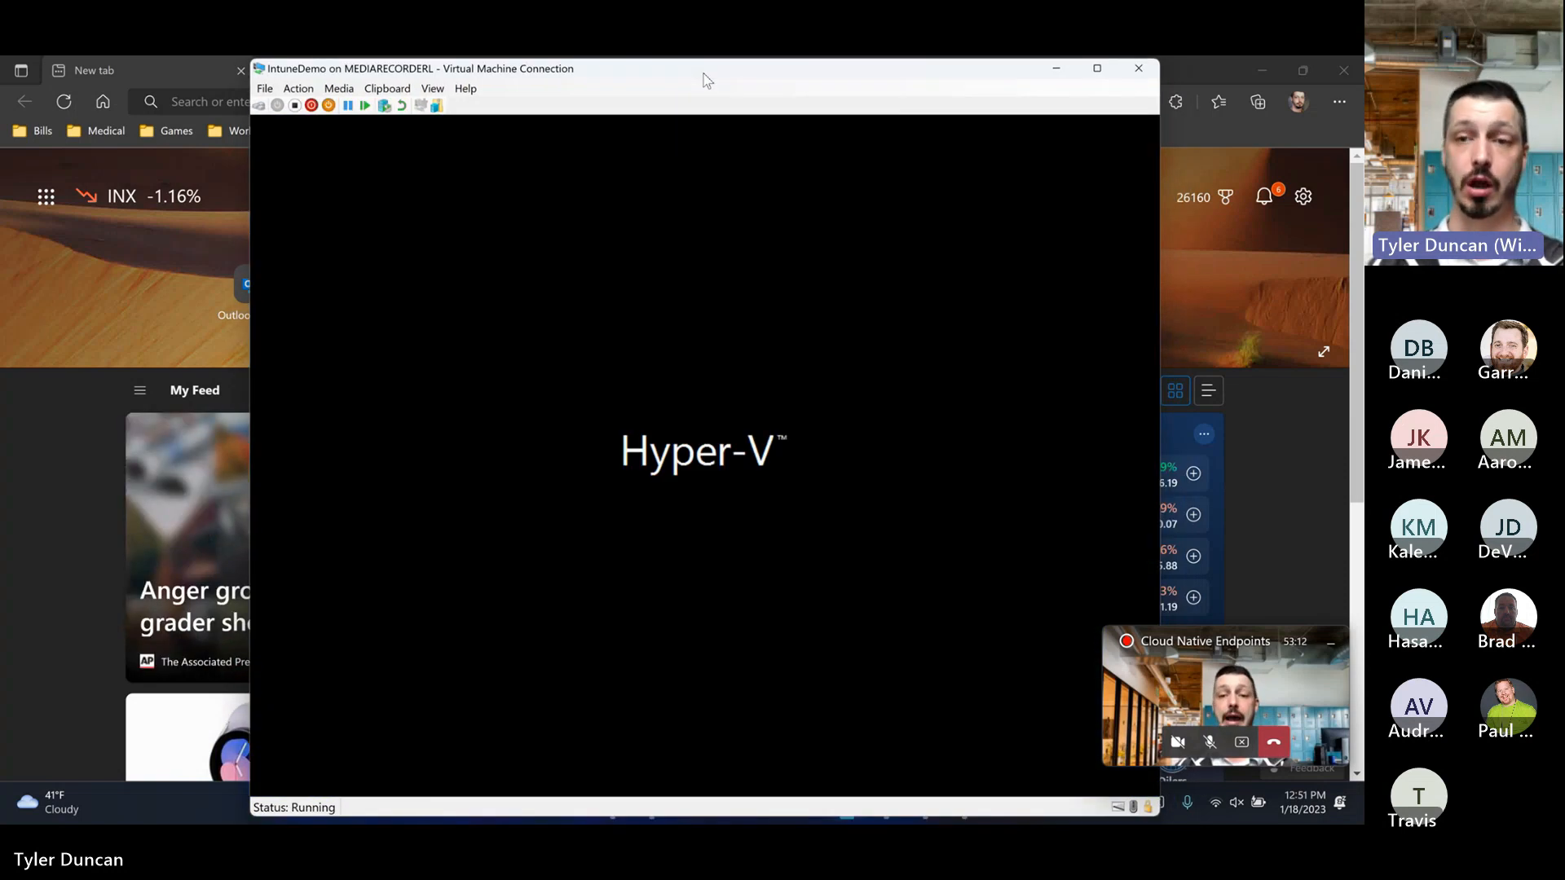
{"action": "left_click_drag", "start_coordinate": [703, 77], "coordinate": [664, 69]}
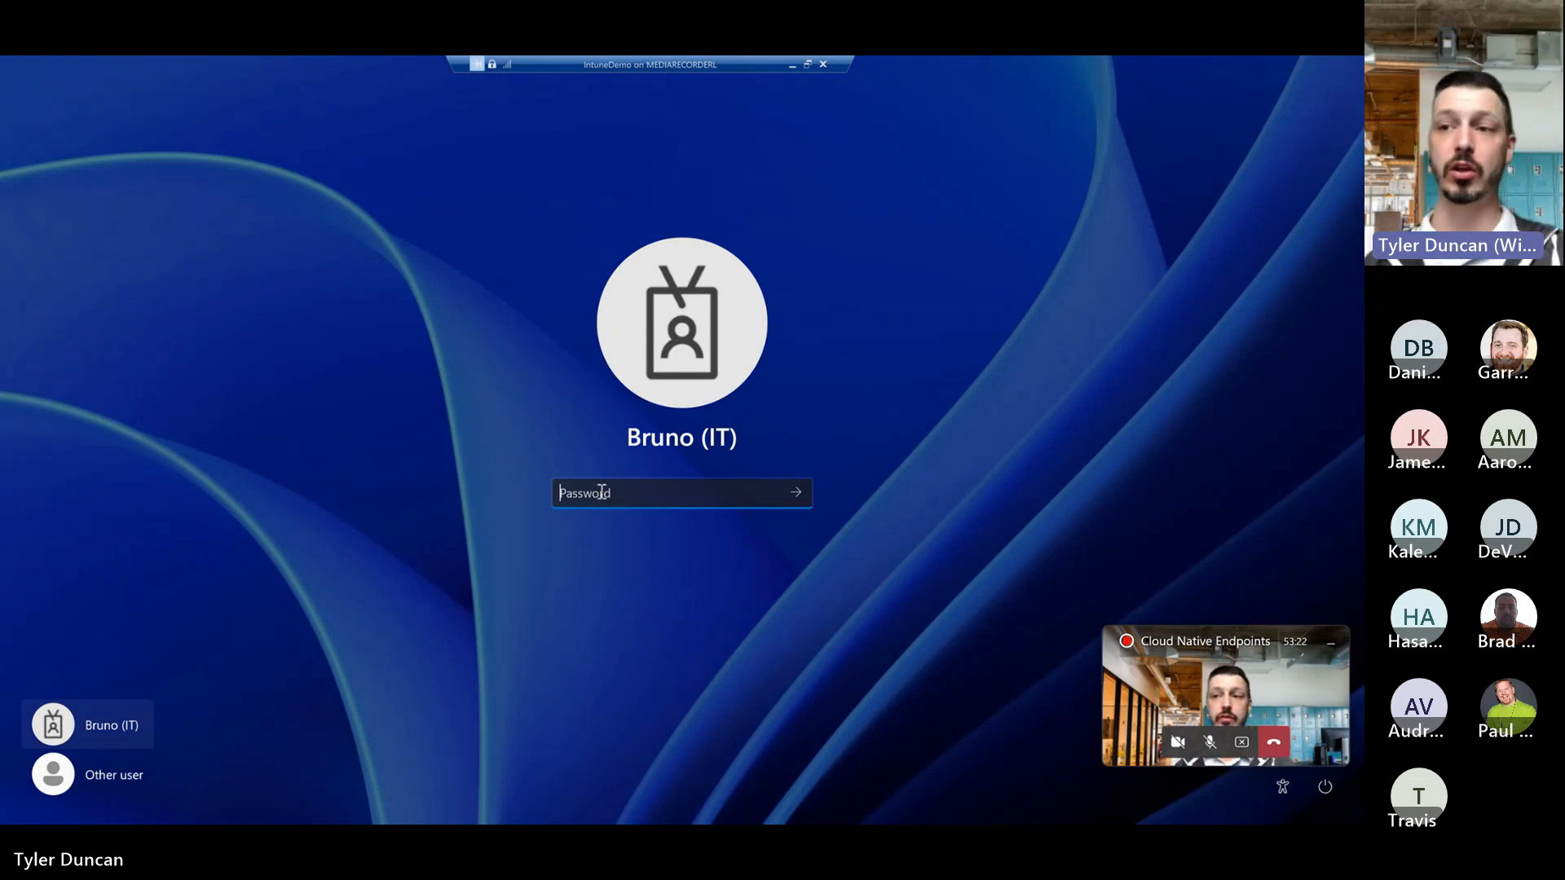
Step: Sign in to Windows on the IntuneDemo virtual machine with the selected account's password
{"action": "type", "text": "Pa"}
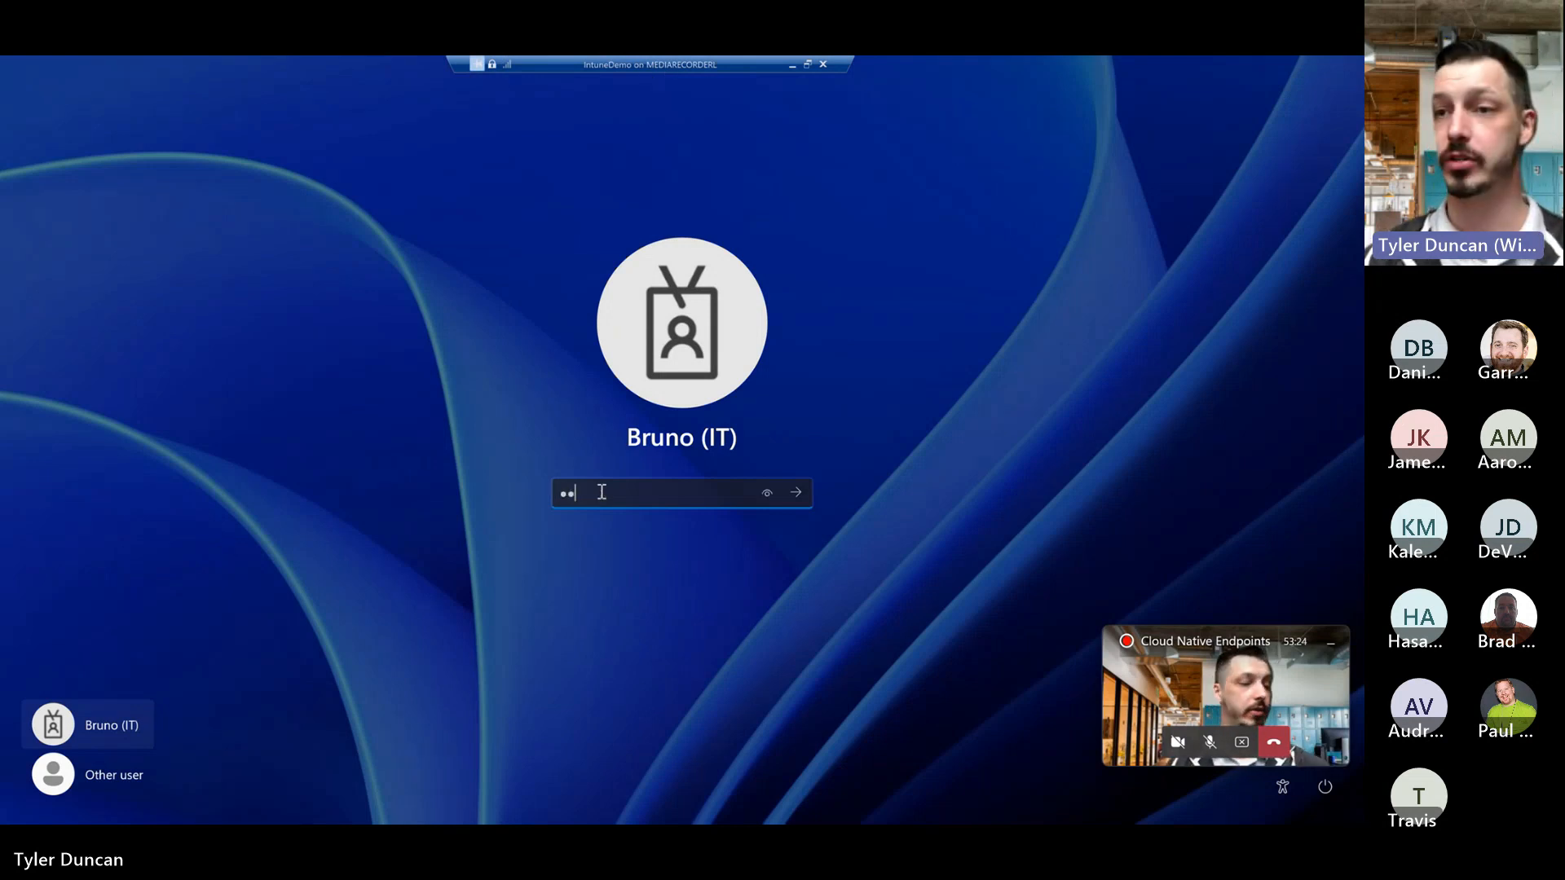
{"action": "type", "text": "ss"}
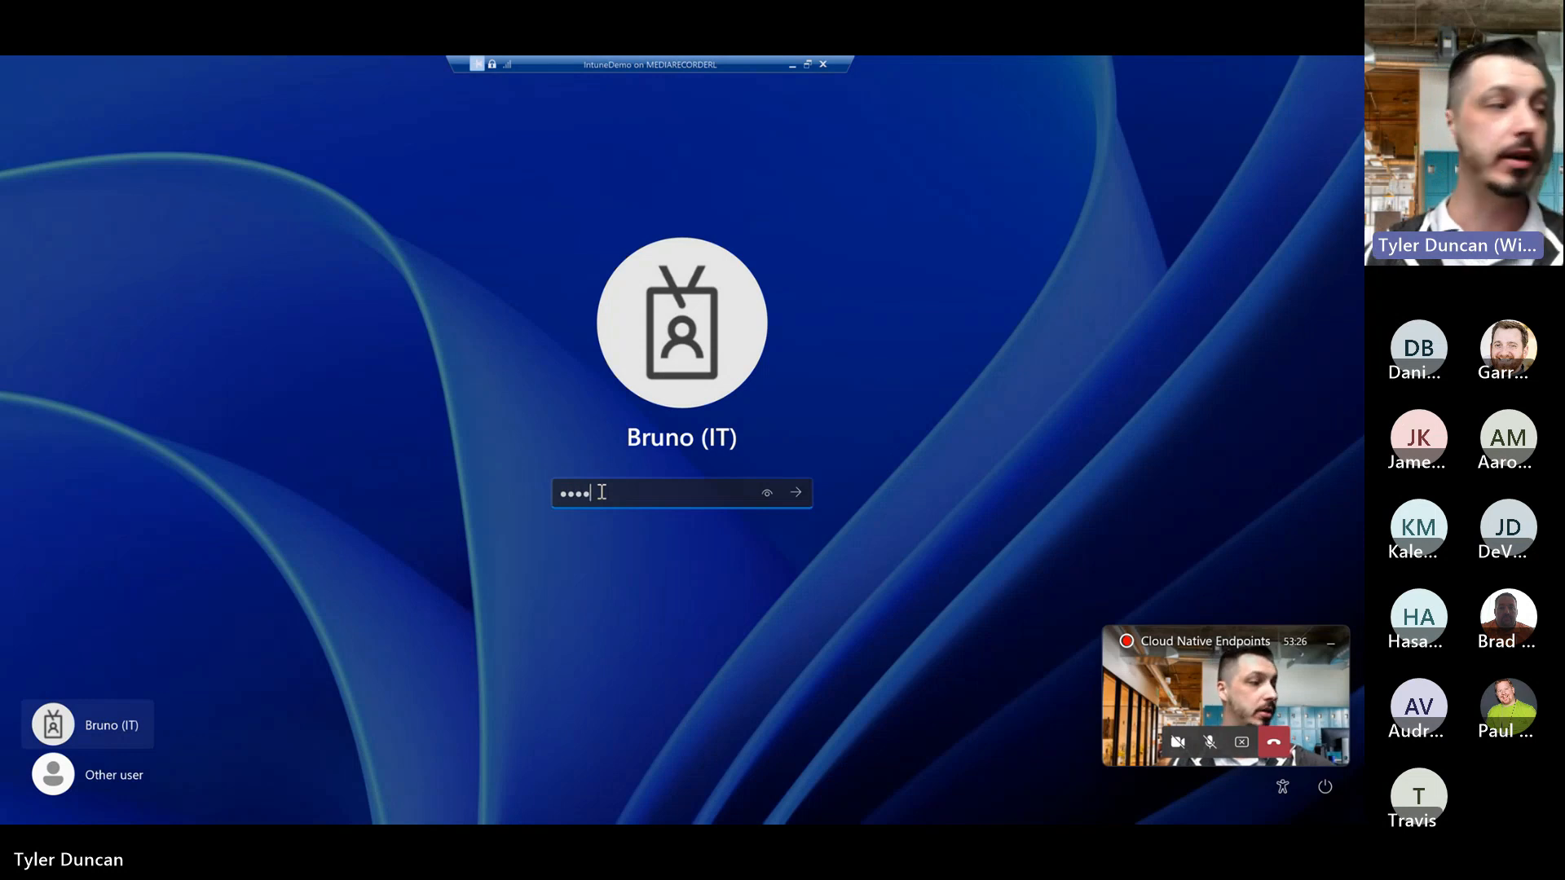
{"action": "type", "text": "wor"}
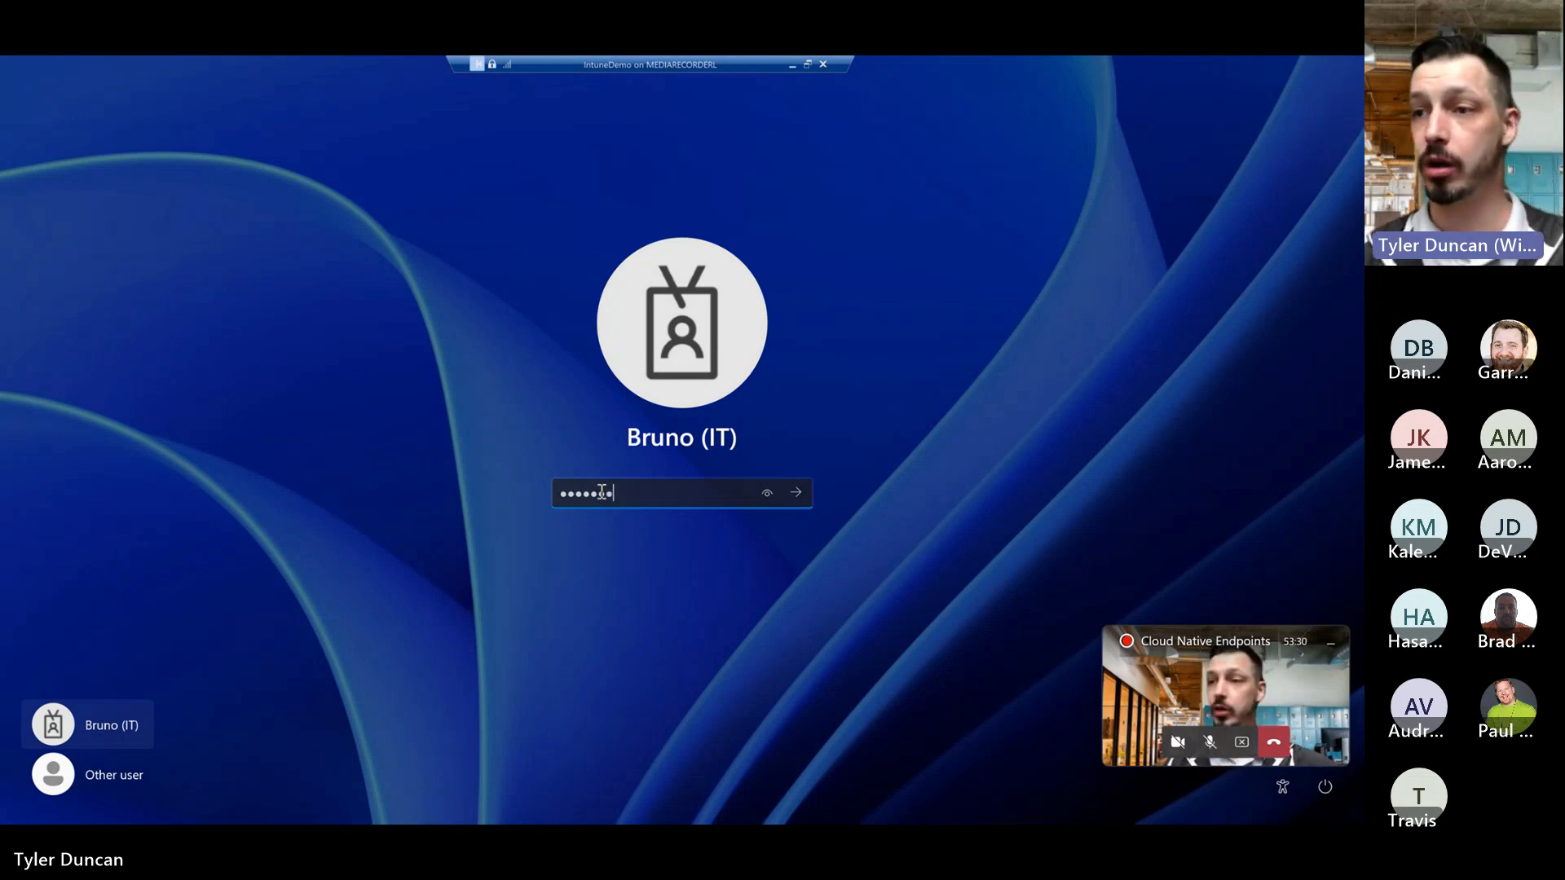
{"action": "type", "text": "d1"}
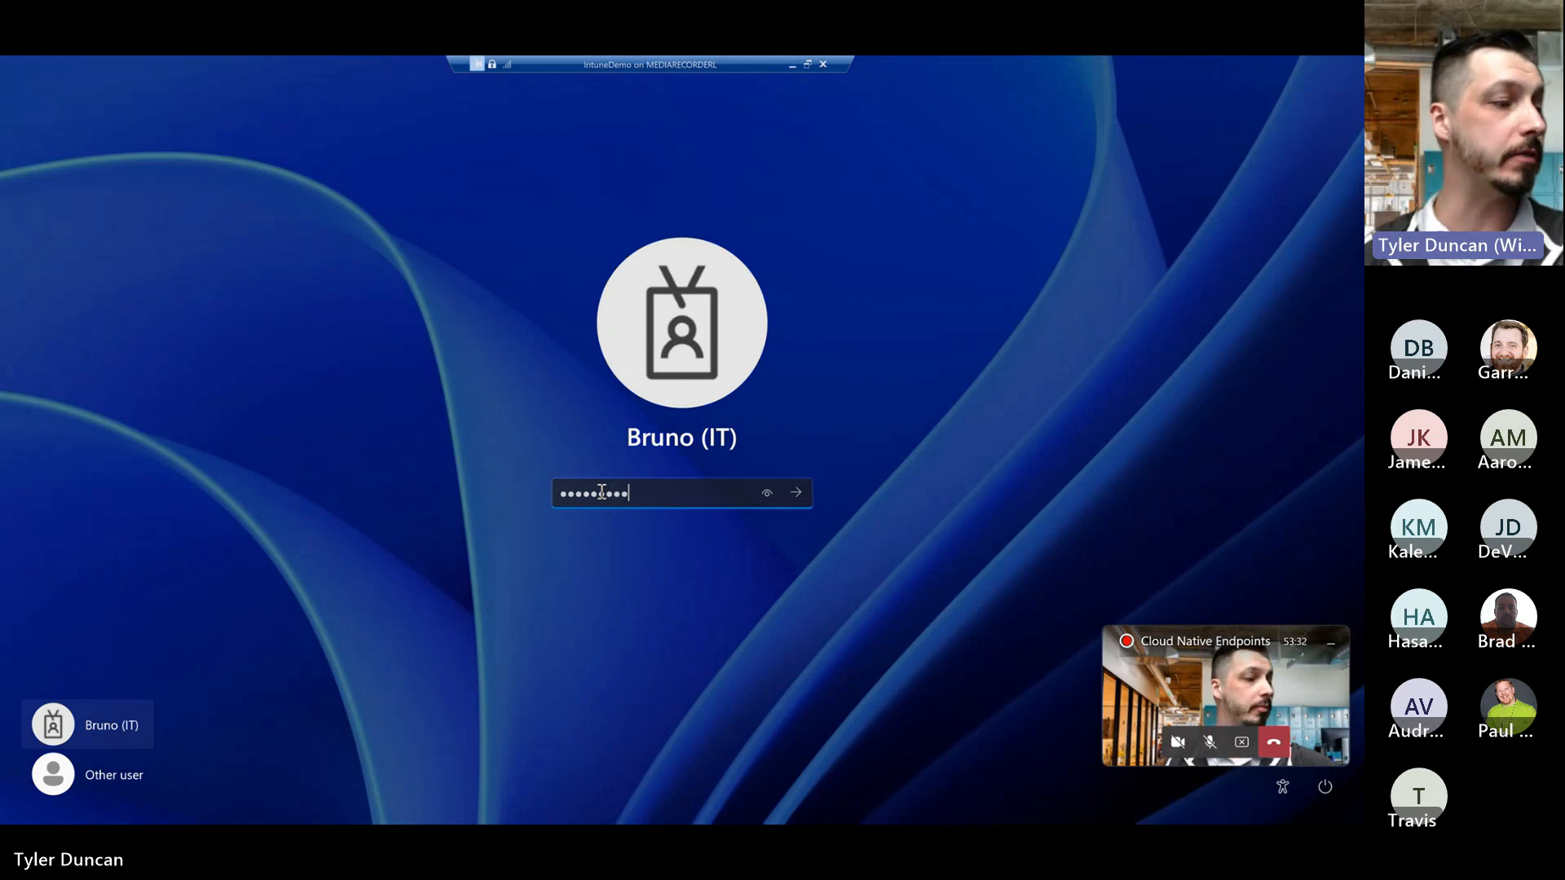
{"action": "key", "text": "Return"}
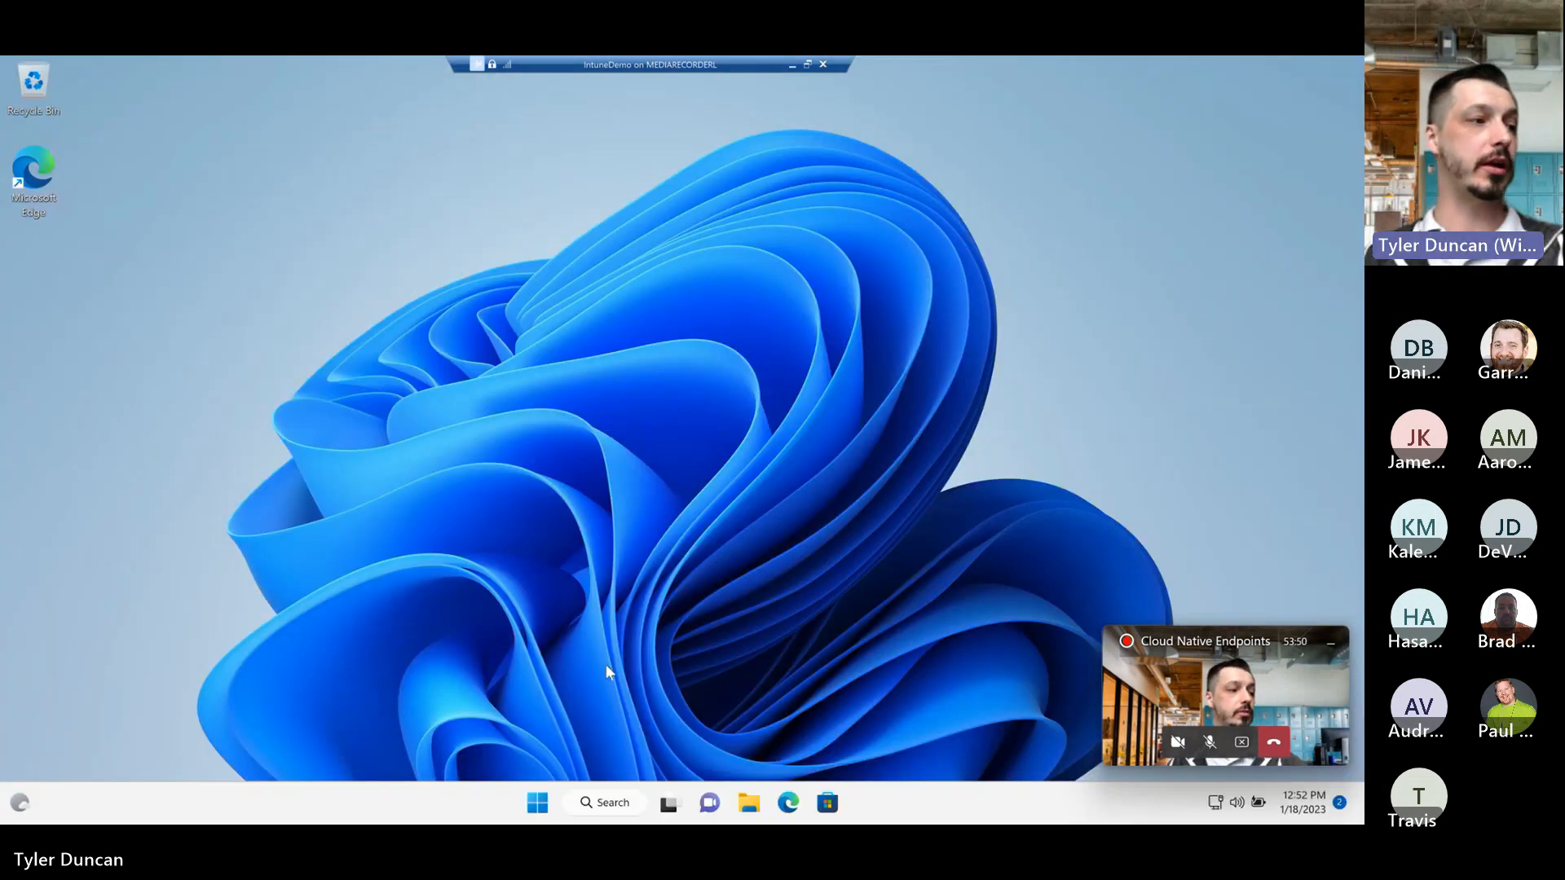
Step: Open Task Manager on the virtual machine and sort its processes by CPU usage to examine the activity
{"action": "right_click", "coordinate": [534, 807]}
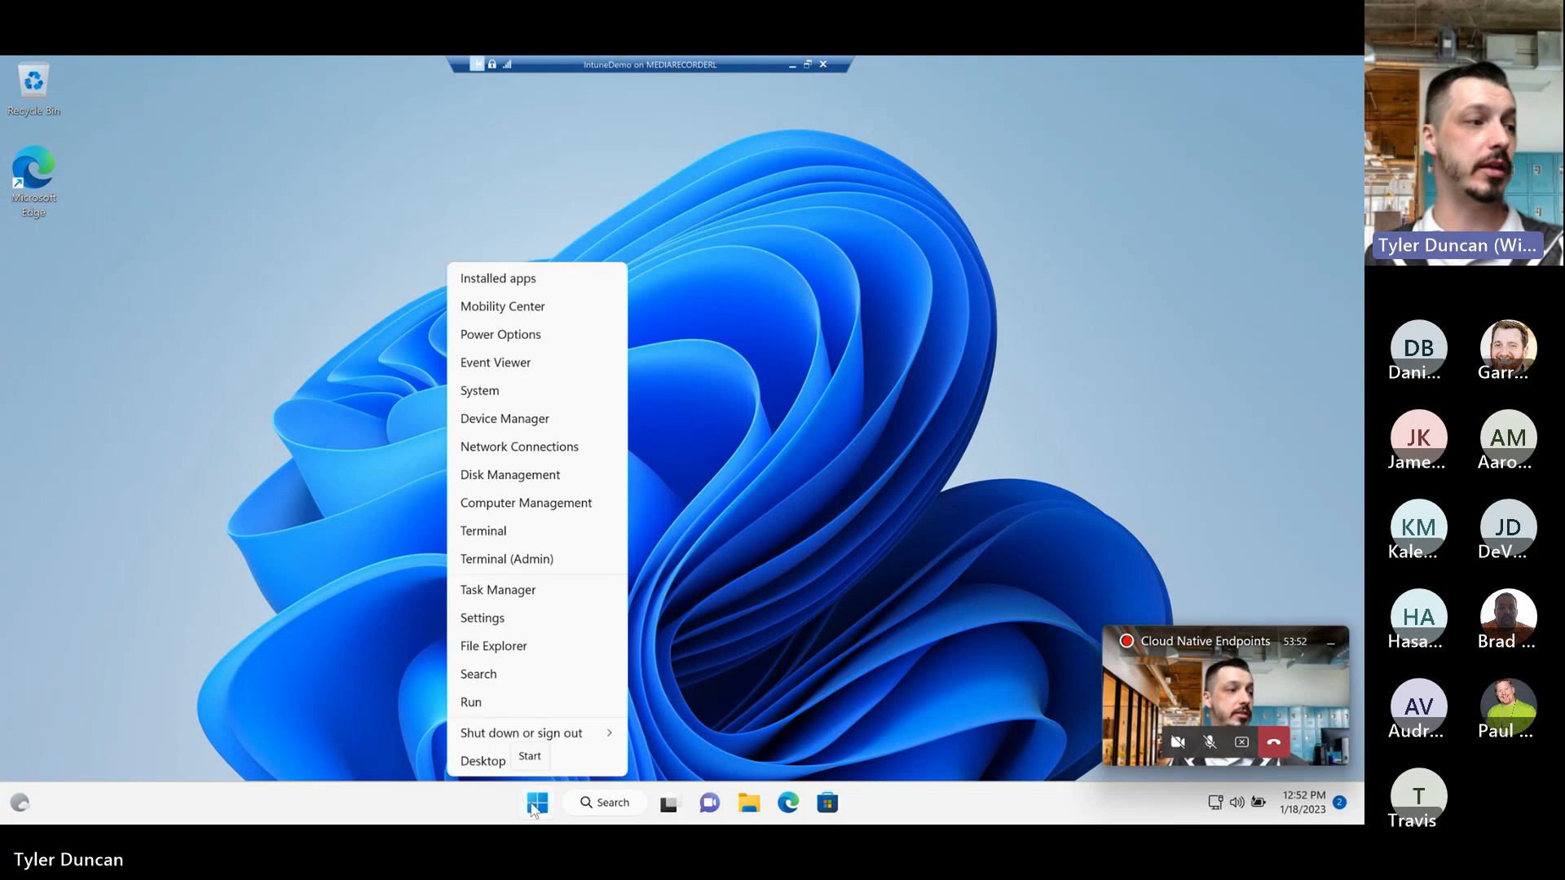
{"action": "left_click", "coordinate": [551, 594]}
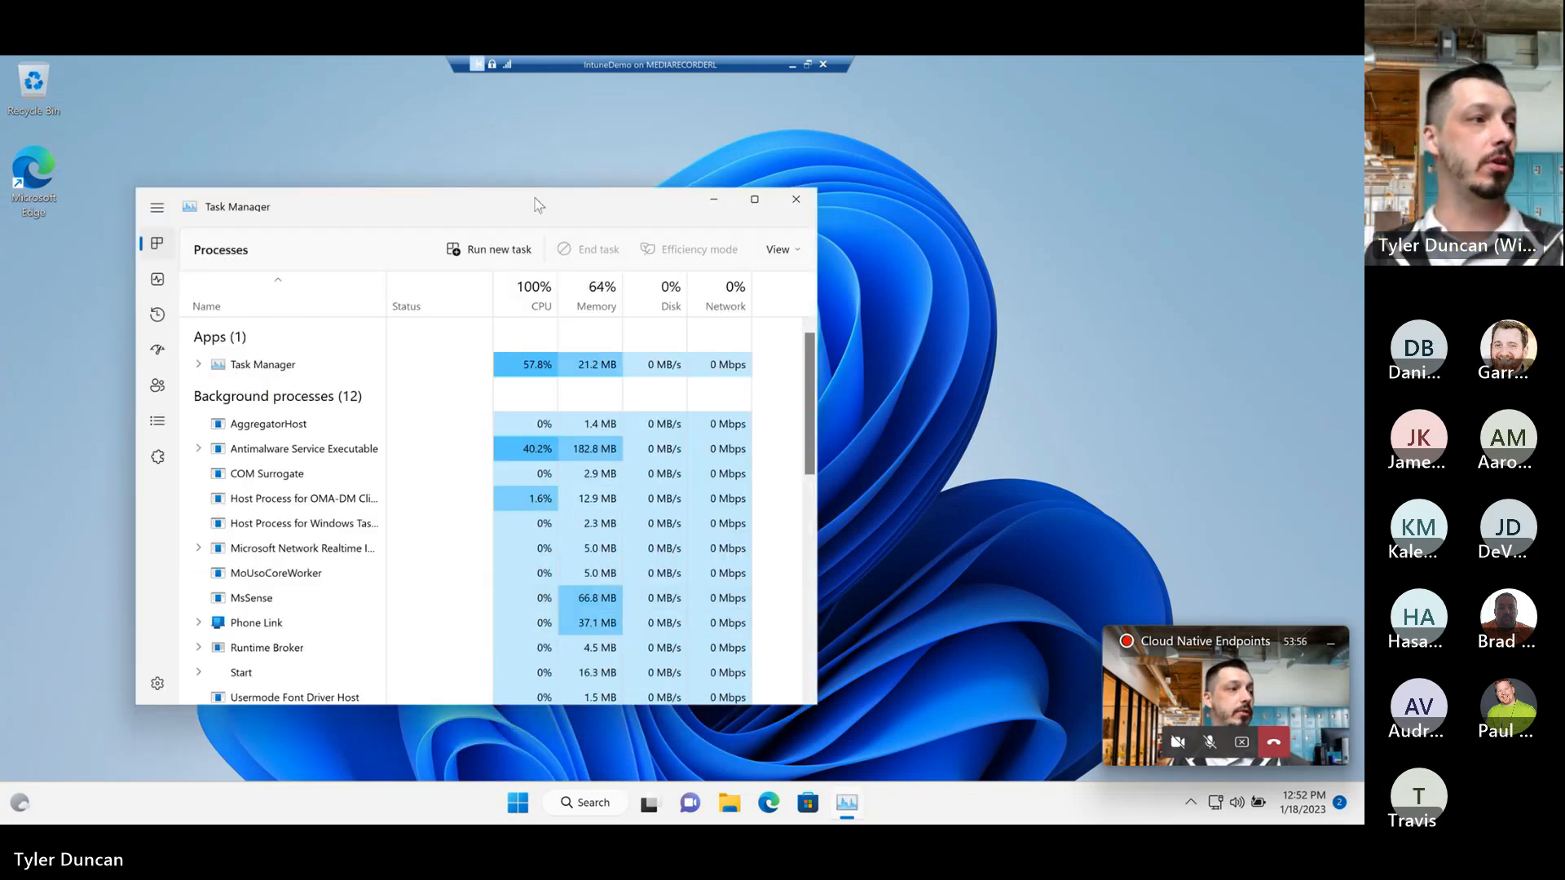
{"action": "left_click_drag", "start_coordinate": [536, 202], "coordinate": [680, 163]}
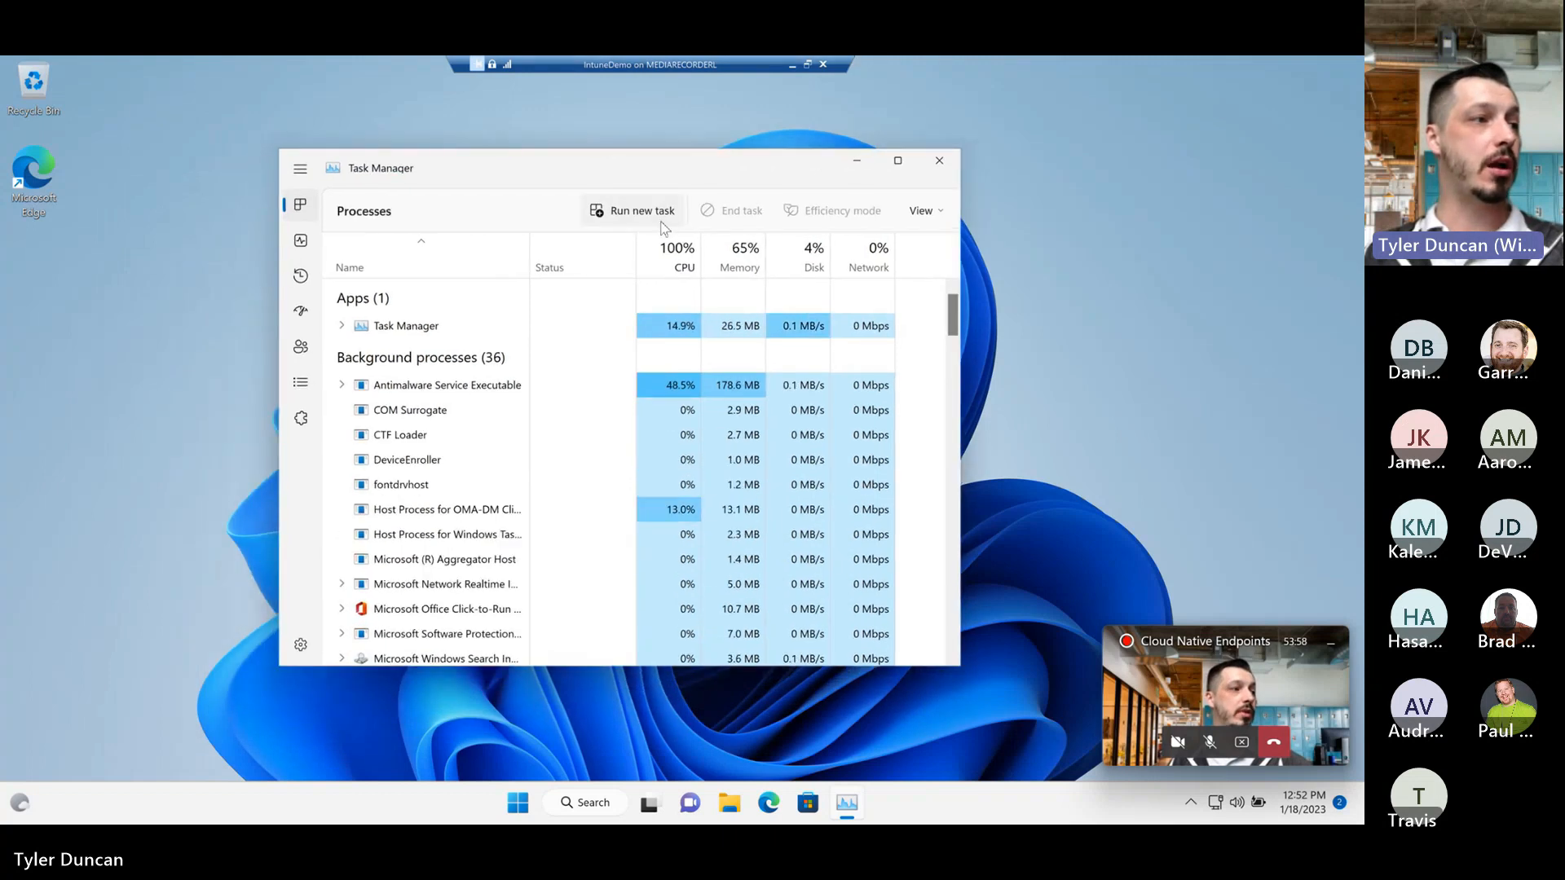
{"action": "left_click", "coordinate": [672, 269]}
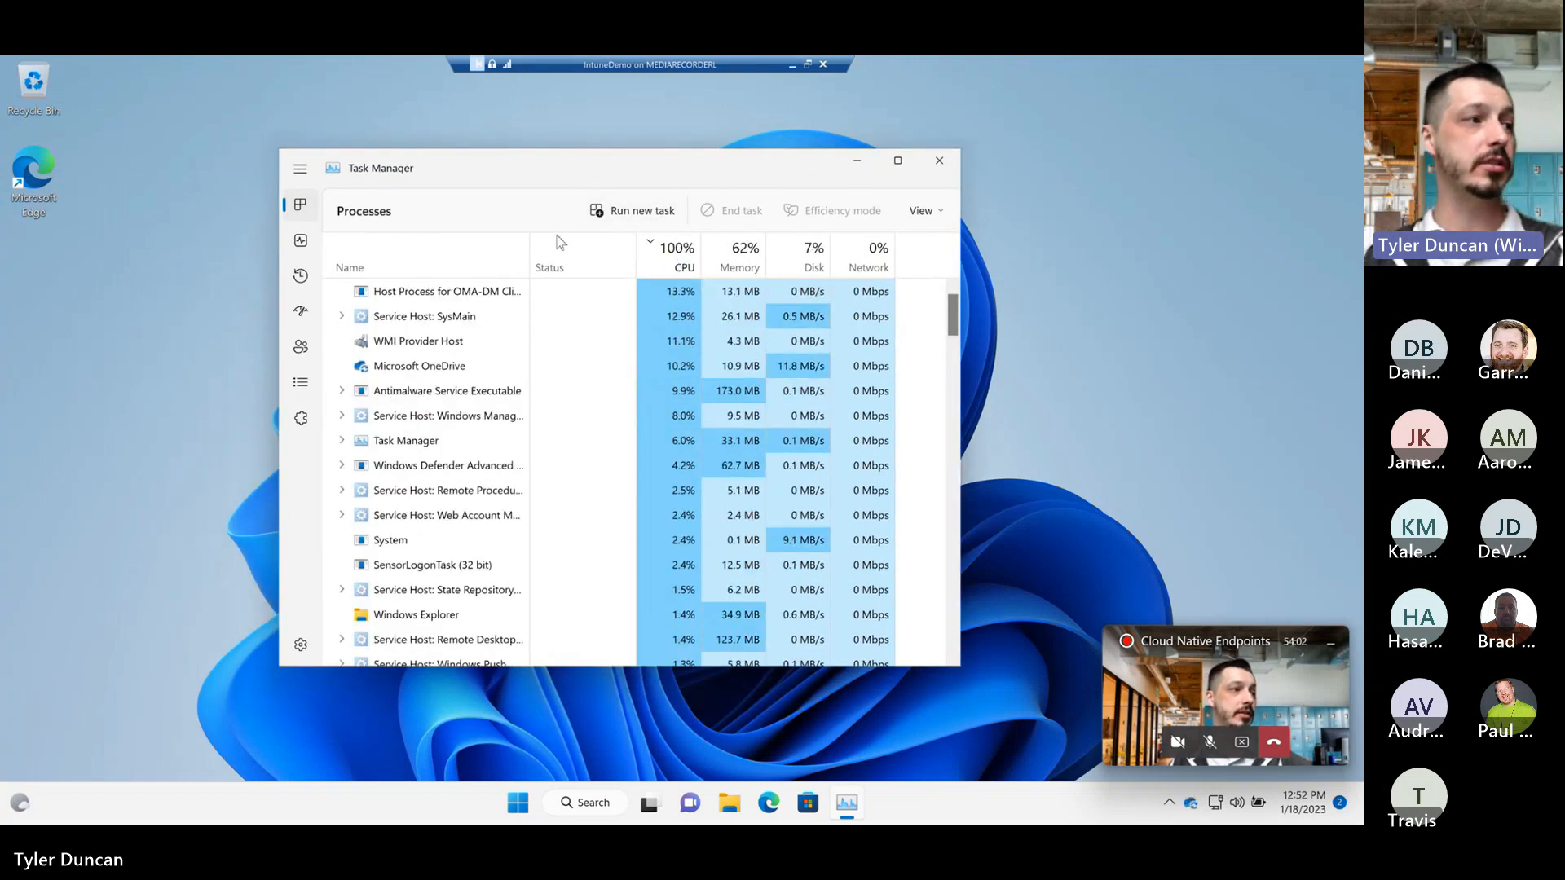
{"action": "left_click", "coordinate": [446, 300]}
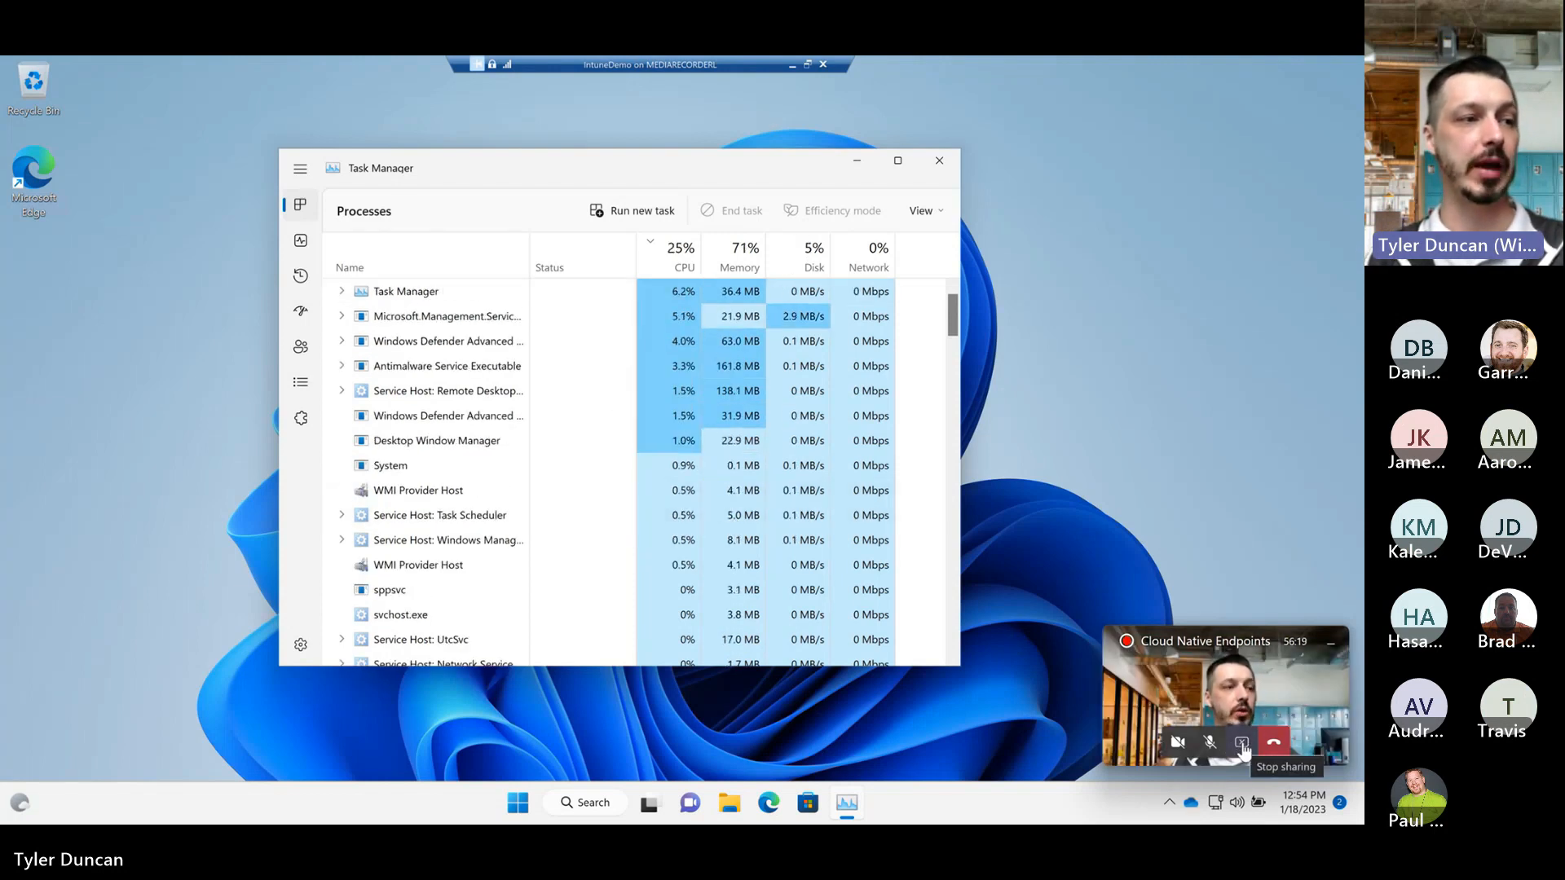
Step: Stop sharing the screen in the Cloud Native Endpoints meeting
{"action": "left_click", "coordinate": [1243, 749]}
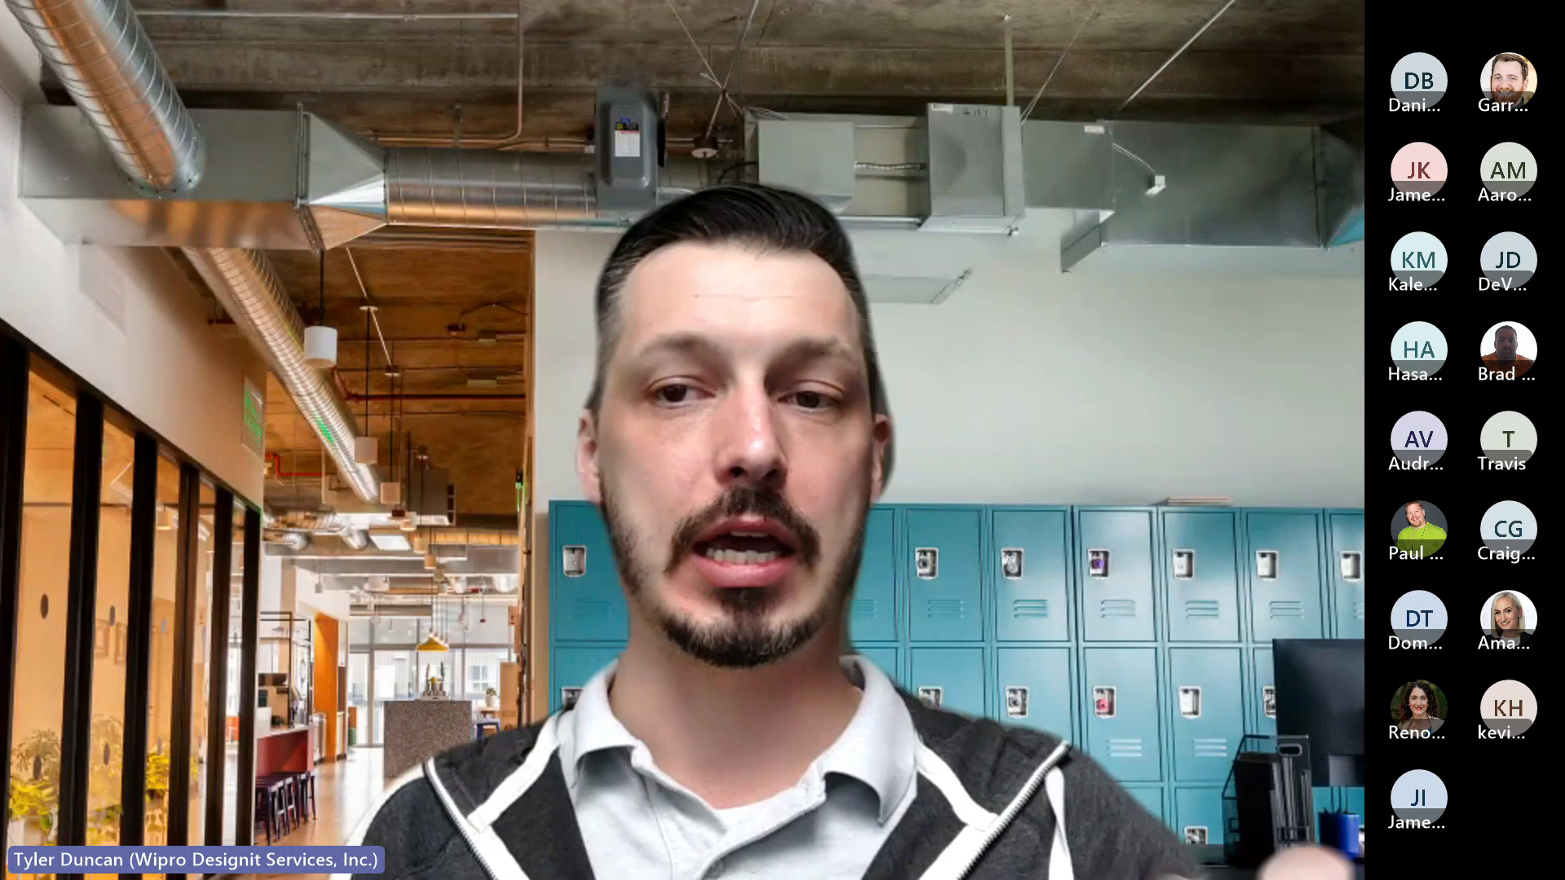